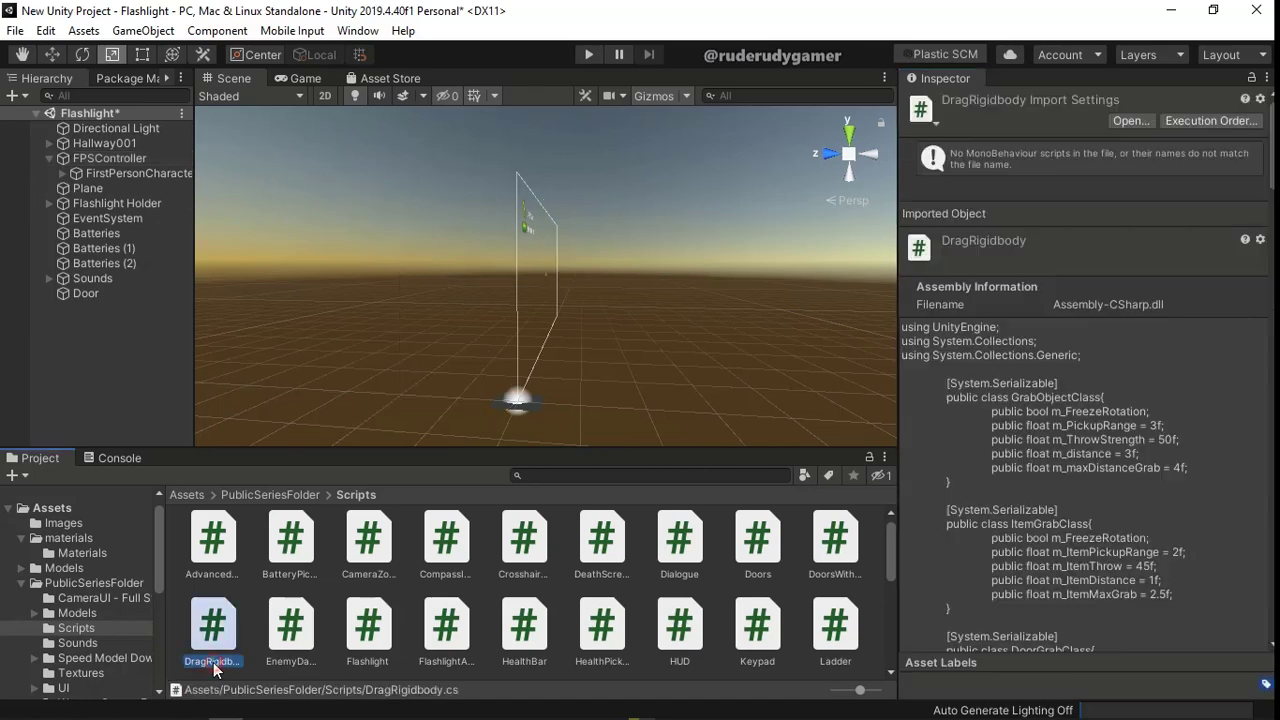
Copy the exact name 'DragRigidbody' from the script's rename field in the Project window.
right_click(213, 662)
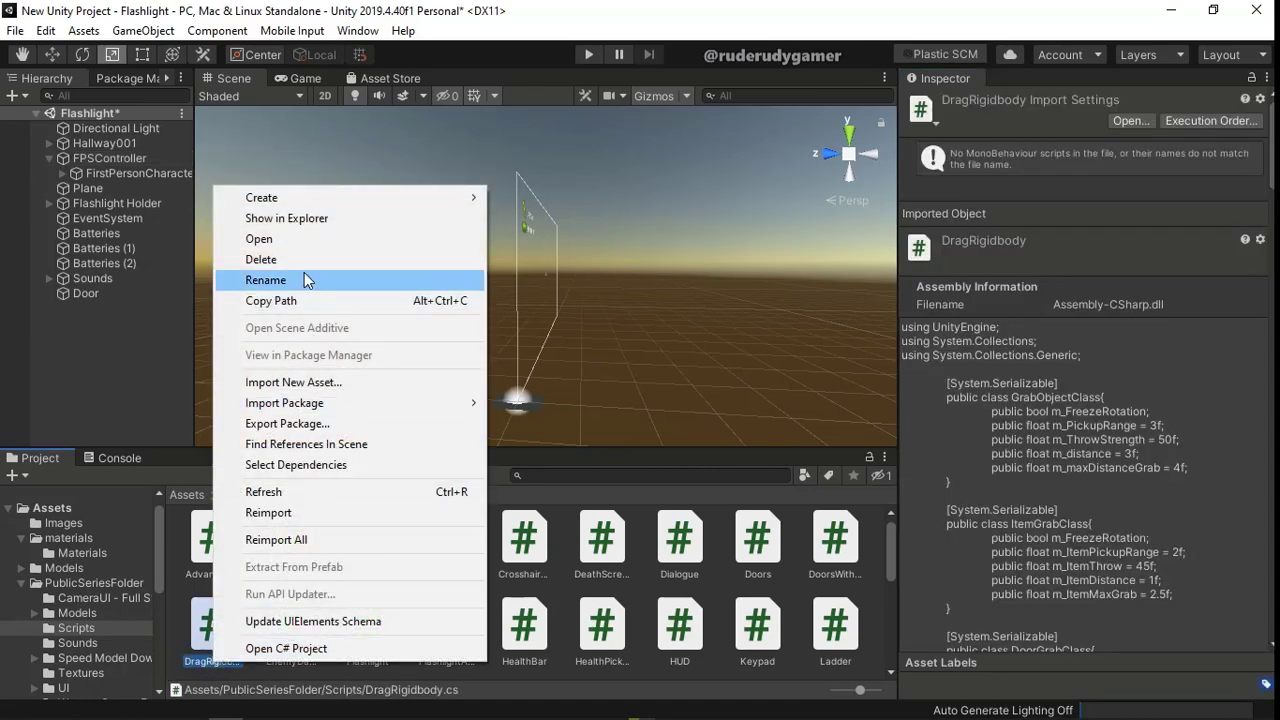
left_click(294, 280)
right_click(226, 662)
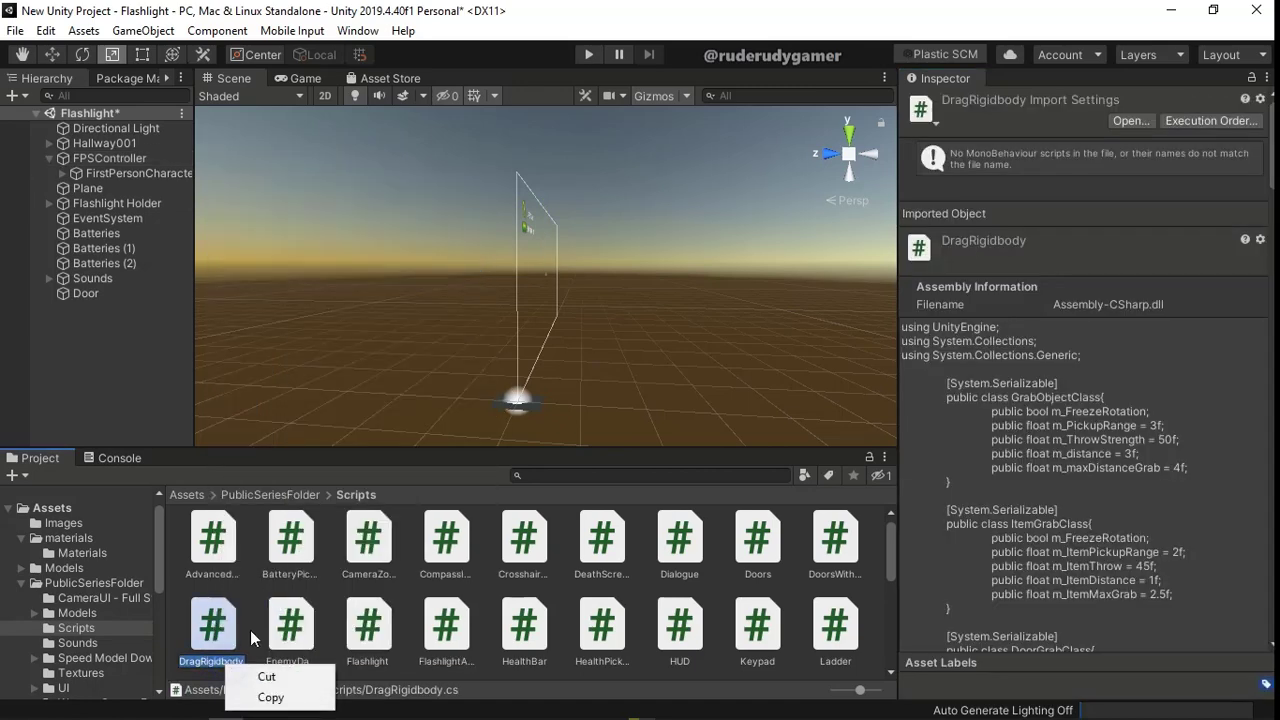
left_click(271, 697)
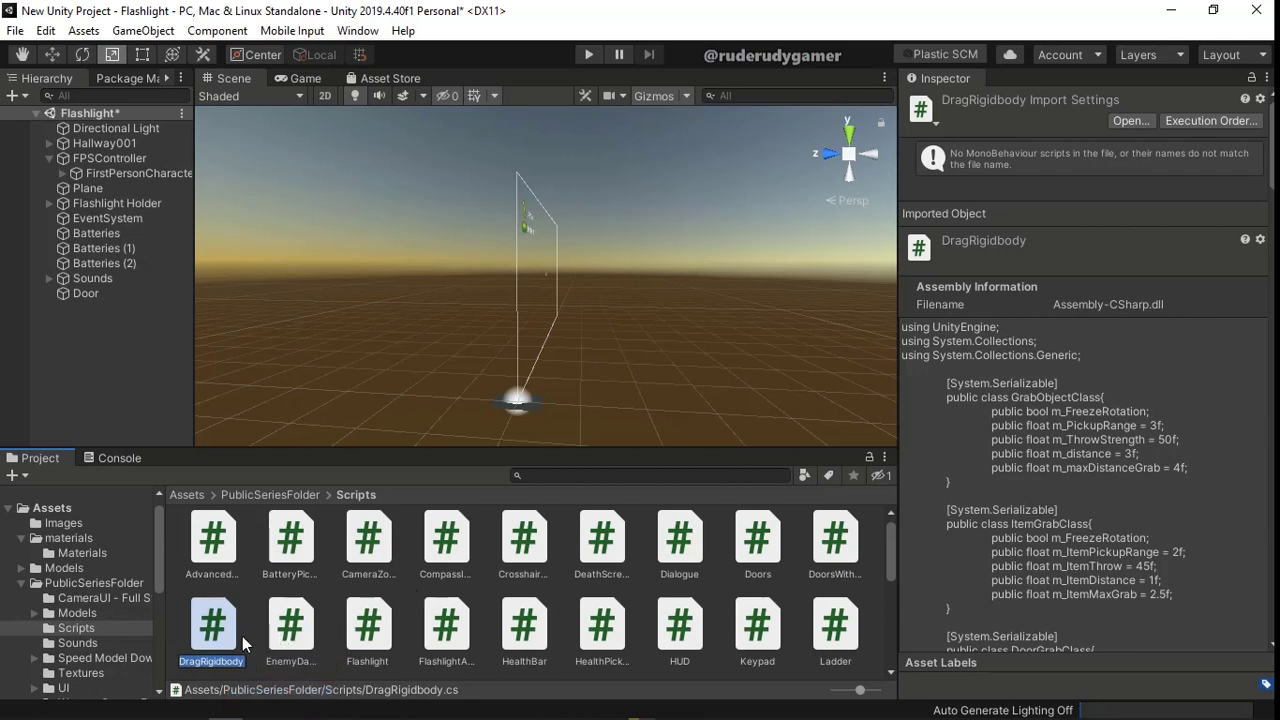
mouse_move(641, 706)
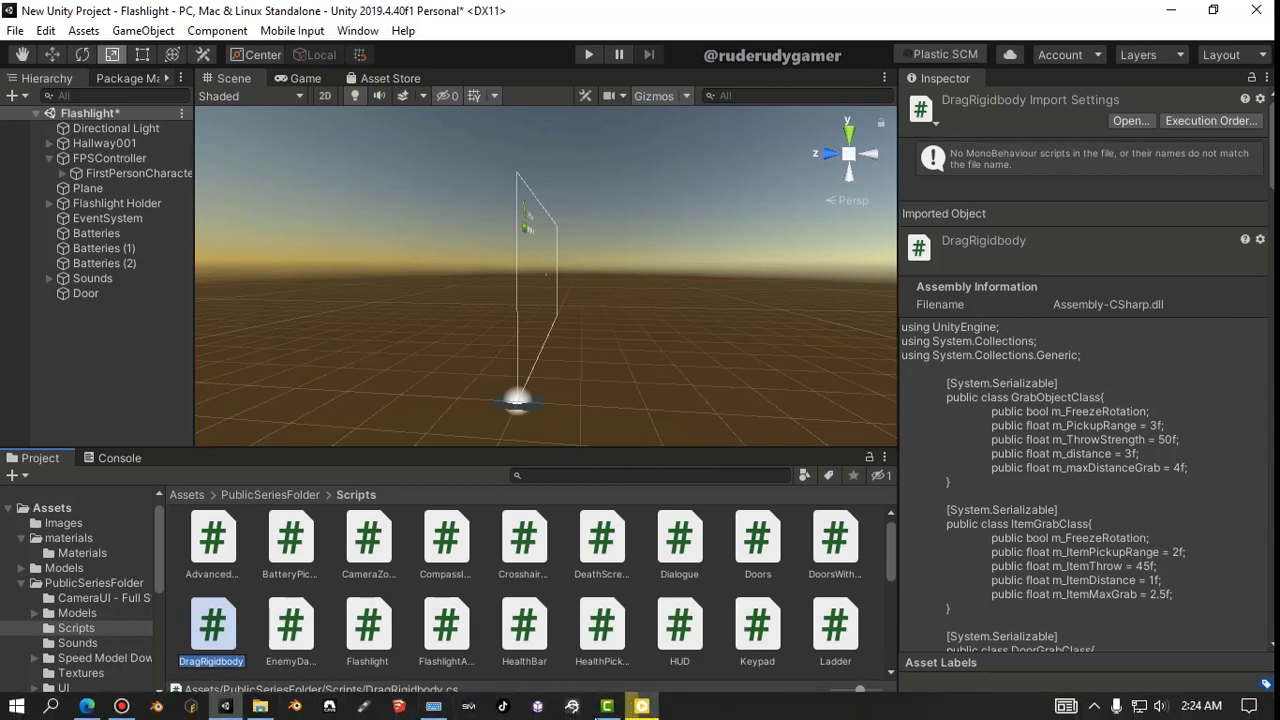
Open DragRigidbody.cs in a maximized Notepad and replace the class name DragRigidbodyUse with DragRigidbody.
double_click(222, 632)
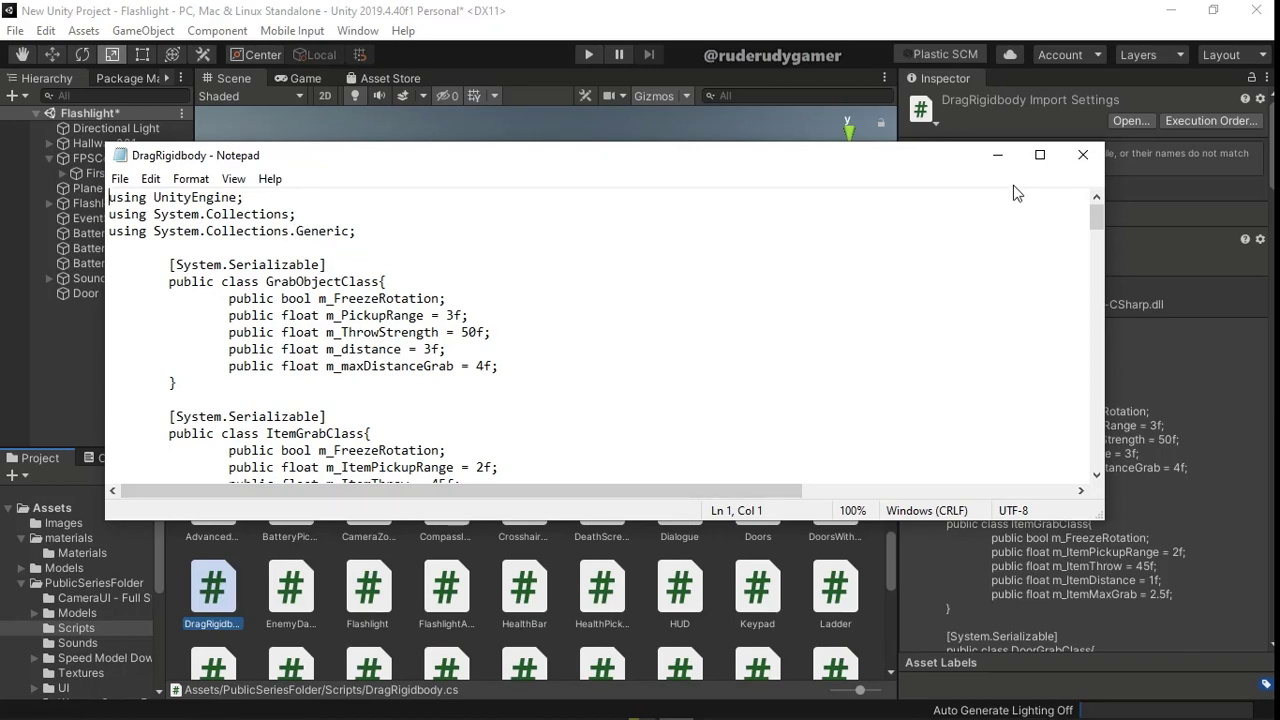
left_click(1040, 155)
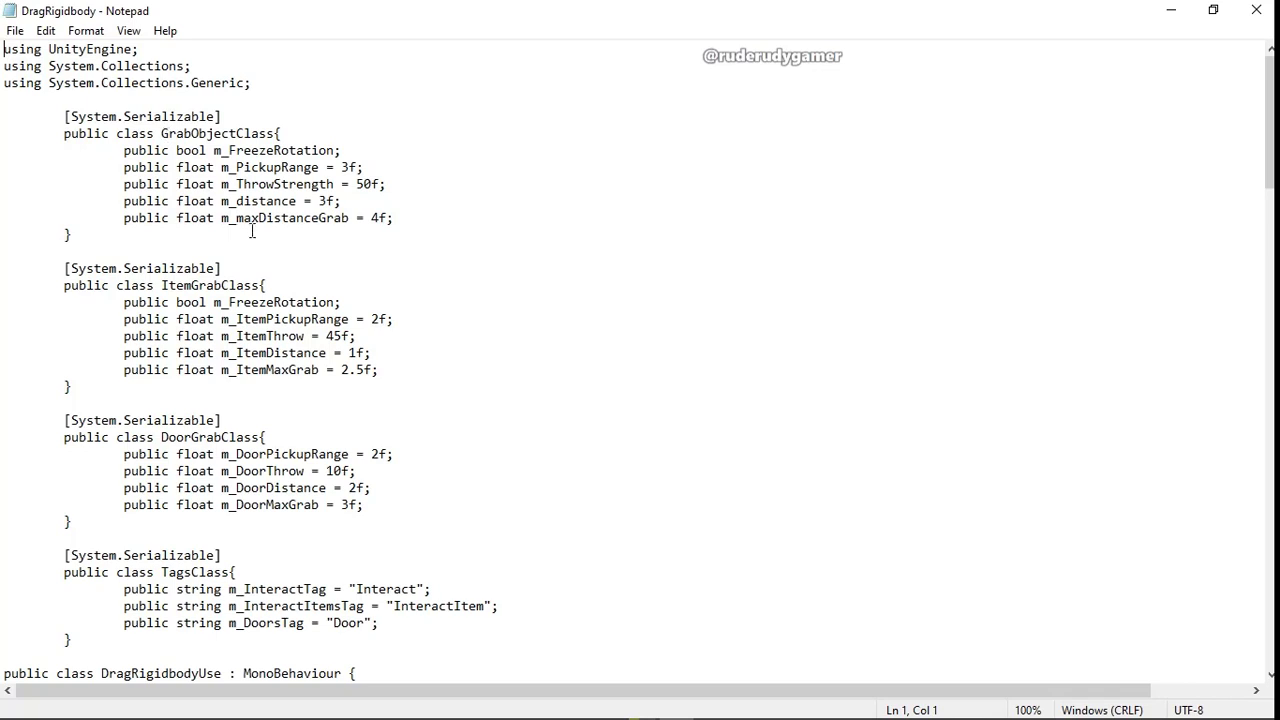
scroll(252, 231, "down", 4)
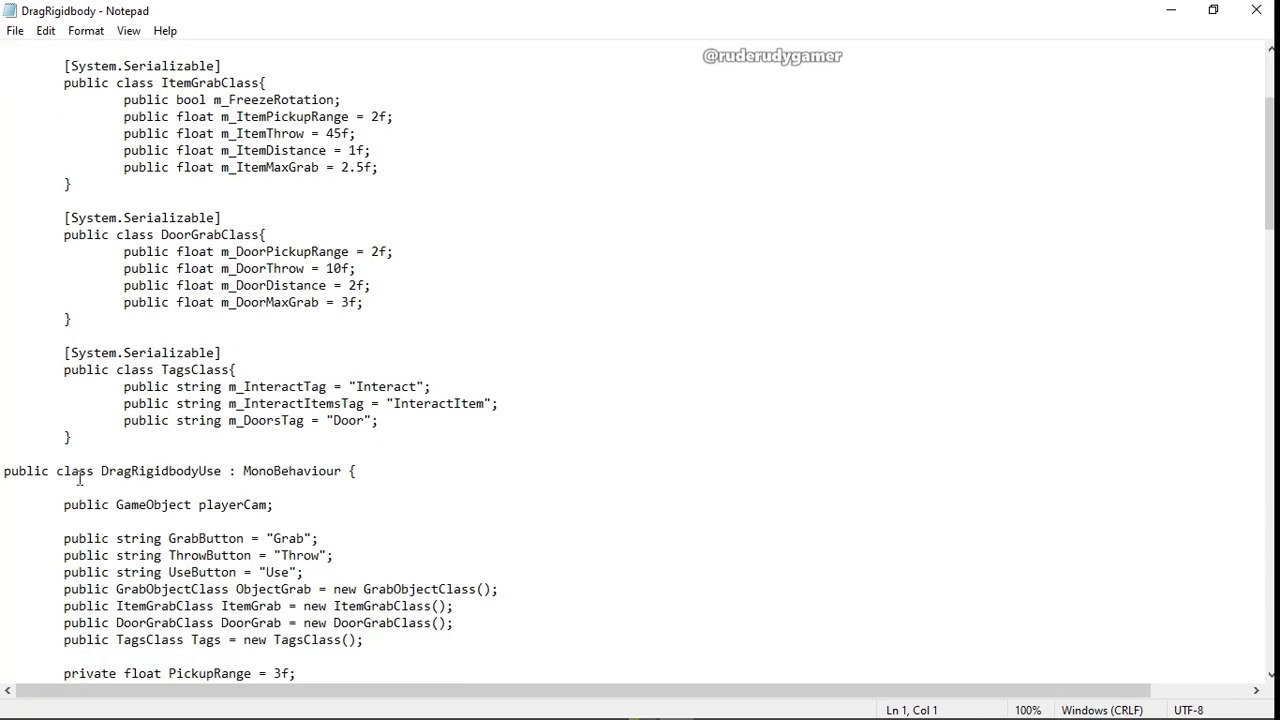
left_click_drag(101, 471, 223, 470)
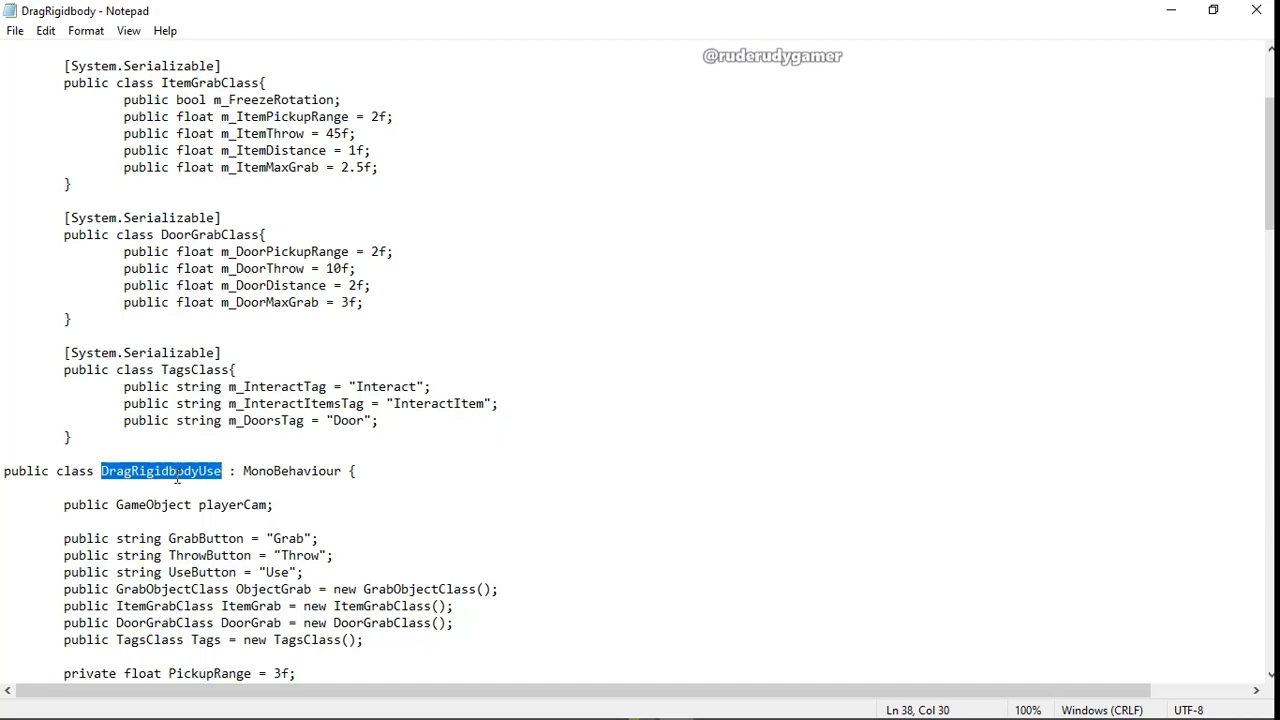
right_click(175, 477)
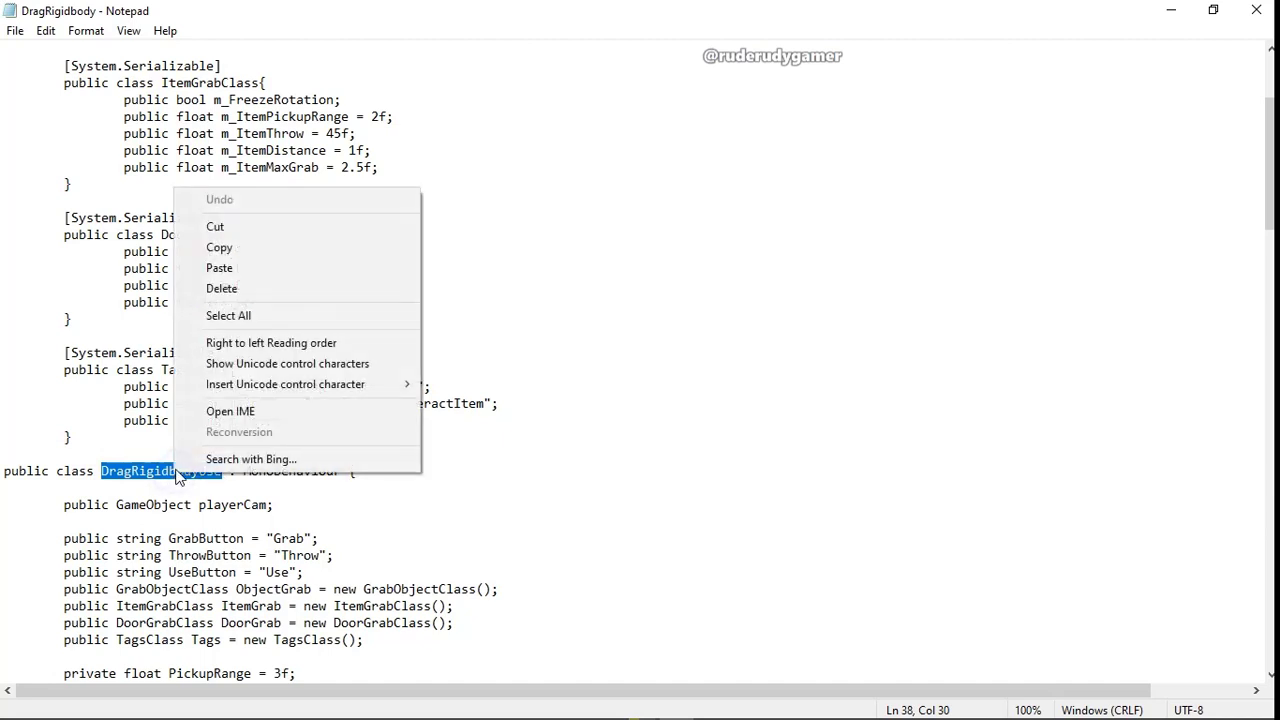
left_click(237, 271)
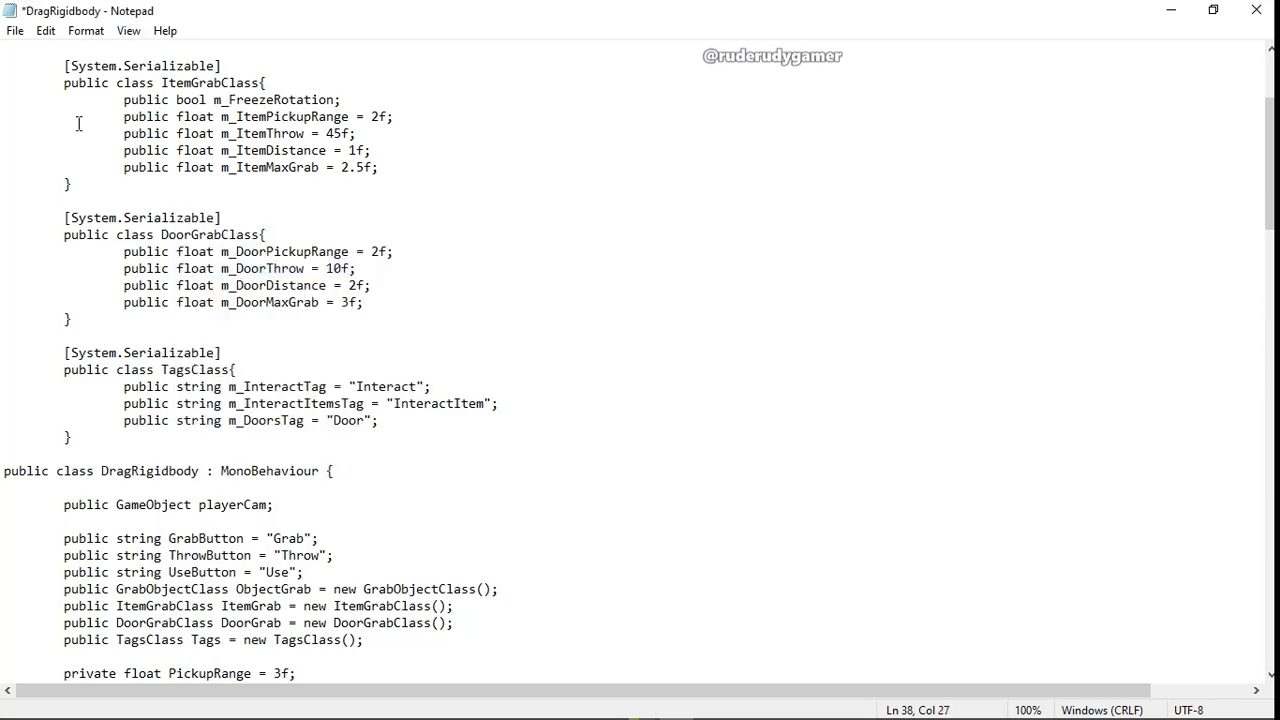
Save the edited script and return to Unity.
left_click(15, 31)
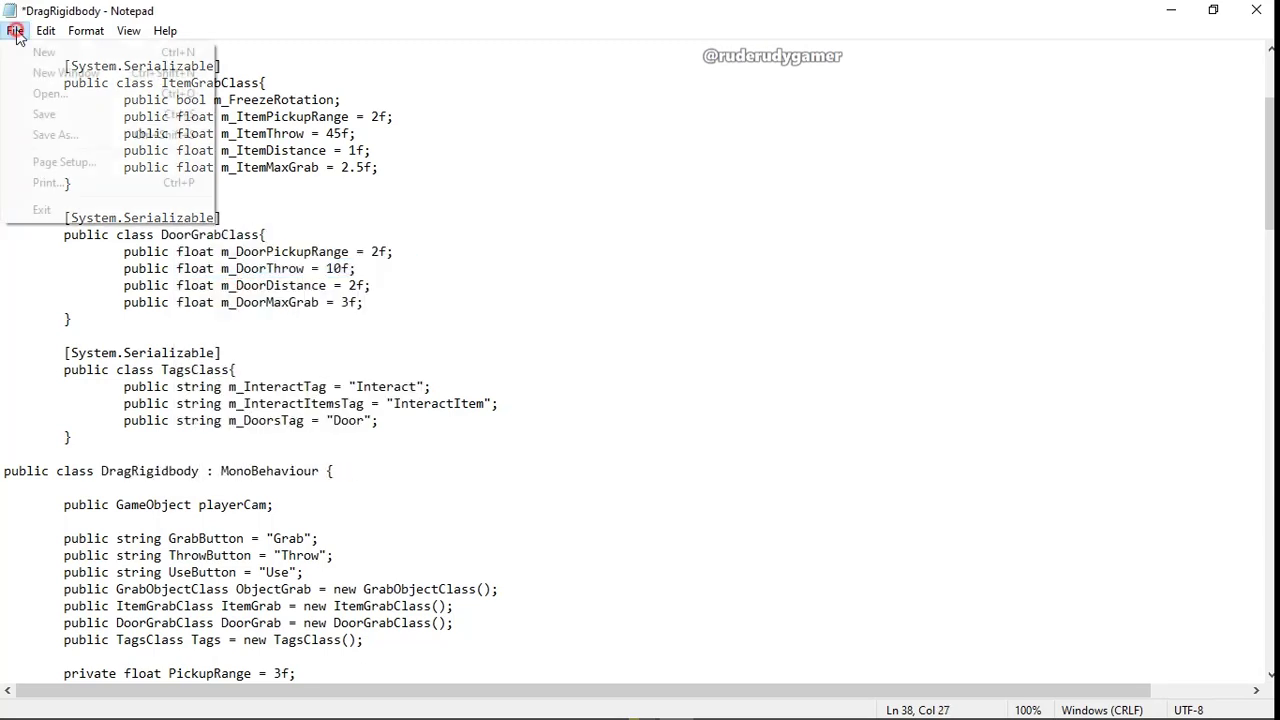
left_click(43, 114)
left_click(228, 708)
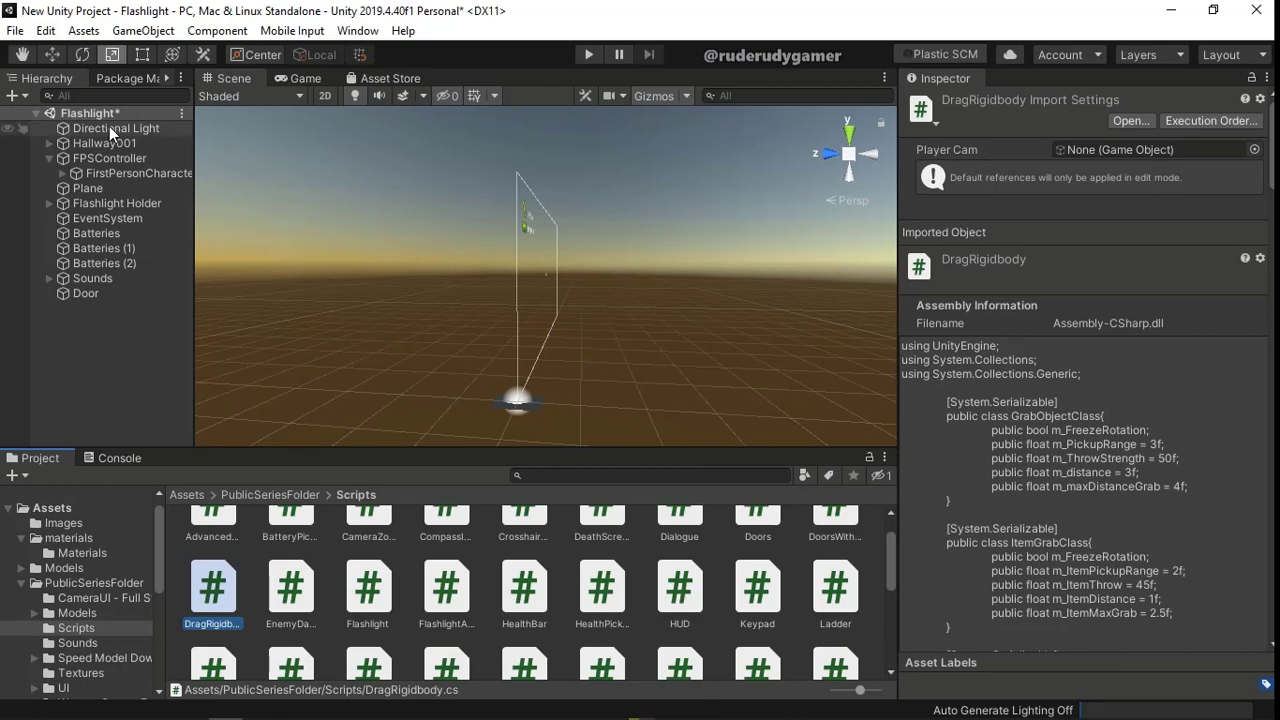
Add the DragRigidbody script to FPSController and assign FirstPersonCharacter as its Player Cam.
left_click(107, 173)
left_click(108, 158)
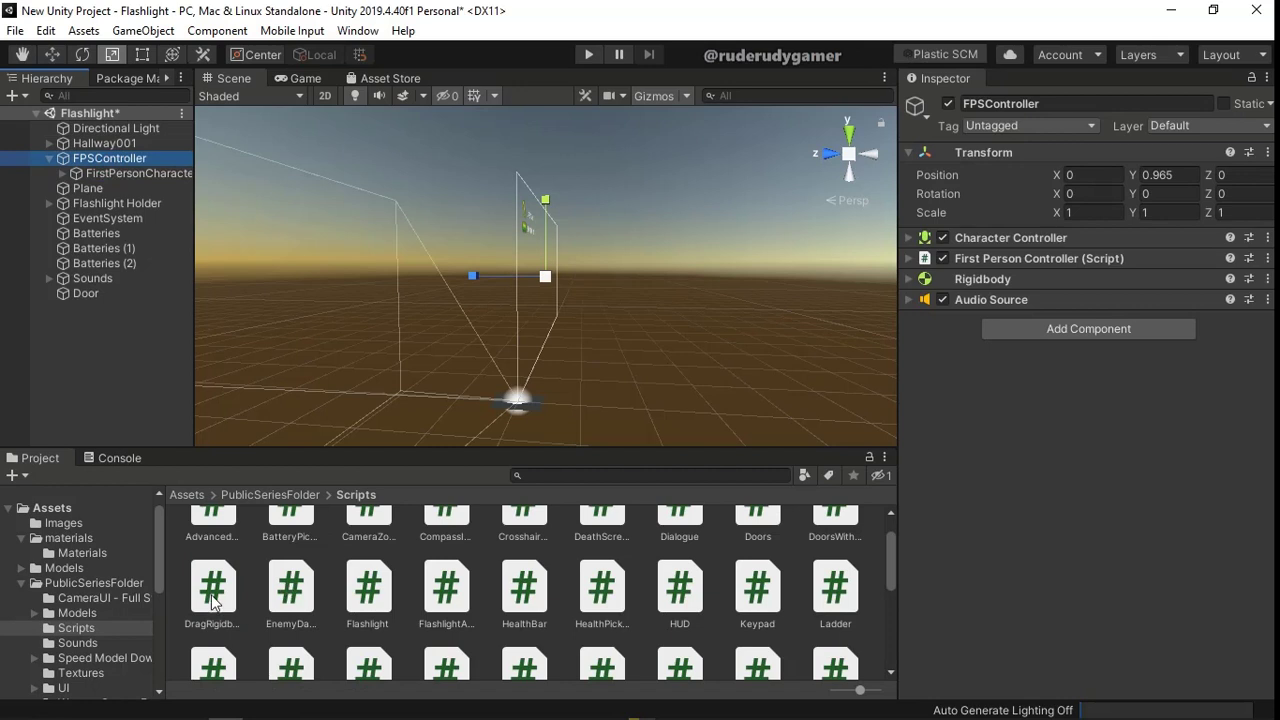
left_click_drag(212, 588, 1038, 458)
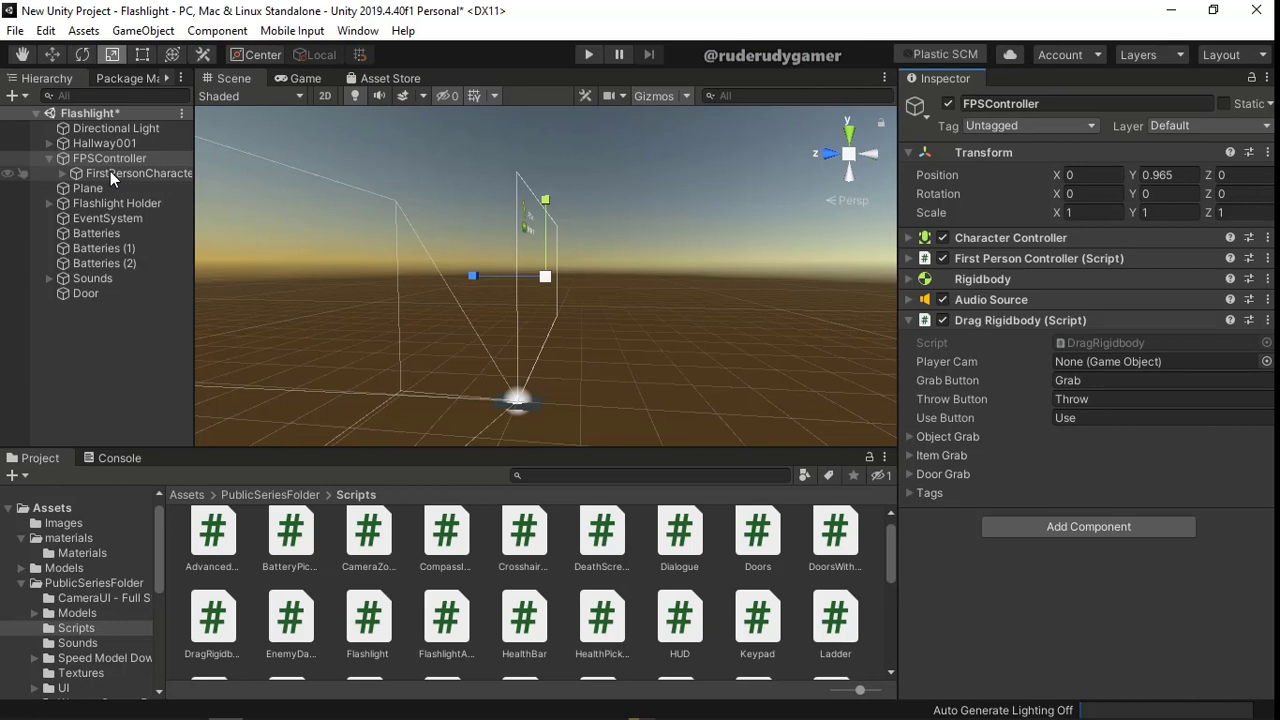
mouse_move(110, 171)
left_mouse_down()
mouse_move(1094, 380)
mouse_move(1109, 361)
left_mouse_up()
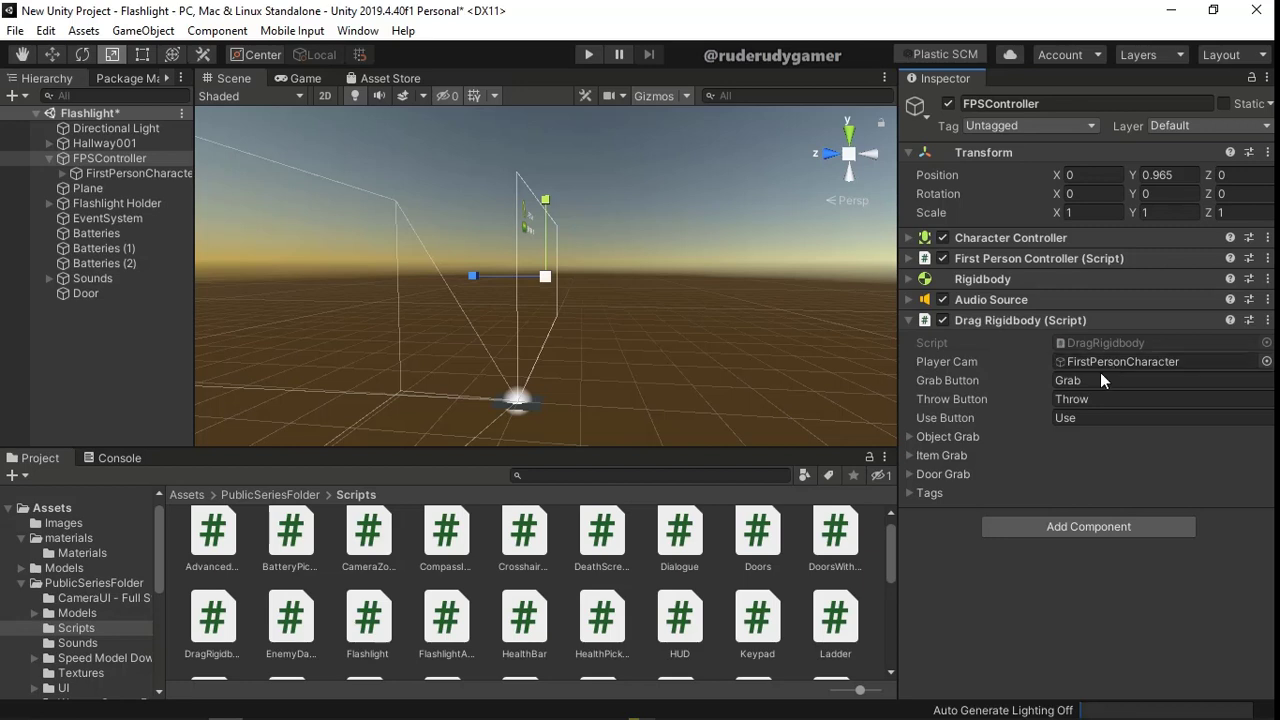
Inspect the Object Grab, Item Grab, Door Grab and Tags settings, leaving the defaults, then enter Play mode.
left_click(907, 440)
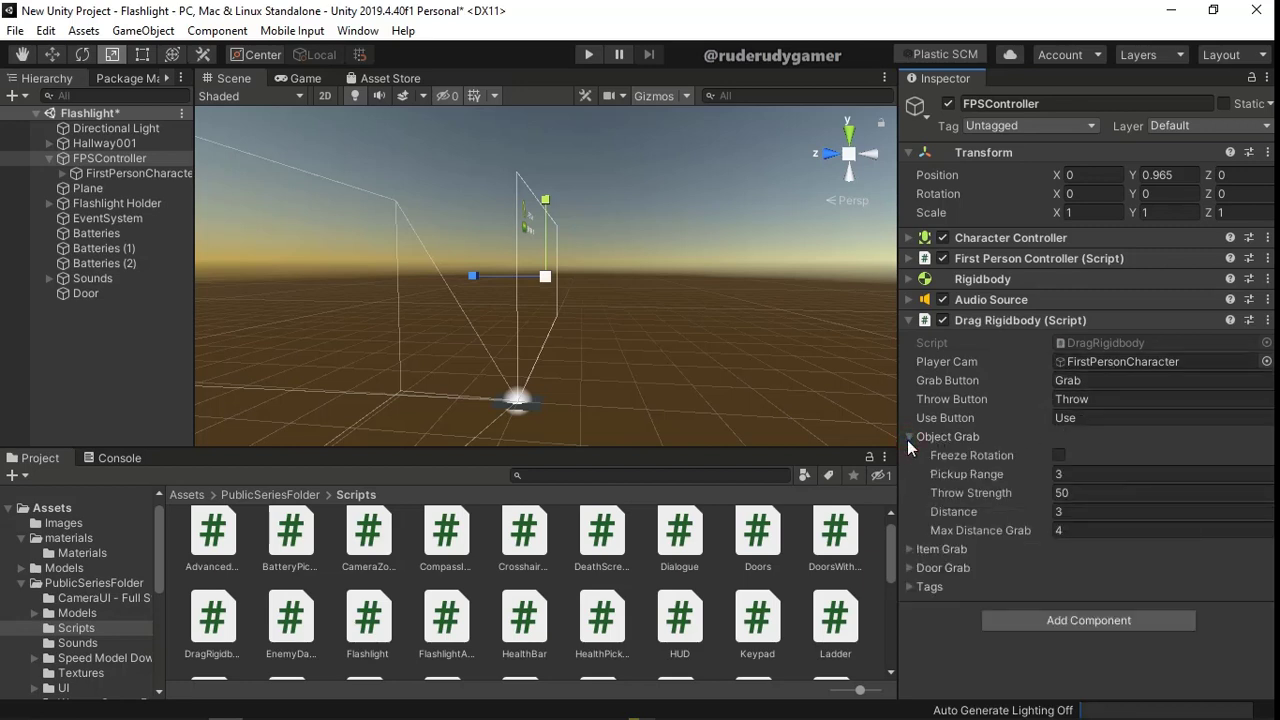
left_click(907, 440)
left_click(907, 456)
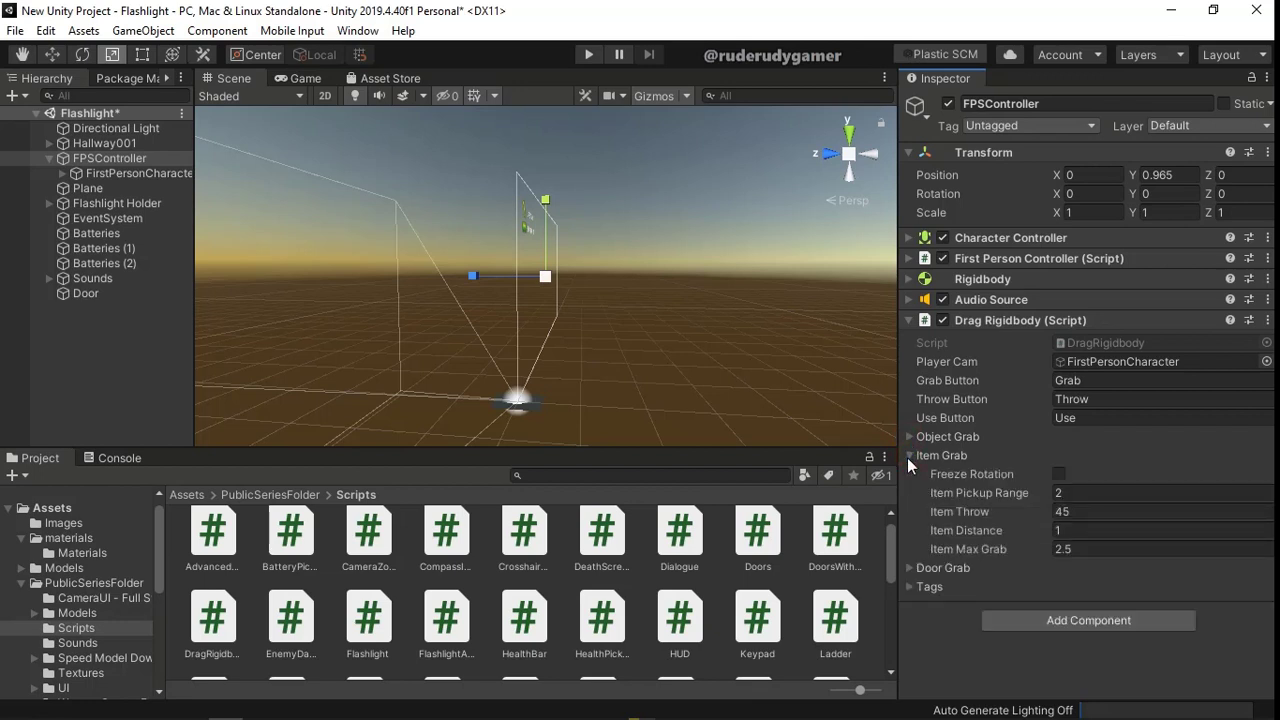
left_click(907, 456)
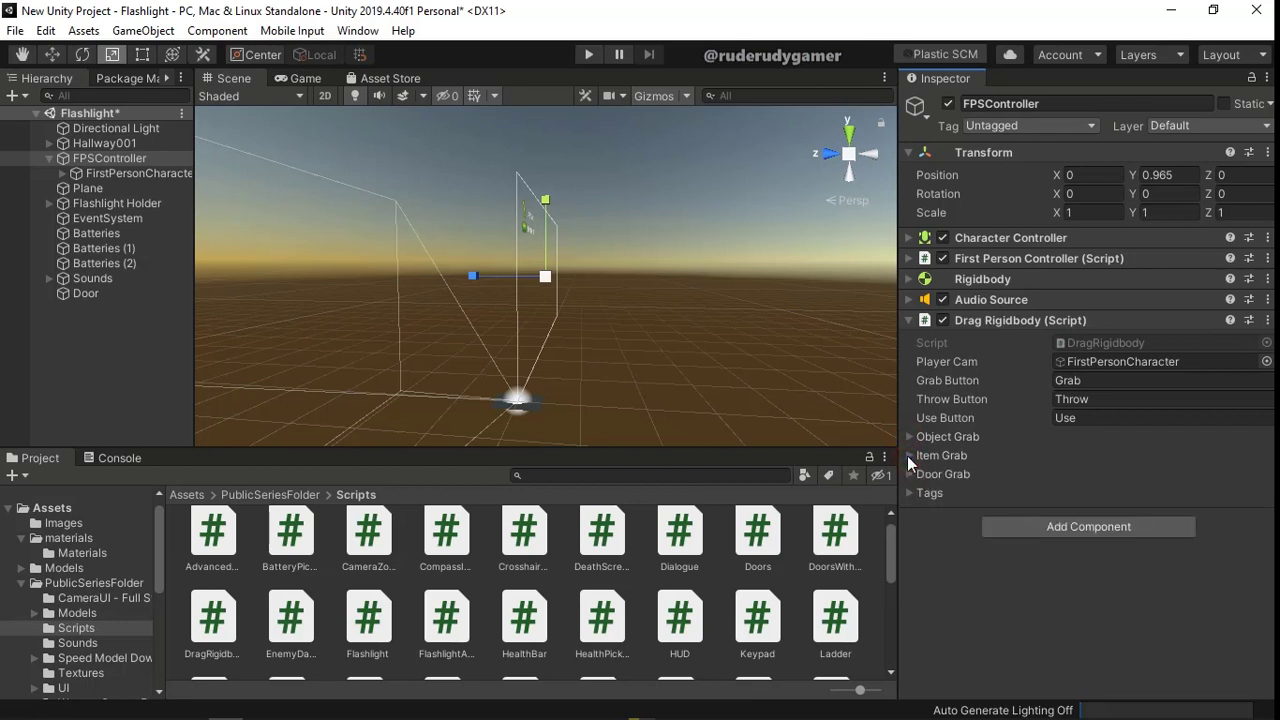
left_click(907, 474)
left_click(907, 474)
left_click(909, 492)
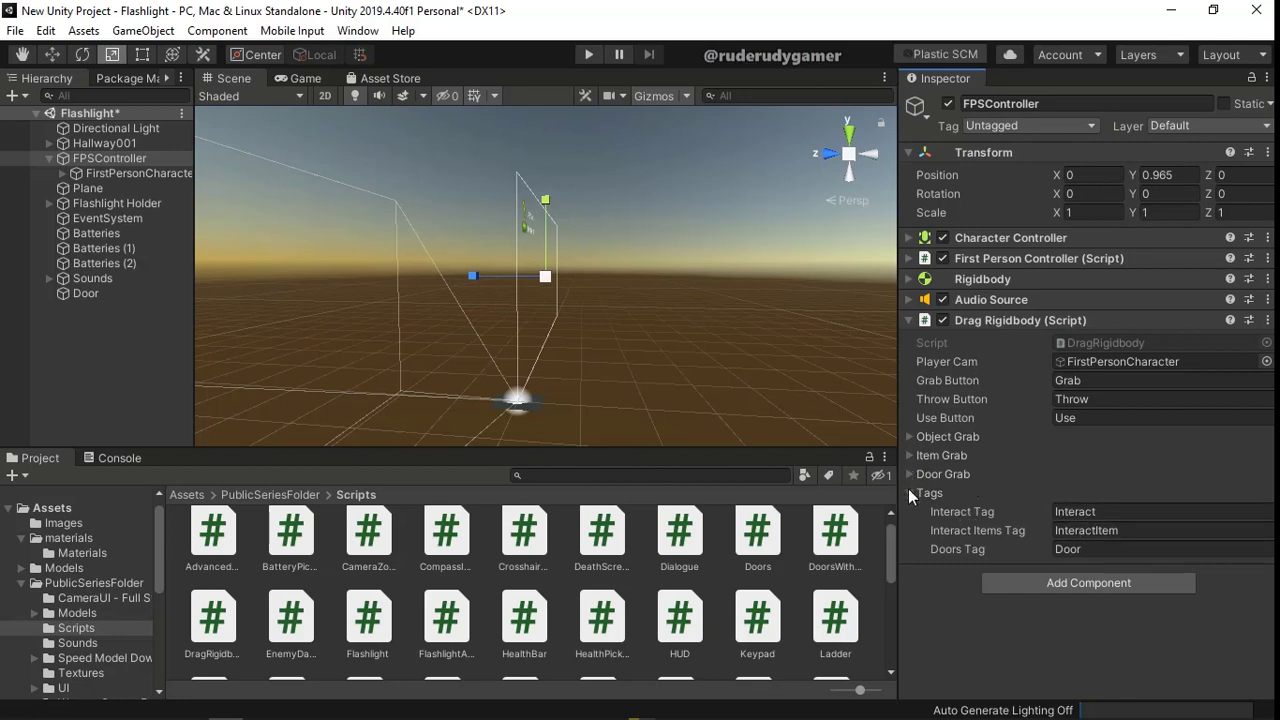
left_click(909, 491)
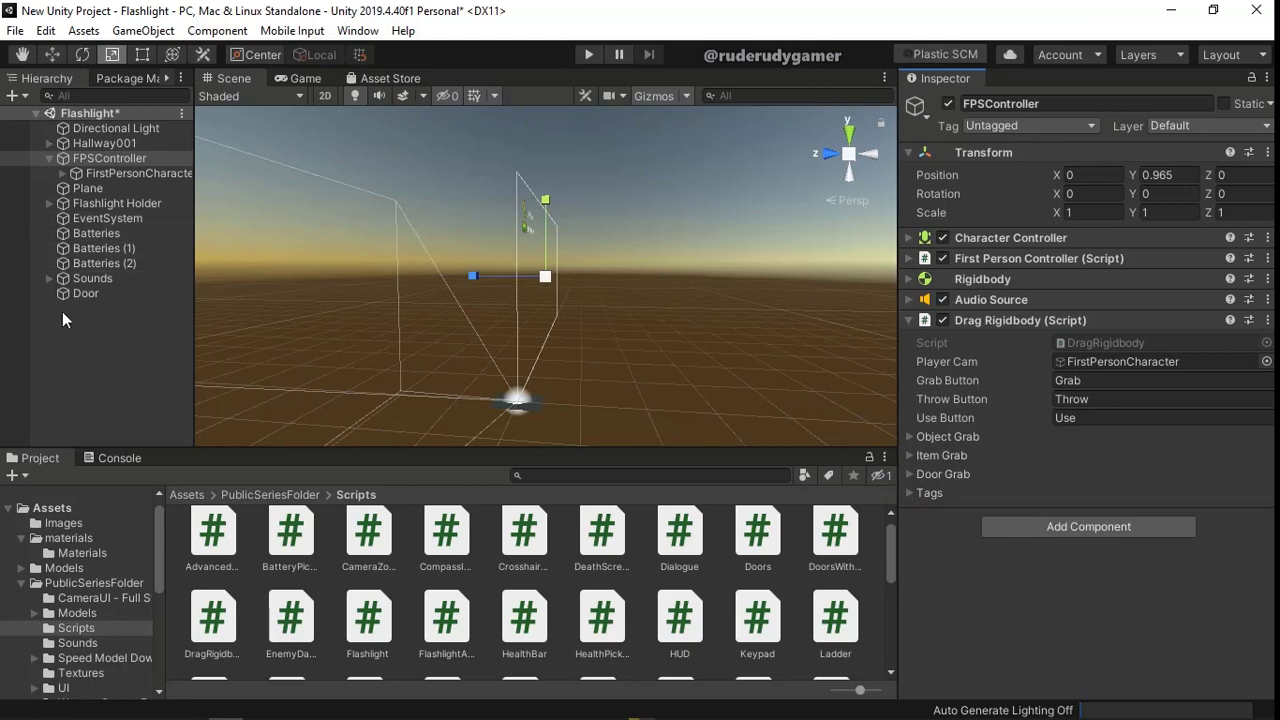
left_click(589, 55)
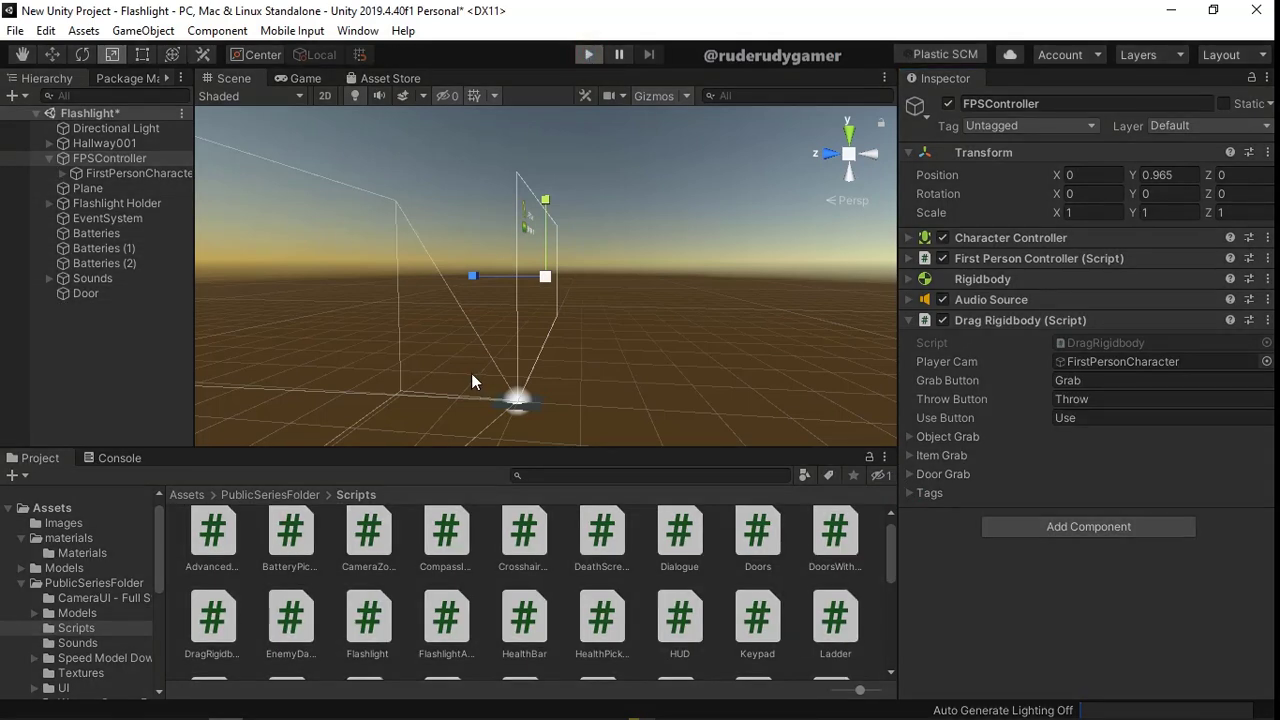
Walk the player out of the hallway, up to and through the red door, then stop Play mode.
key("w")
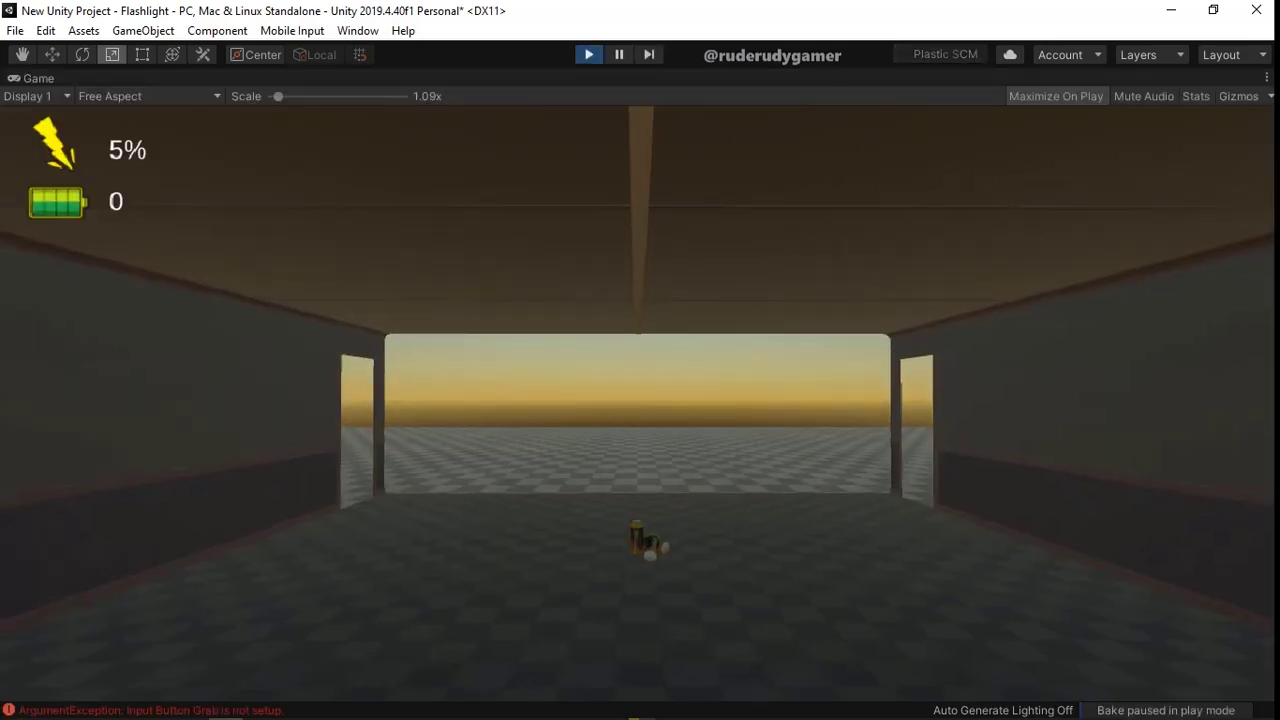
key("w")
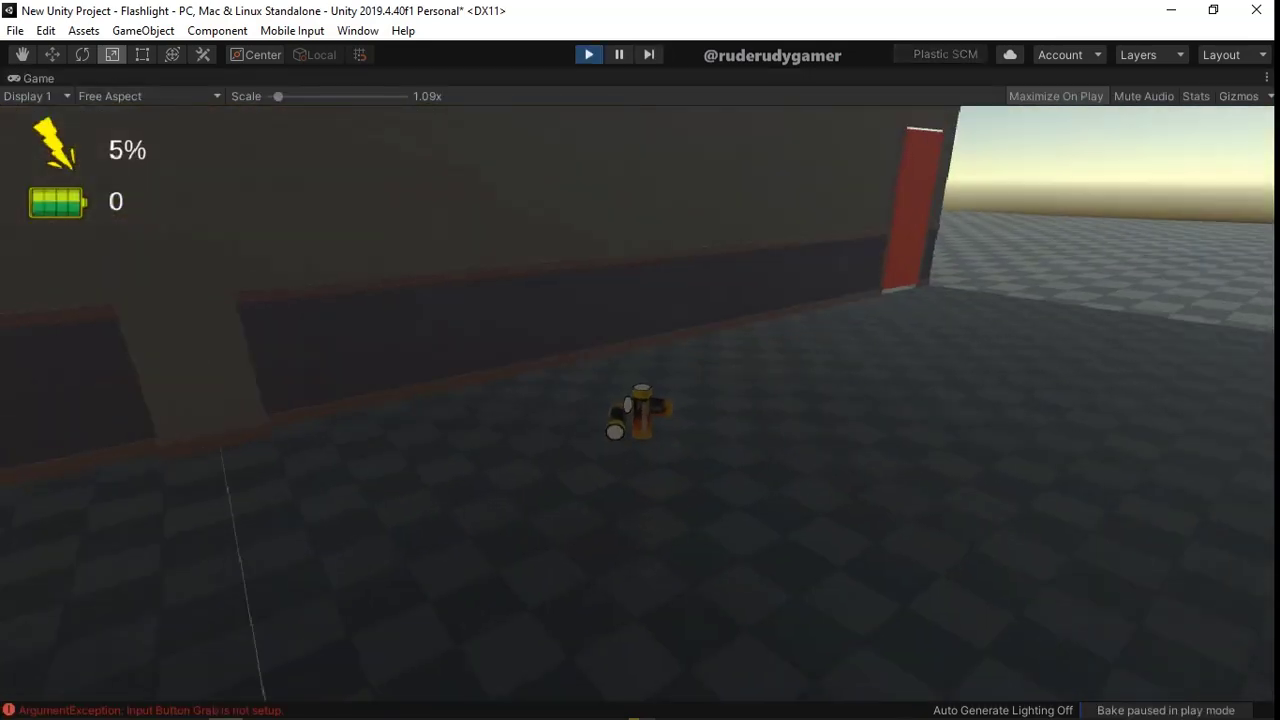
key("w")
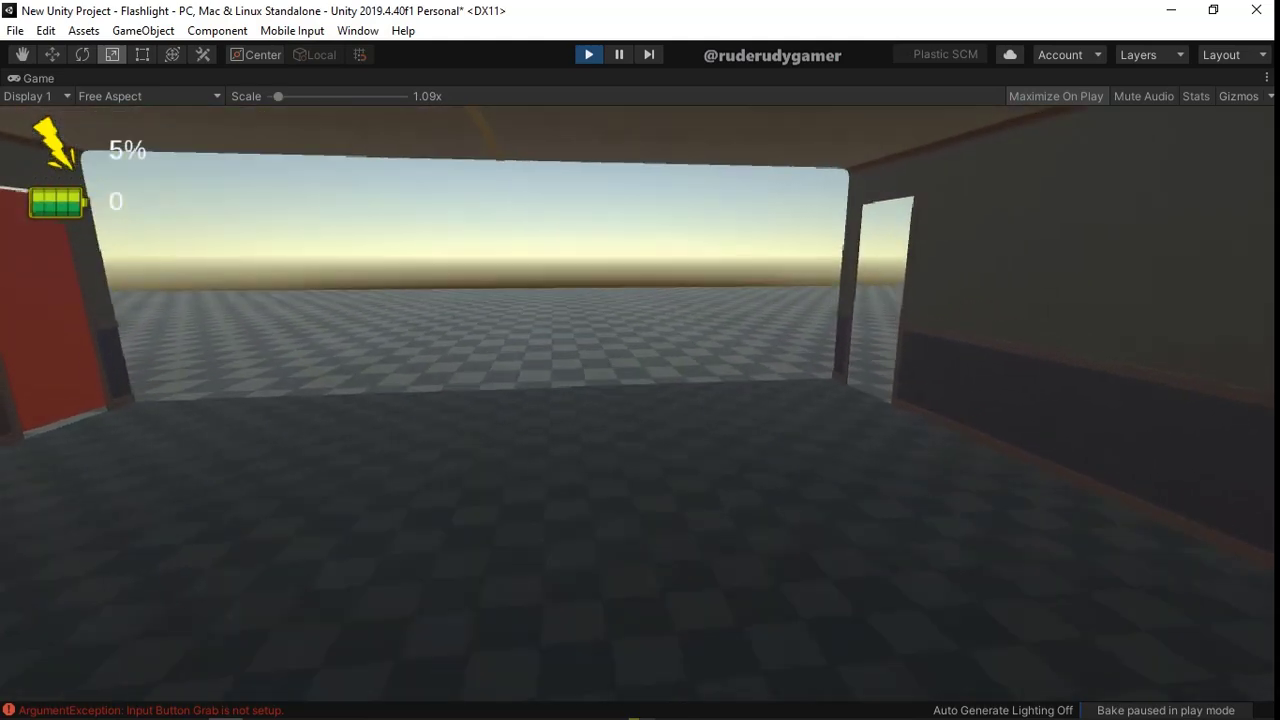
key("w")
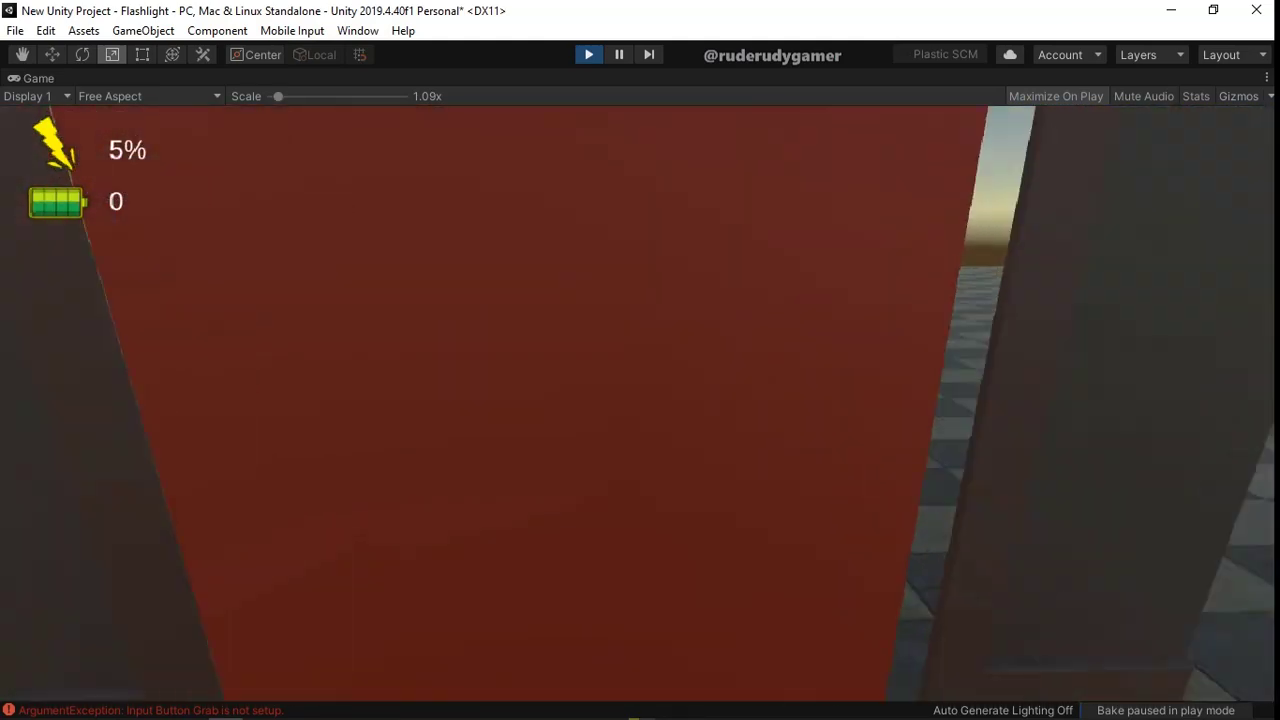
key("s")
key("w")
key("w")
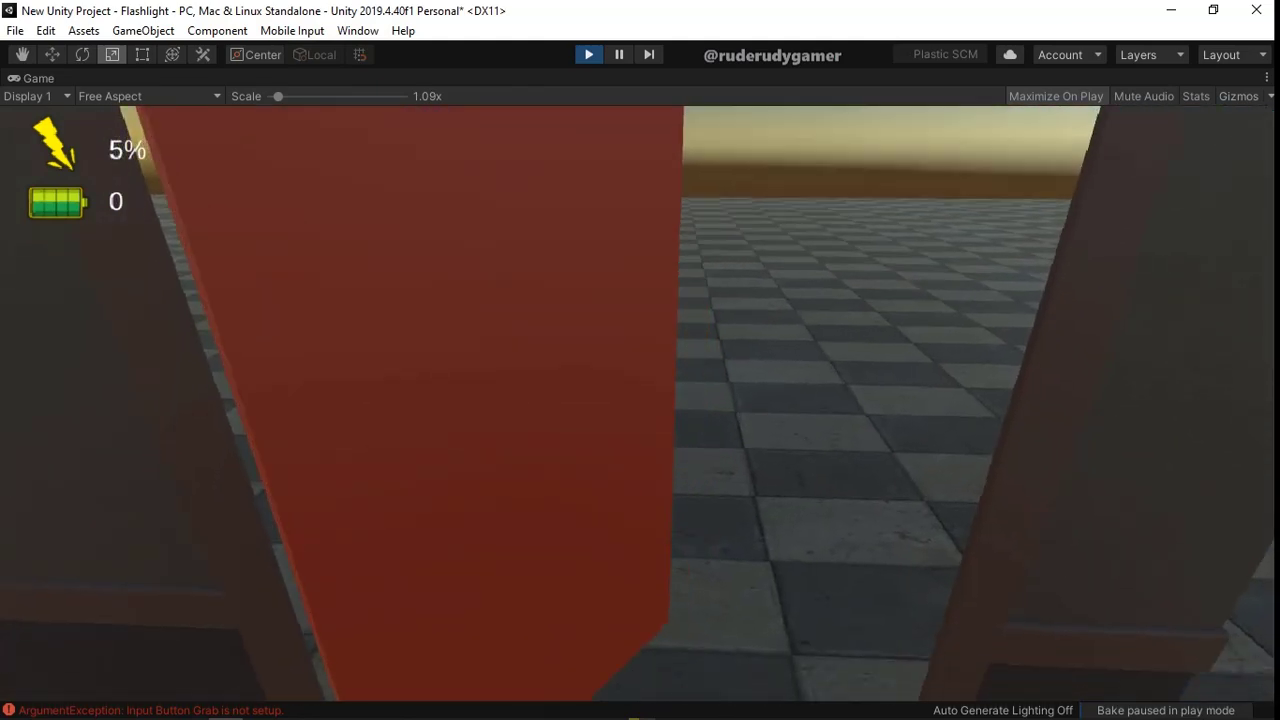
key("w")
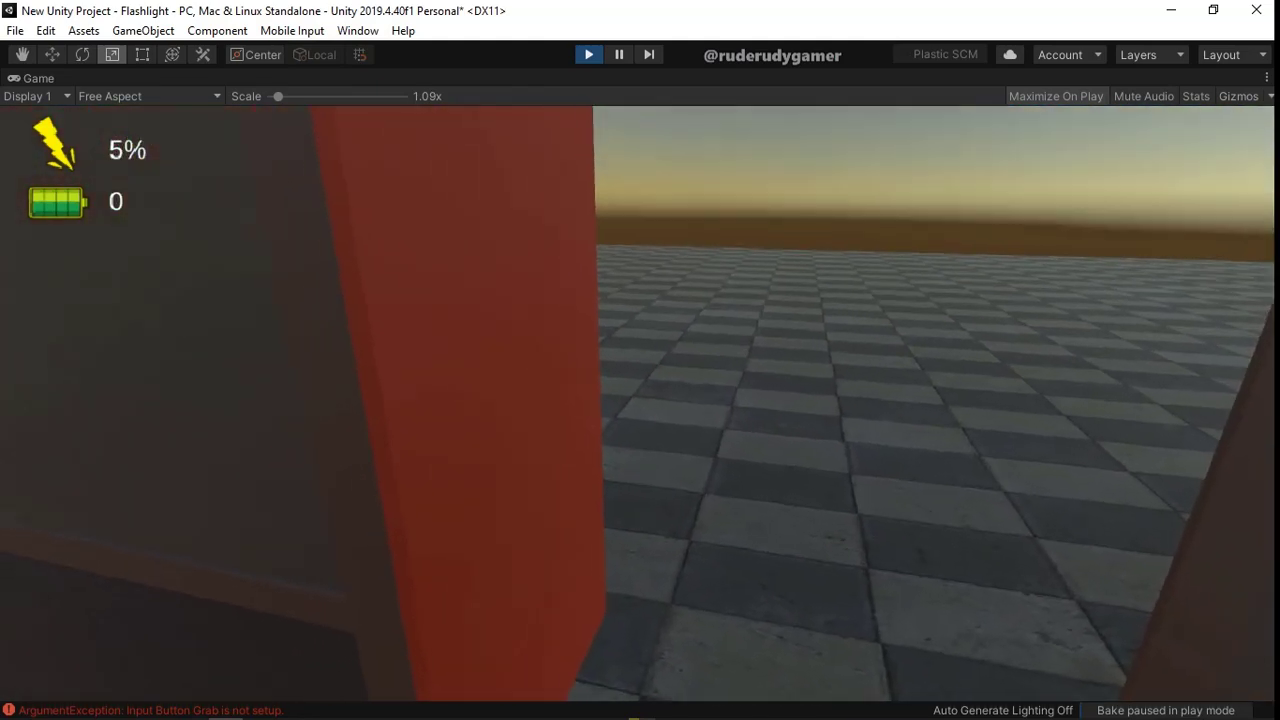
key("w")
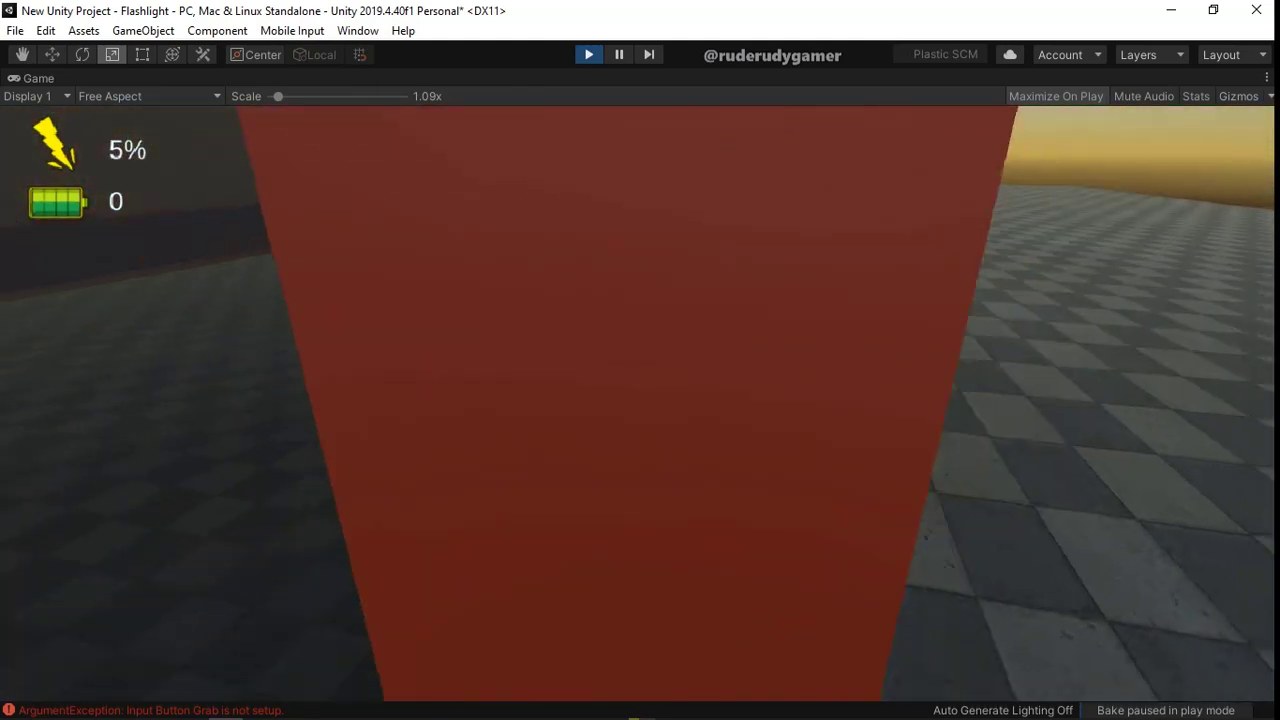
key("w")
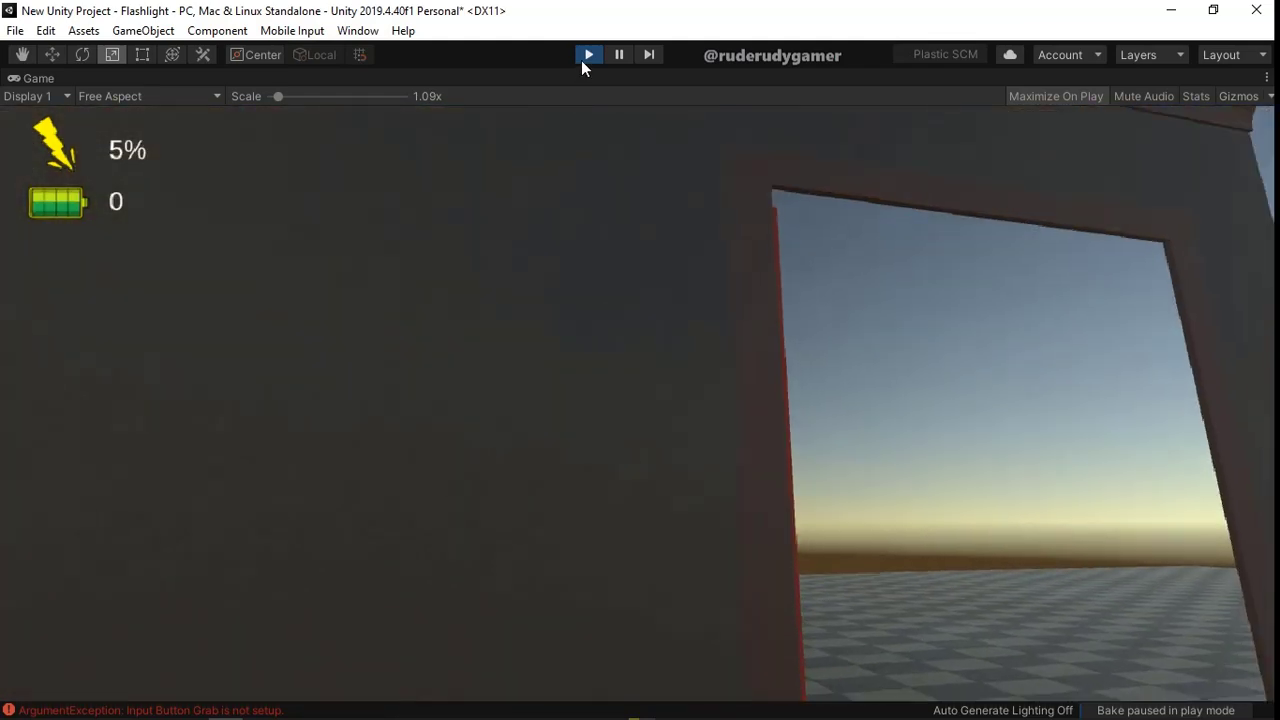
left_click(588, 55)
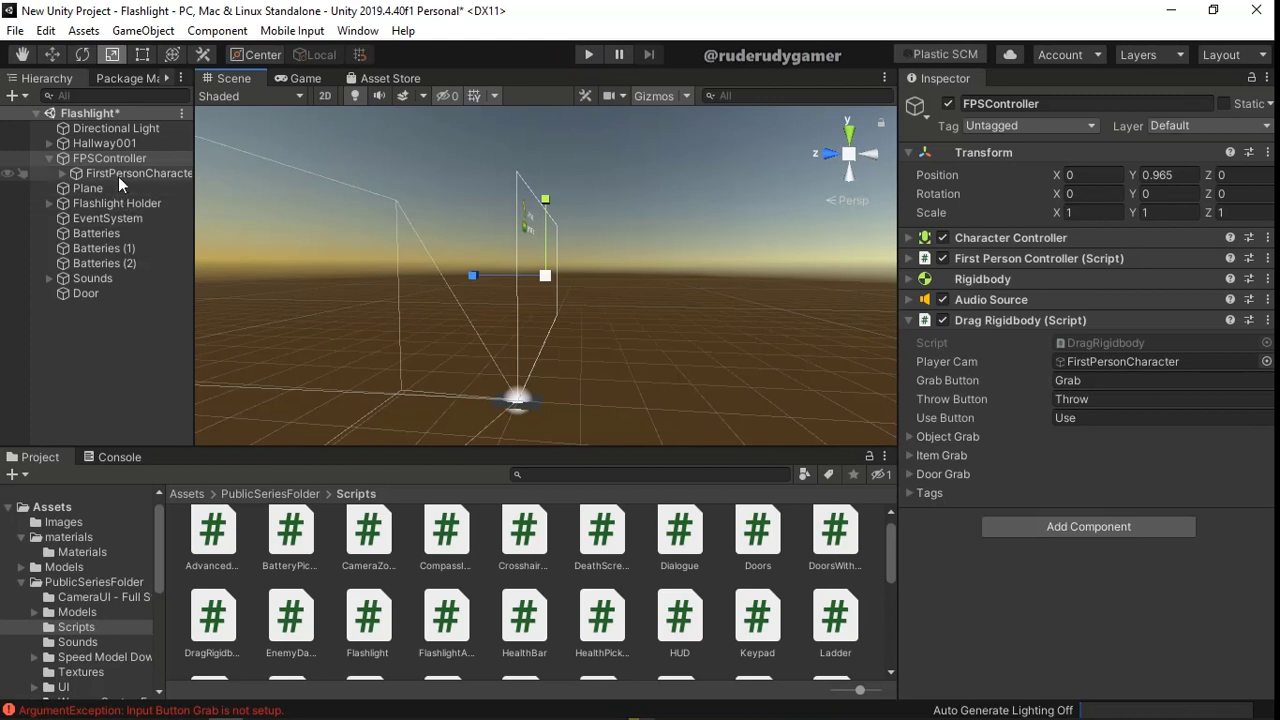
Select FPSController and reveal the Drag Rigidbody Interact, Interact Items and Doors tag fields.
left_click(118, 175)
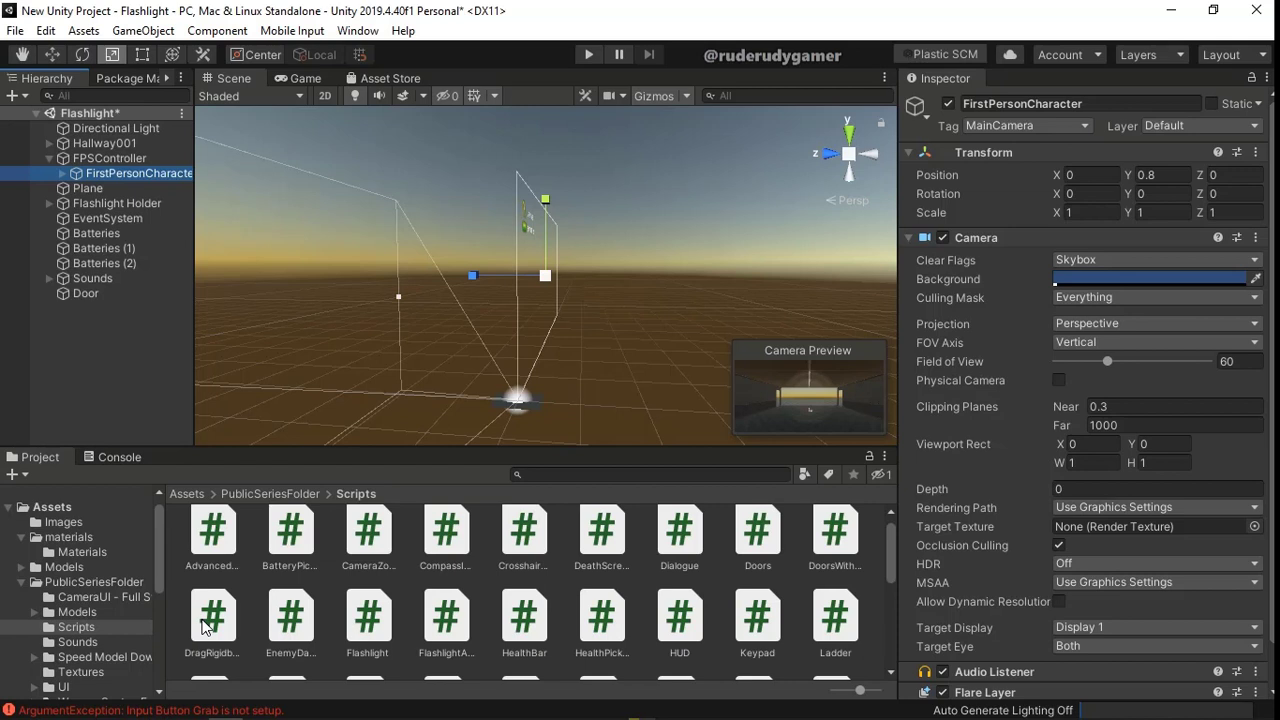
scroll(946, 519, "down", 2)
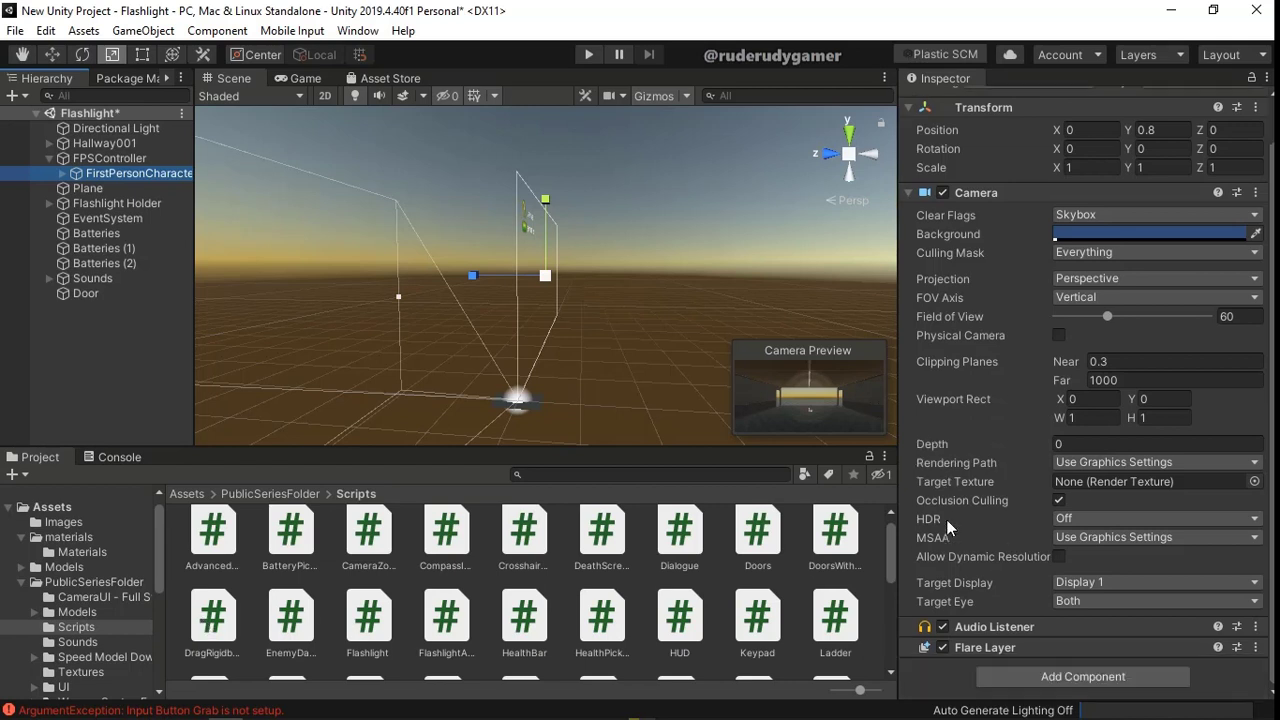
left_click(109, 159)
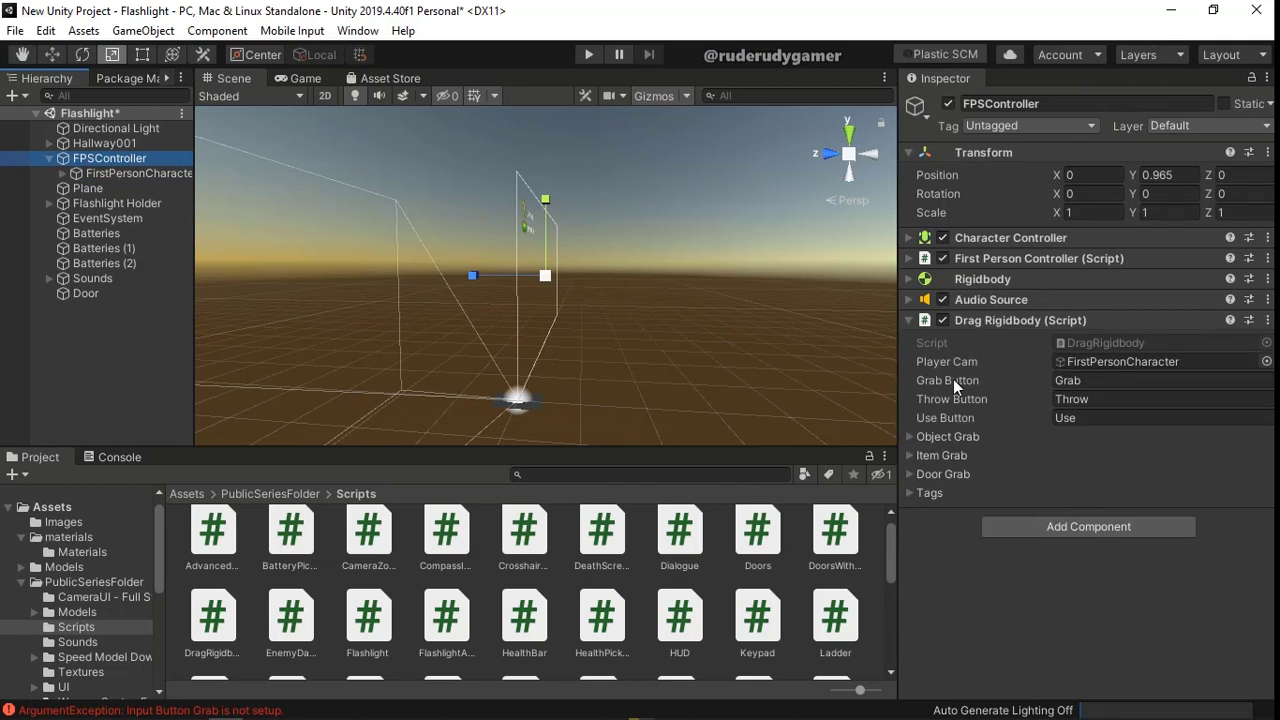
left_click(907, 473)
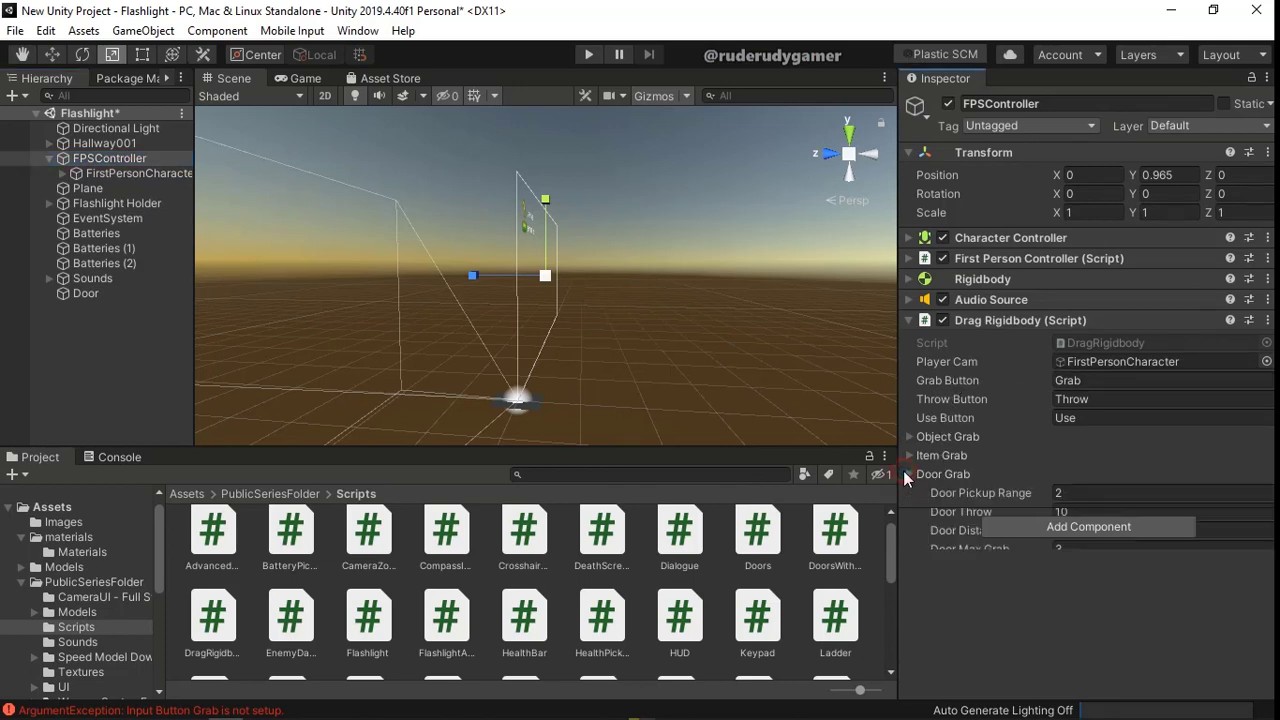
left_click(905, 473)
left_click(908, 494)
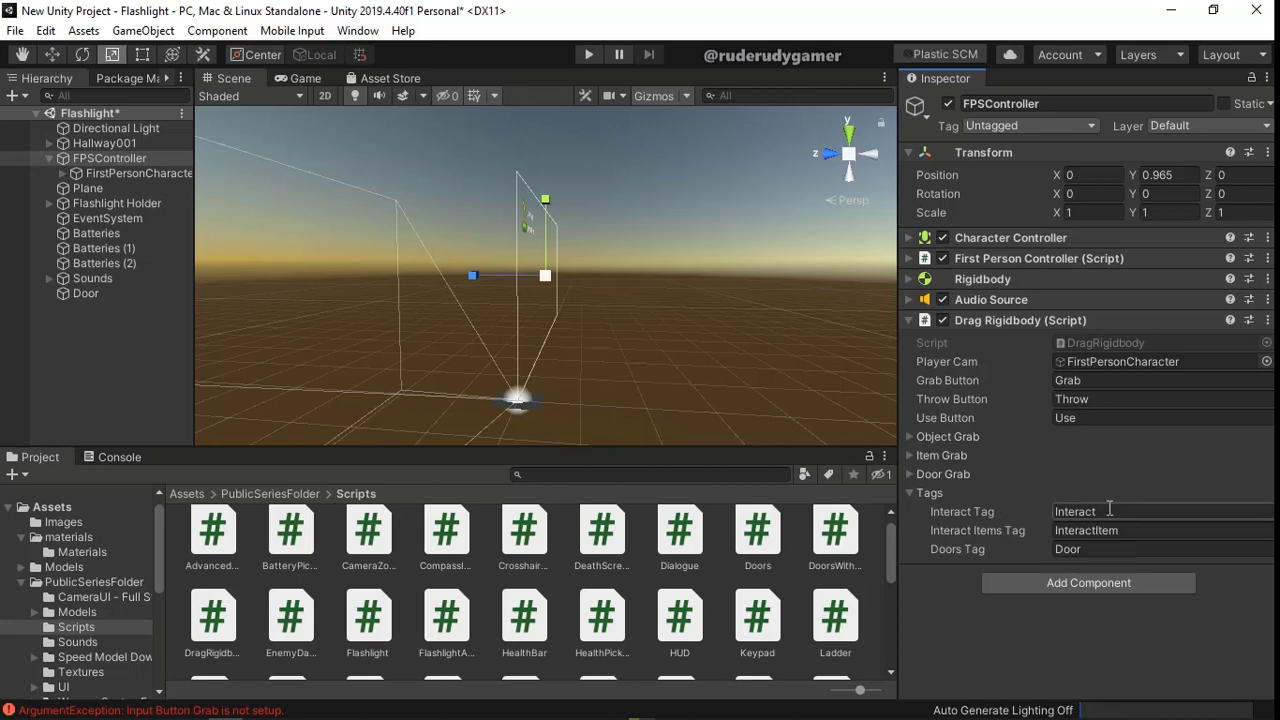
Copy the Interact tag name from the Drag Rigidbody tag settings.
left_click_drag(1109, 509, 1042, 512)
right_click(1065, 511)
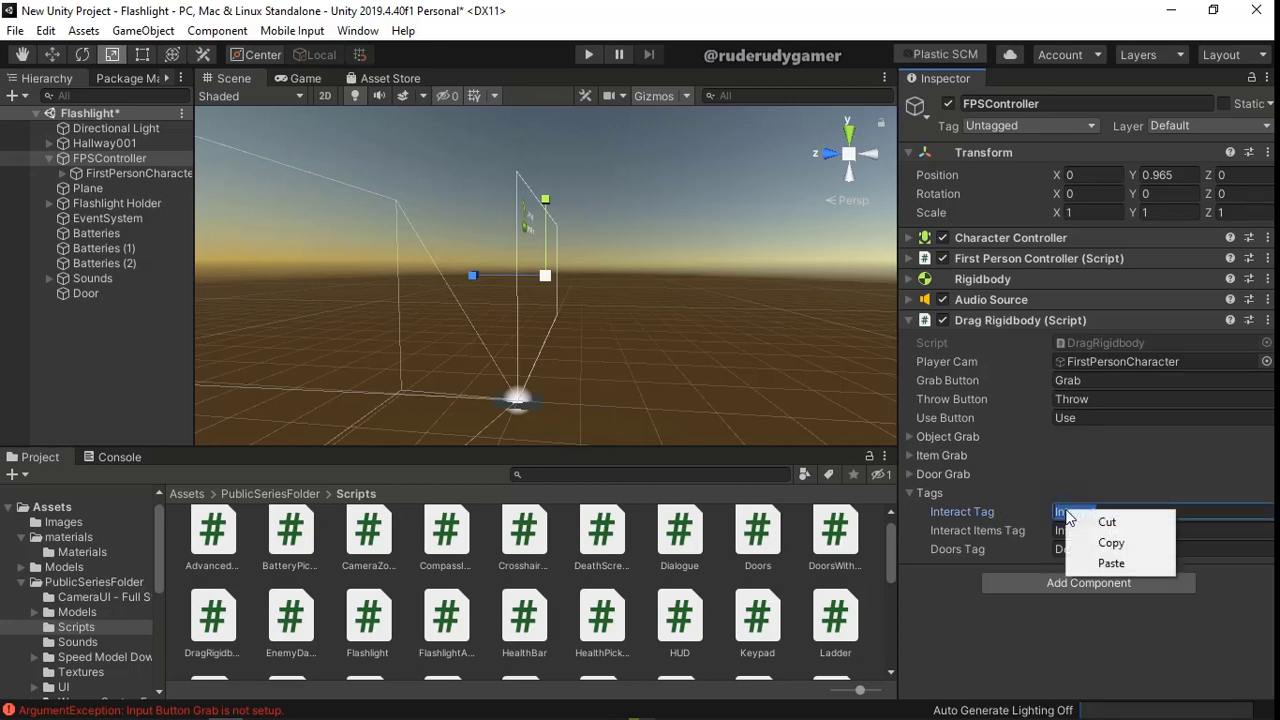
left_click(1111, 543)
left_click(15, 30)
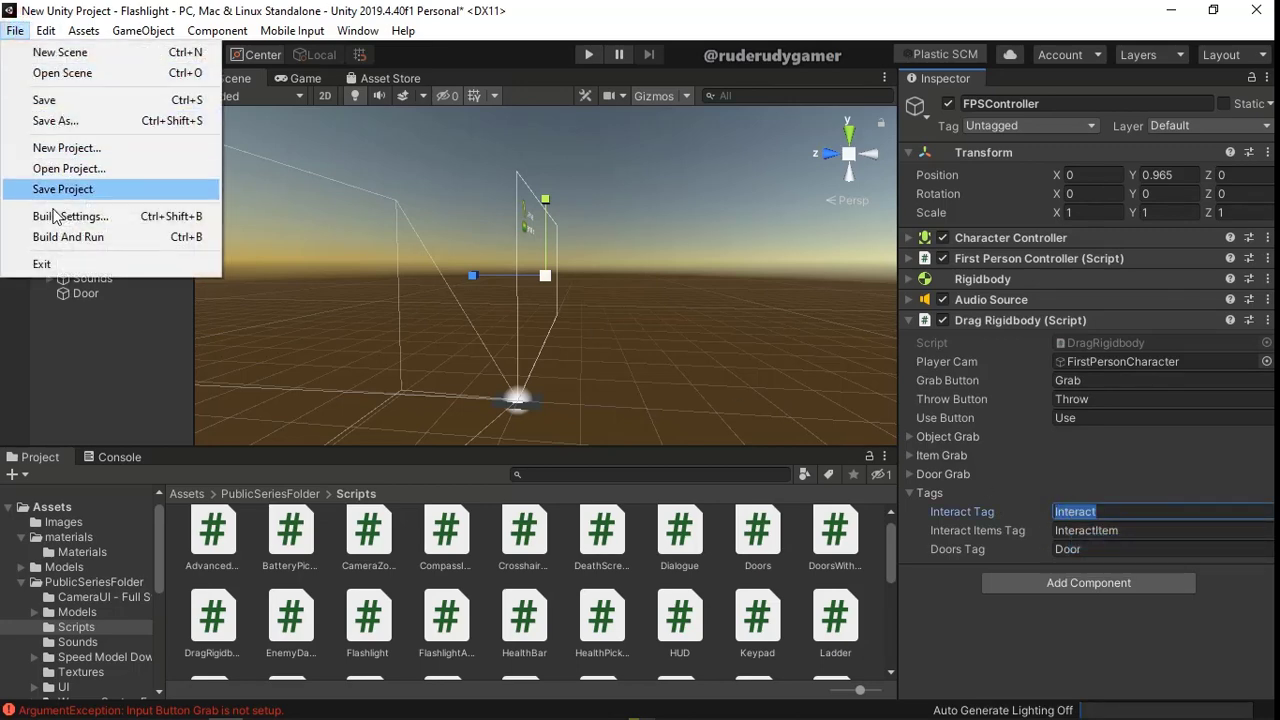
Open the Input Manager and raise the Axes Size to 23.
mouse_move(48, 32)
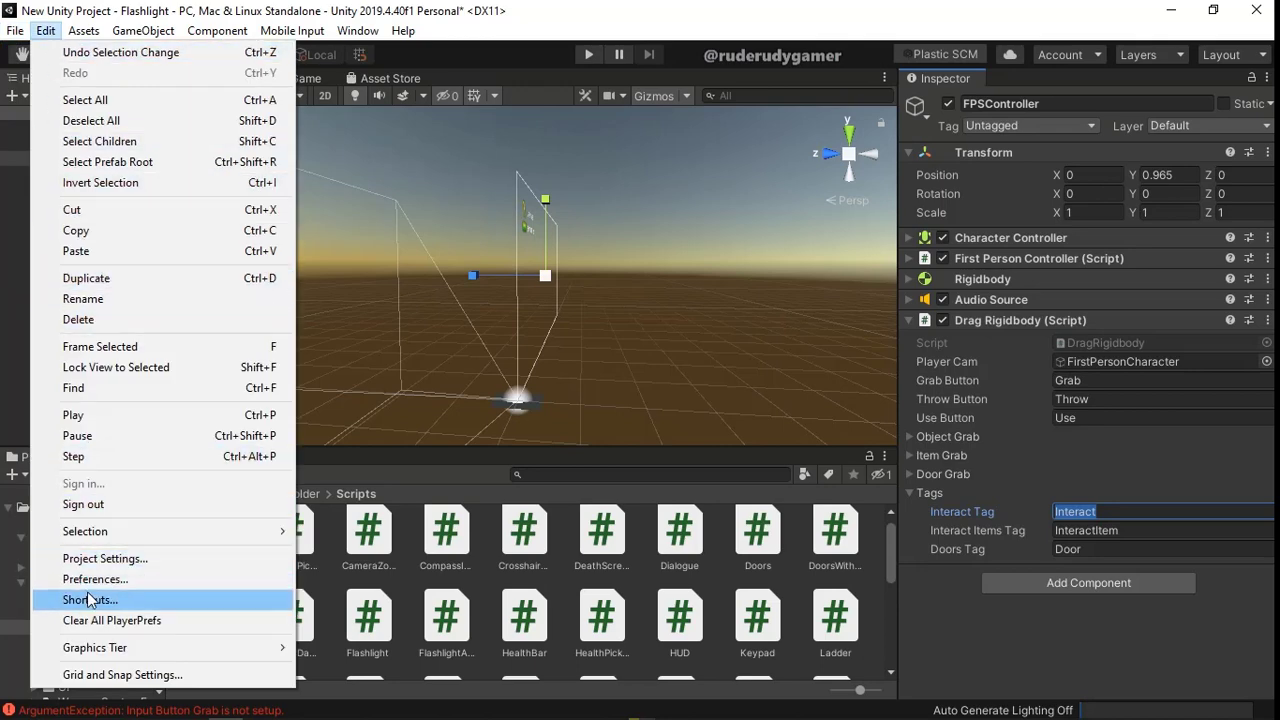
left_click(100, 558)
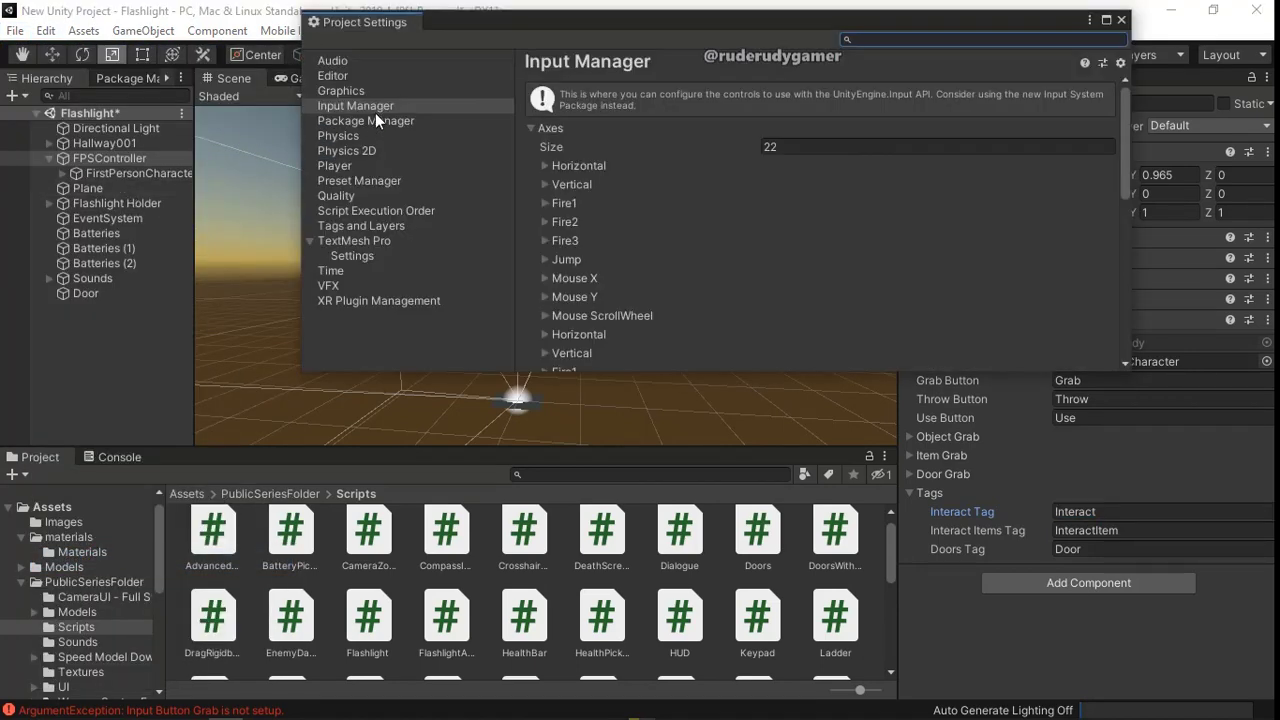
left_click(770, 148)
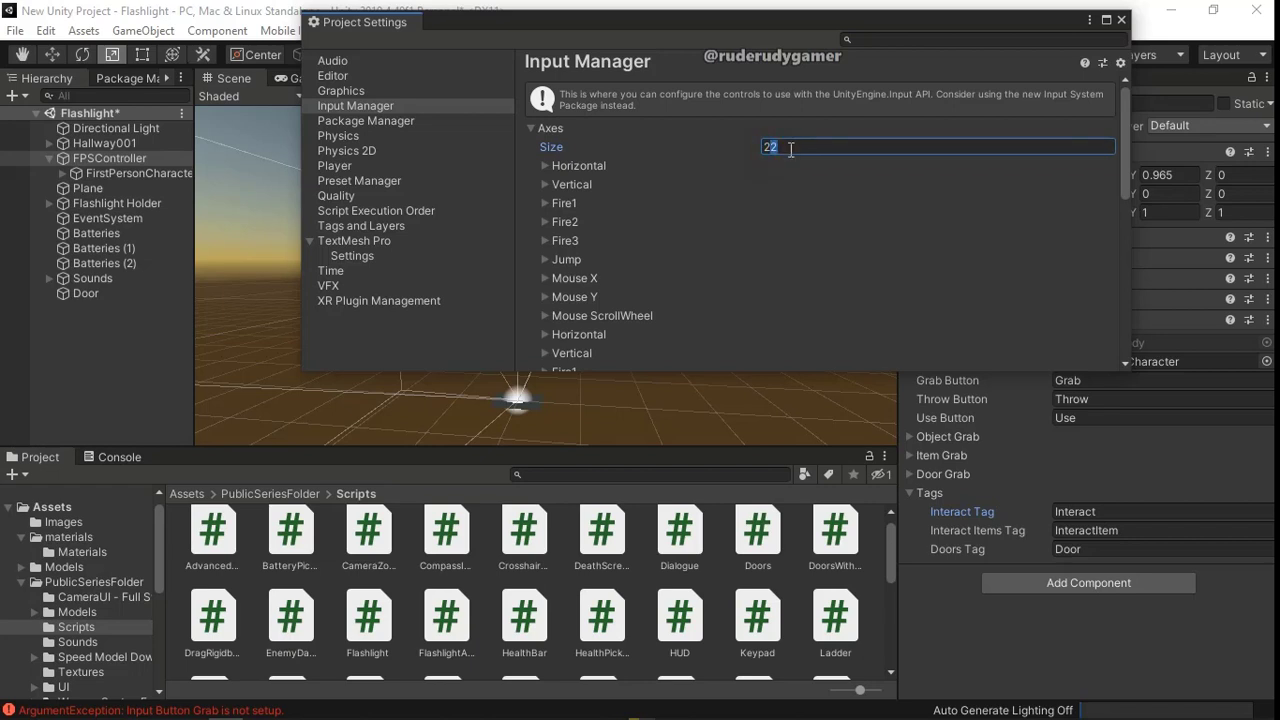
type("23")
Rename the new last Cancel axis to Interact by pasting the copied name.
left_click_drag(1124, 166, 1124, 298)
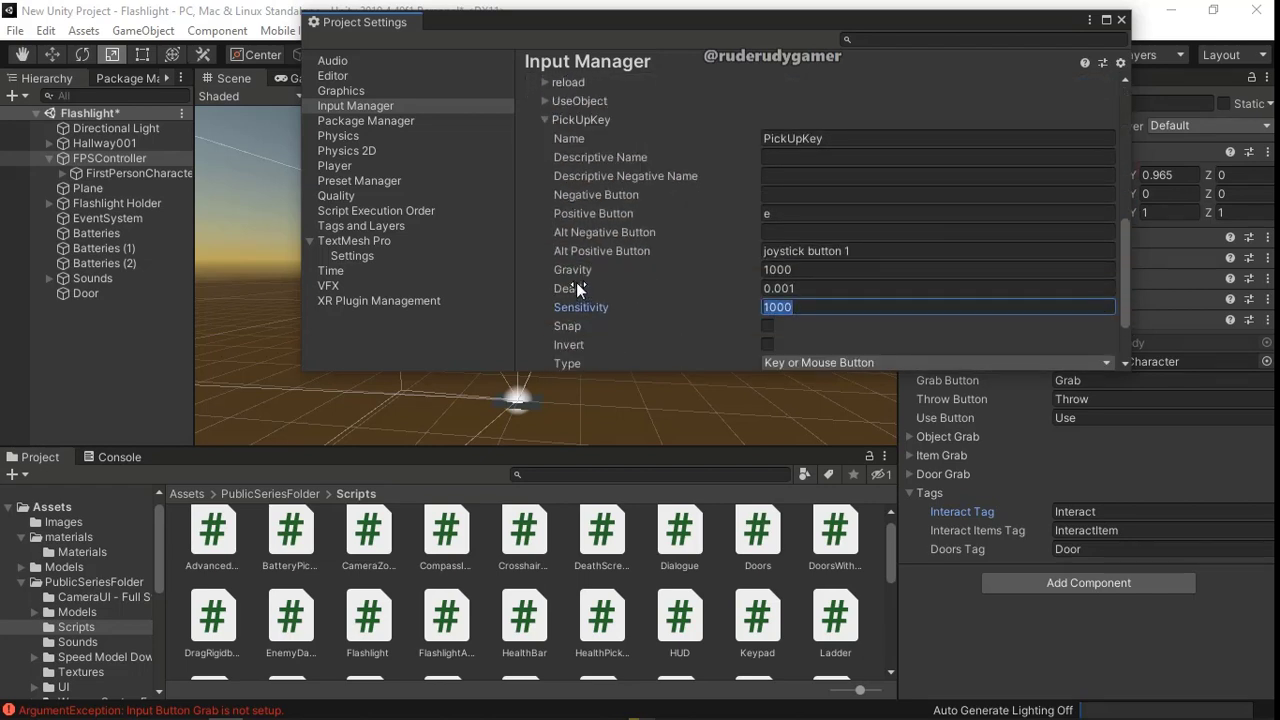
left_click(545, 117)
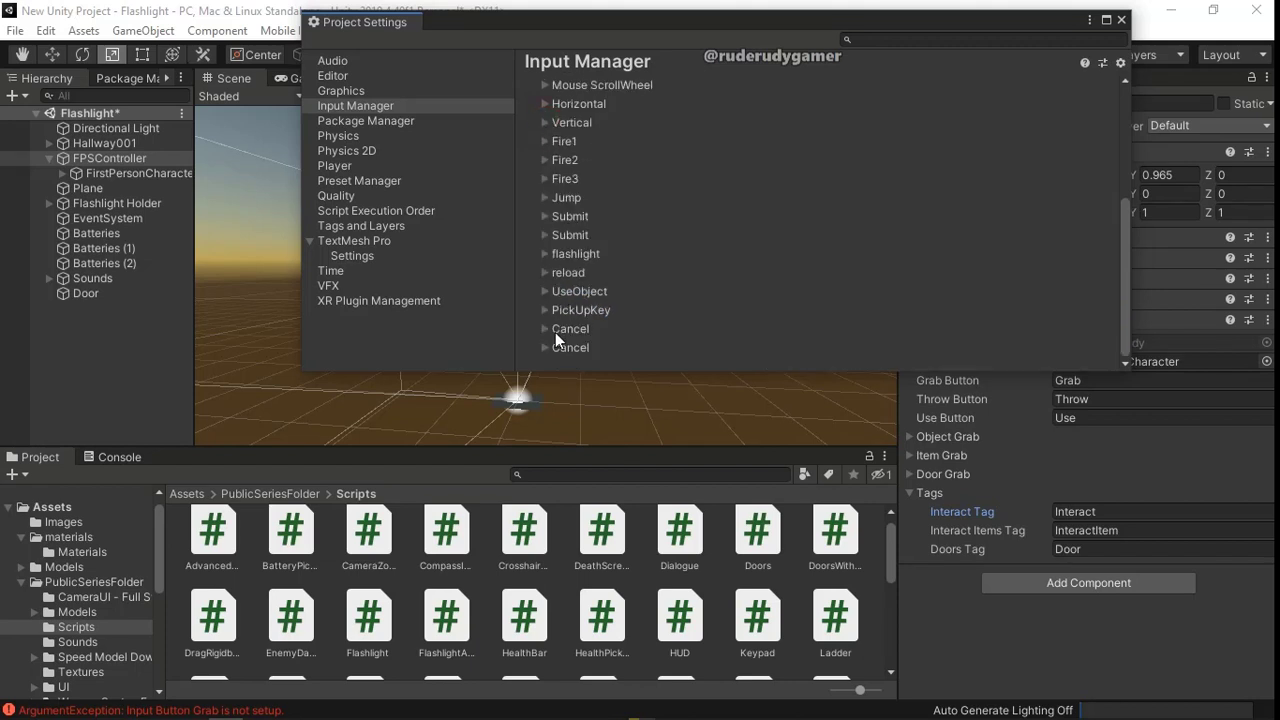
left_click(545, 330)
left_click(805, 346)
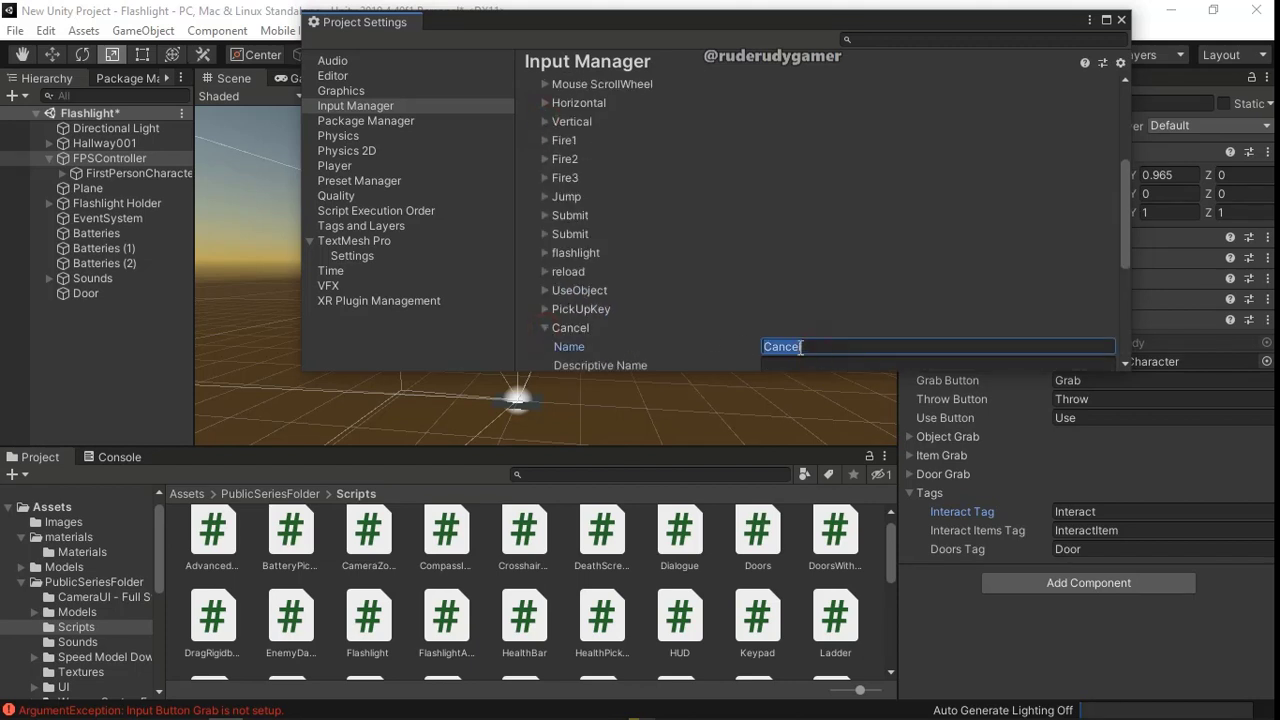
right_click(805, 340)
left_click(834, 399)
Set the Interact axis's positive button to mouse2, checking the UseObject axis for comparison.
left_click_drag(1125, 256, 1118, 307)
left_click(812, 257)
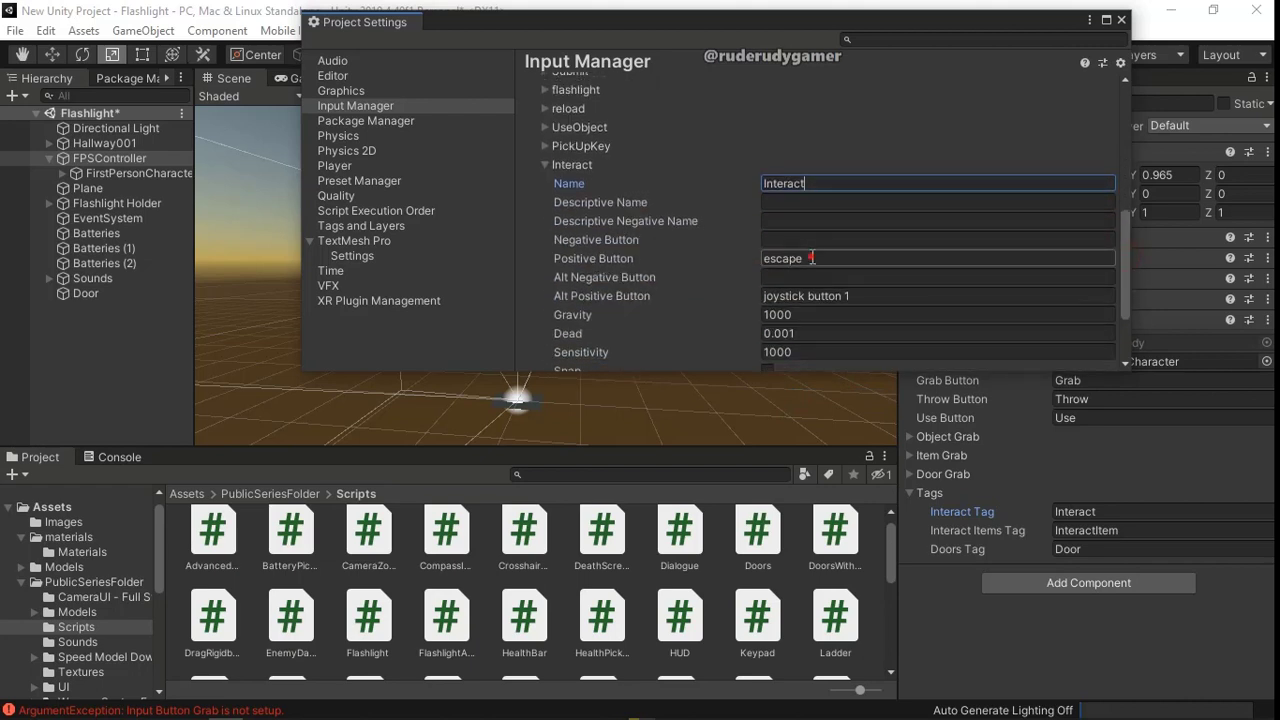
double_click(812, 257)
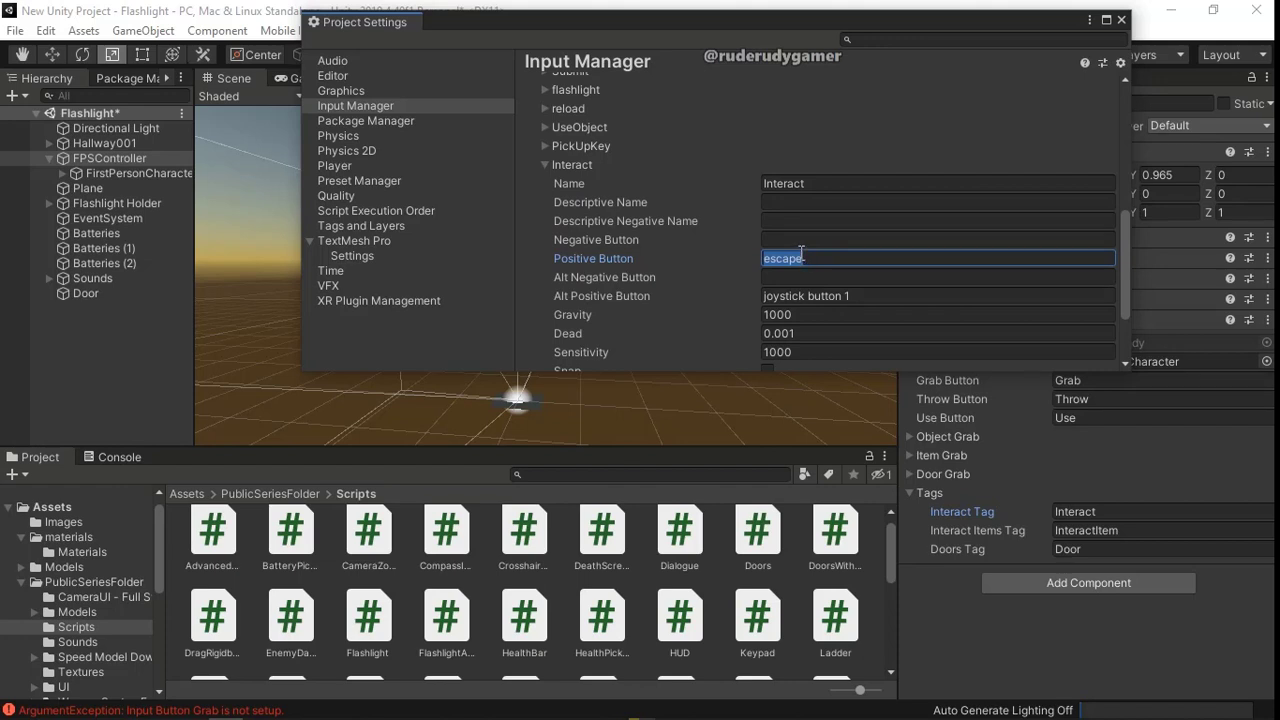
type("mou")
type("0")
left_click(866, 130)
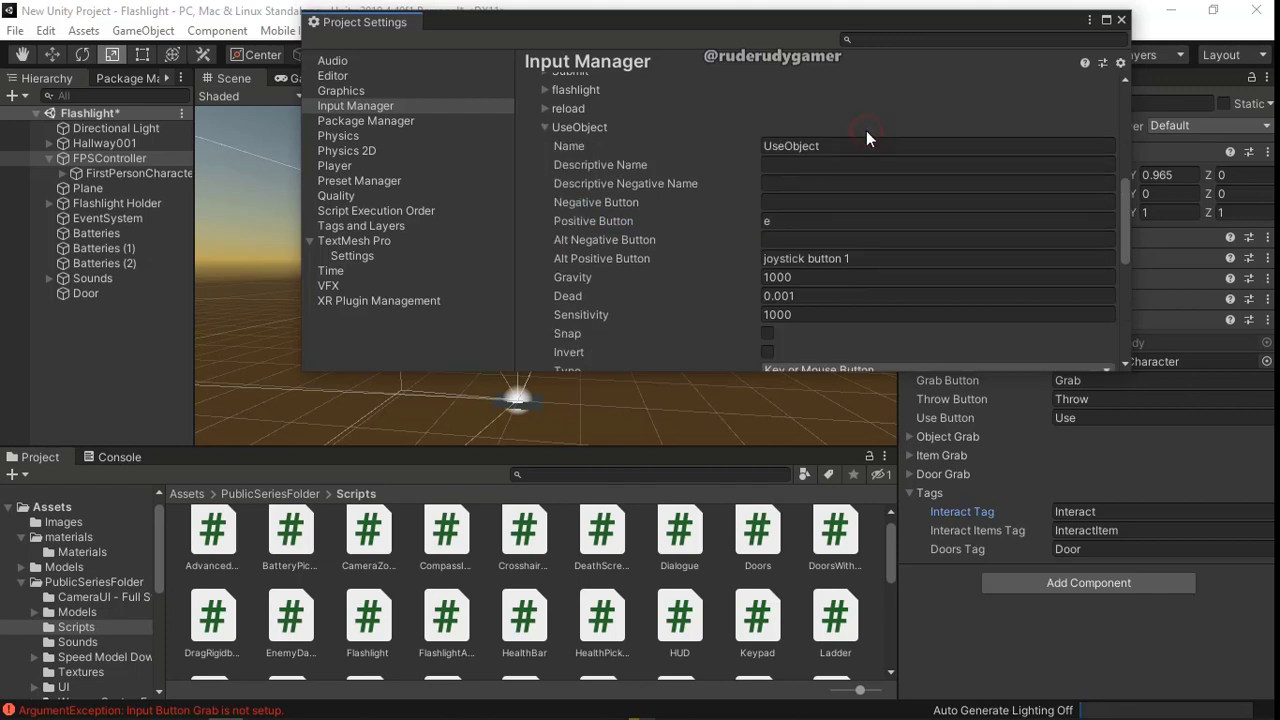
left_click(545, 127)
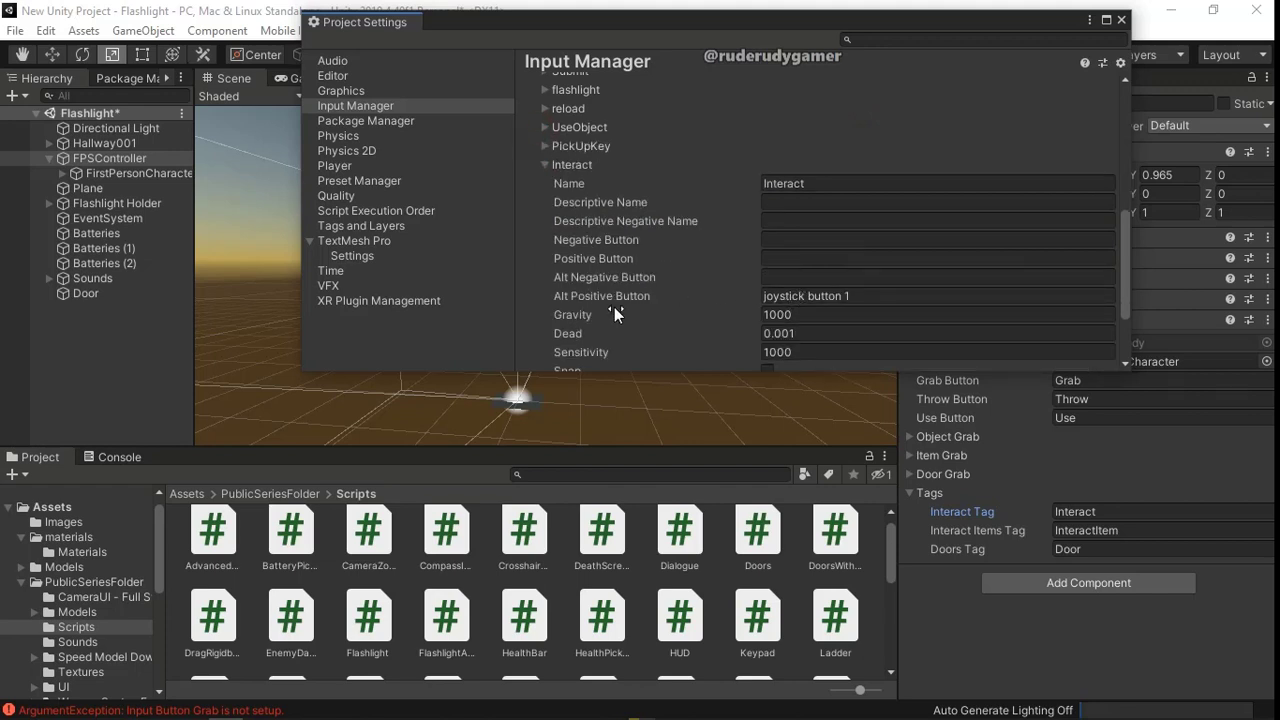
left_click(538, 161)
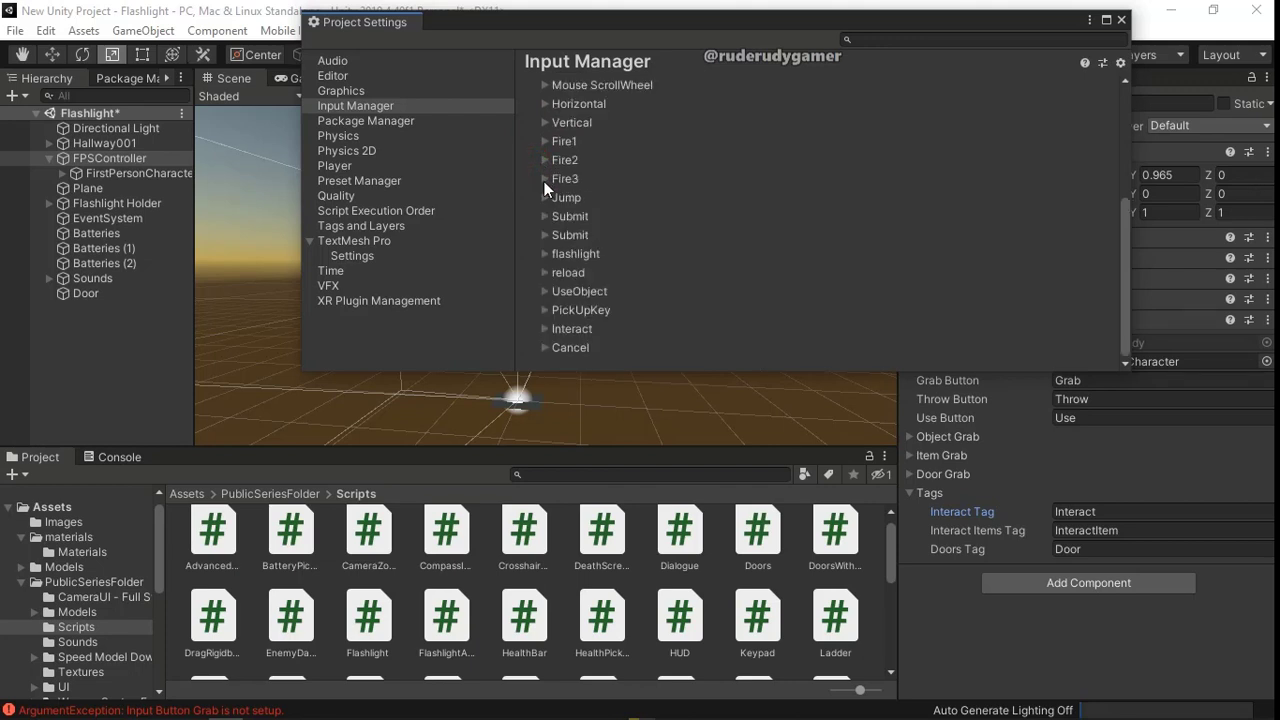
left_click(540, 329)
scroll(835, 286, "down", 3)
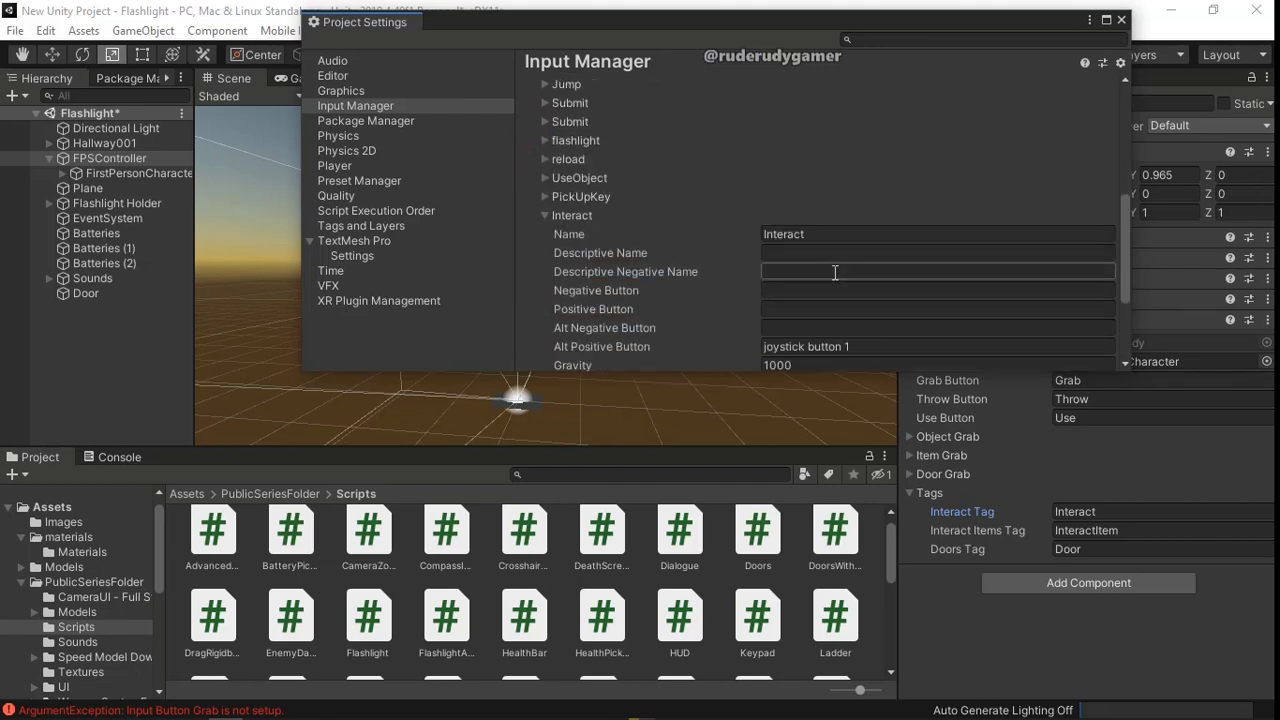
left_click(793, 310)
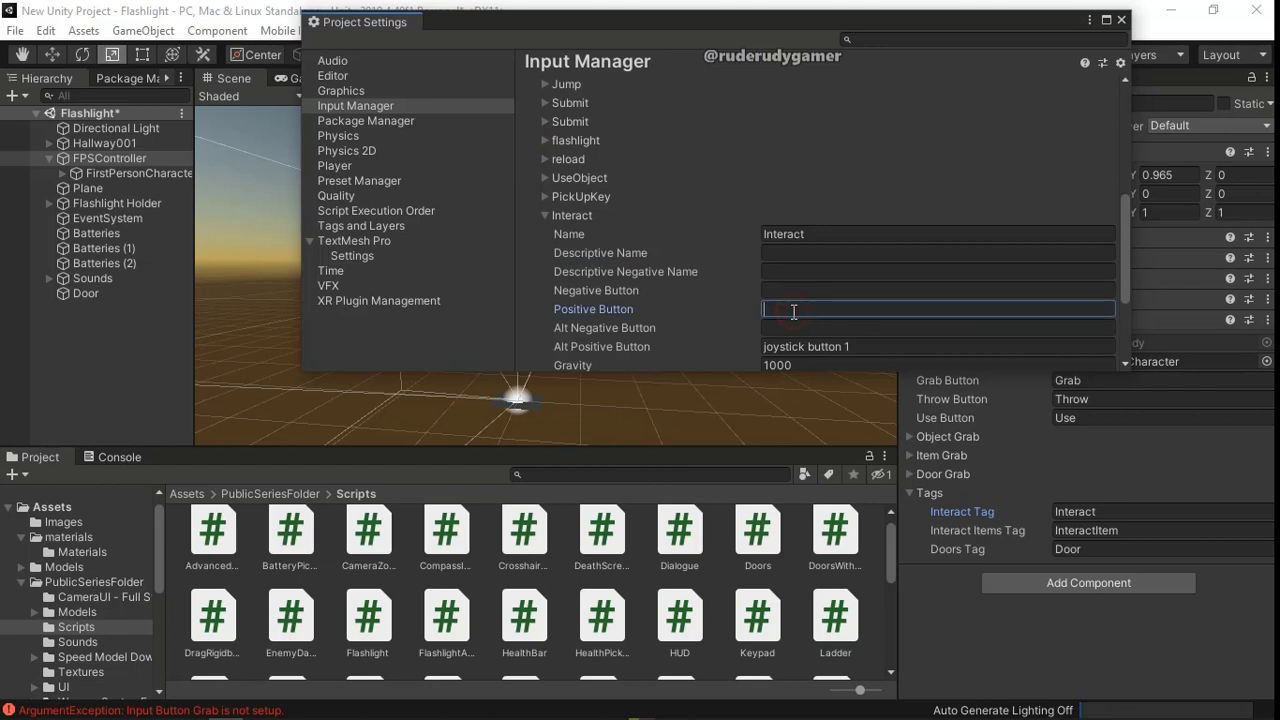
type("m")
type("ouse")
type("2")
left_click(561, 218)
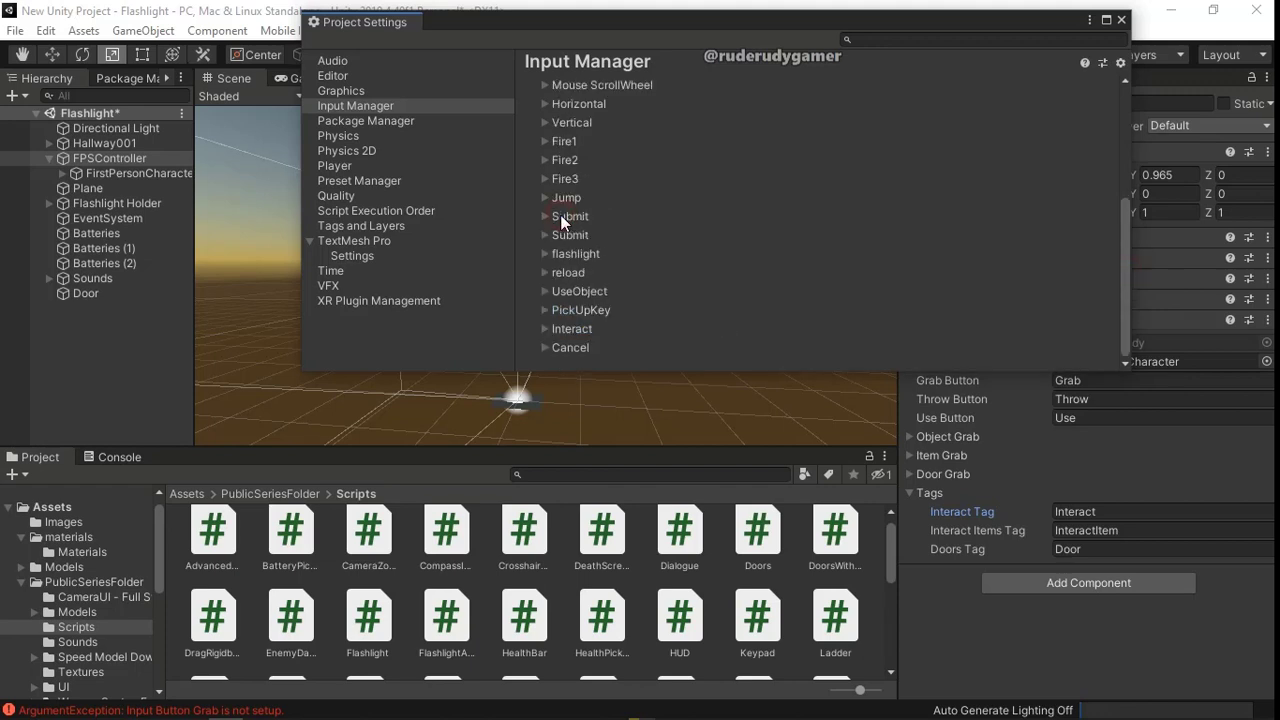
left_click(544, 328)
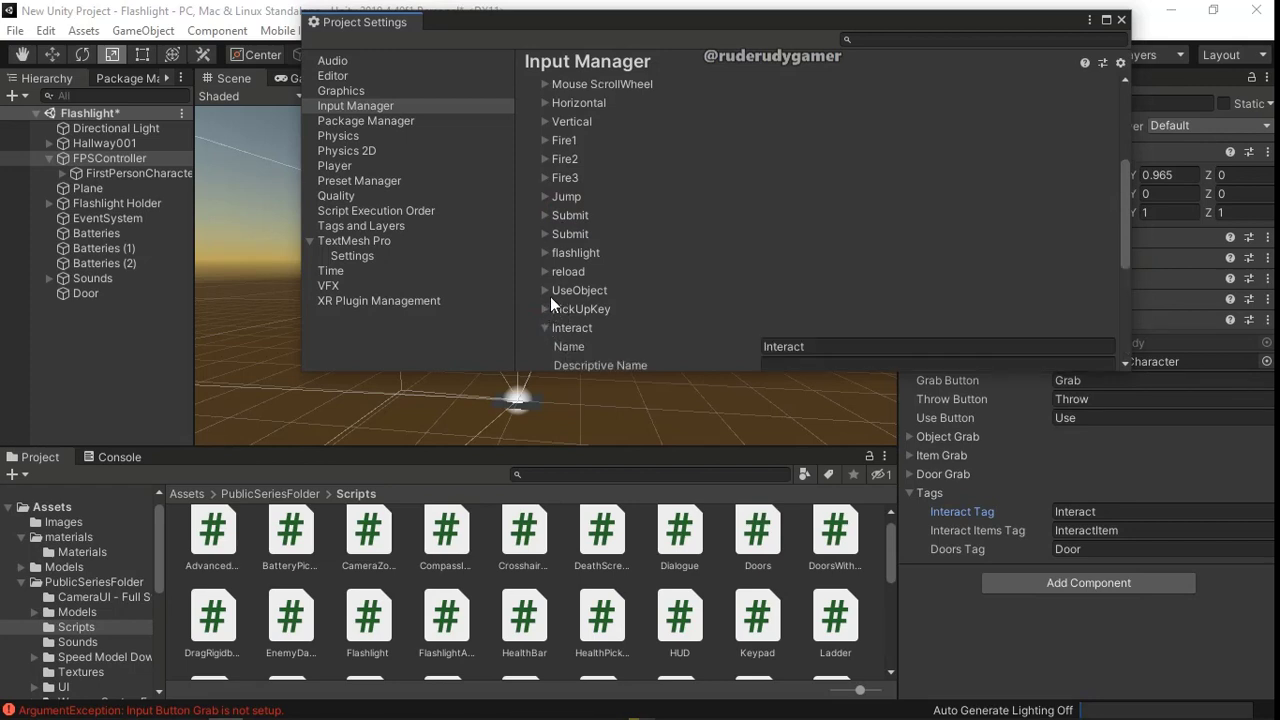
left_click(541, 178)
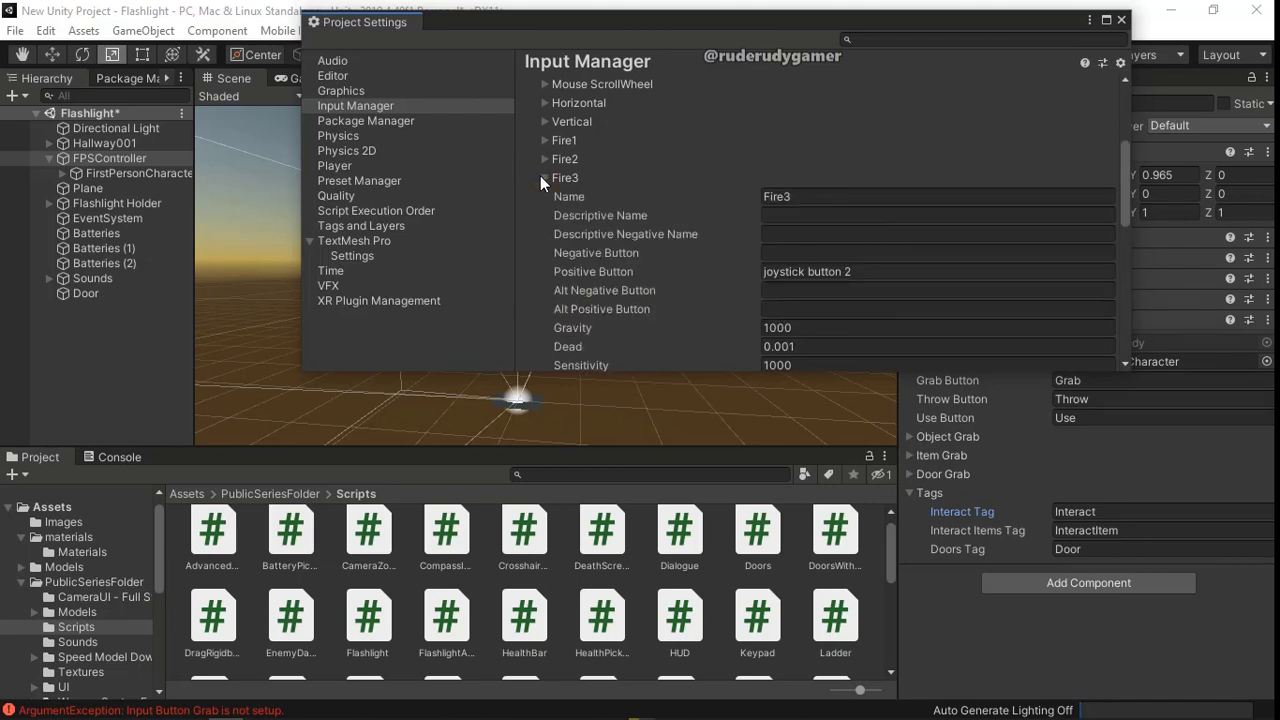
left_click(541, 178)
left_click(541, 160)
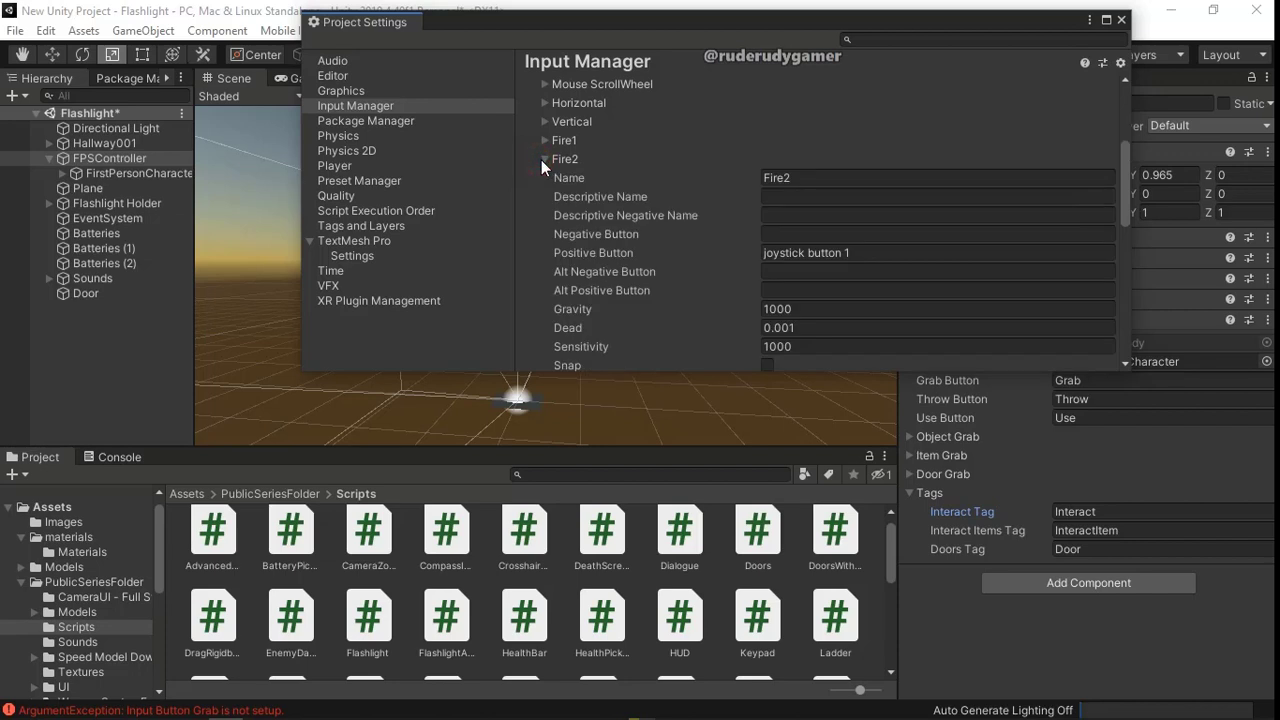
left_click(541, 158)
left_click(541, 142)
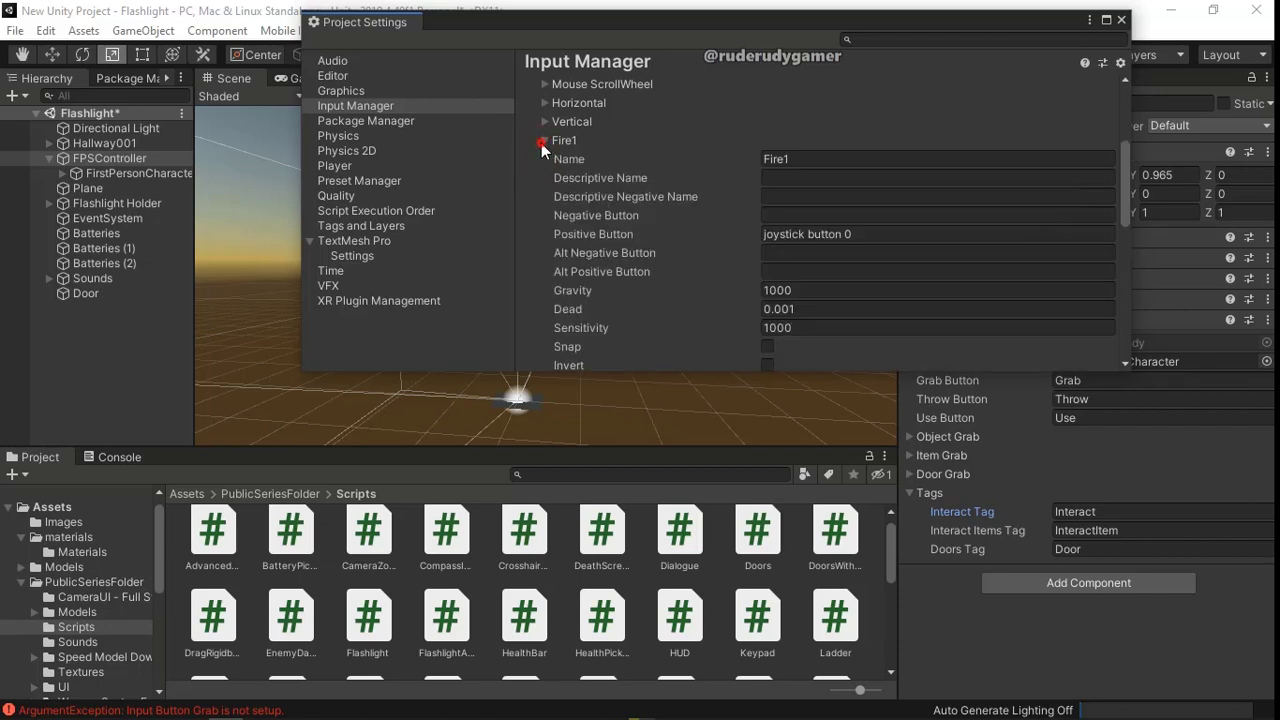
left_click(541, 142)
left_click(543, 121)
left_click(543, 121)
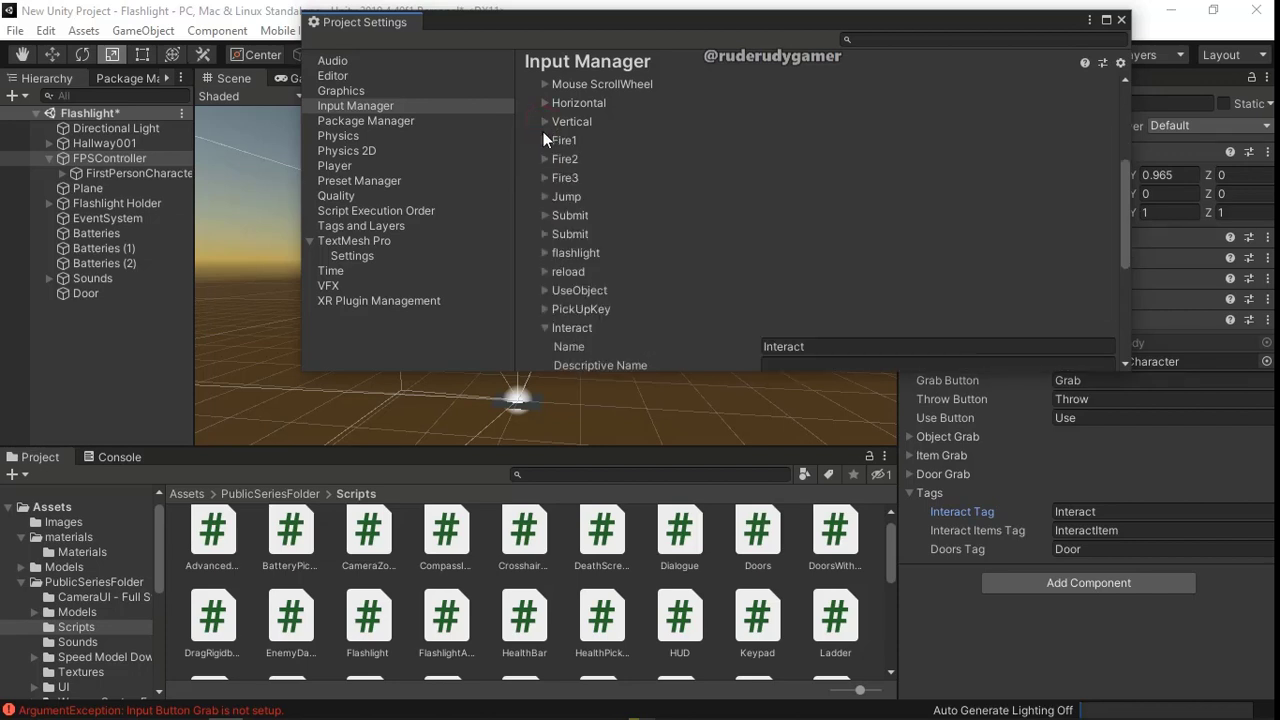
left_click(545, 290)
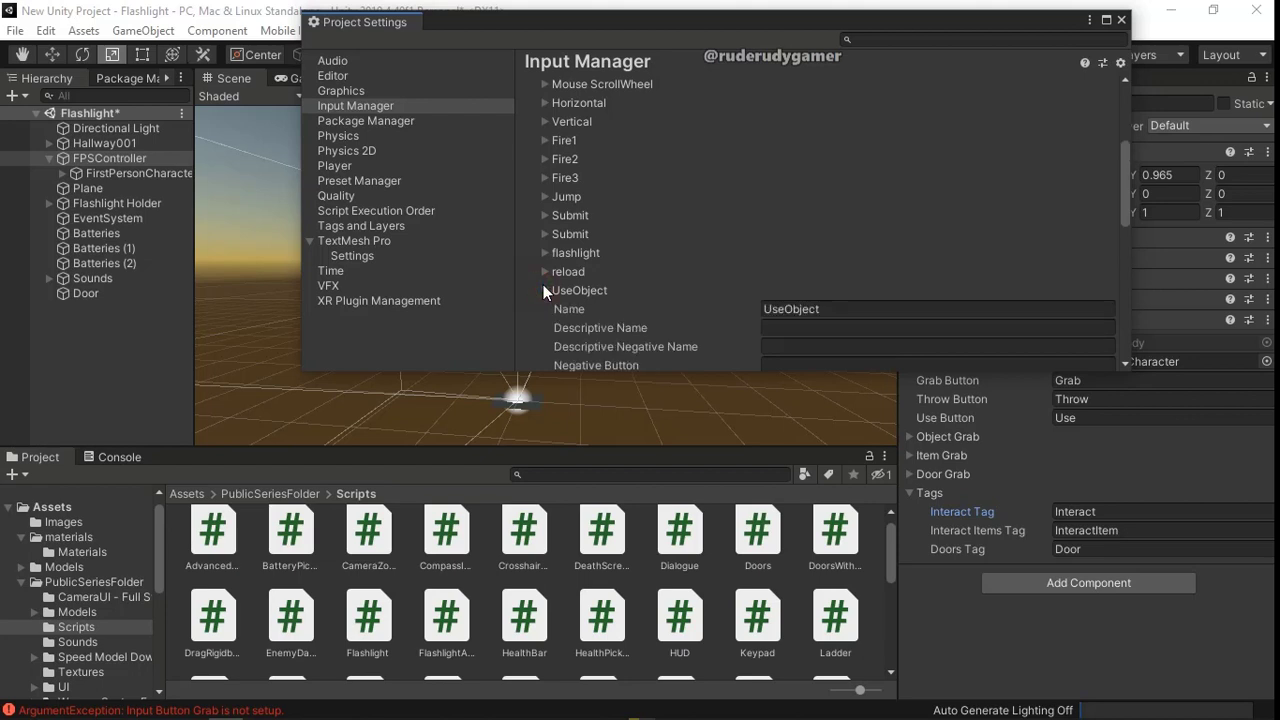
scroll(620, 240, "down", 2)
scroll(703, 189, "up", 1)
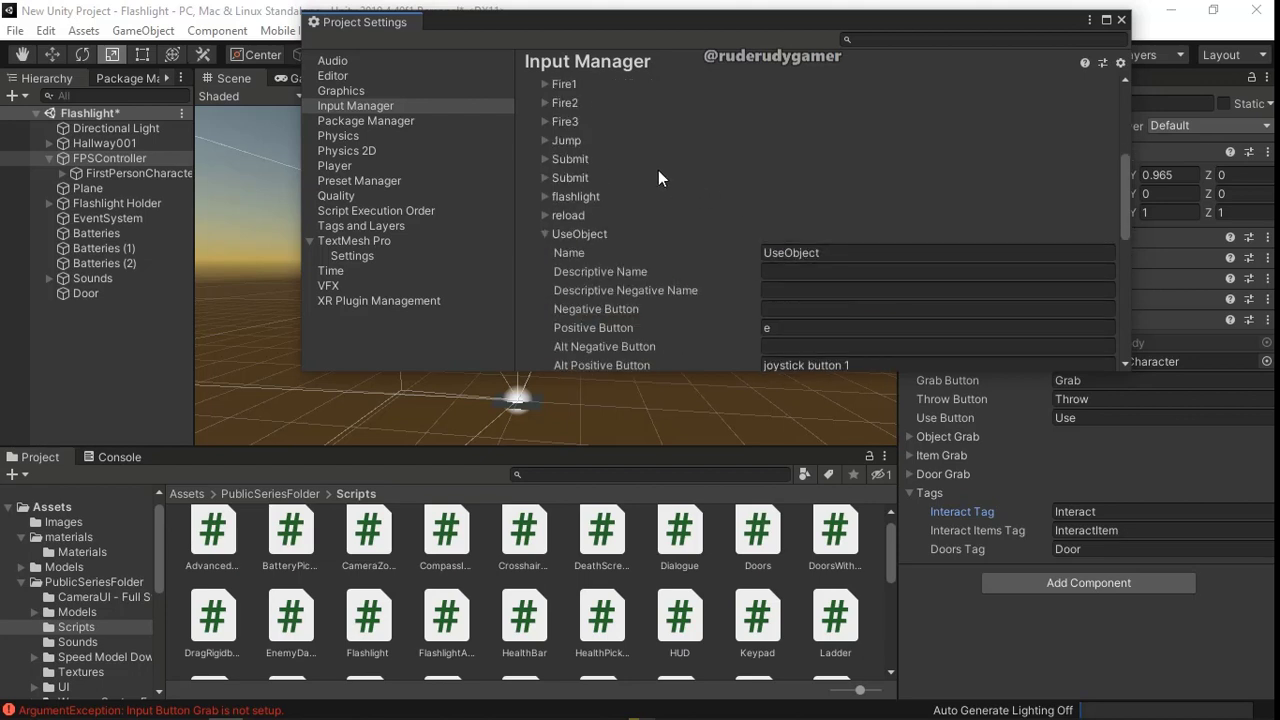
left_click(543, 233)
scroll(610, 206, "up", 2)
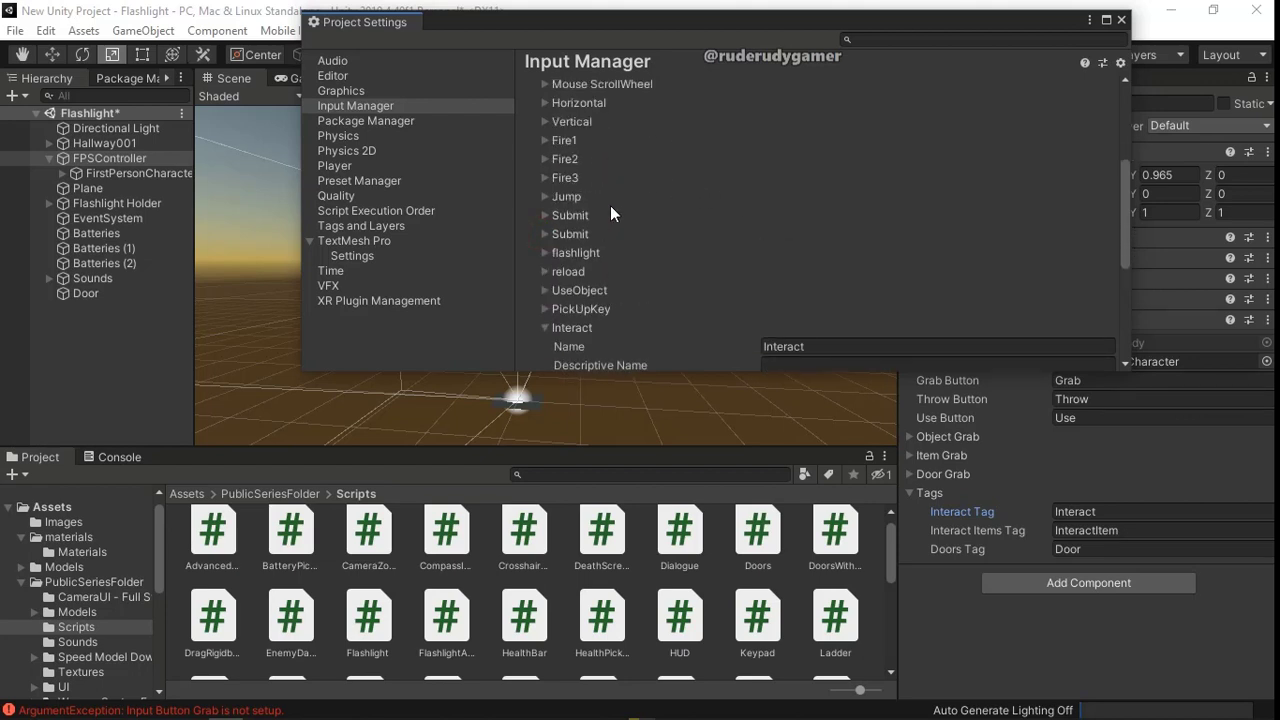
scroll(610, 205, "down", 1)
scroll(610, 205, "down", 1)
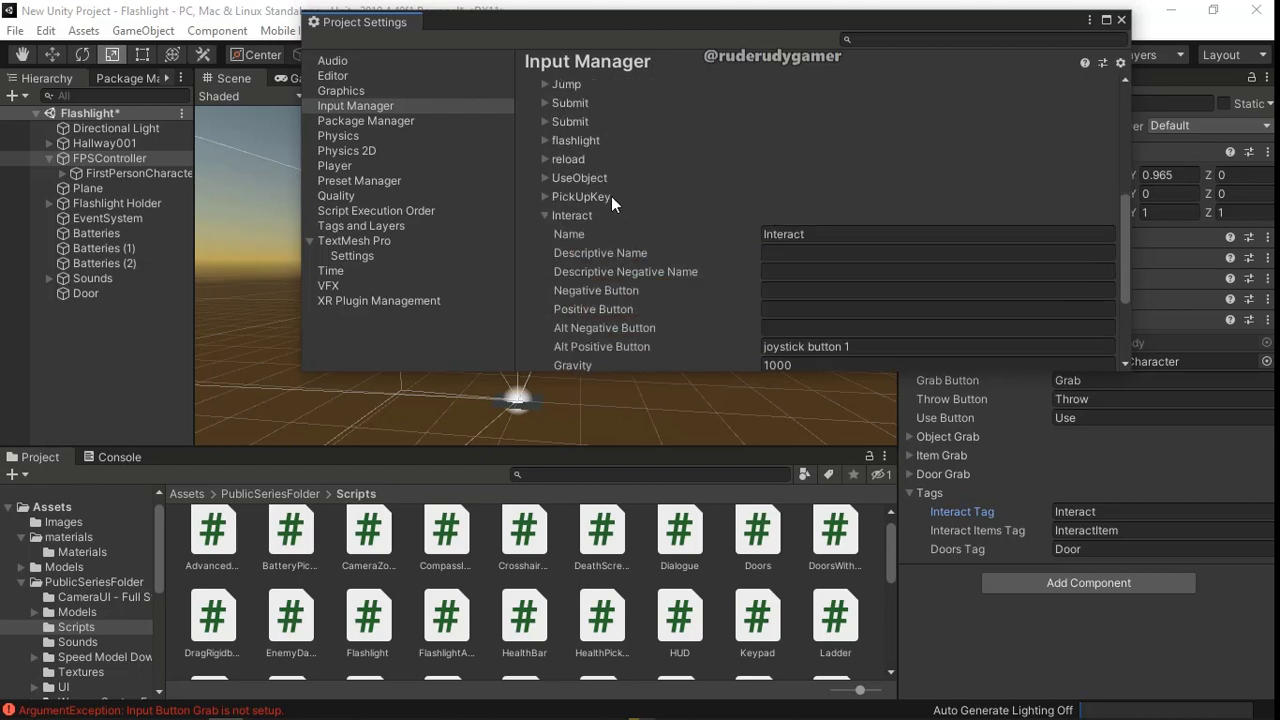
Rename the Interact input axis to Grab by pasting over its name.
left_click(544, 215)
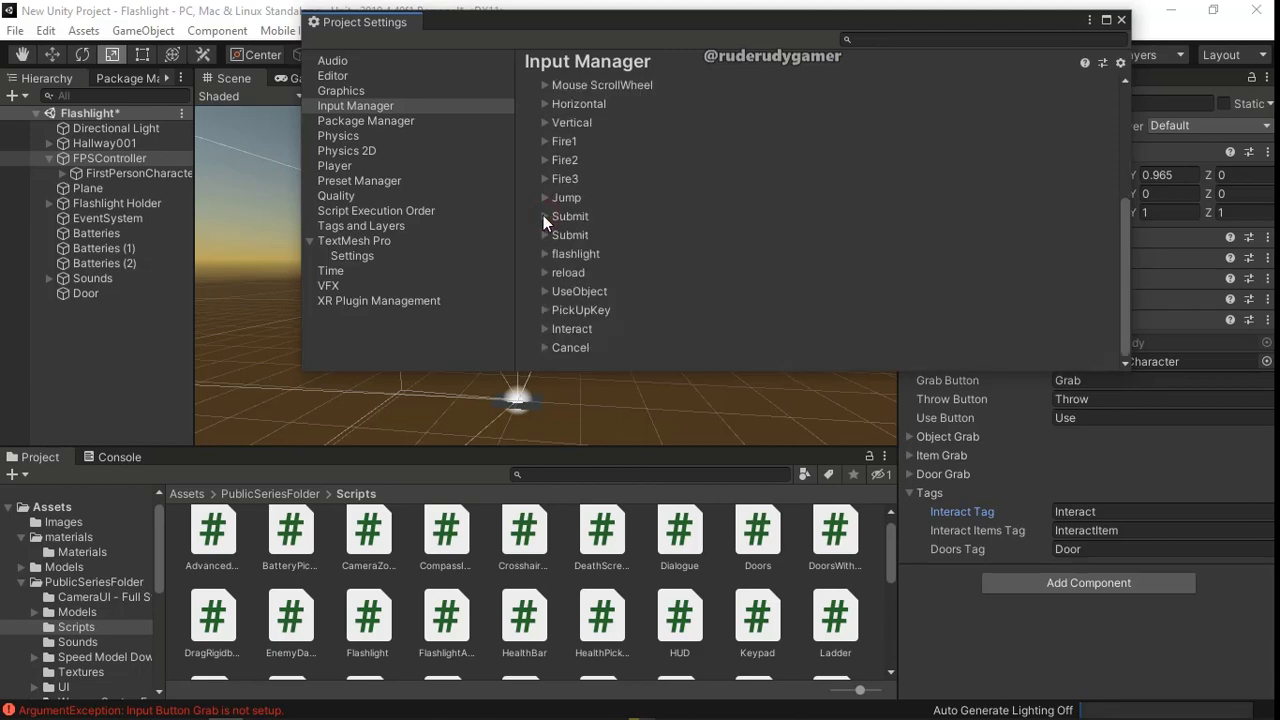
left_click(548, 328)
left_click(795, 239)
right_click(816, 248)
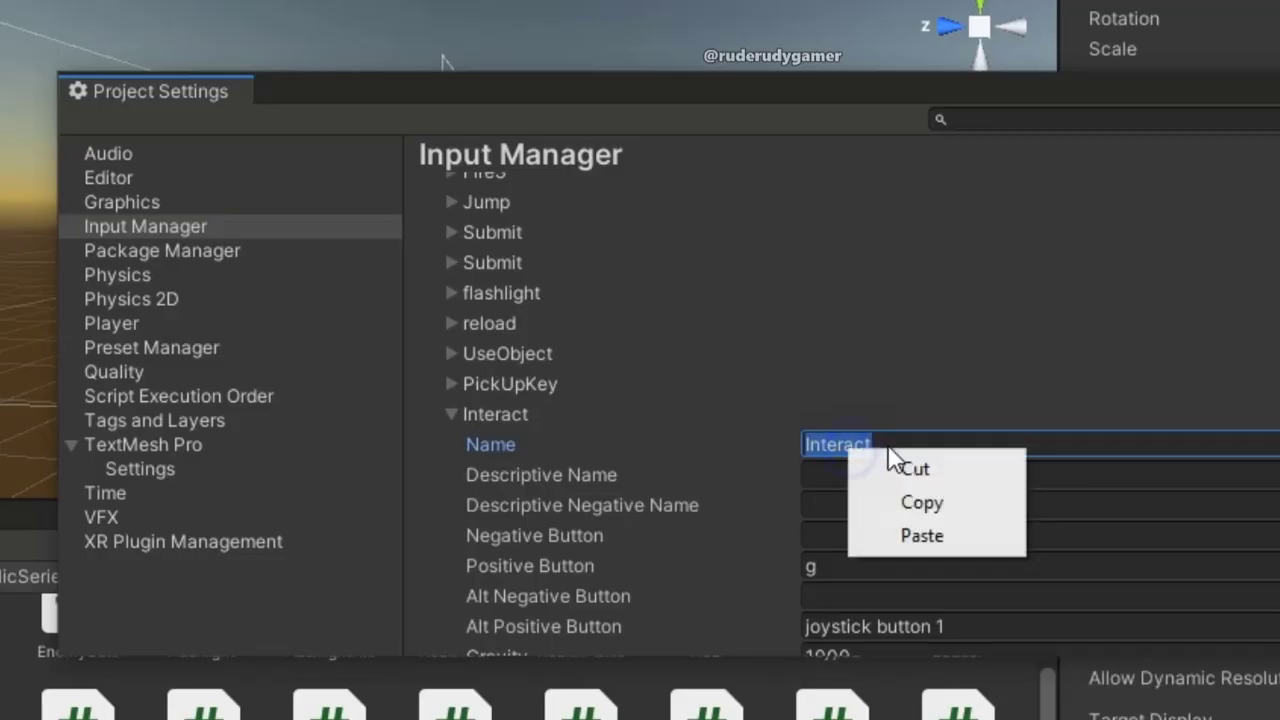
left_click(846, 294)
type("Grab")
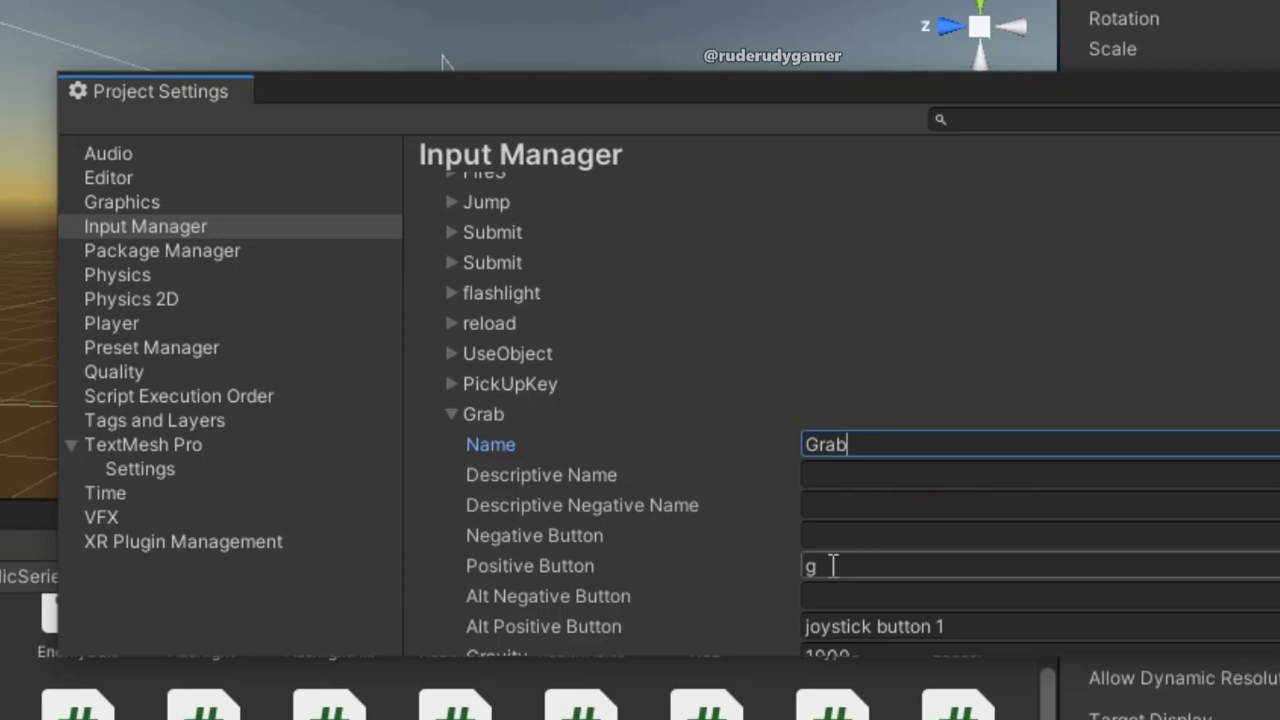
Set the Grab axis's positive button to g.
left_click(833, 566)
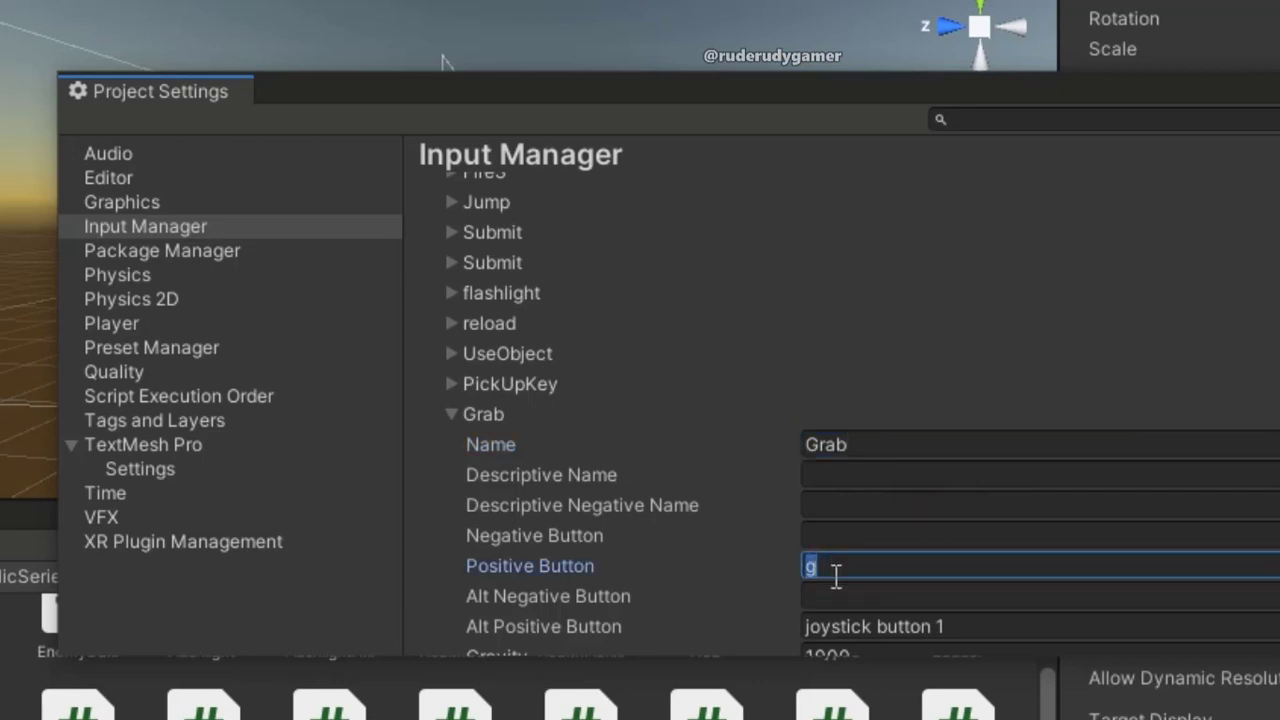
type("0")
left_click(483, 413)
left_click(481, 586)
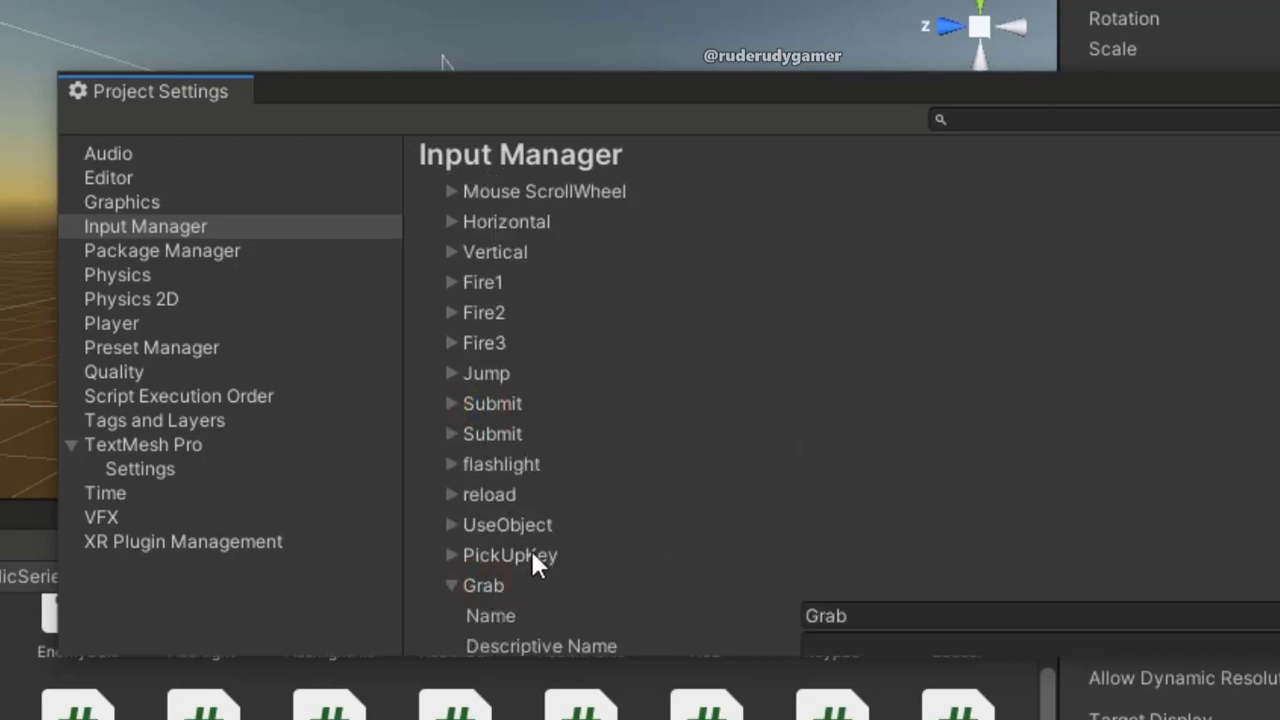
scroll(729, 446, "down", 2)
scroll(727, 437, "down", 1)
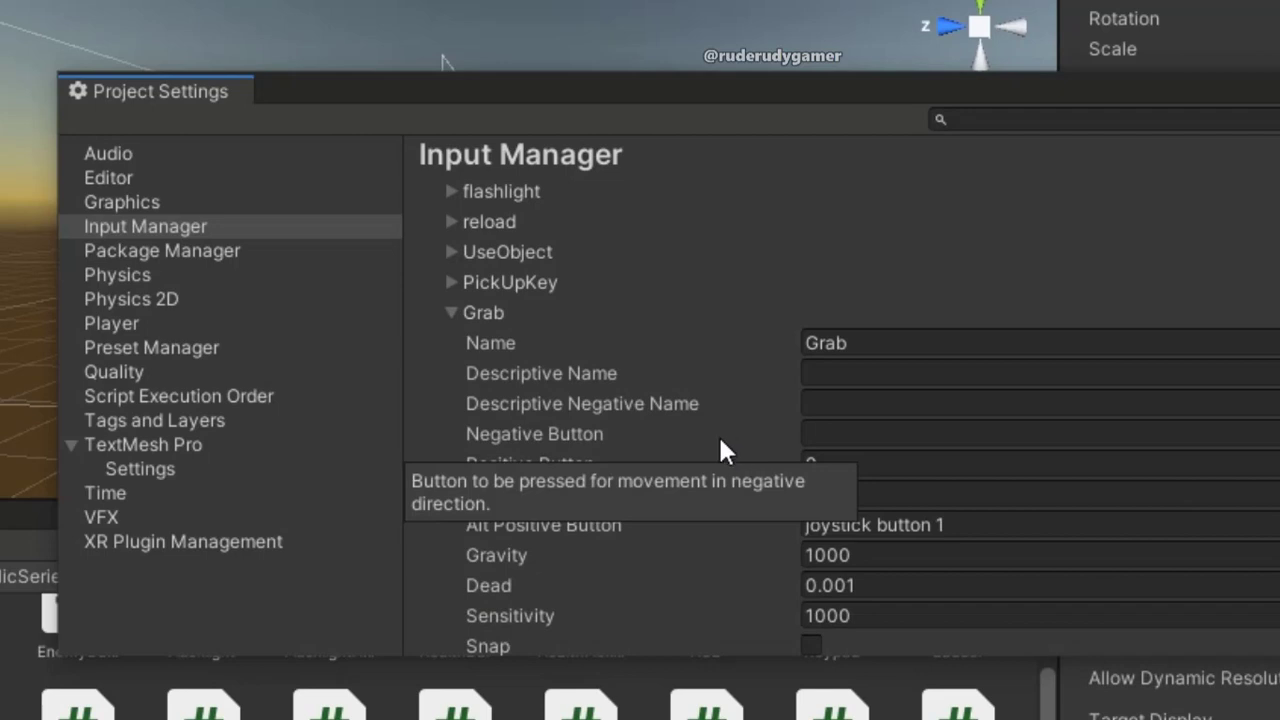
left_click(830, 465)
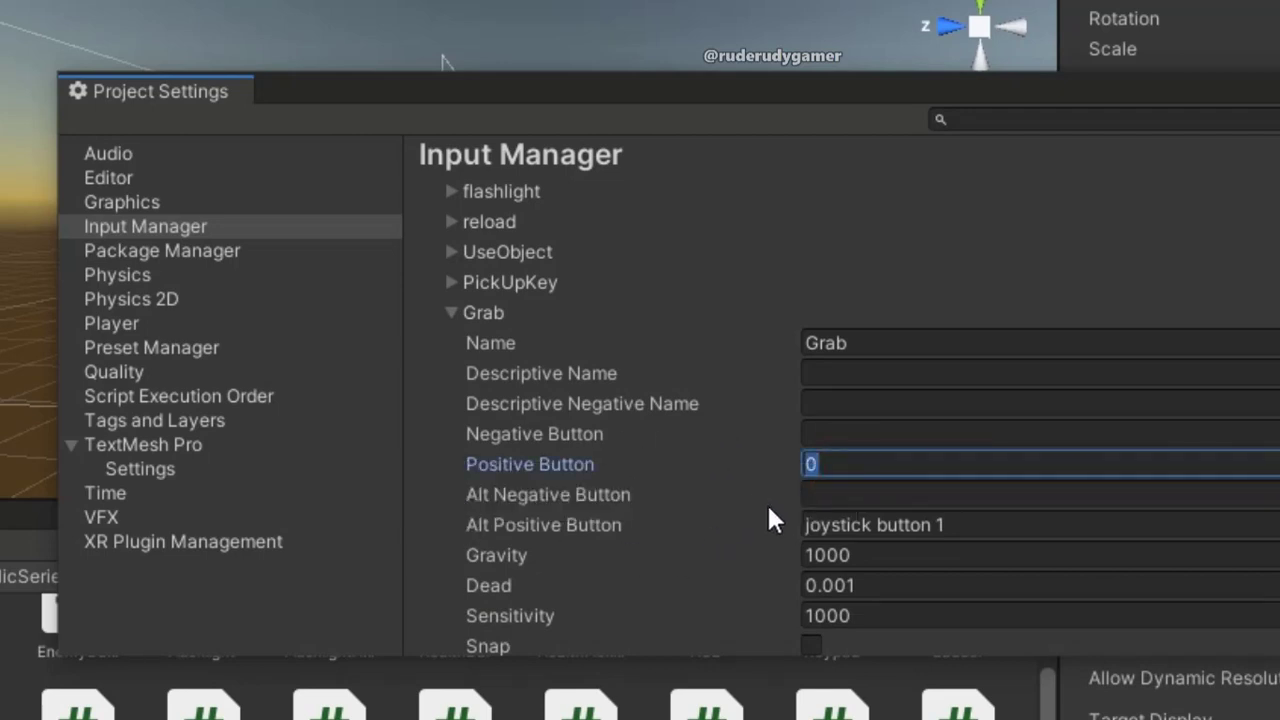
type("g")
Compare against the UseObject axis settings and collapse the Grab axis entry.
left_click(900, 243)
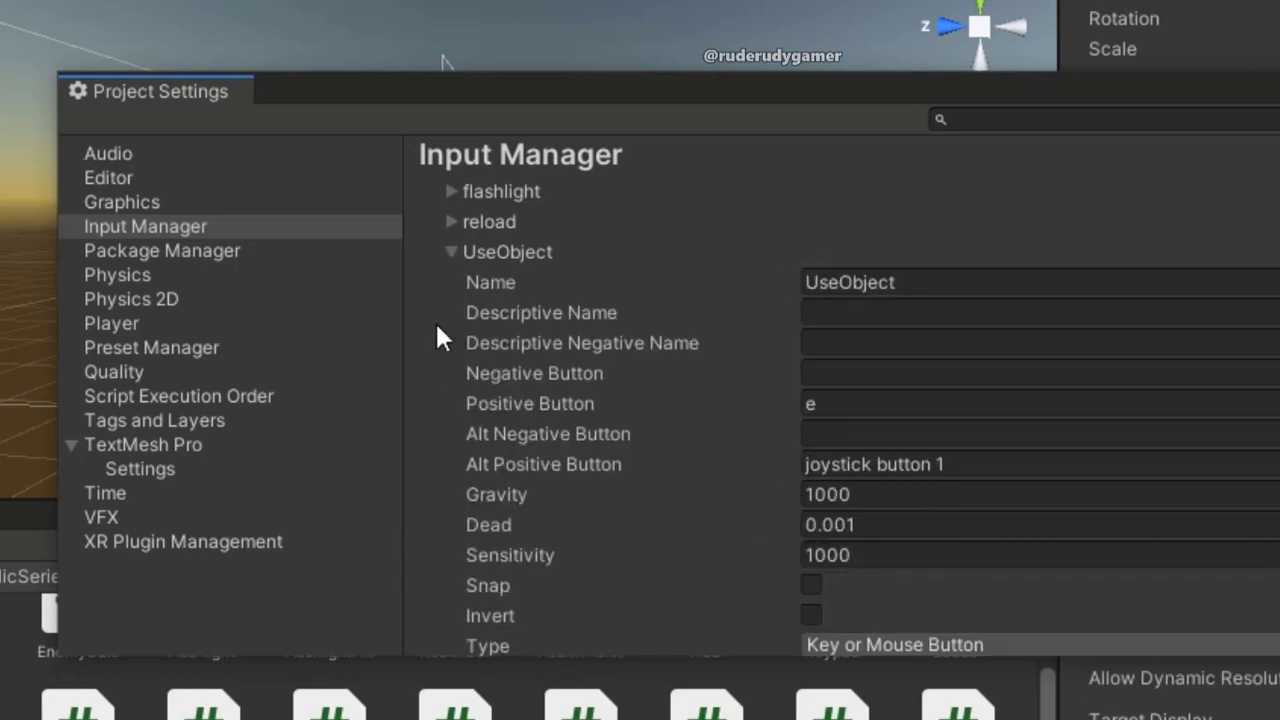
left_click(450, 252)
scroll(520, 400, "down", 3)
scroll(540, 434, "down", 3)
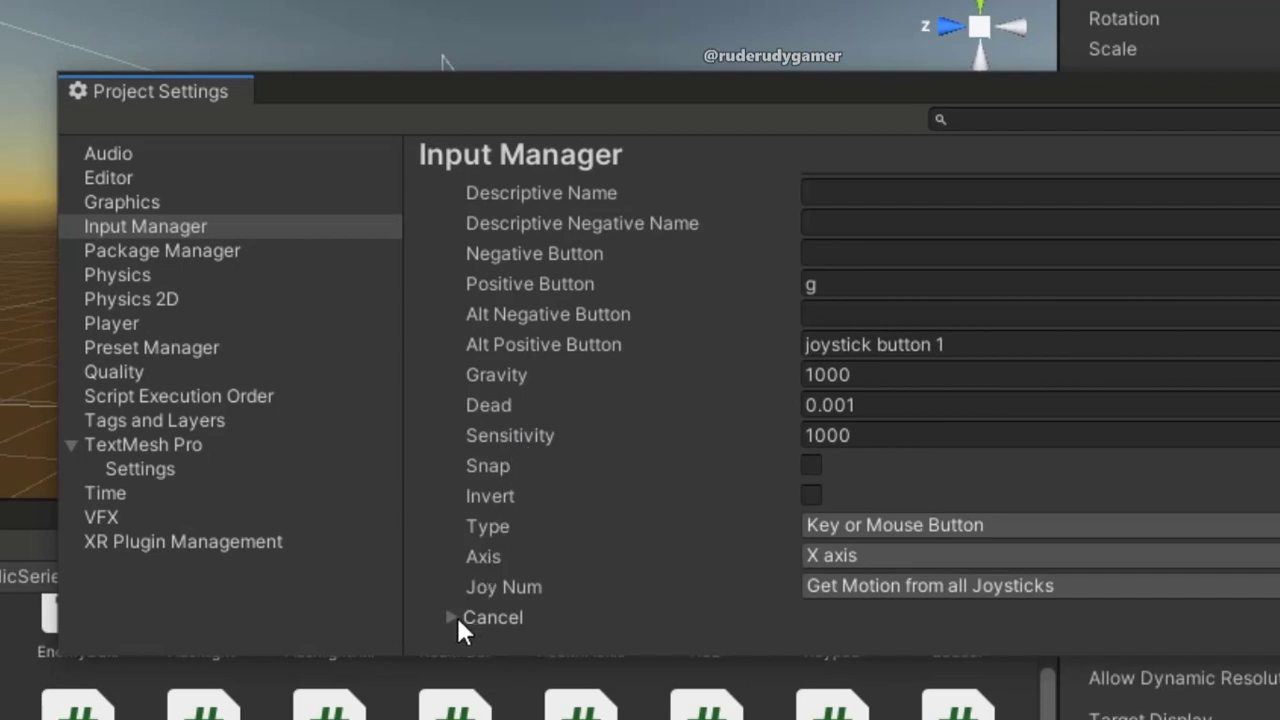
scroll(474, 429, "up", 3)
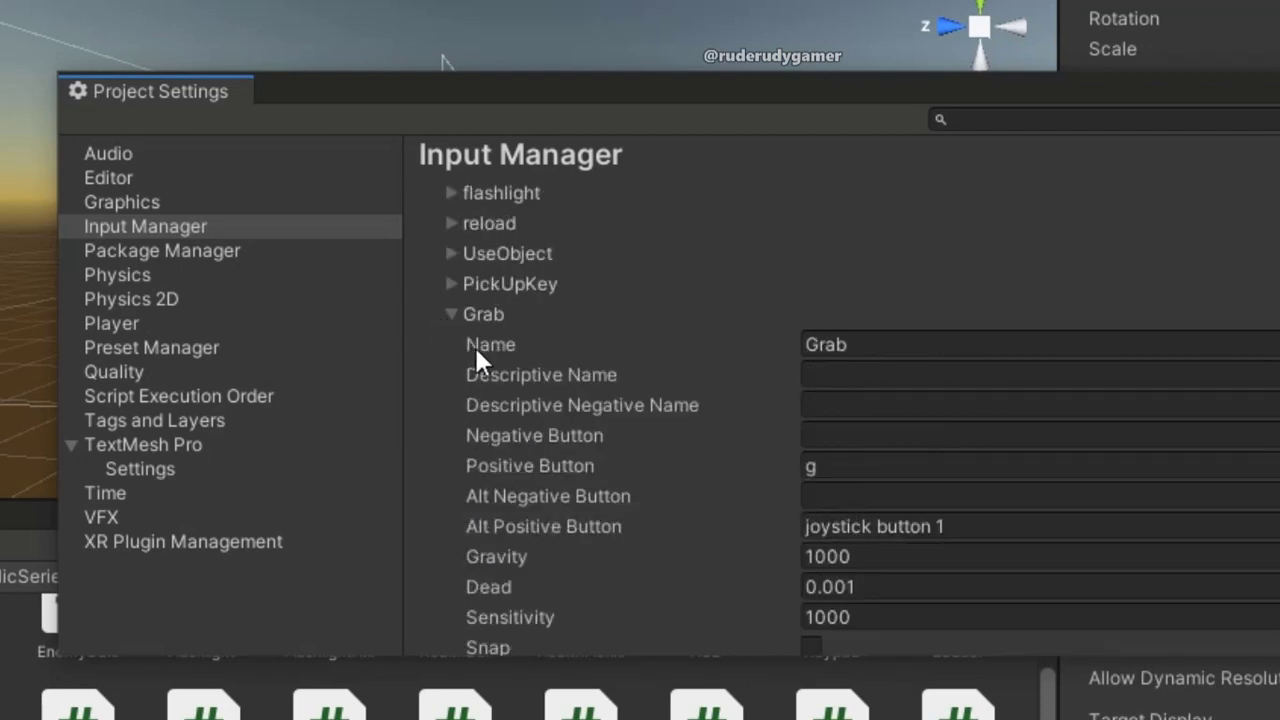
left_click(454, 314)
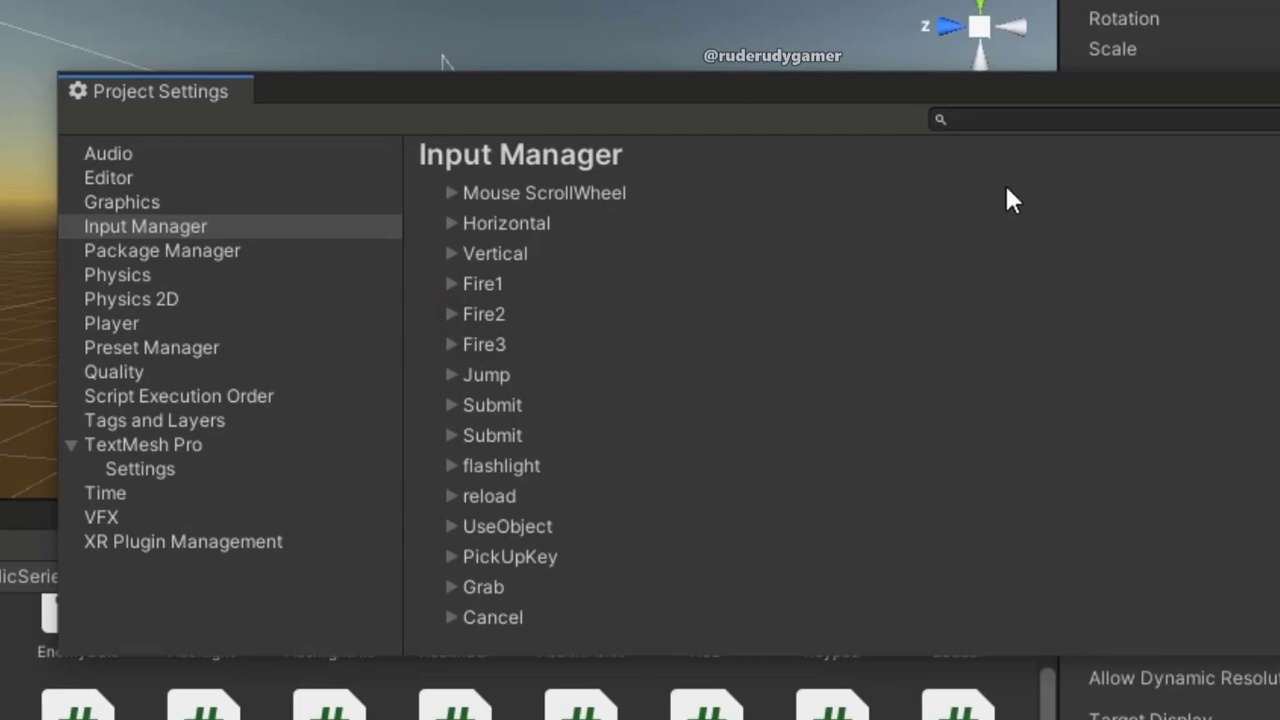
scroll(1006, 200, "up", 5)
Change the input axis count from 23 to 25.
left_click(900, 293)
key("BackSpace")
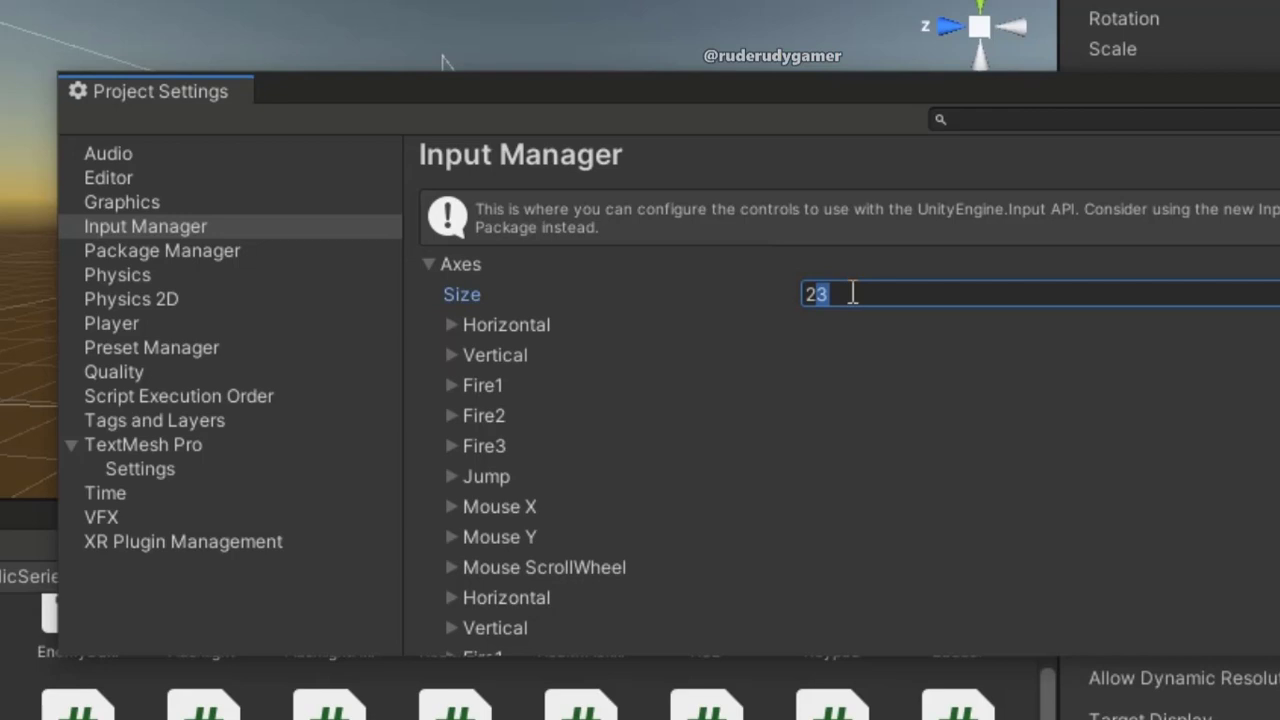
type("5")
Locate the two new Cancel axes after Grab and expand the last one.
scroll(720, 432, "down", 5)
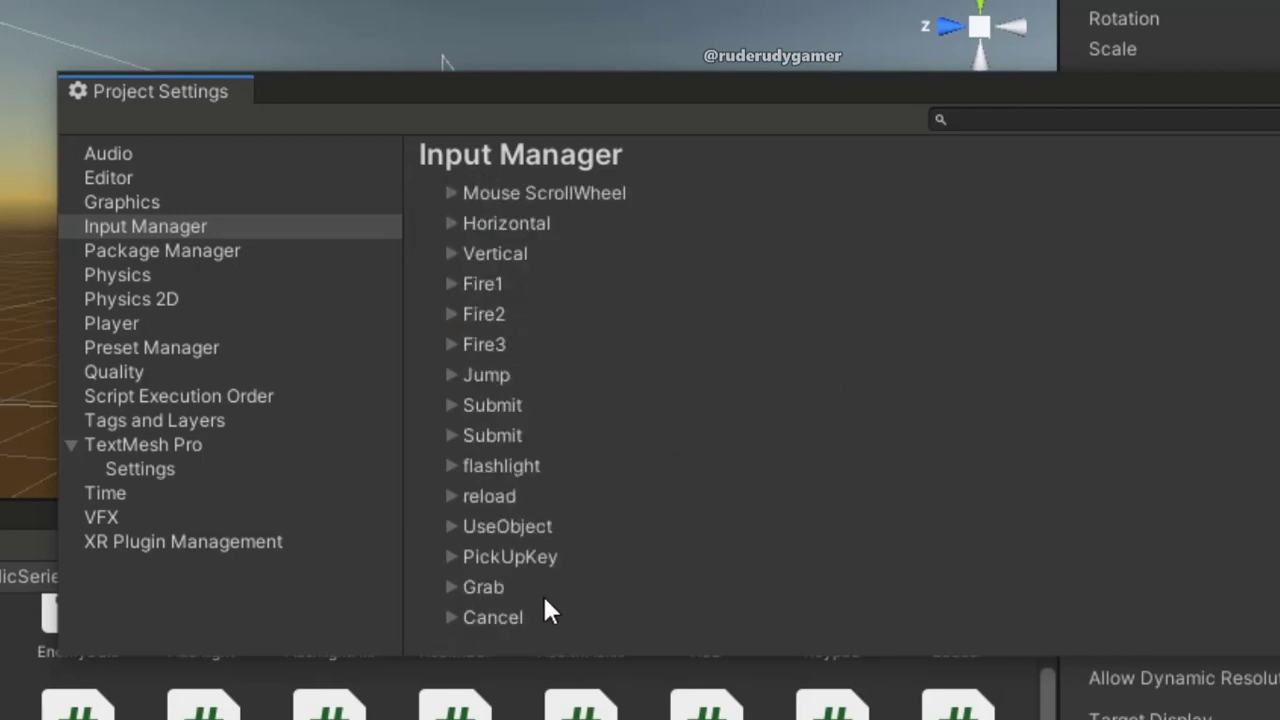
scroll(841, 384, "up", 2)
scroll(841, 384, "up", 3)
scroll(841, 384, "down", 3)
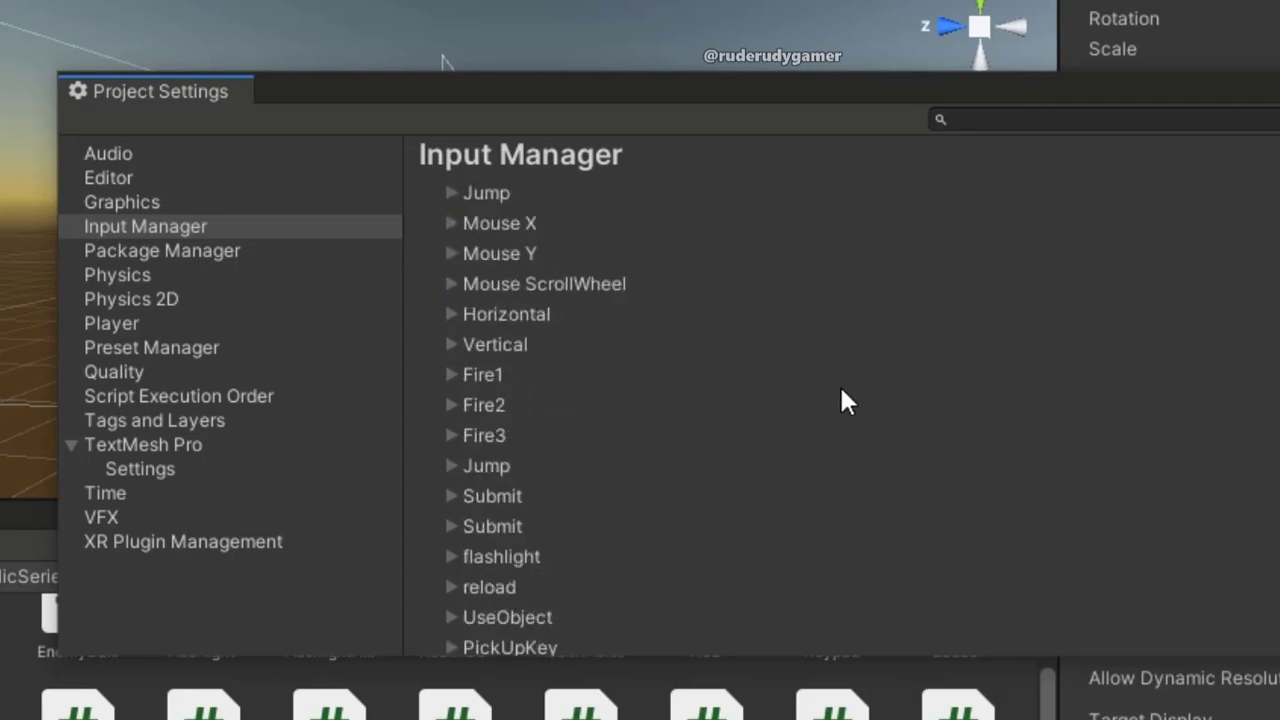
scroll(740, 470, "down", 2)
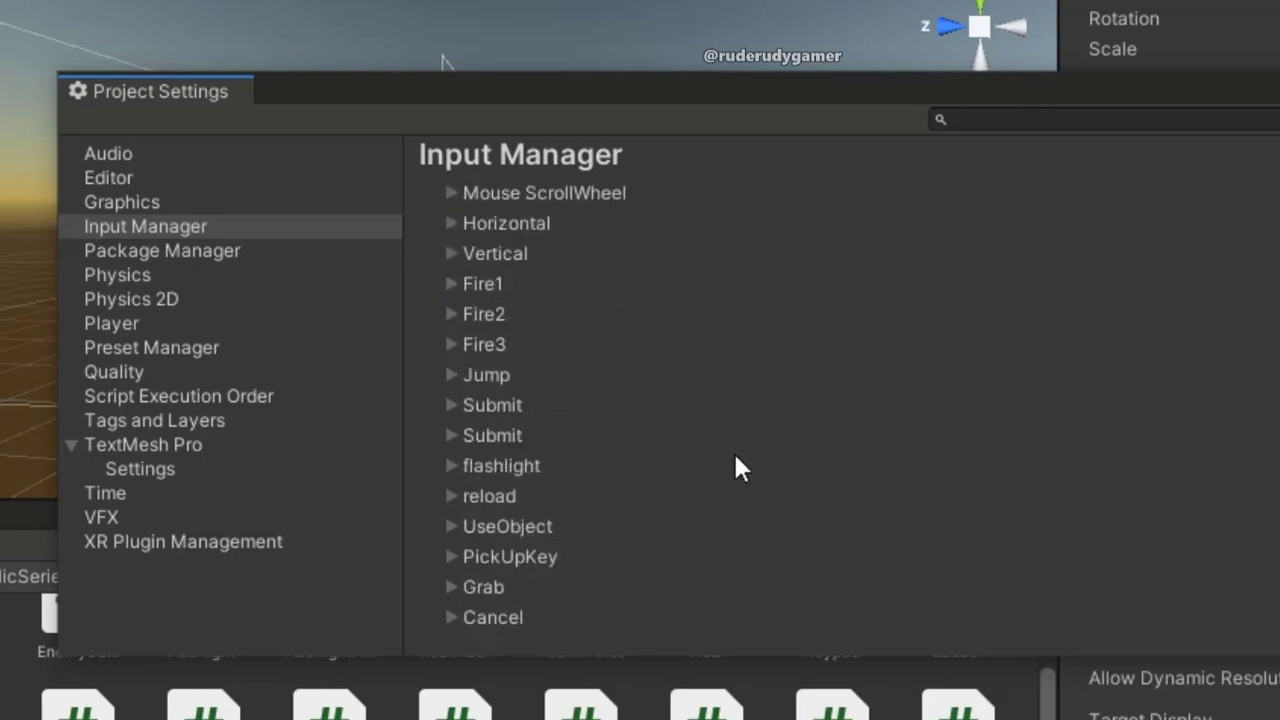
left_click(451, 617)
left_click(450, 616)
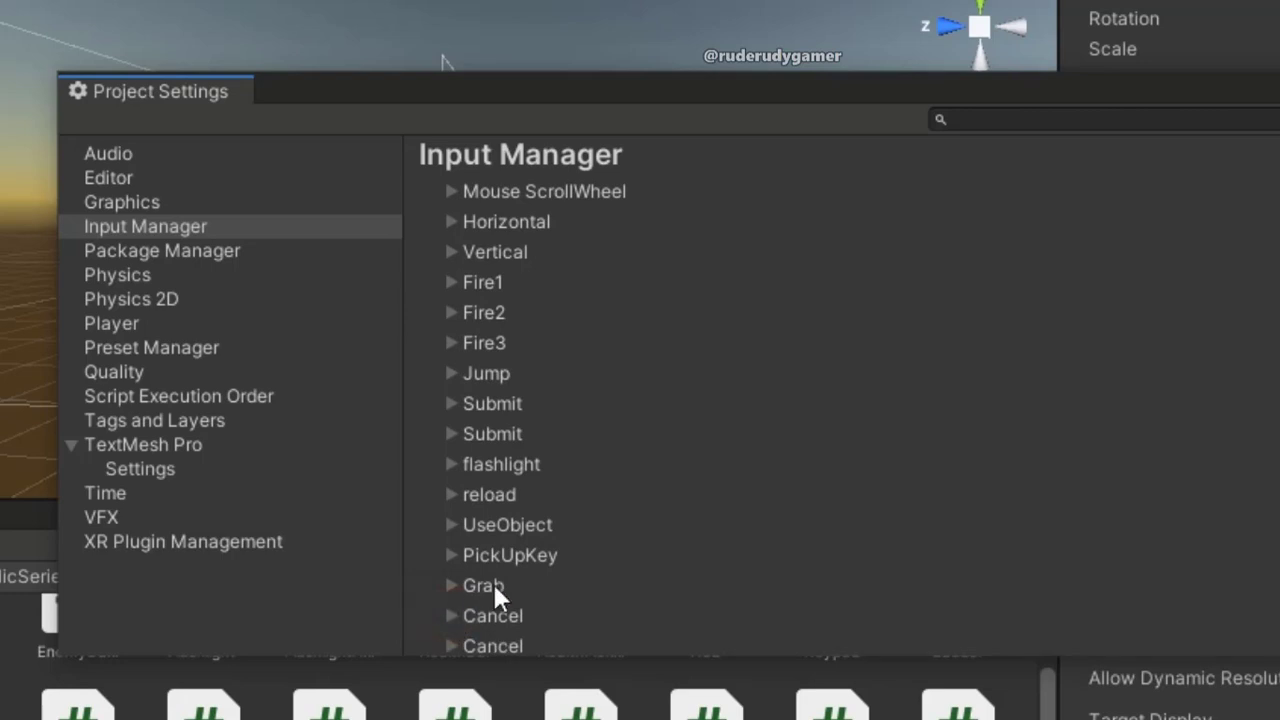
scroll(760, 520, "down", 2)
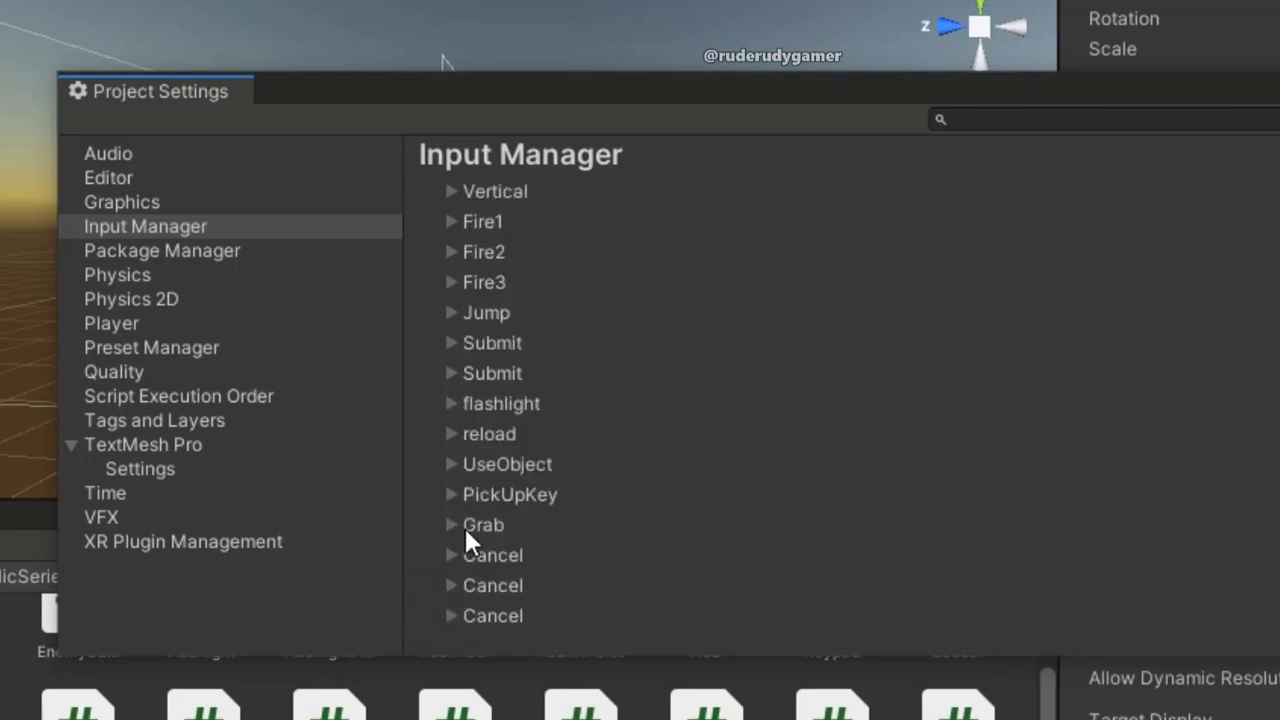
left_click(450, 560)
Rename the last Cancel axis to Throw and set its positive button to mouse 1.
double_click(876, 585)
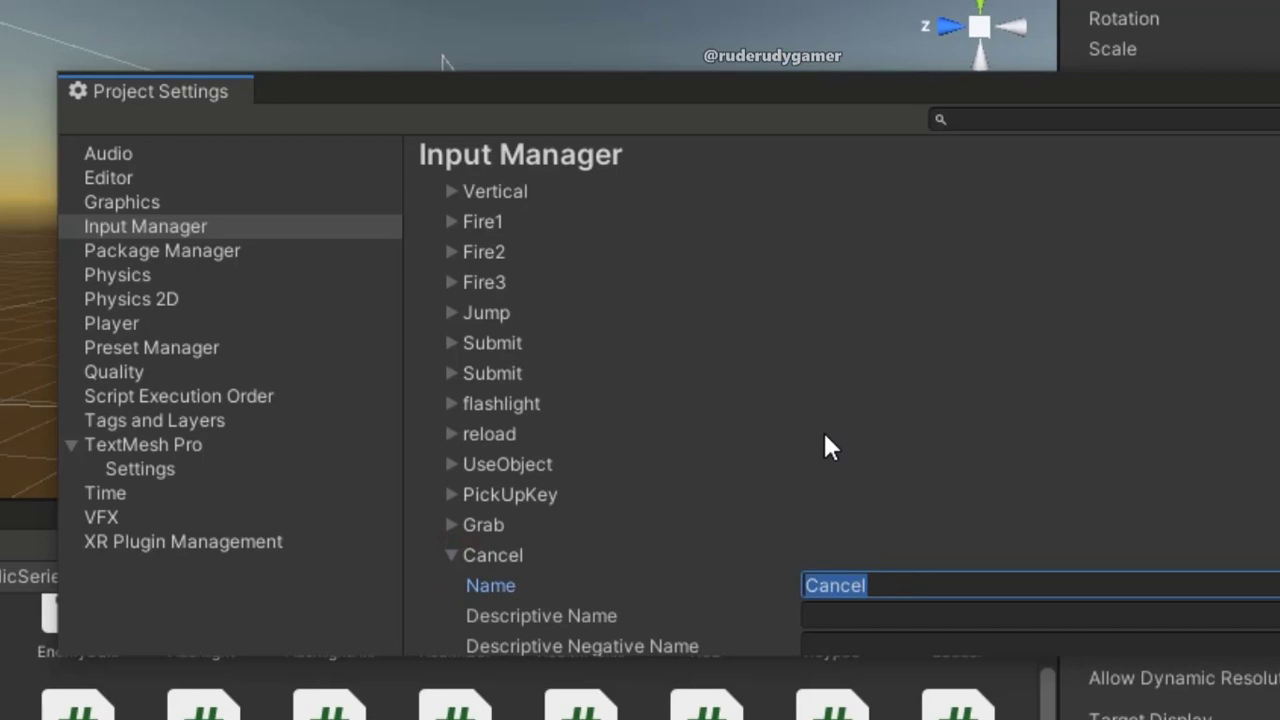
type("Th")
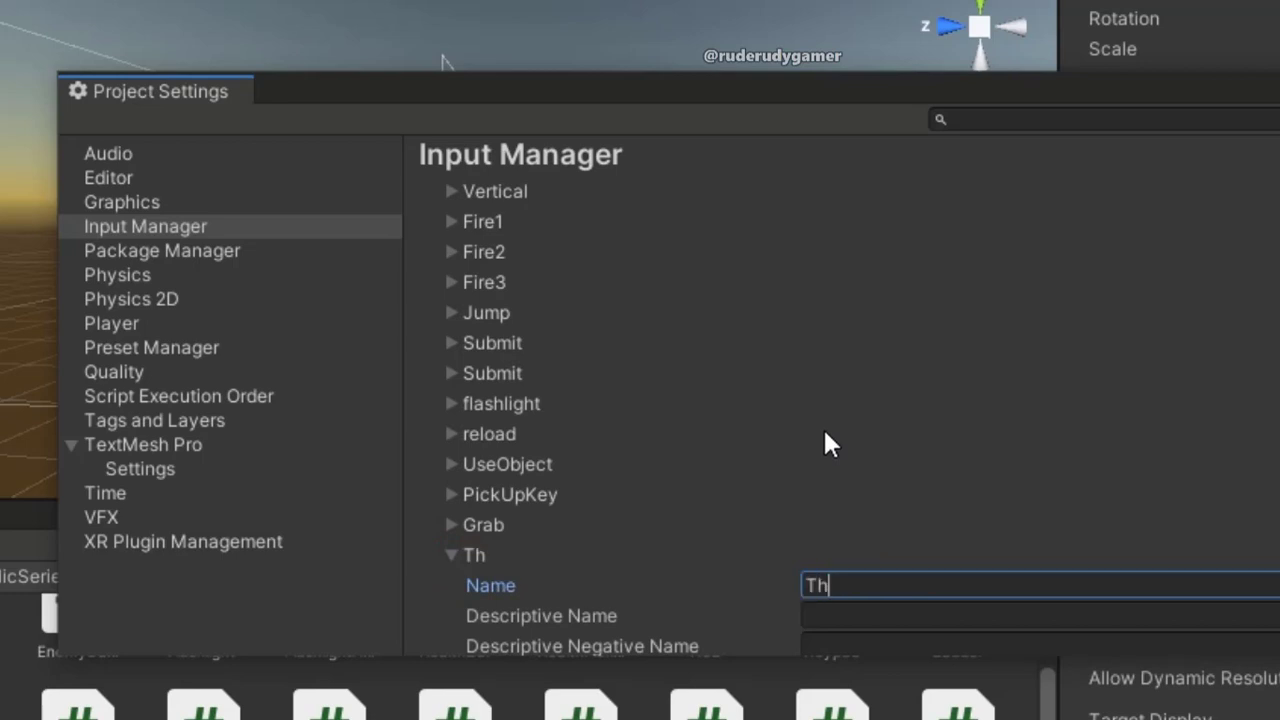
type("row")
scroll(870, 450, "down", 3)
left_click(858, 494)
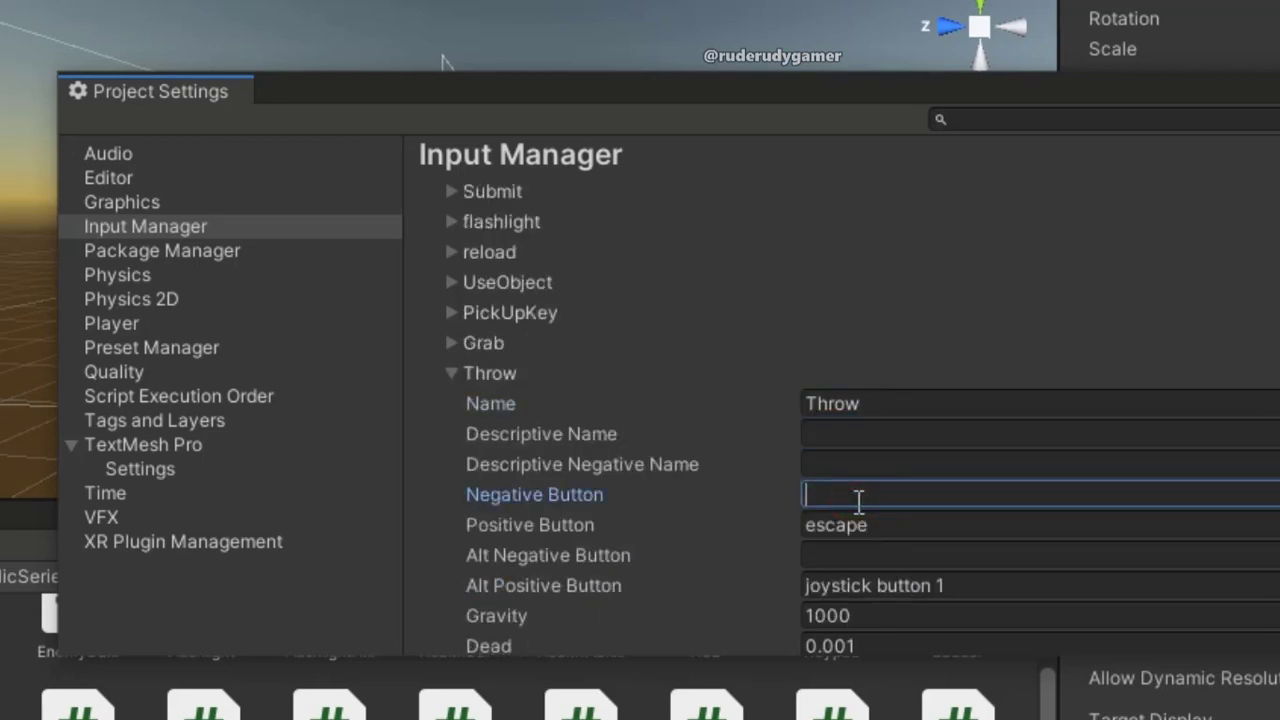
left_click(858, 522)
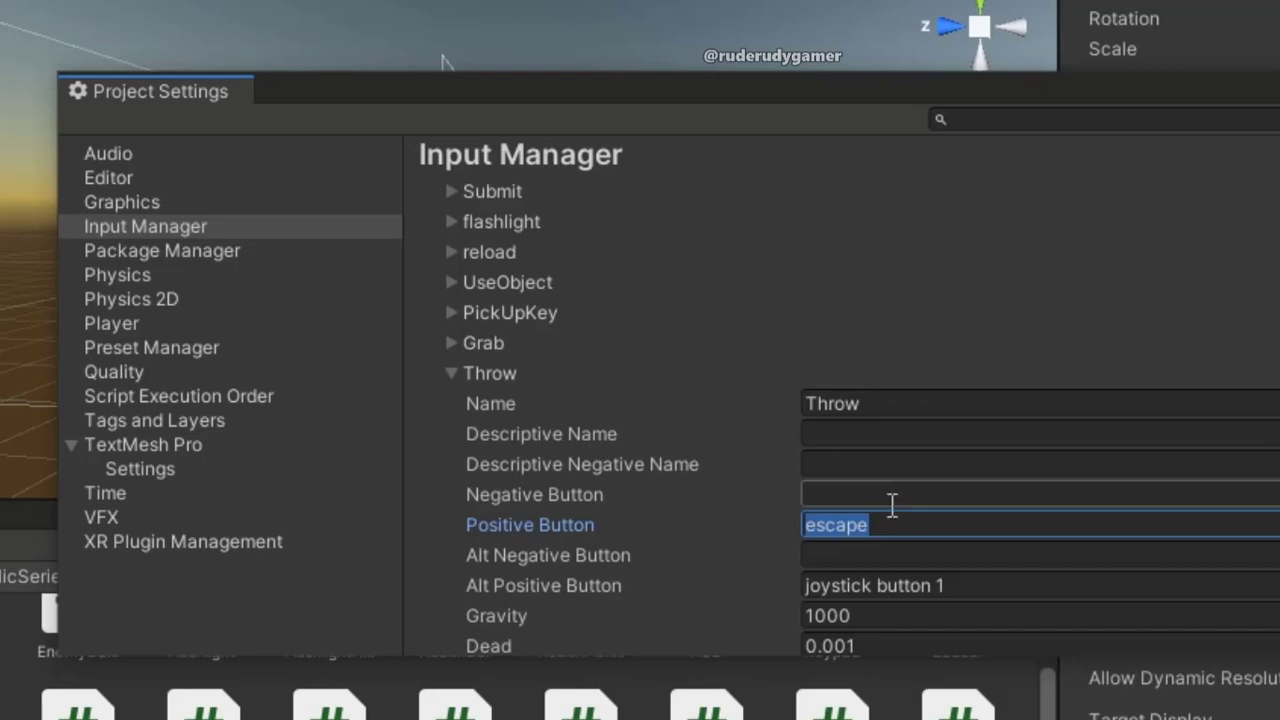
type("mo")
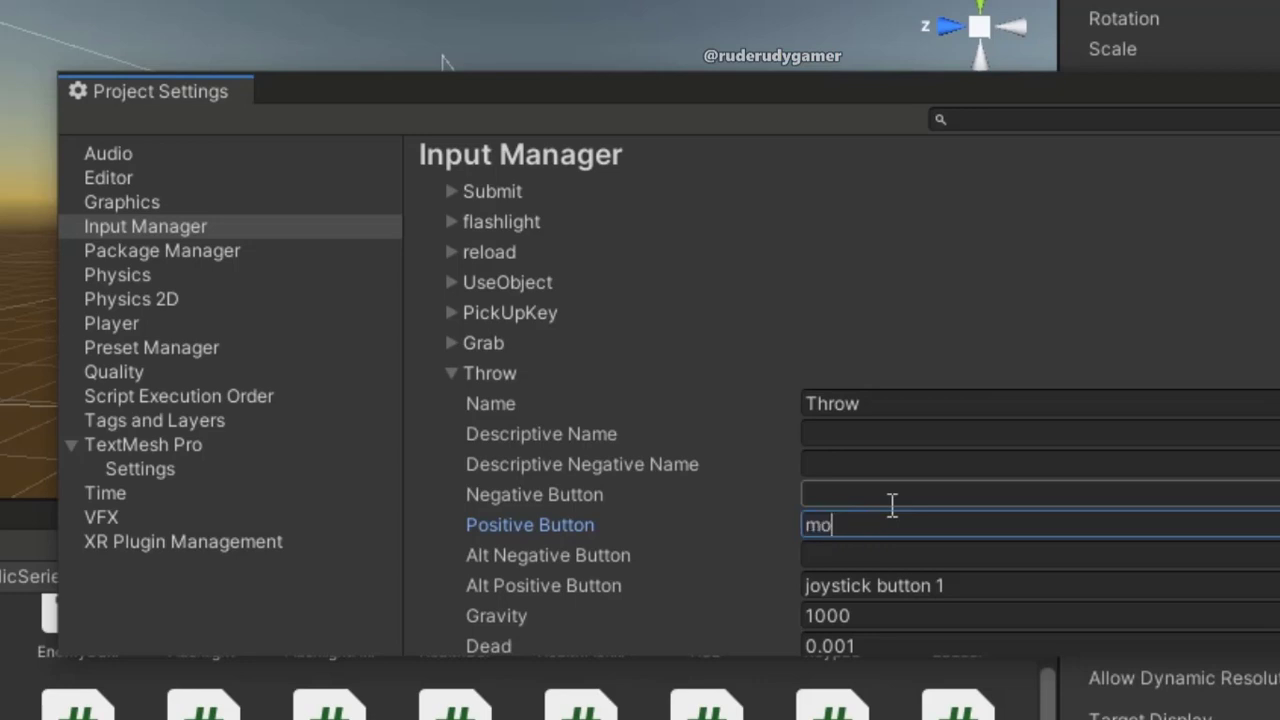
type("use")
type(" 1")
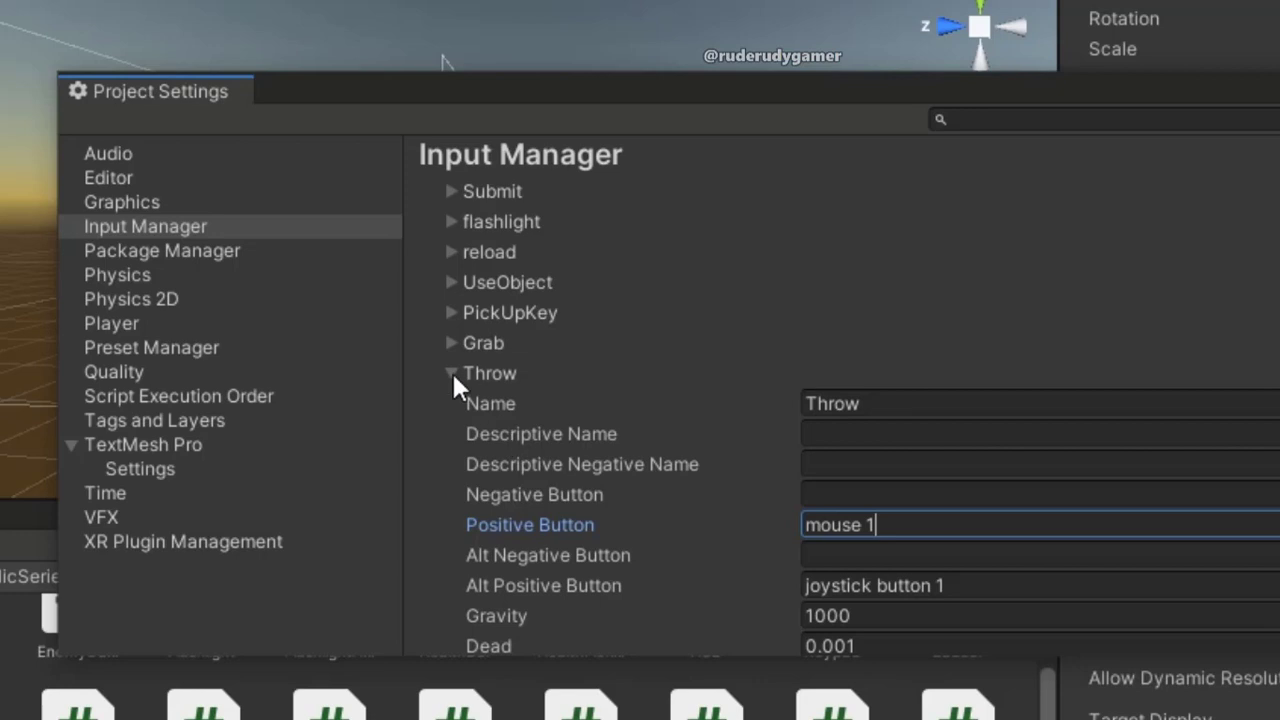
Review the Throw axis alongside the neighbouring Submit axis entry.
left_click(452, 371)
left_click(452, 371)
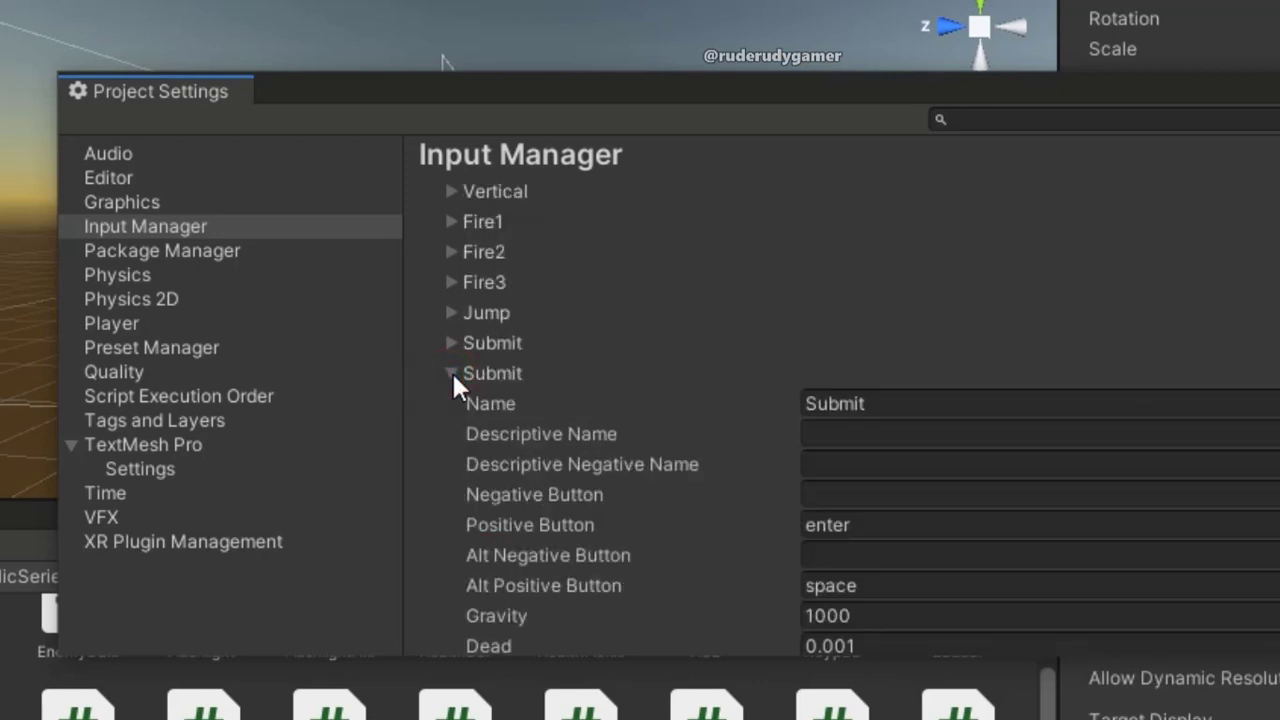
left_click(452, 372)
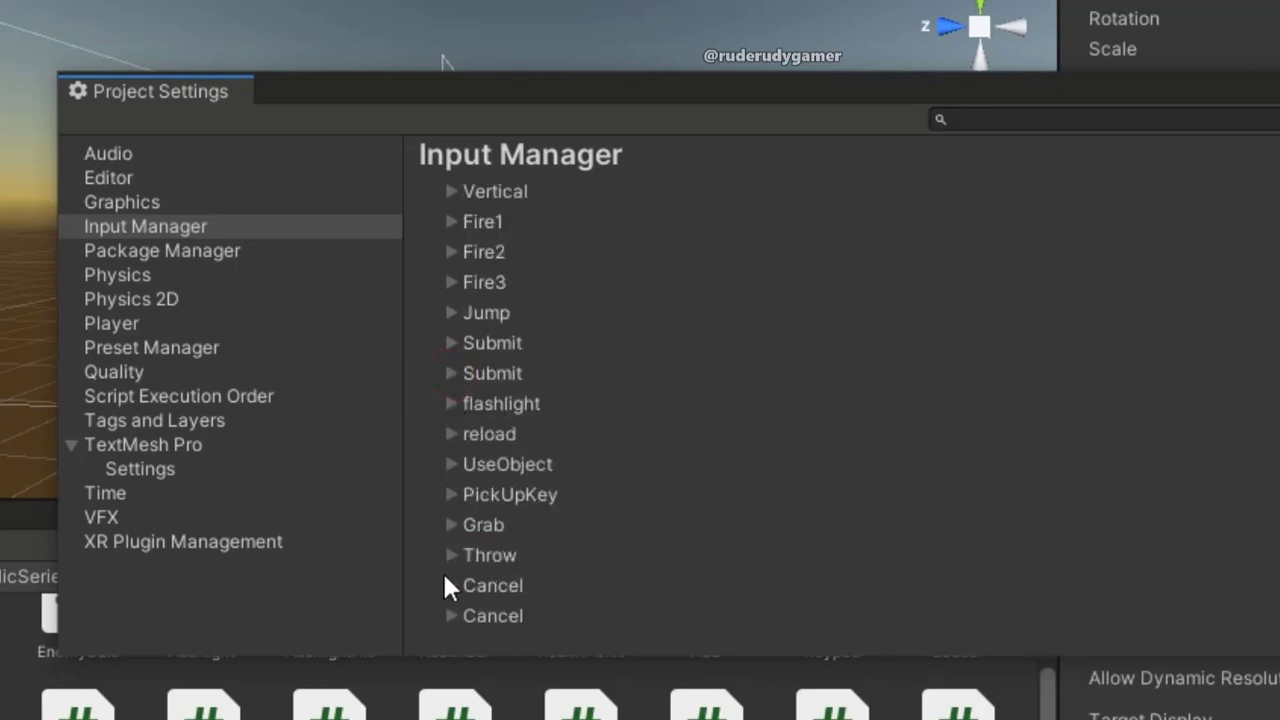
left_click(447, 555)
scroll(725, 448, "down", 3)
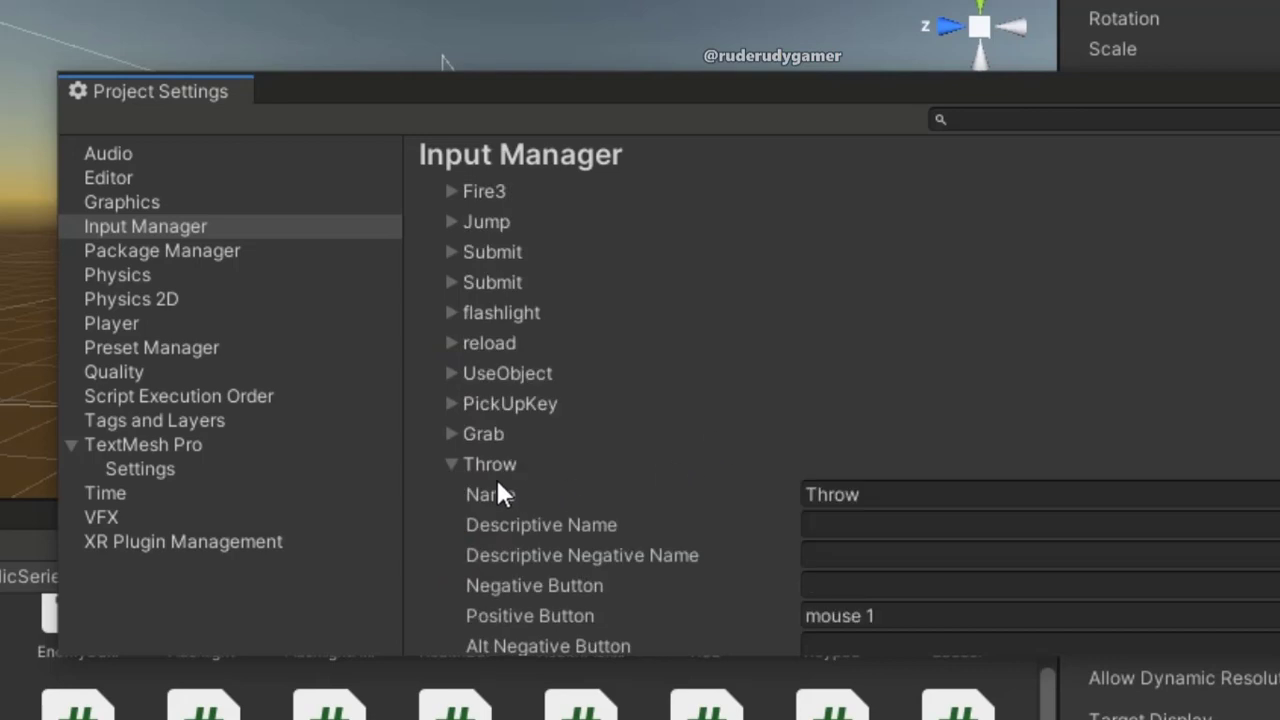
Replace the Grab axis's positive button g with mouse 0 in the Input Manager.
left_click(455, 465)
left_click(451, 434)
left_click(829, 589)
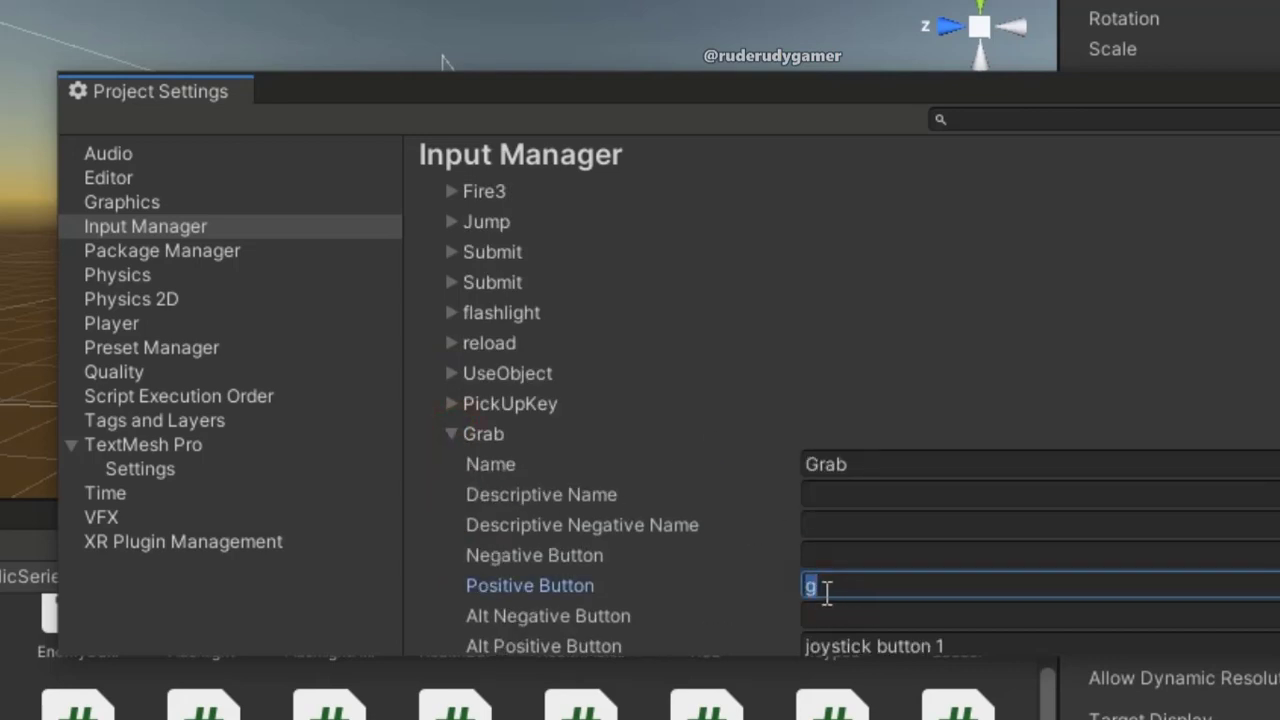
key("BackSpace")
type("mou")
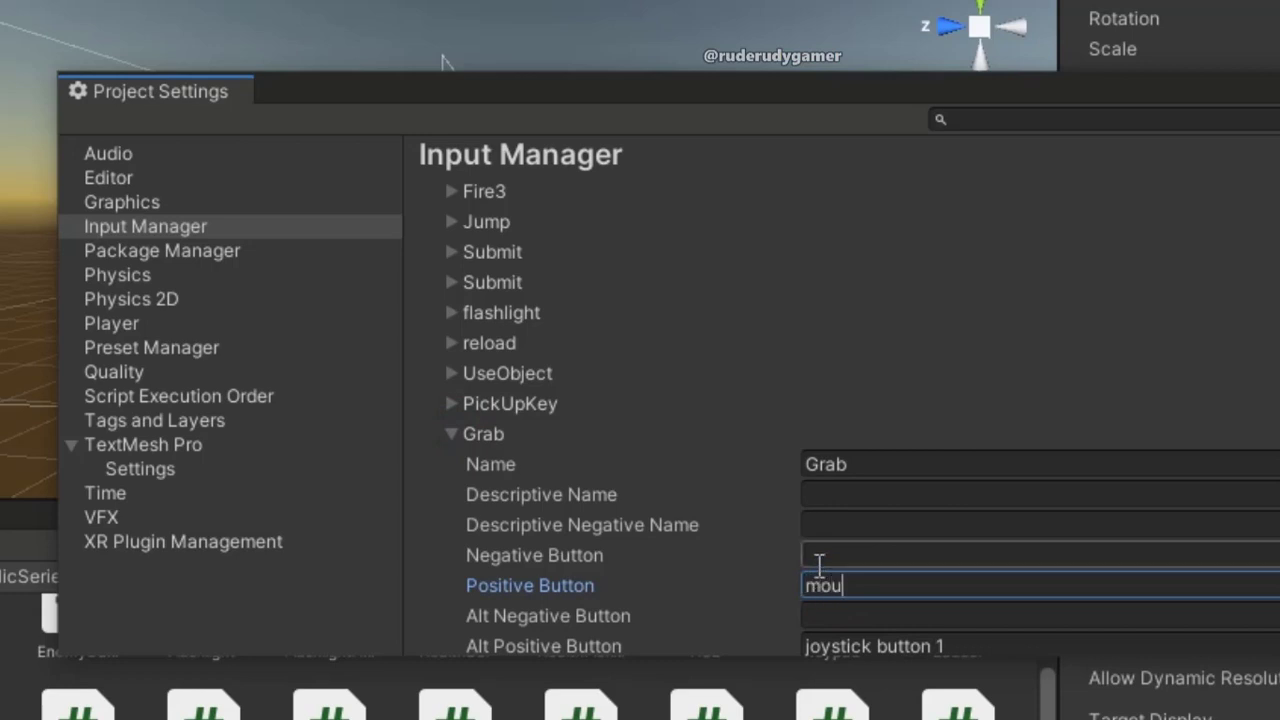
type("se ")
type("0")
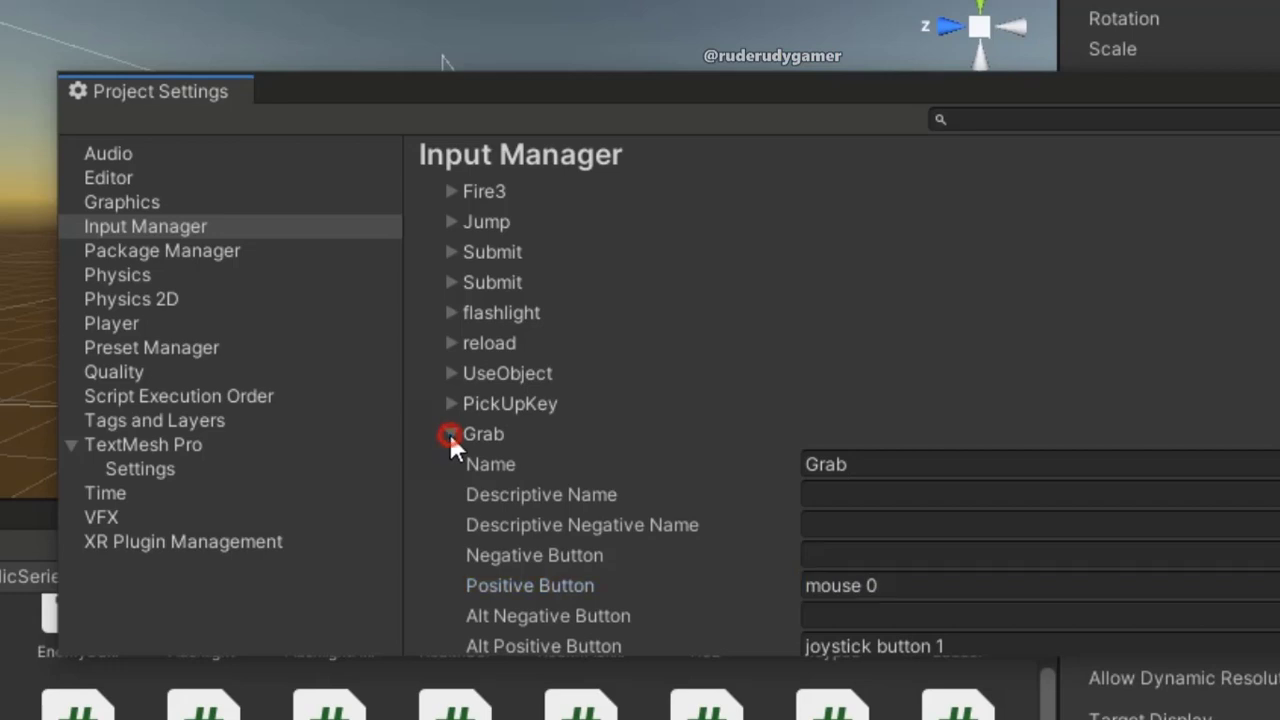
left_click(449, 434)
scroll(666, 444, "down", 3)
scroll(668, 443, "down", 3)
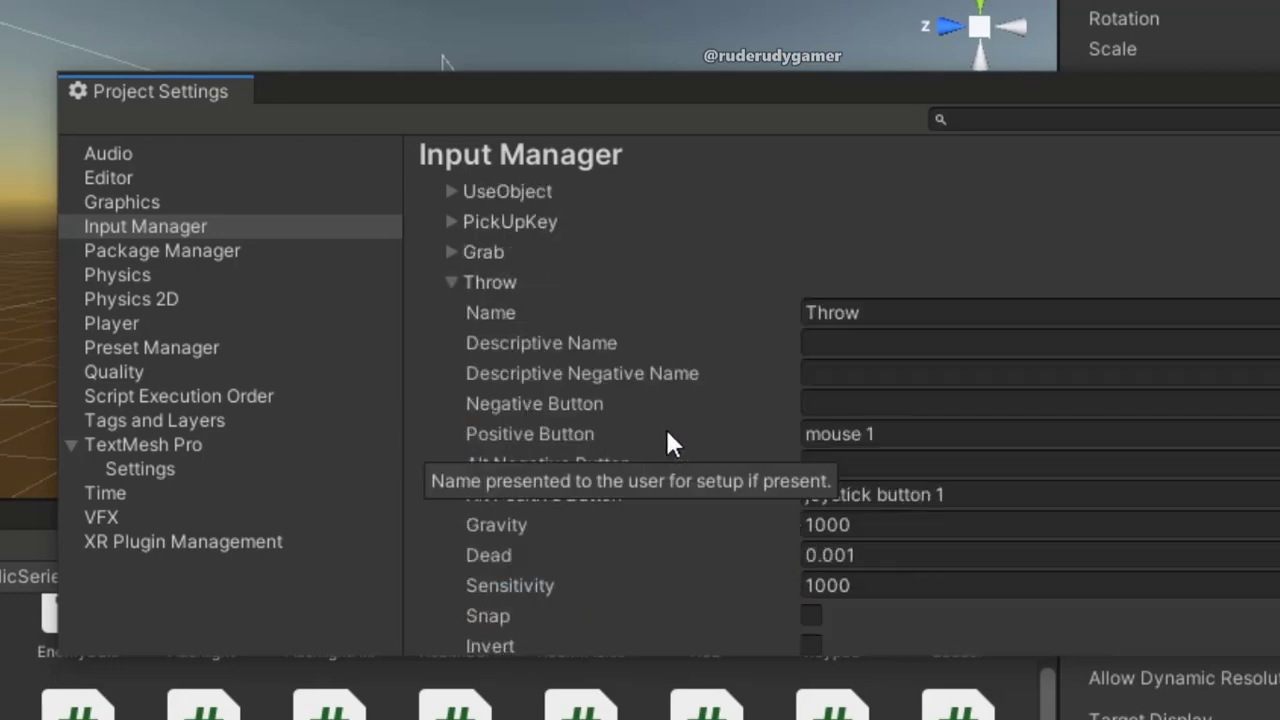
scroll(548, 364, "down", 3)
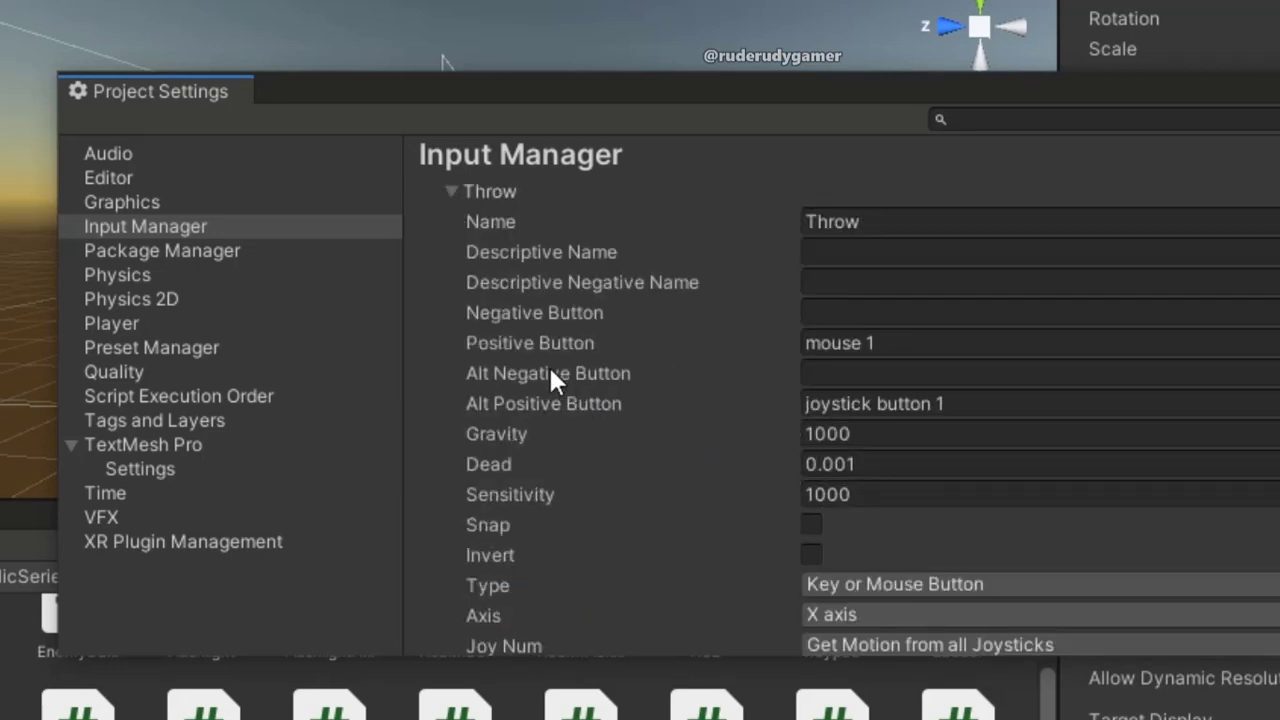
scroll(541, 373, "up", 3)
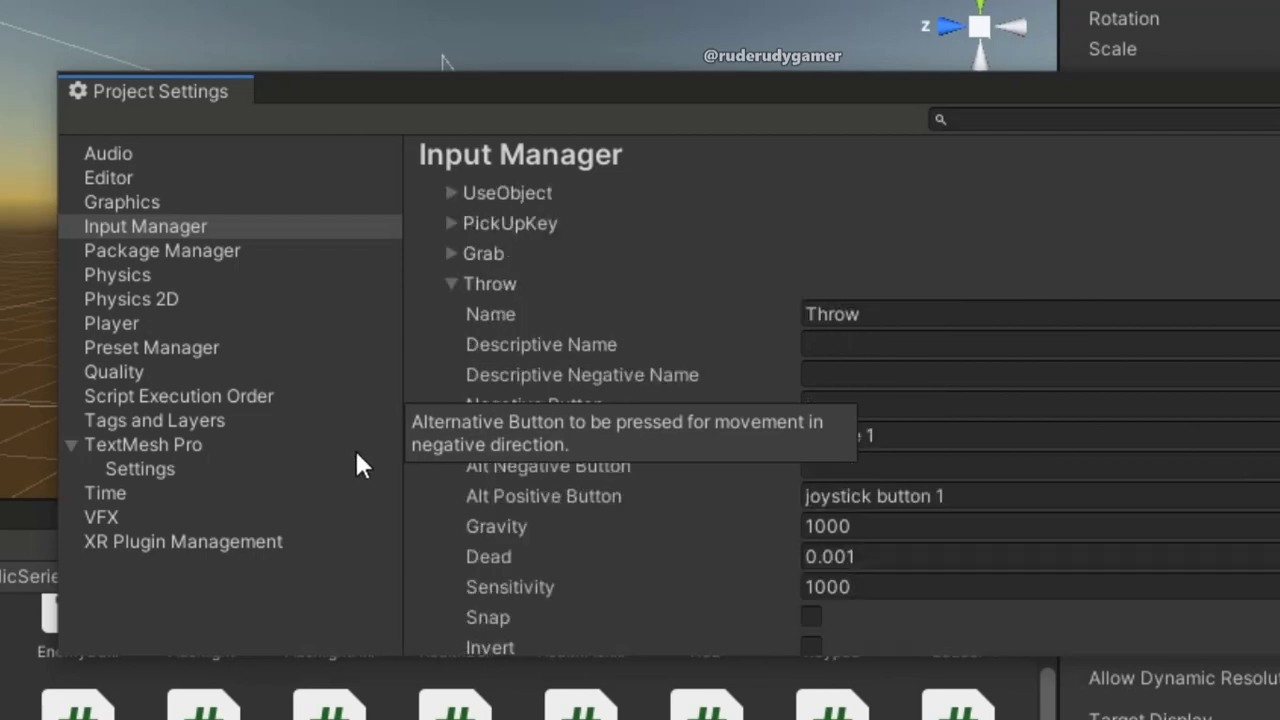
Rename the first Cancel axis to Use and set its positive button to mouse 3.
left_click(452, 284)
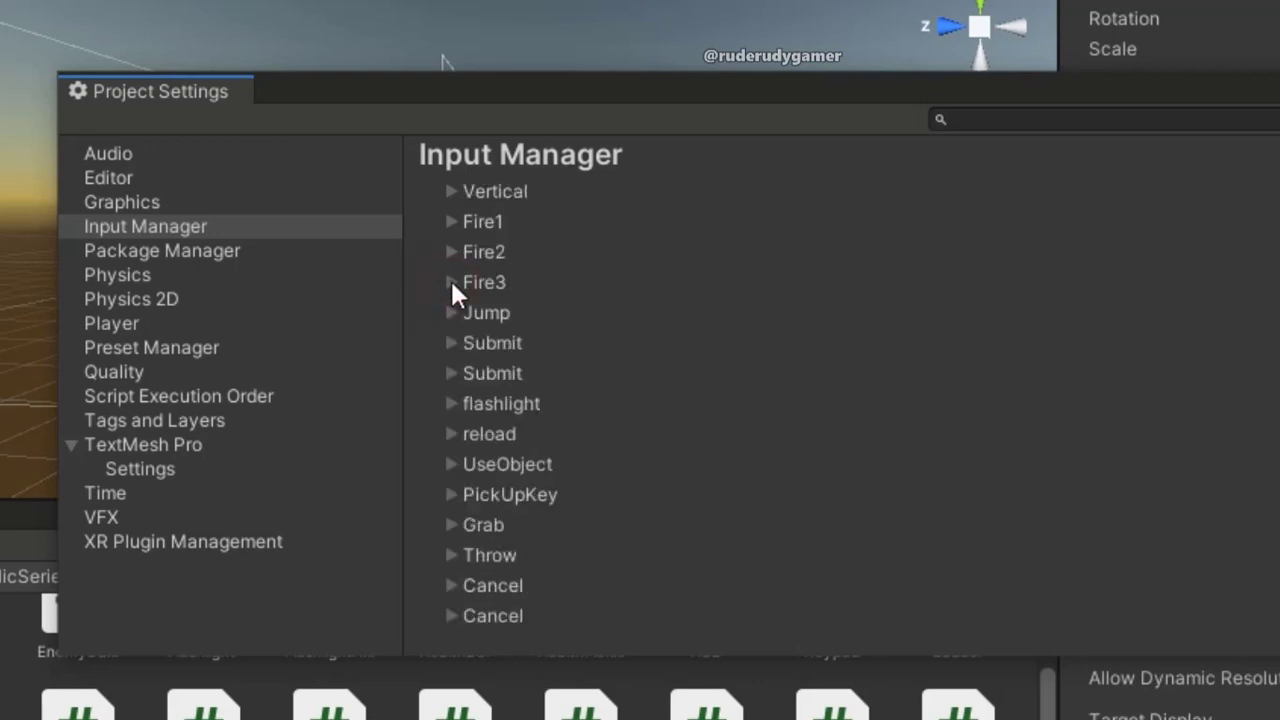
left_click(452, 586)
left_click(874, 614)
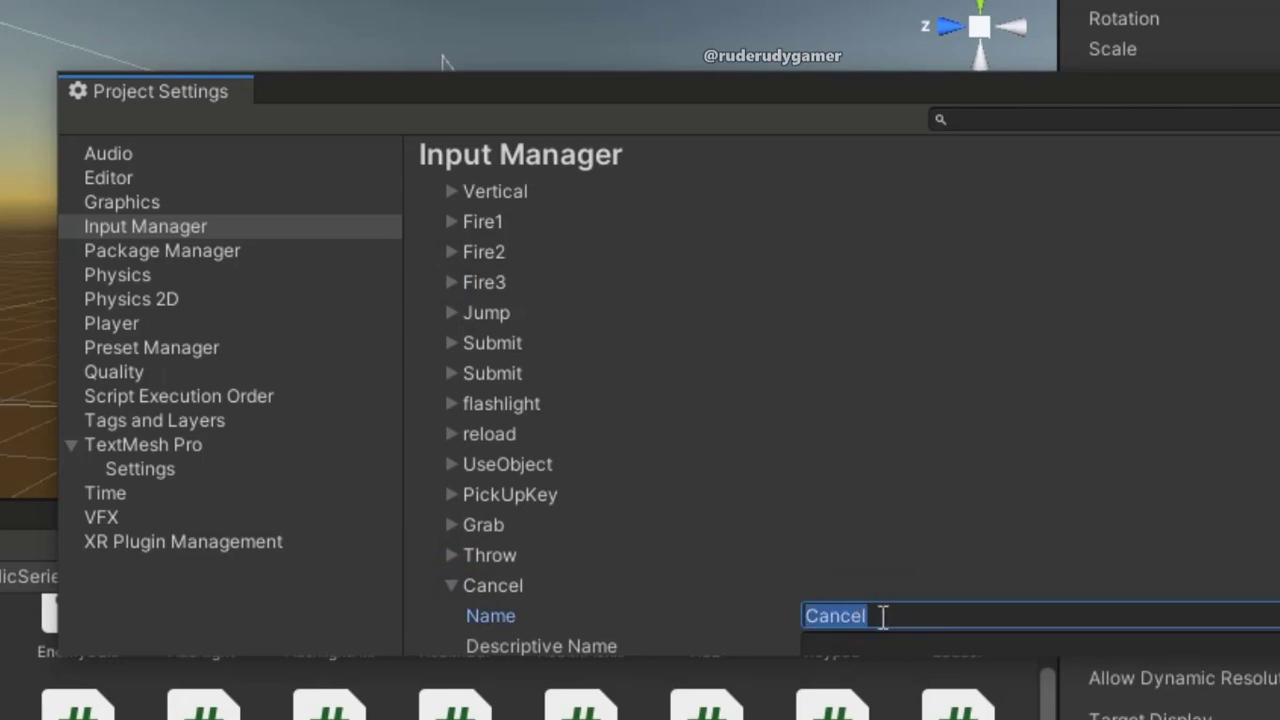
type("U")
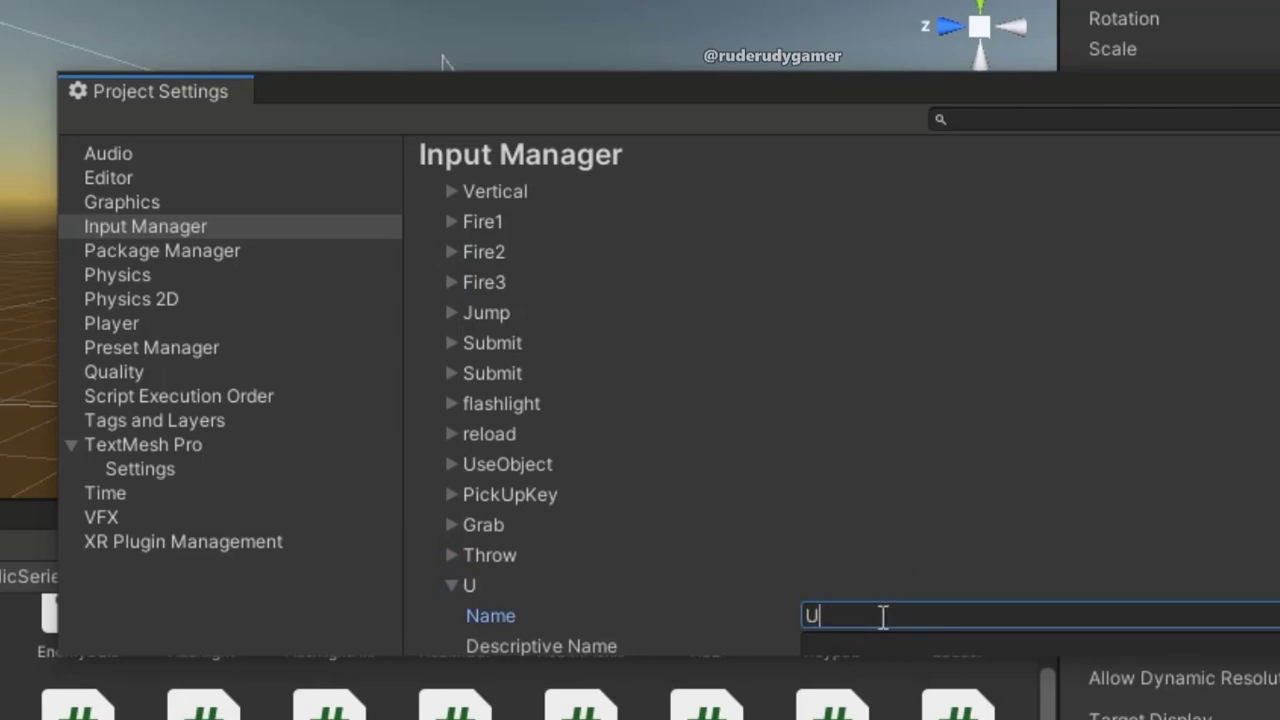
type("se")
scroll(888, 580, "down", 2)
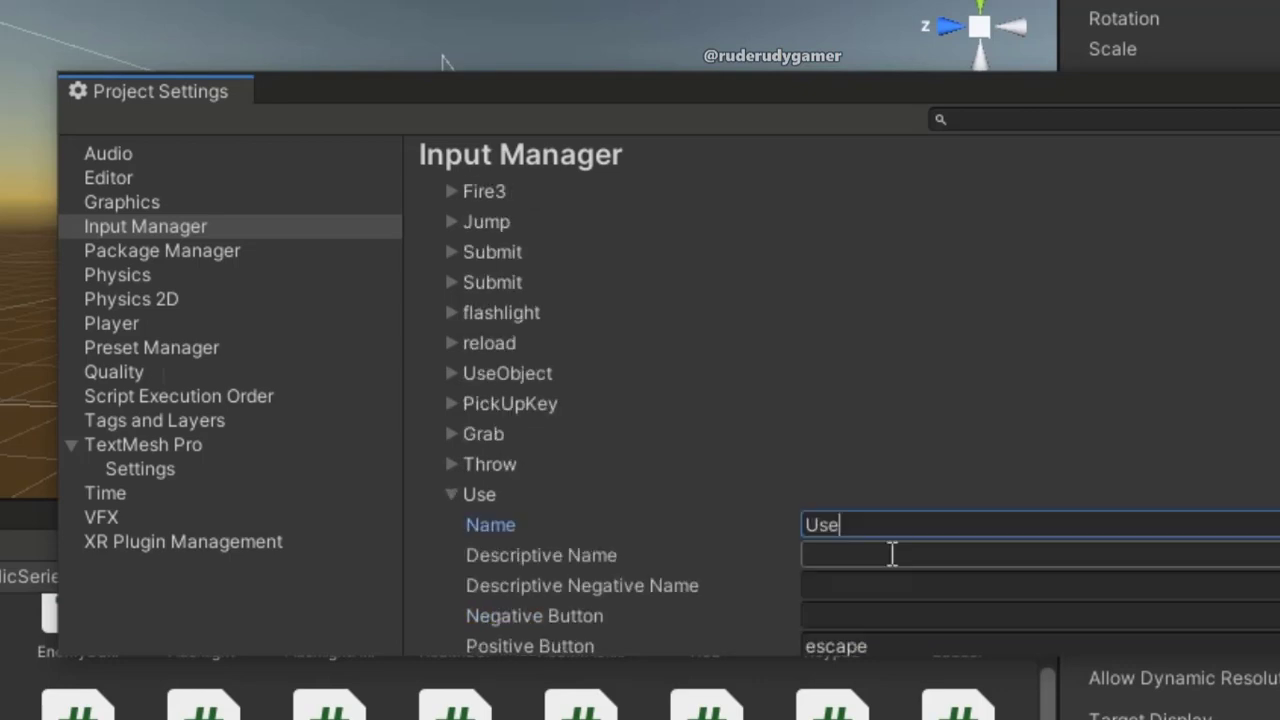
scroll(891, 551, "down", 2)
left_click(887, 556)
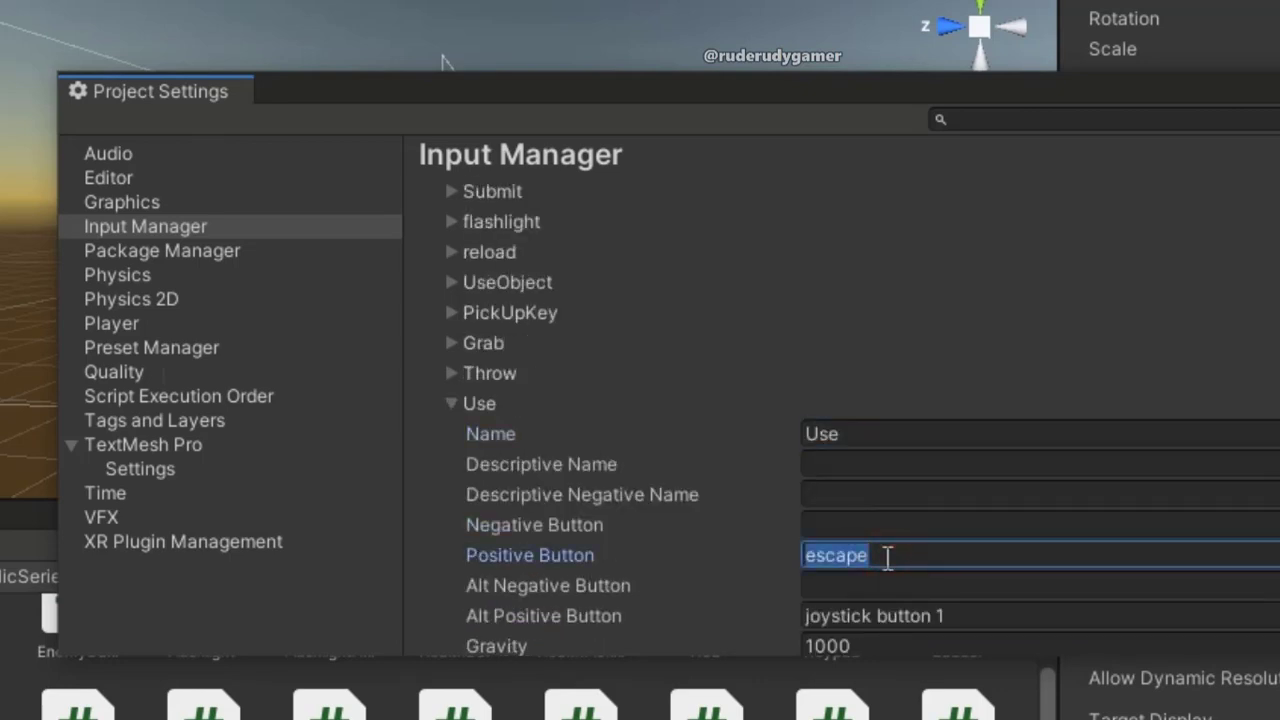
type("mou")
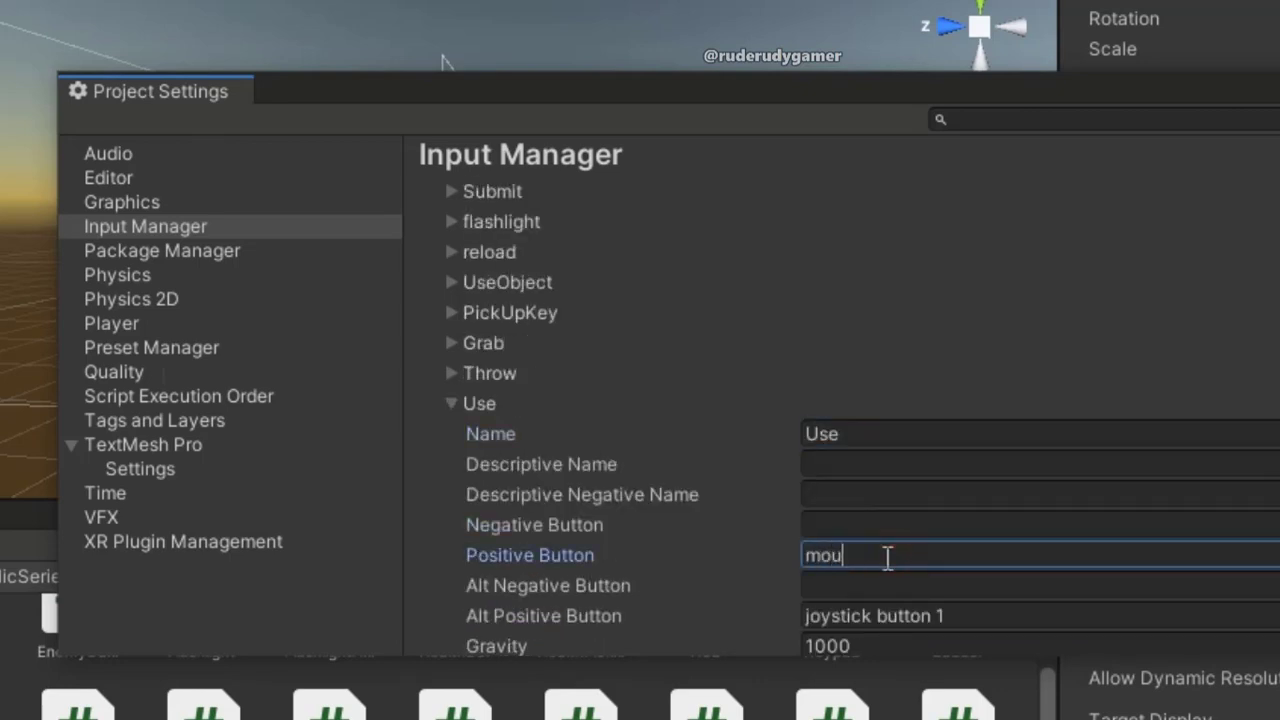
type("se 3")
left_click(451, 404)
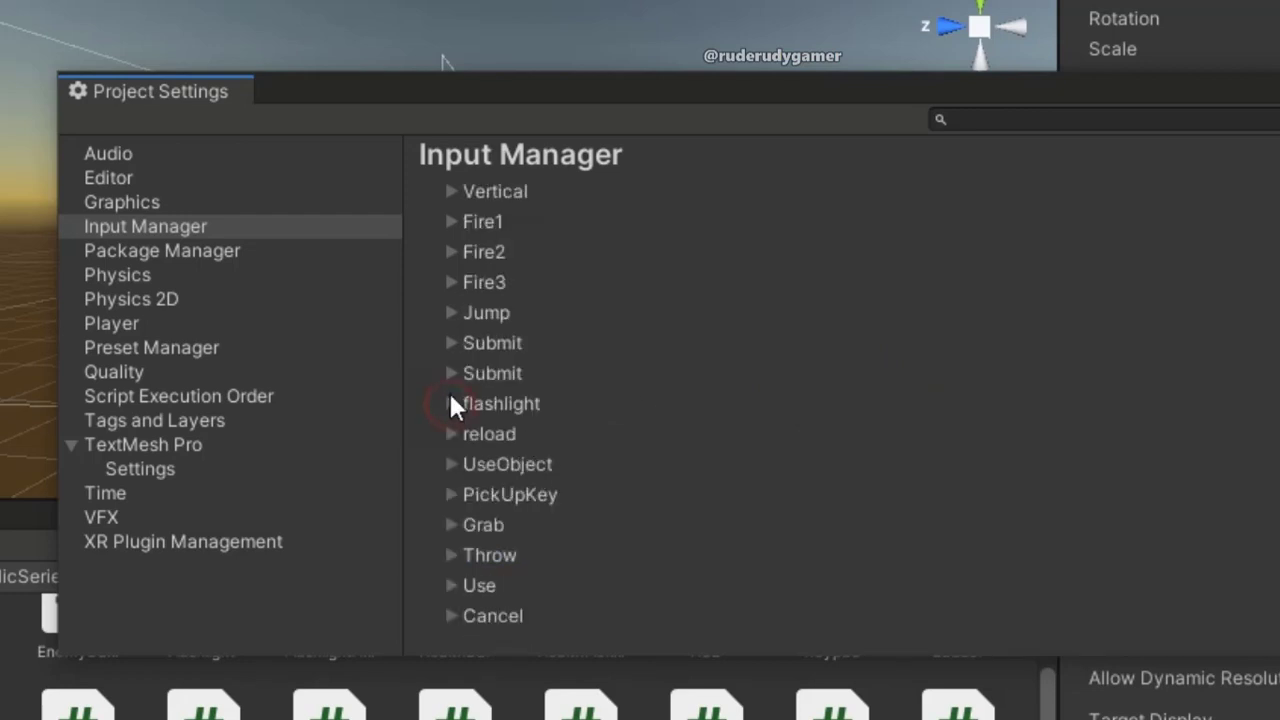
Check the Throw and Grab axis bindings in the Input Manager.
left_click(446, 555)
scroll(560, 510, "up", 2)
scroll(760, 489, "up", 2)
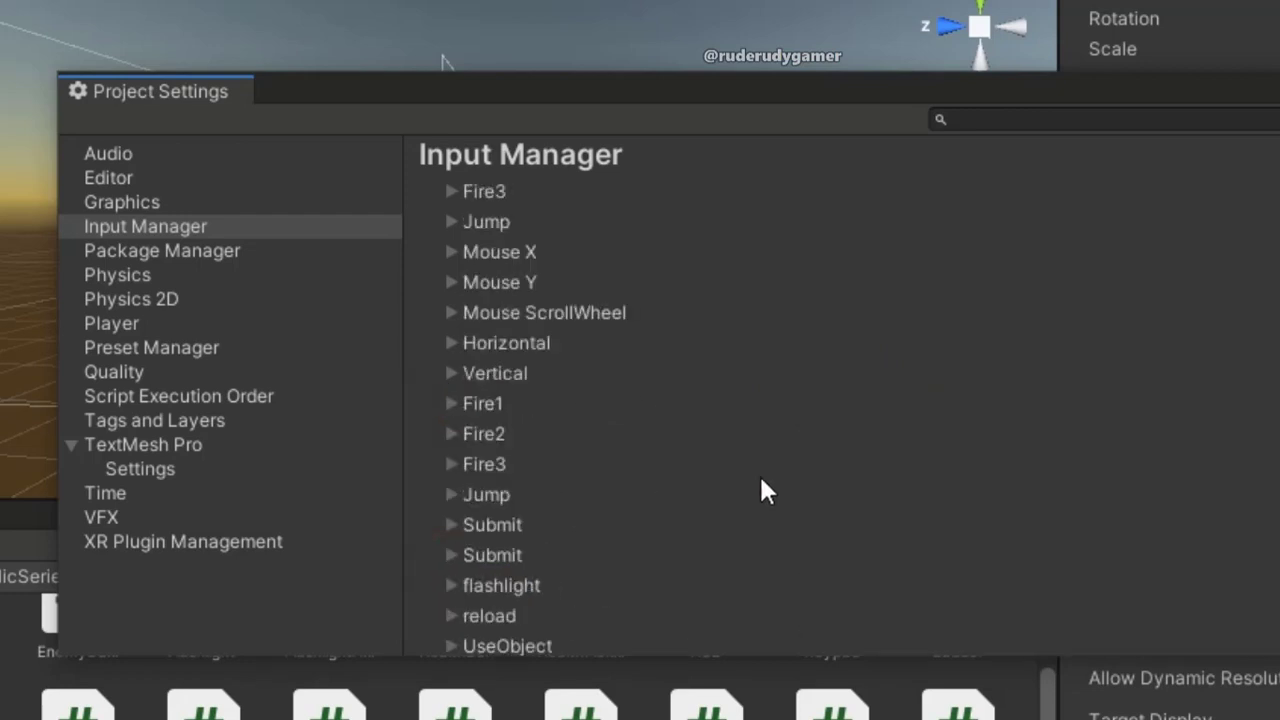
scroll(760, 489, "down", 2)
scroll(660, 491, "down", 8)
scroll(660, 491, "down", 2)
scroll(659, 476, "up", 3)
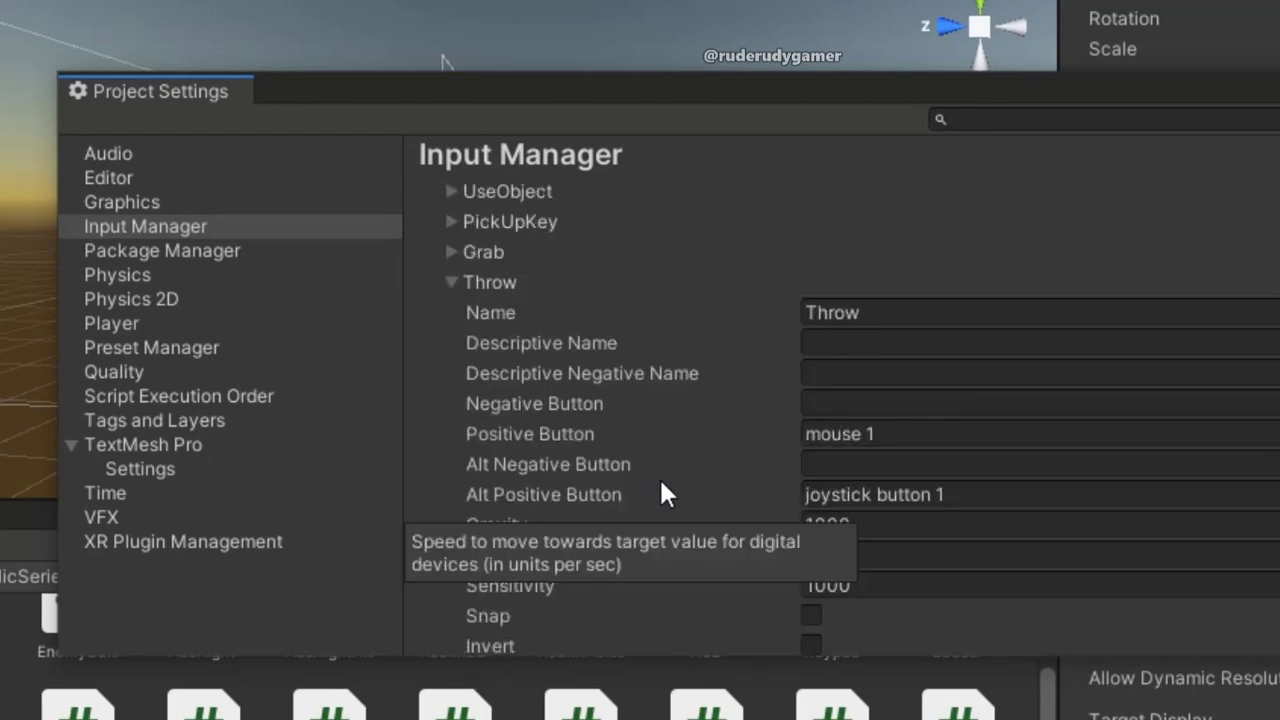
left_click(451, 283)
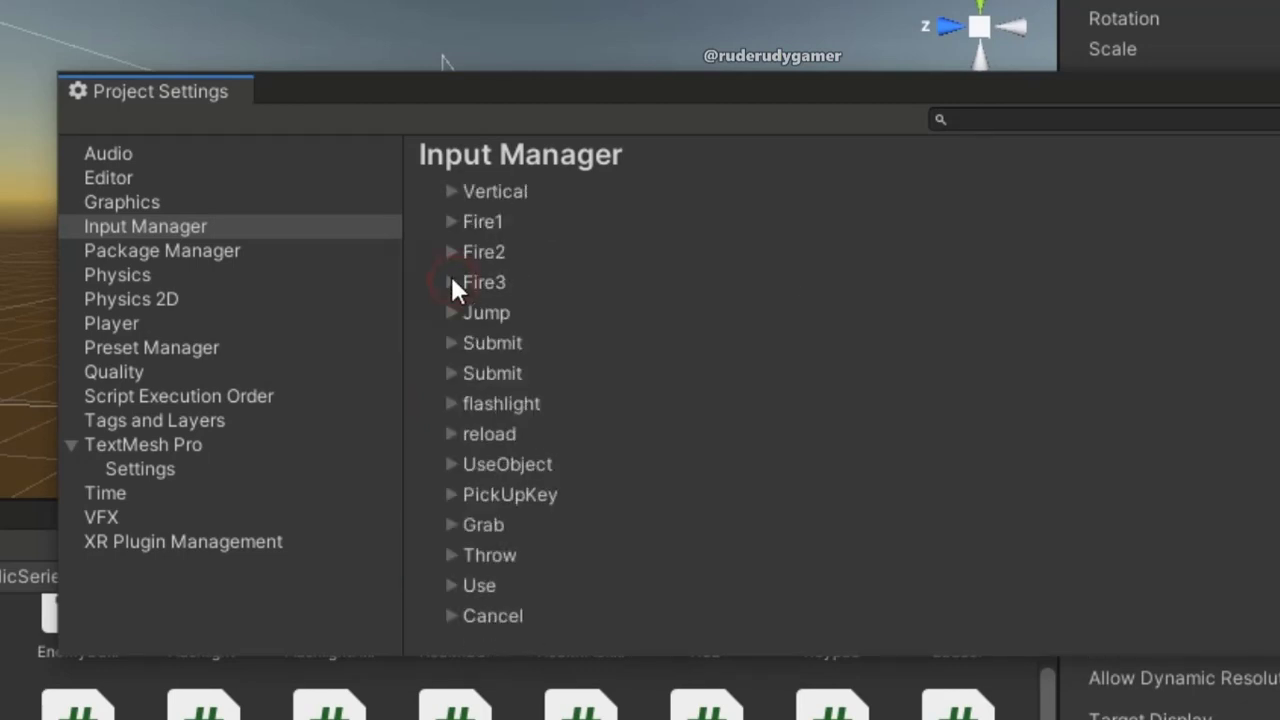
left_click(451, 525)
scroll(745, 430, "down", 3)
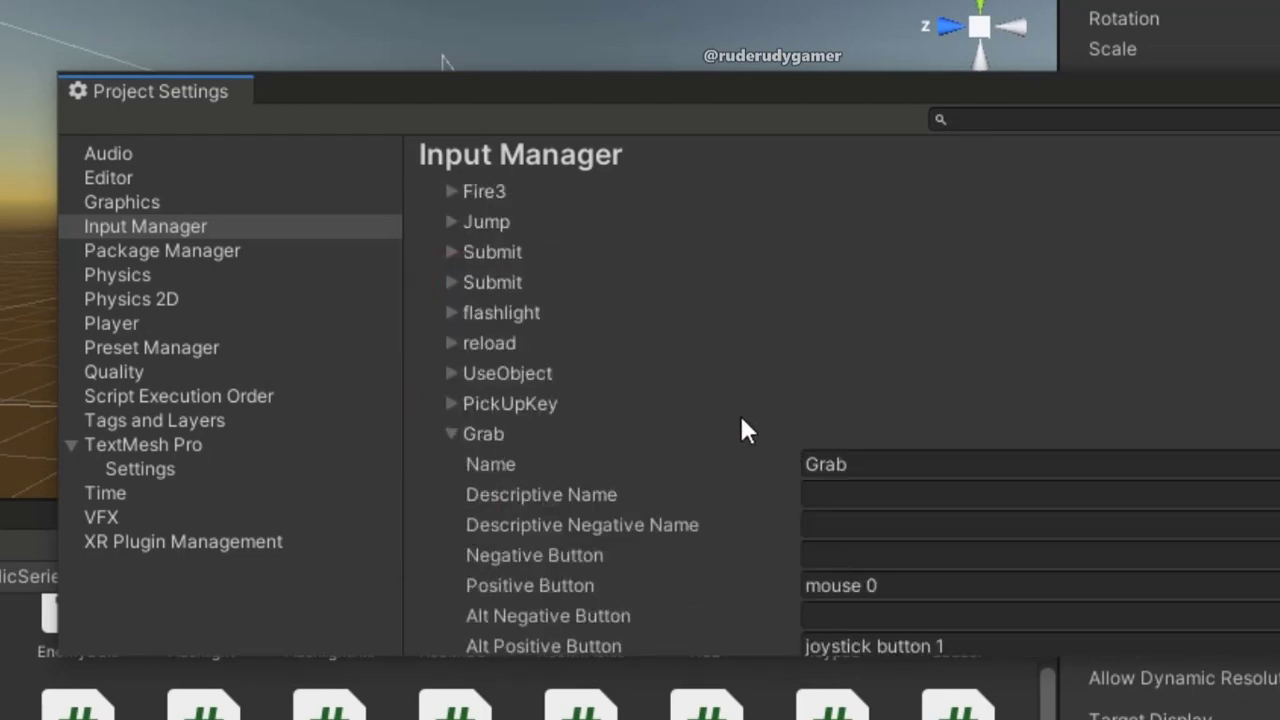
left_click(449, 435)
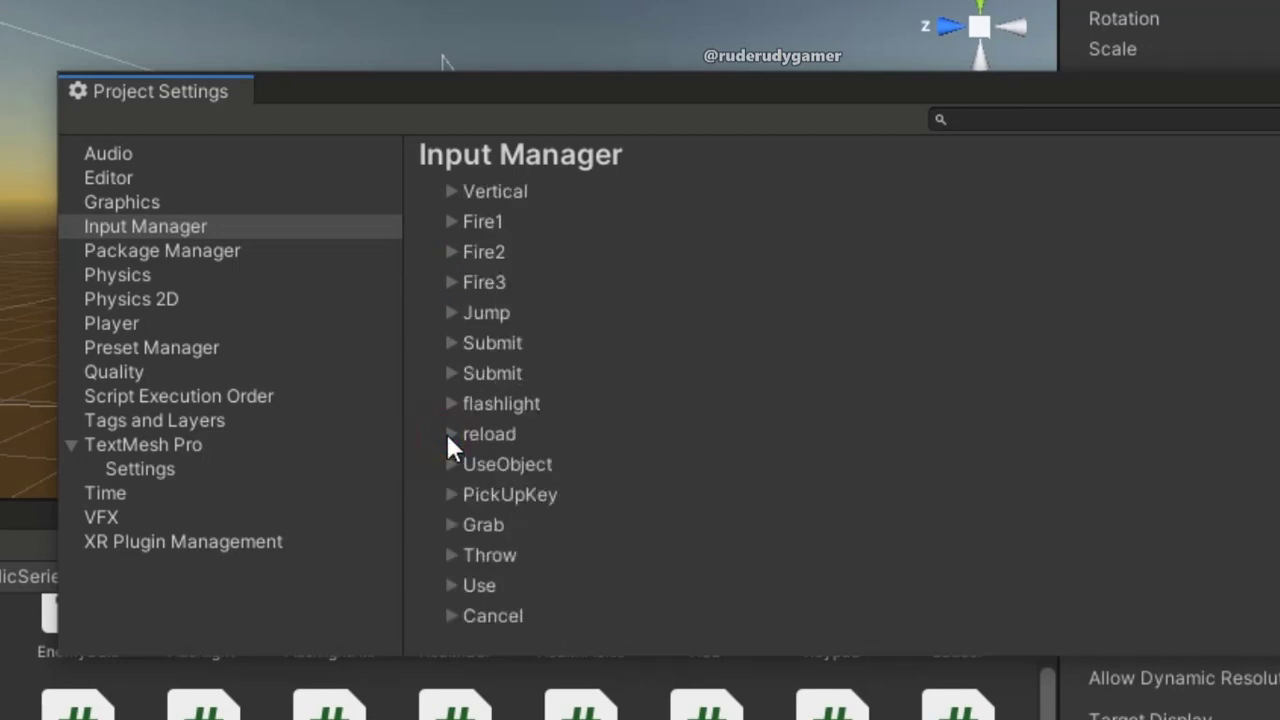
Verify Use's mouse 3 binding and the PickUpKey axis, then close Project Settings.
left_click(451, 585)
scroll(692, 482, "down", 3)
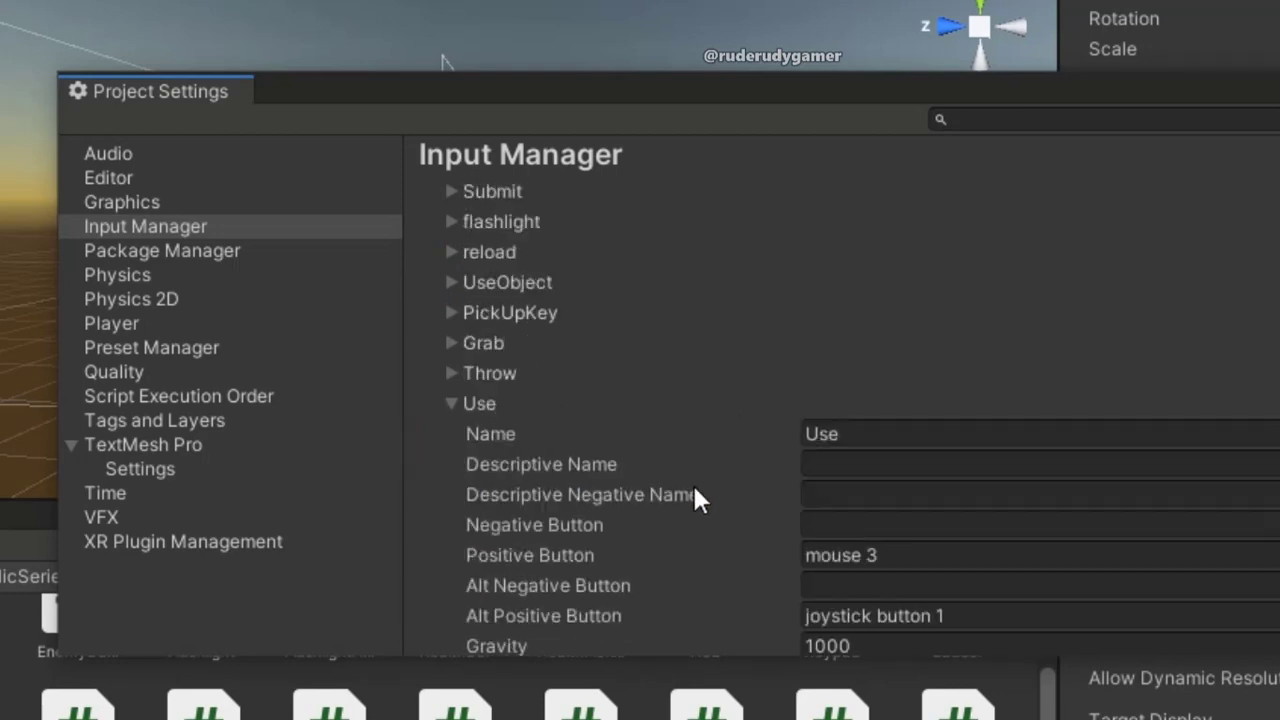
left_click(866, 555)
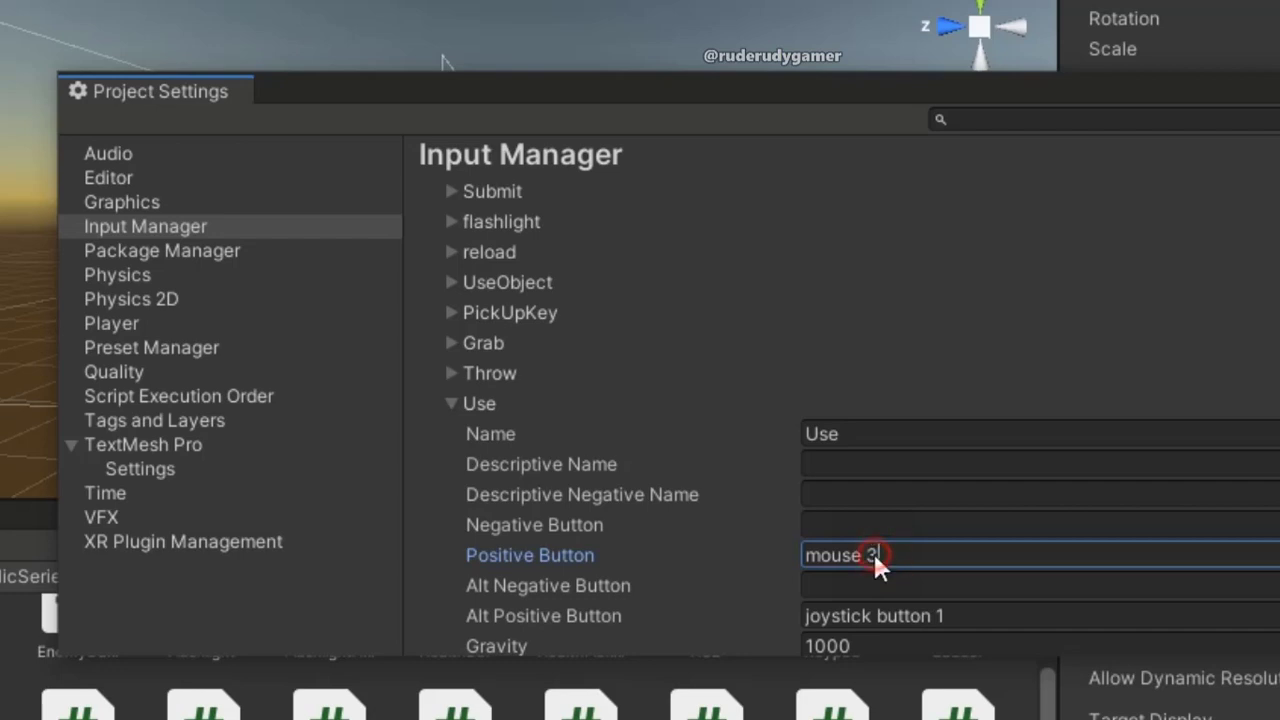
type("2")
left_click(800, 322)
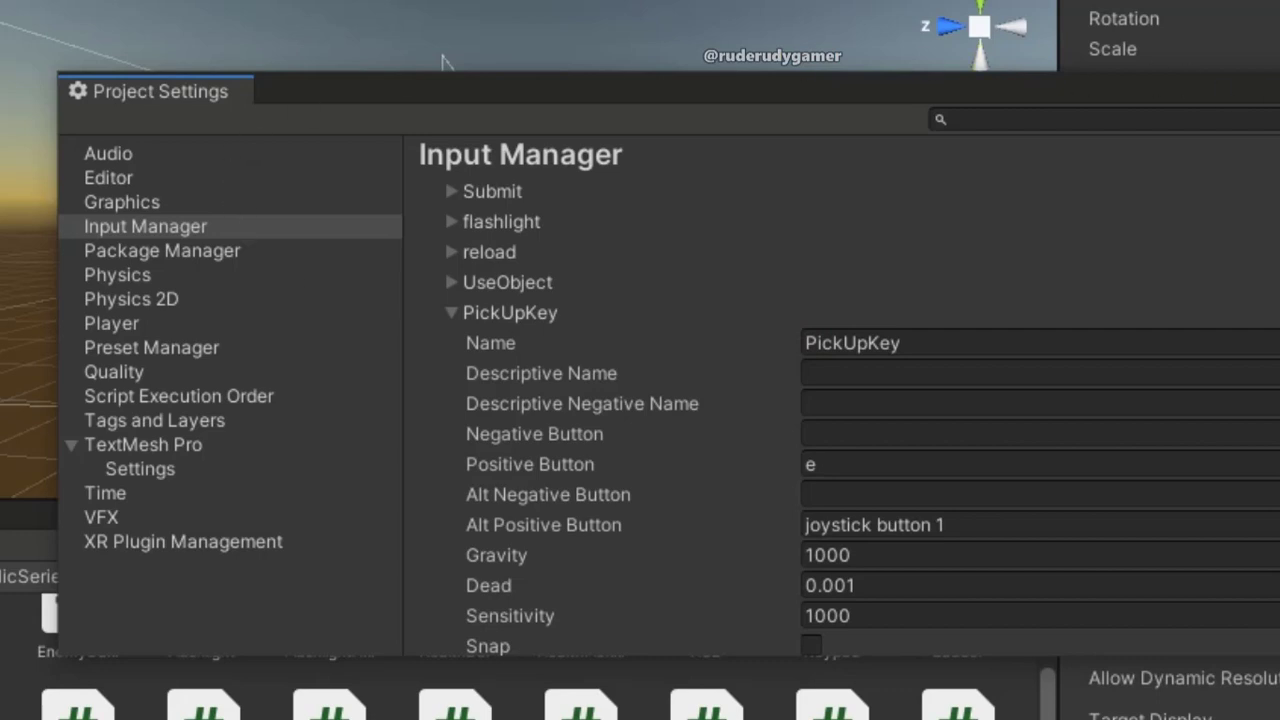
left_click(1252, 90)
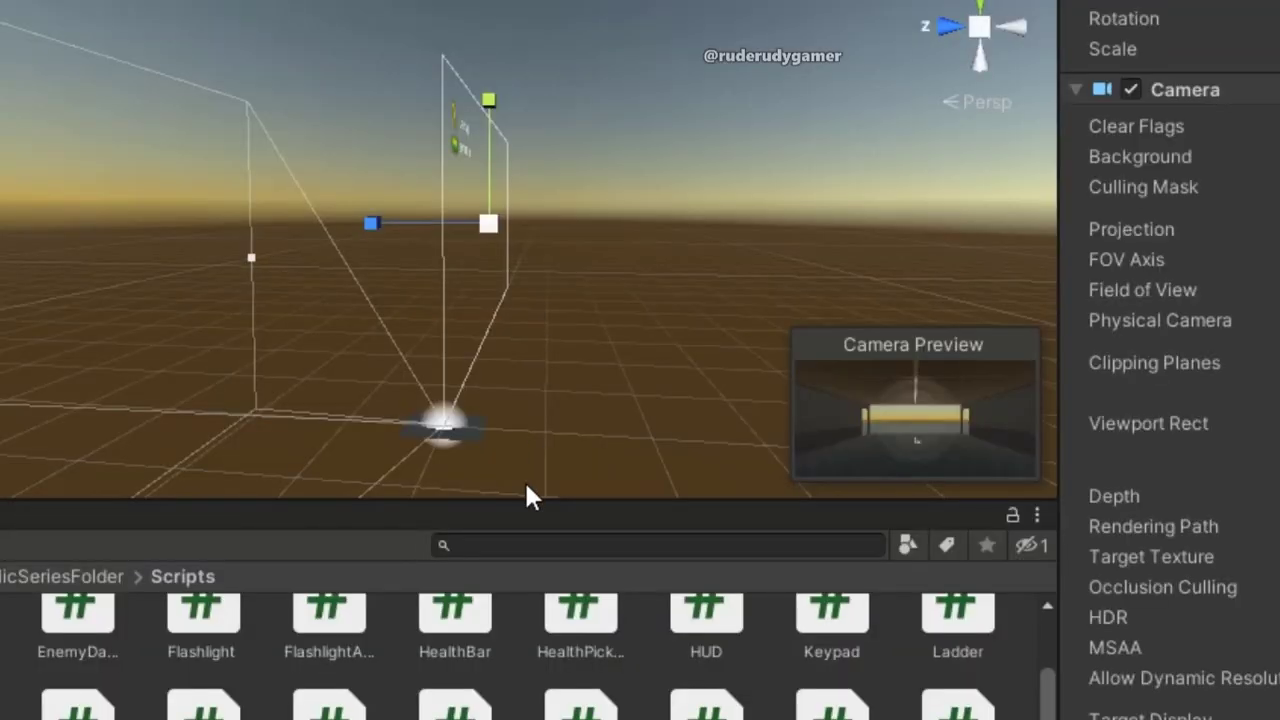
Attach the Crosshair script from the Project panel to the camera.
scroll(490, 638, "down", 5)
scroll(484, 630, "down", 2)
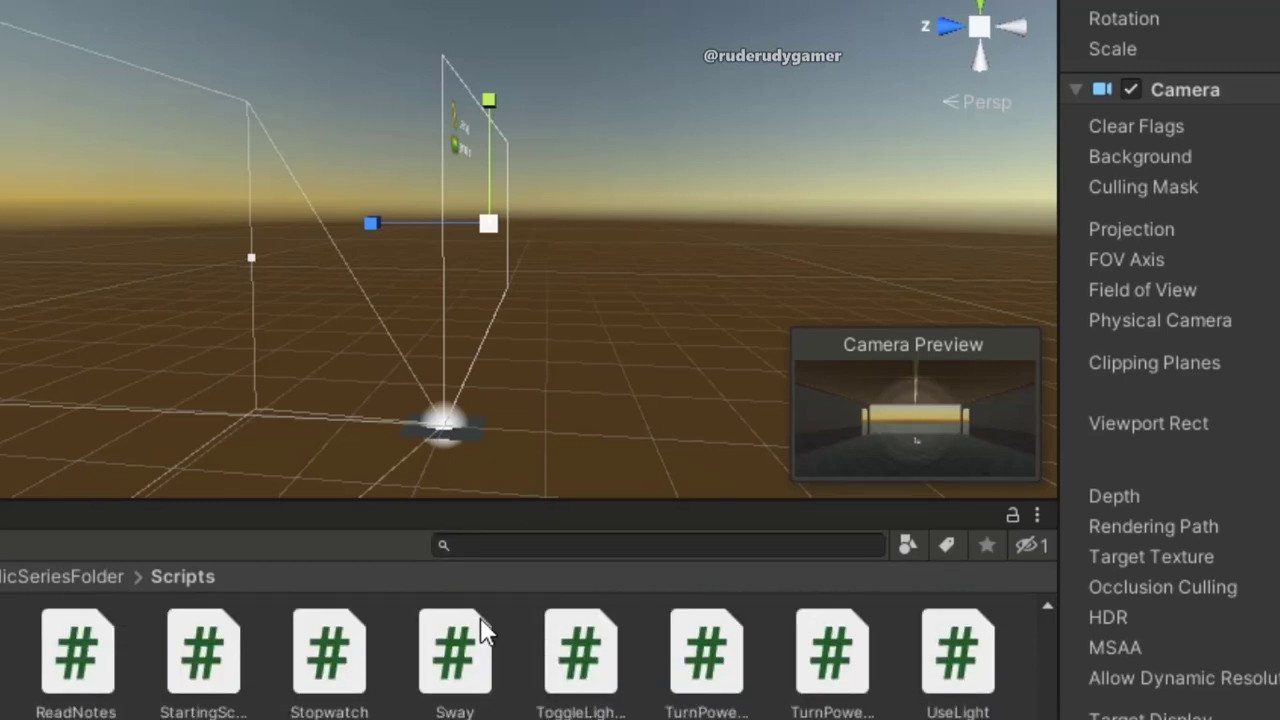
scroll(480, 630, "up", 5)
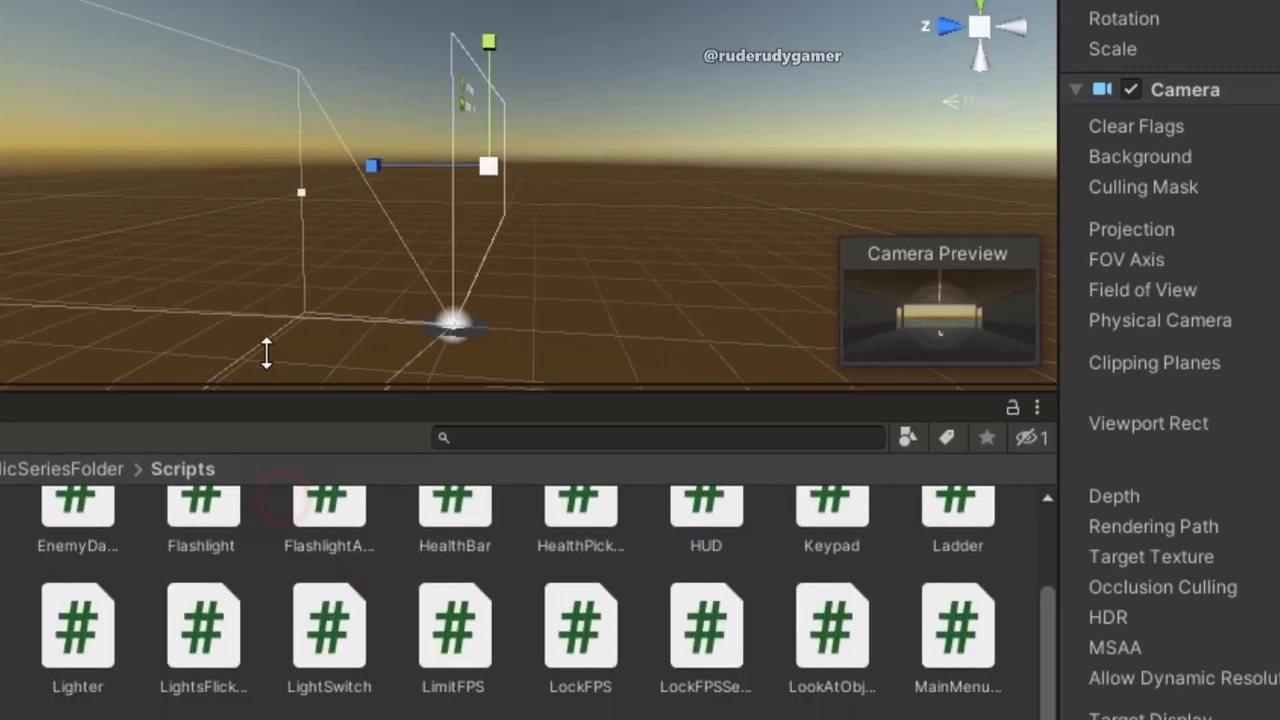
left_click_drag(283, 500, 265, 310)
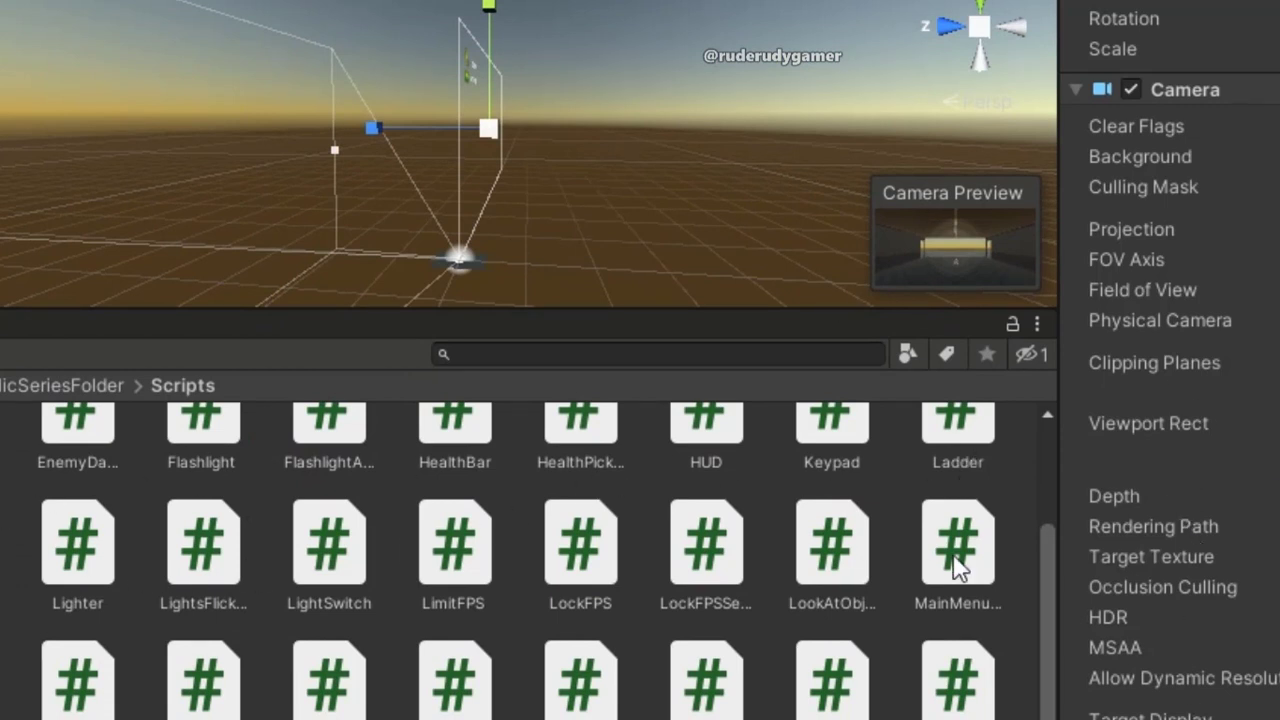
scroll(470, 580, "up", 3)
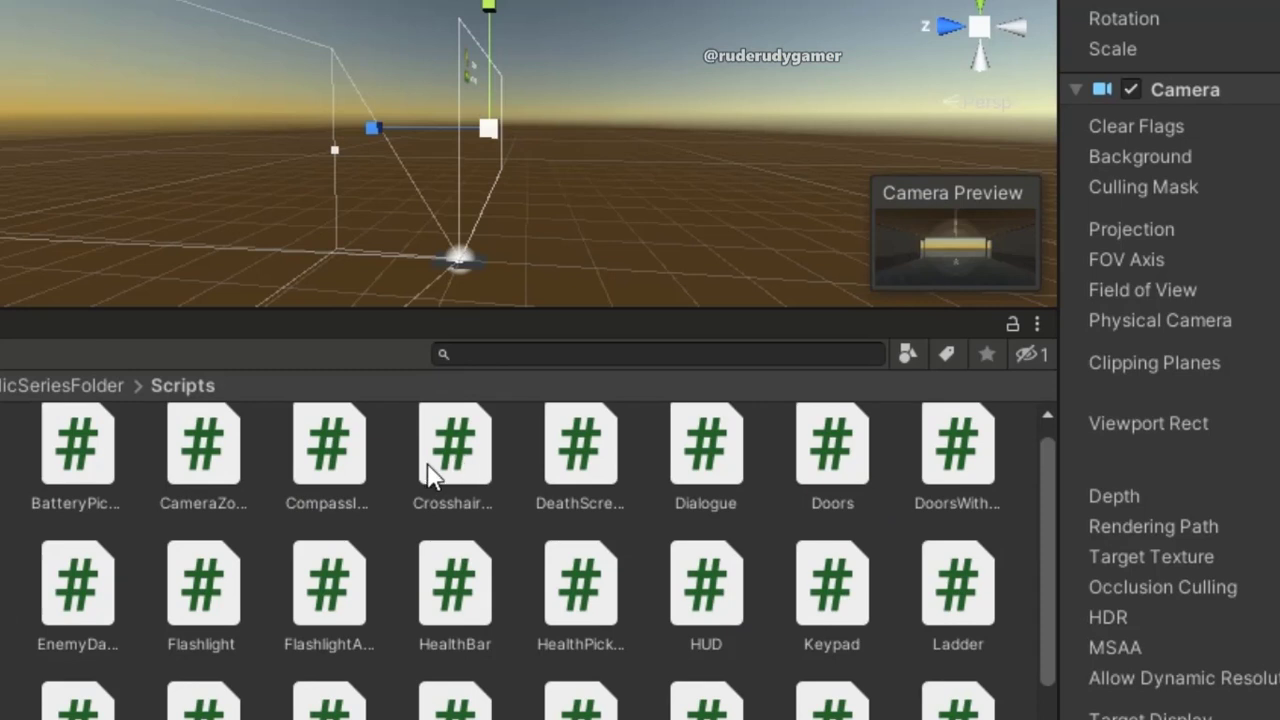
left_click_drag(428, 466, 4, 258)
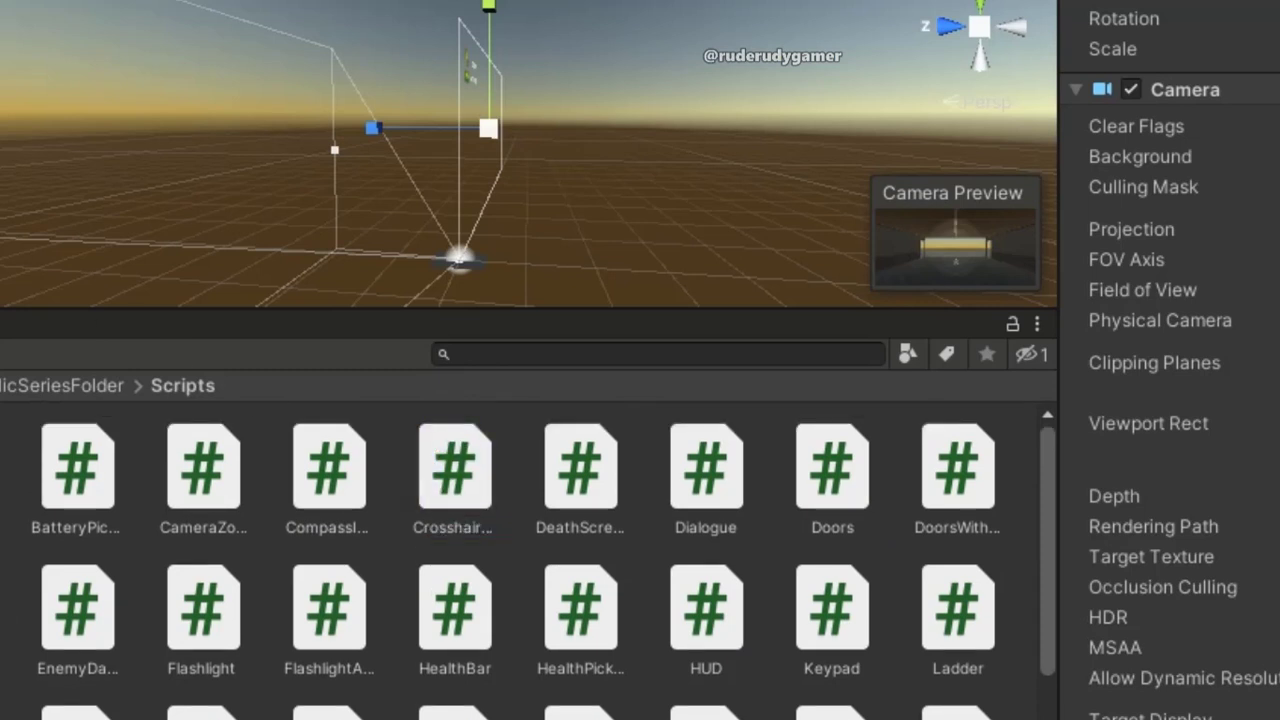
left_click_drag(1137, 503, 1186, 614)
Filter the project assets by 'cro' to find the crosshair hand texture.
scroll(1249, 640, "down", 3)
scroll(1241, 631, "up", 4)
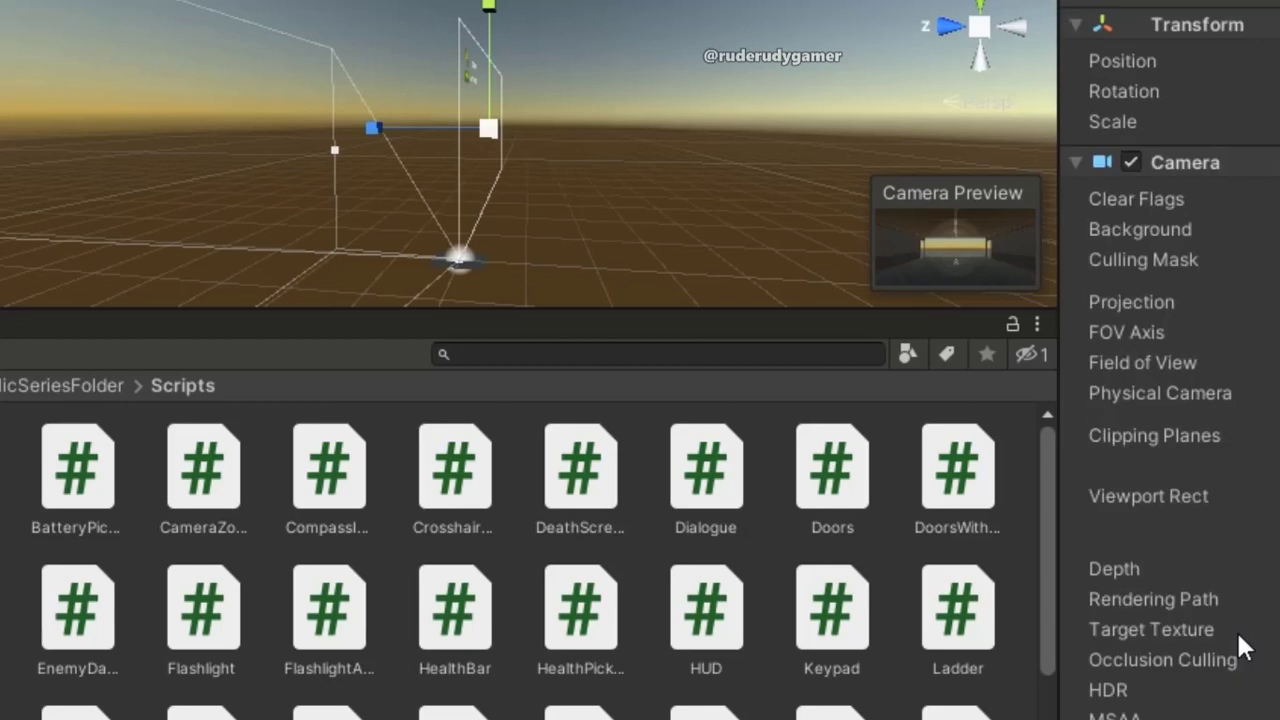
scroll(1241, 640, "down", 4)
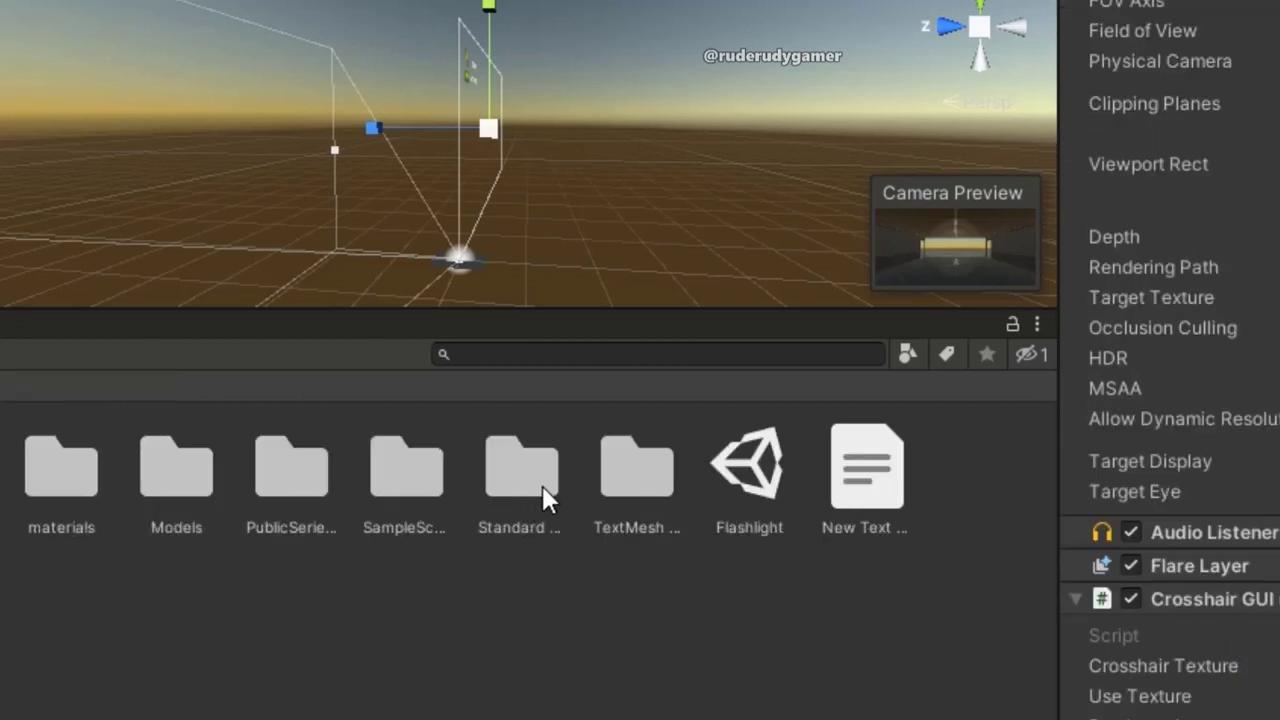
double_click(545, 488)
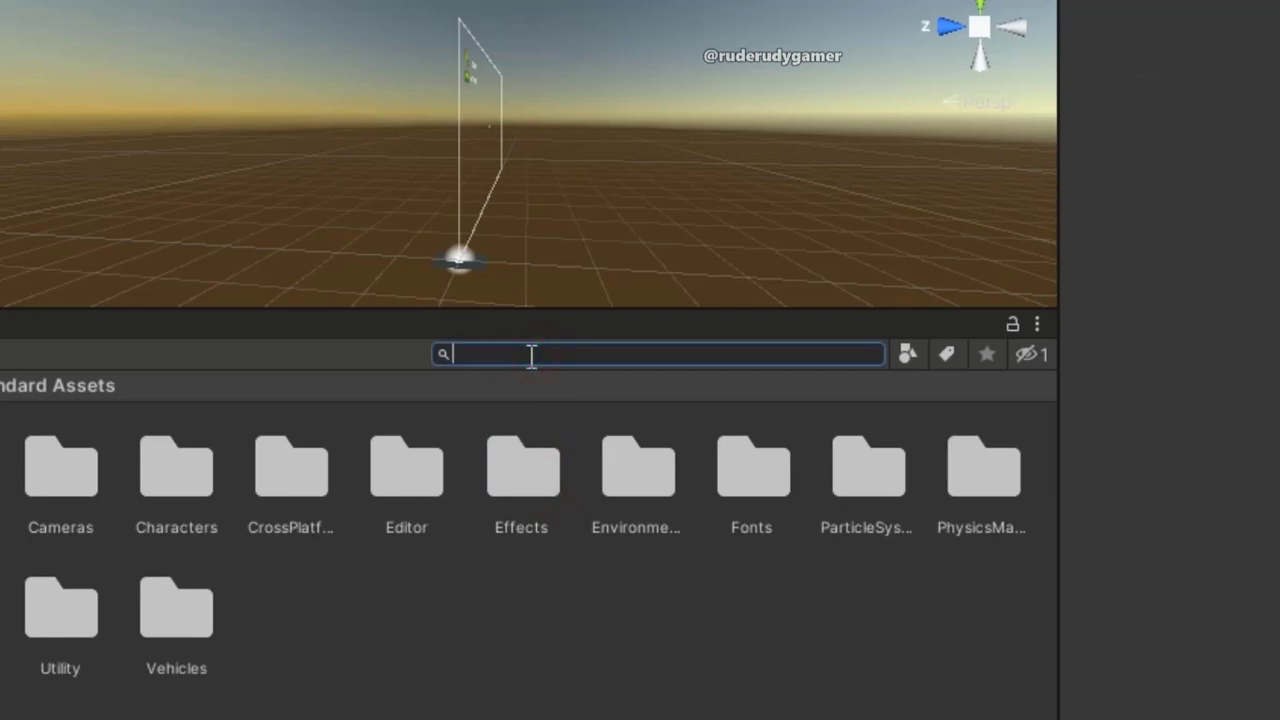
type("cro")
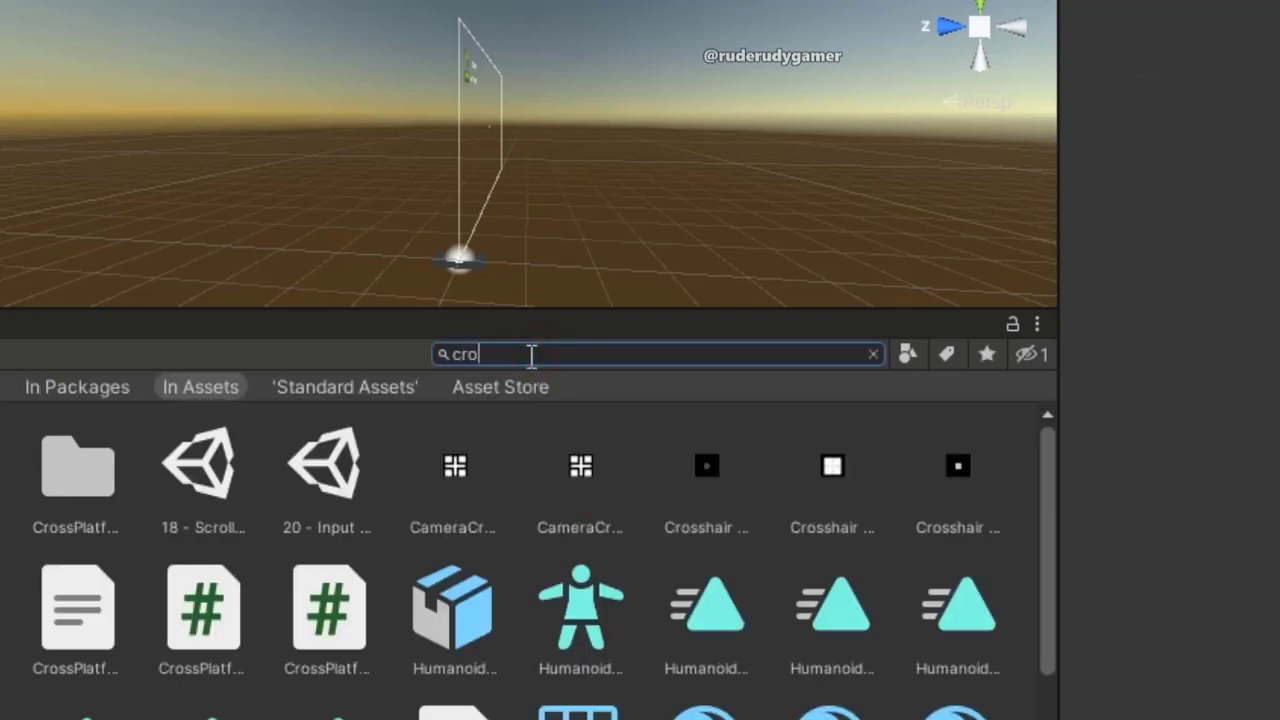
type("ss")
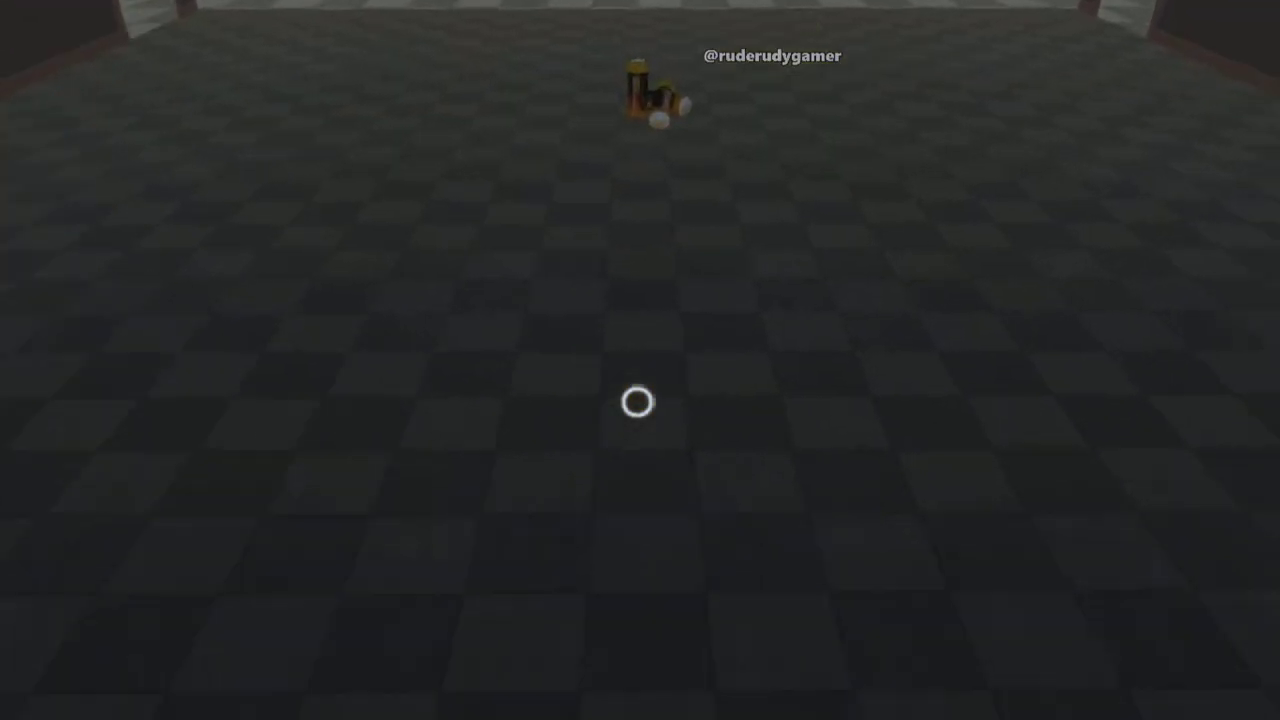
type("w")
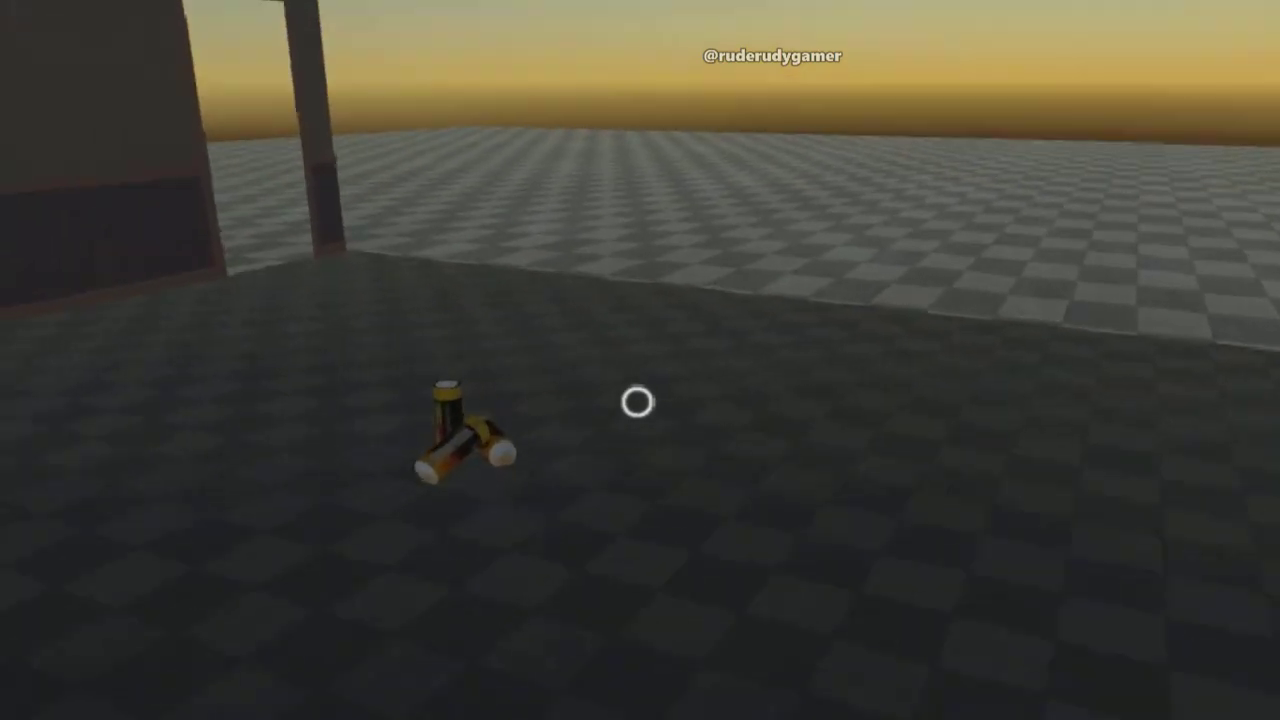
type("w")
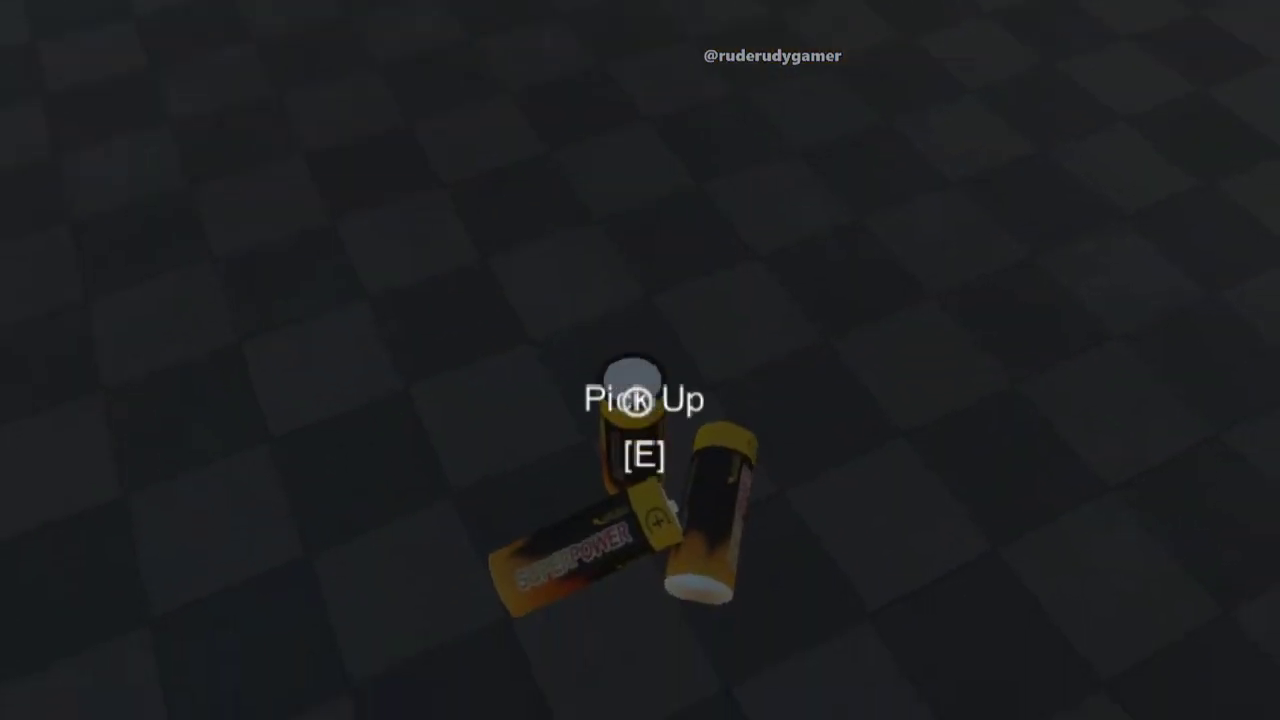
type("s")
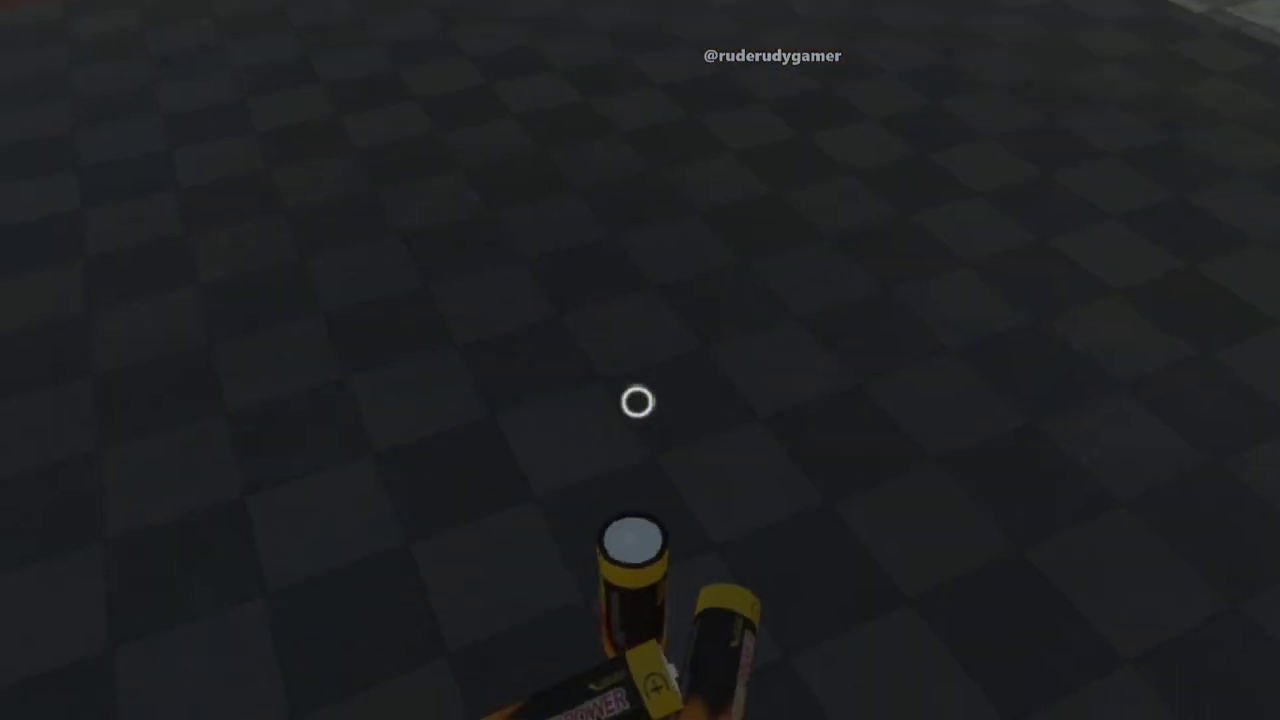
type("w")
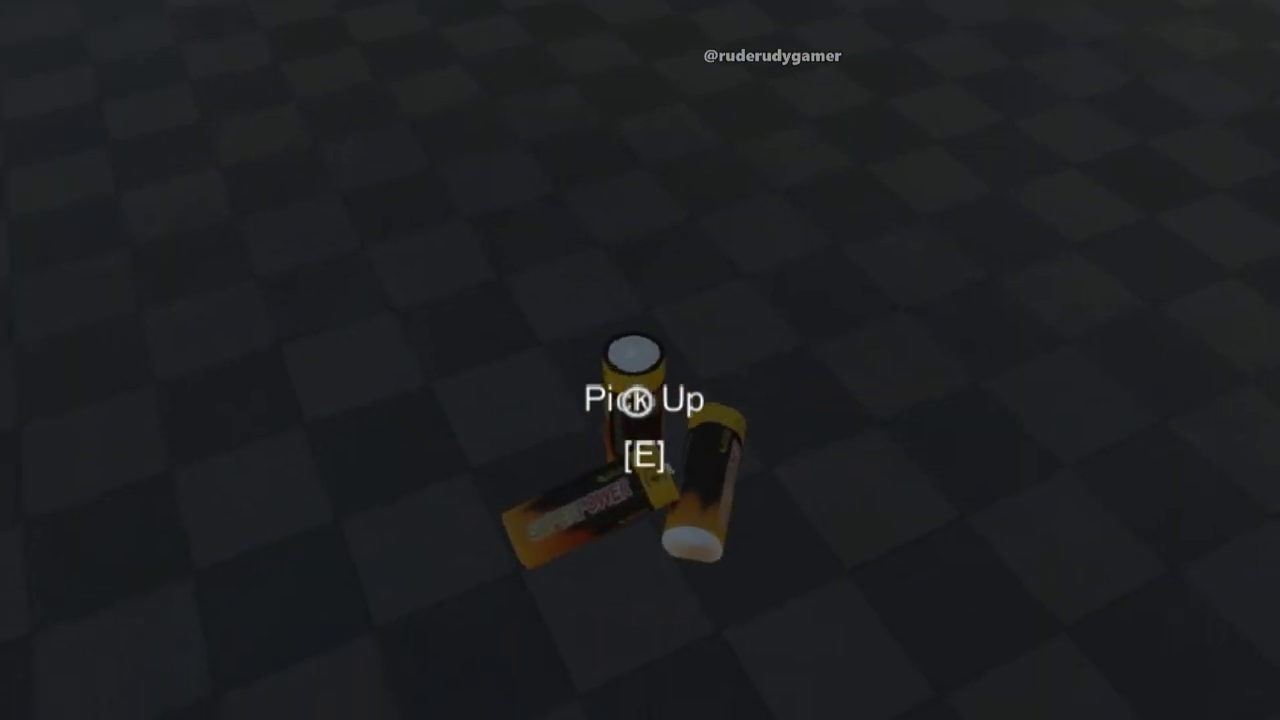
type("s")
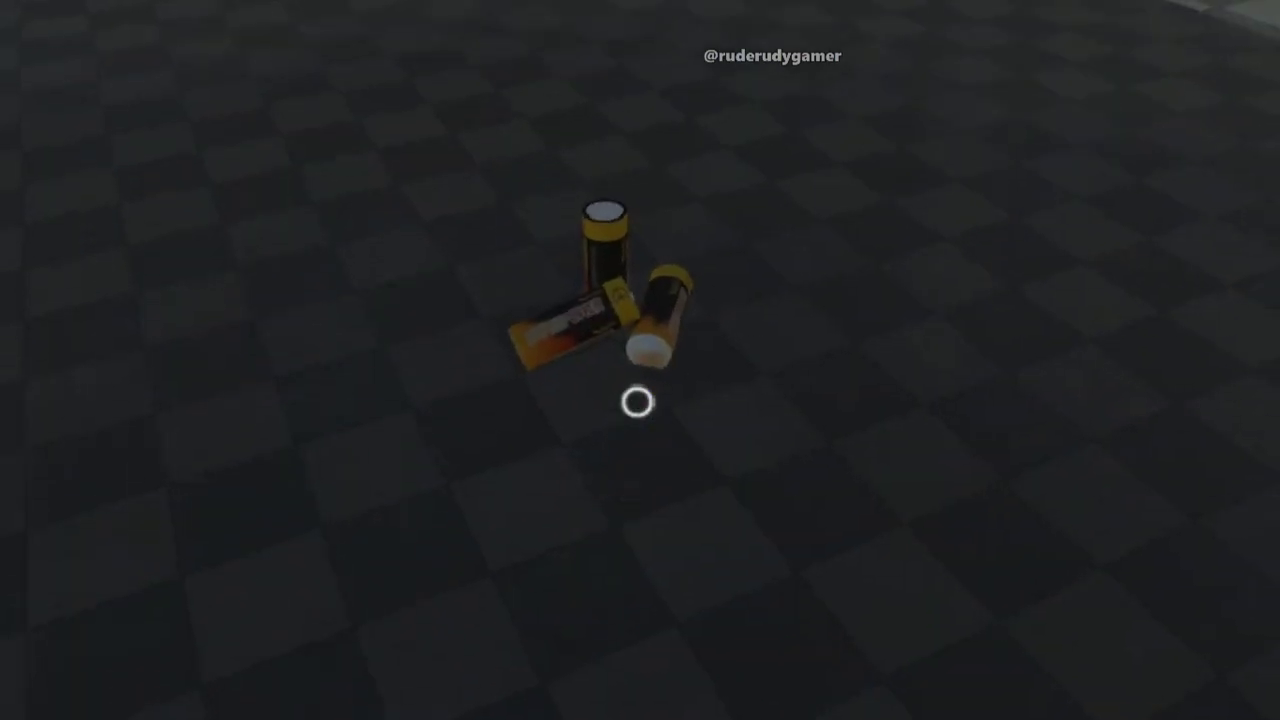
type("w")
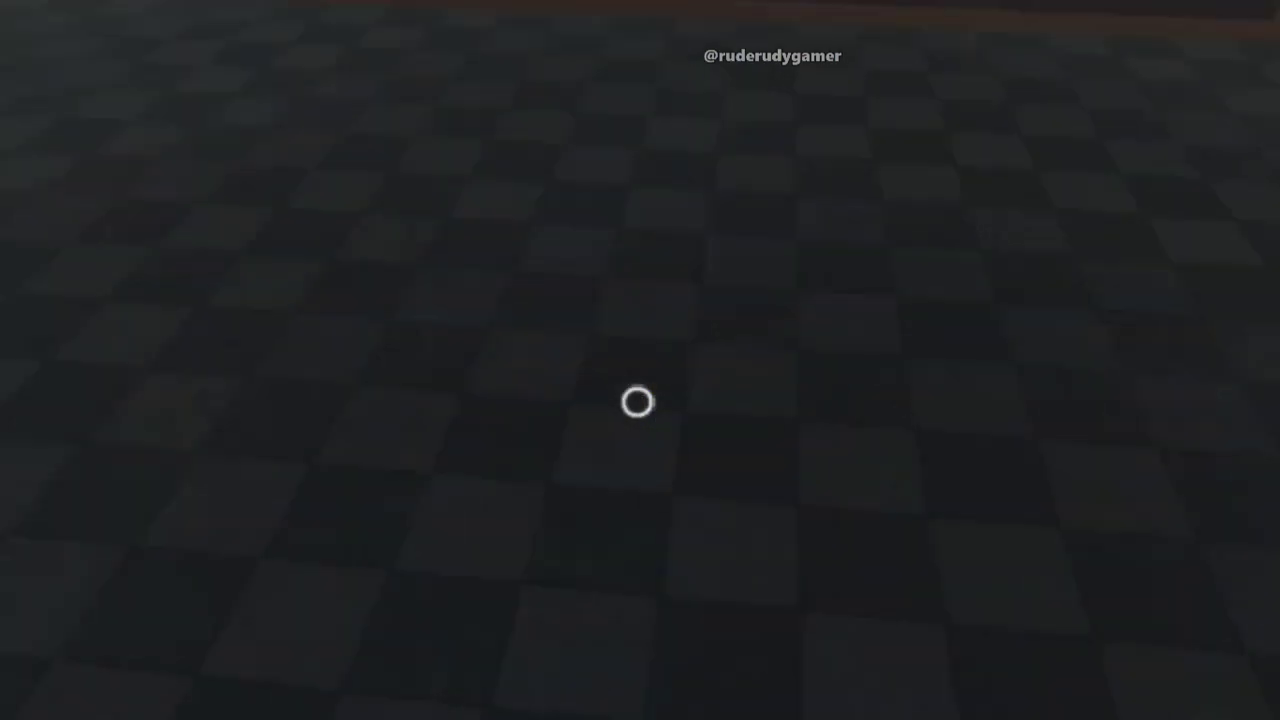
type("w")
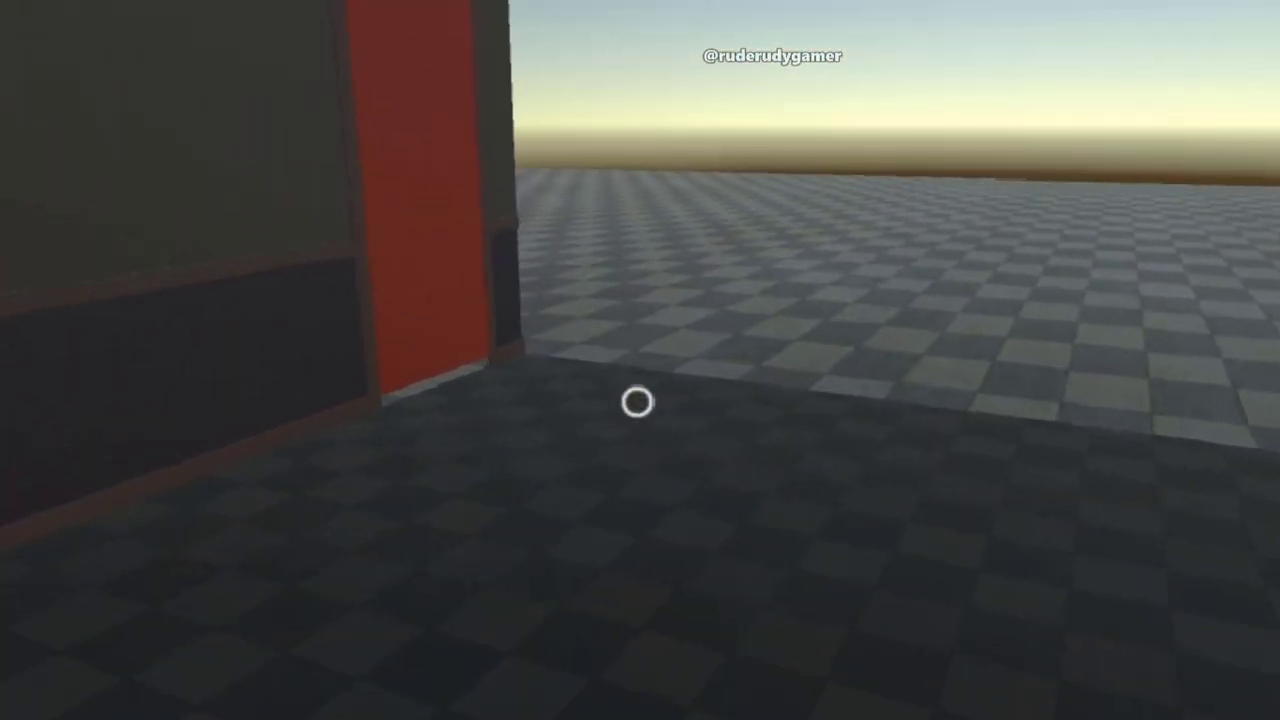
type("w")
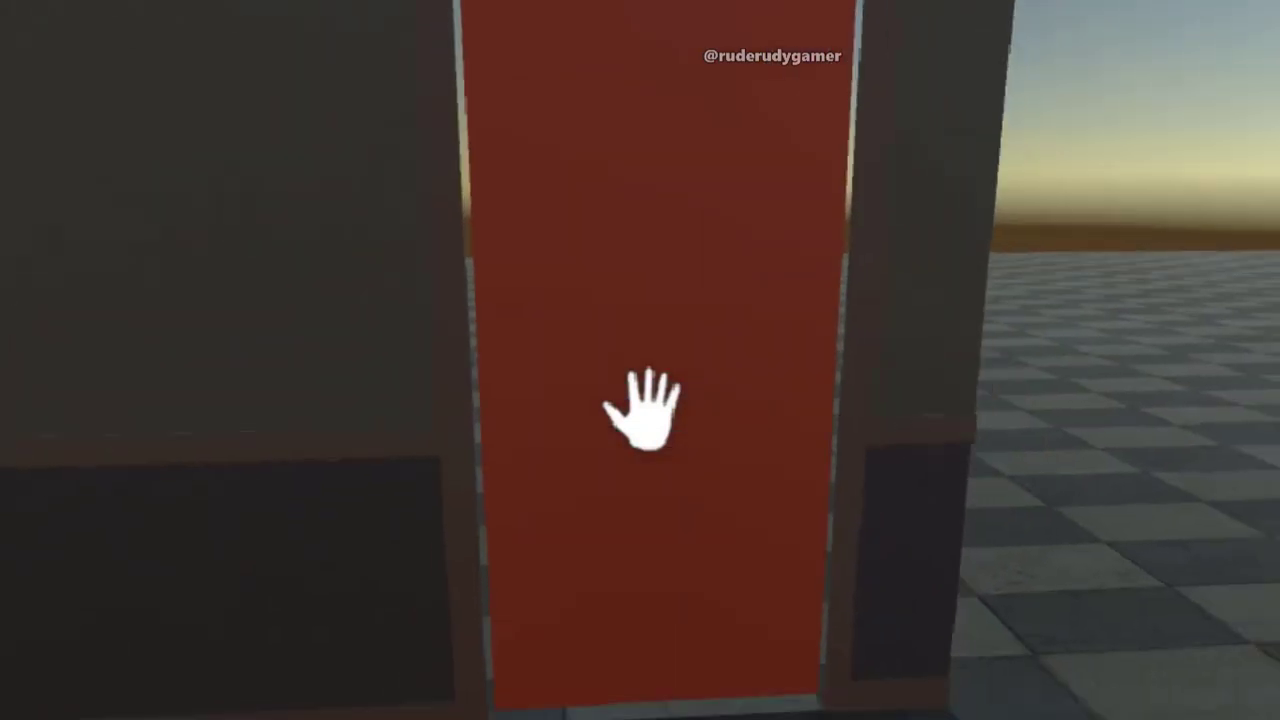
type("sw")
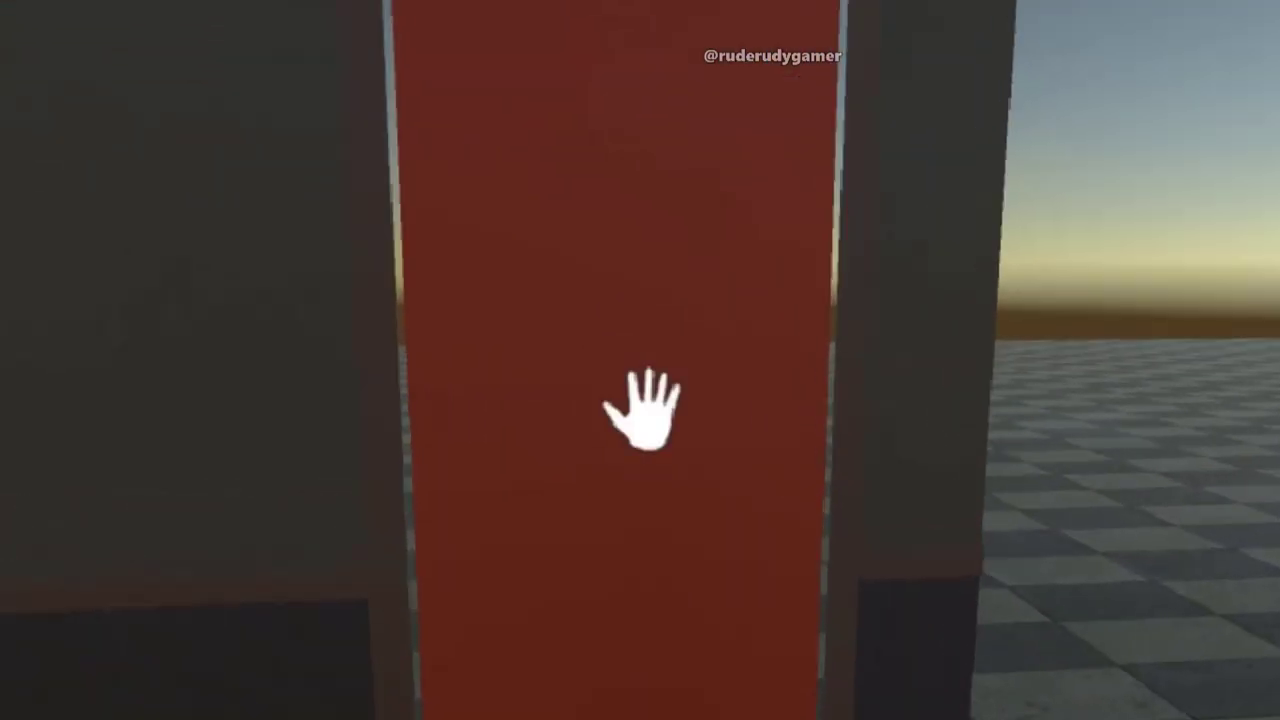
type("w")
In Play mode, open both red doors and walk through toward the batteries.
left_click(641, 410)
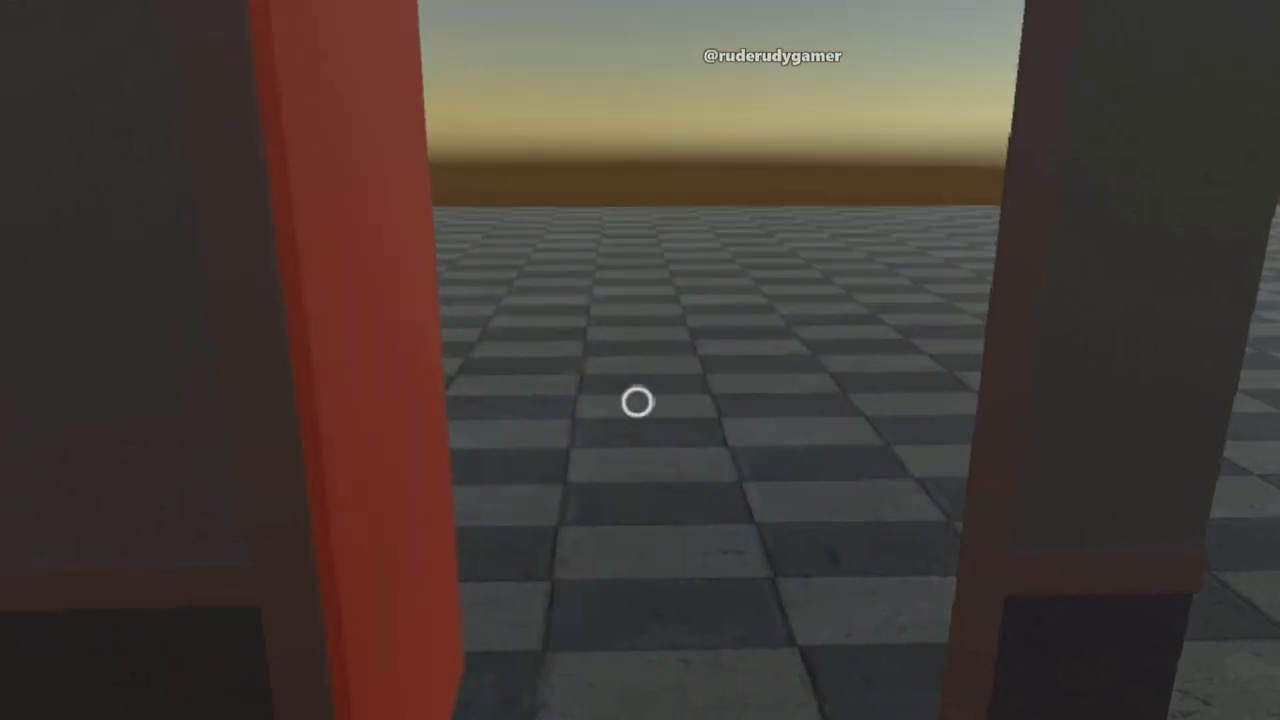
key("w")
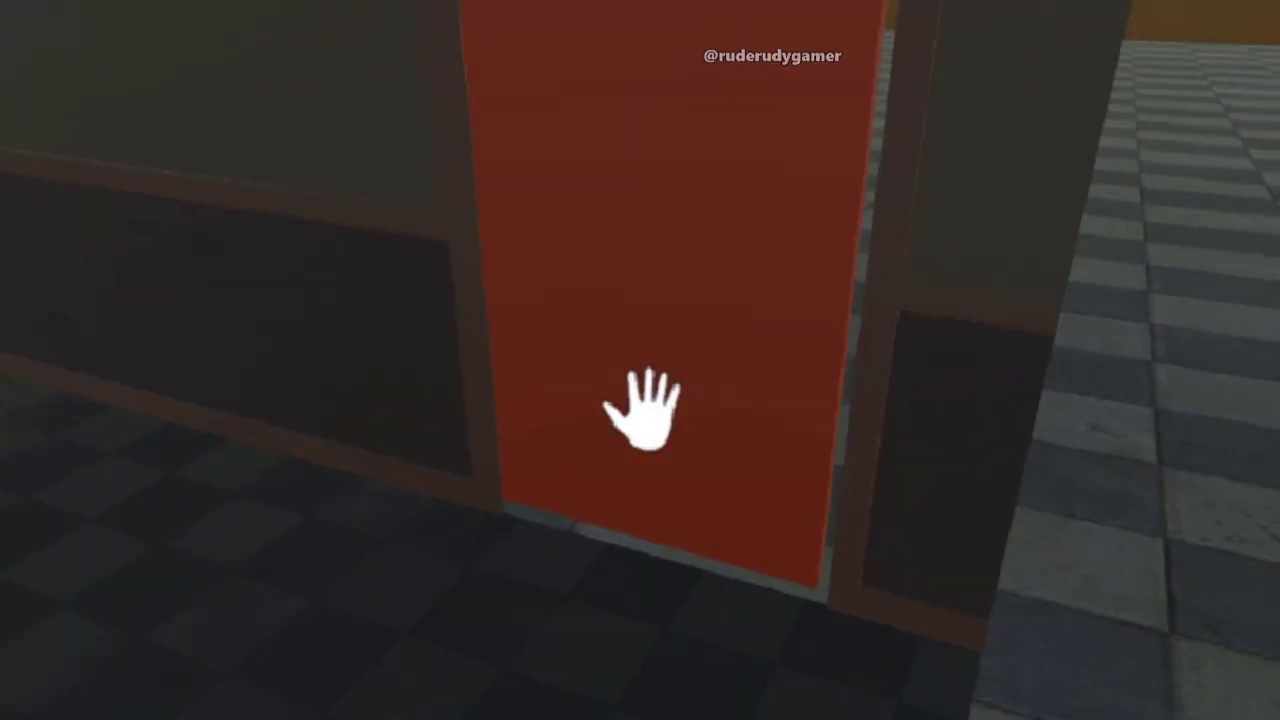
left_click(642, 410)
key("w")
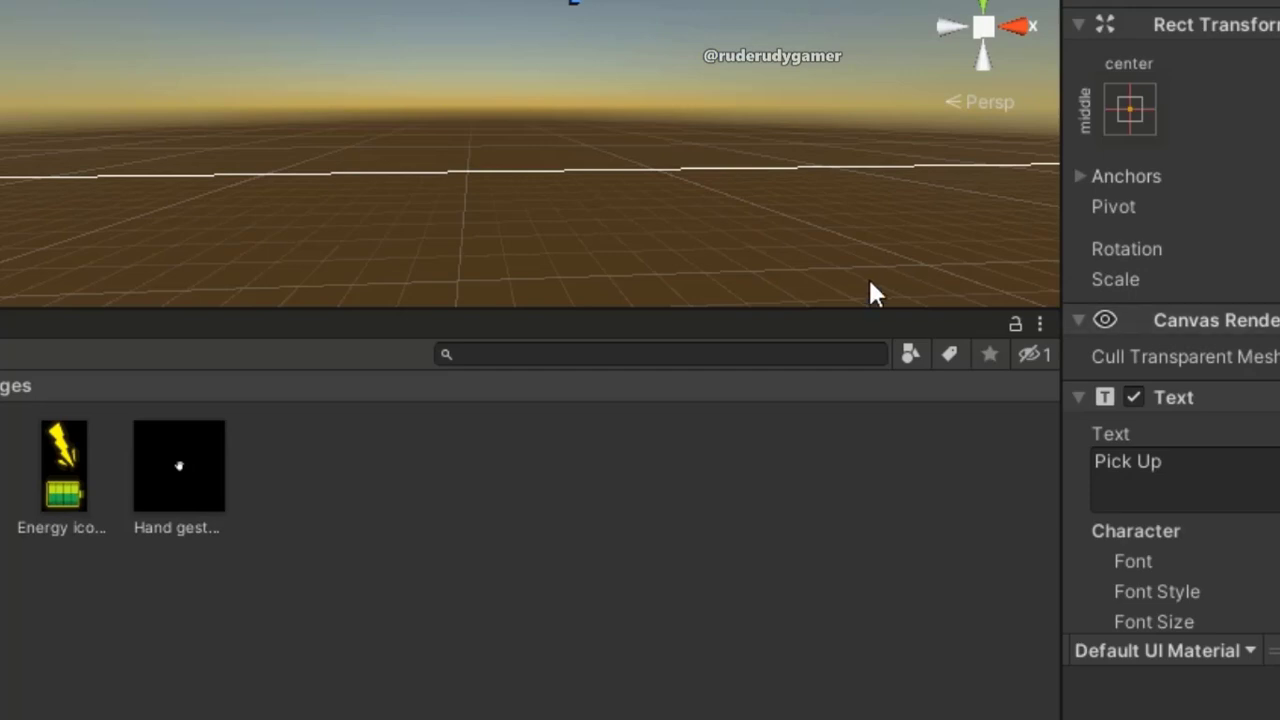
Frame and orbit the Scene view around the Pick Up [E] prompt text.
key("f")
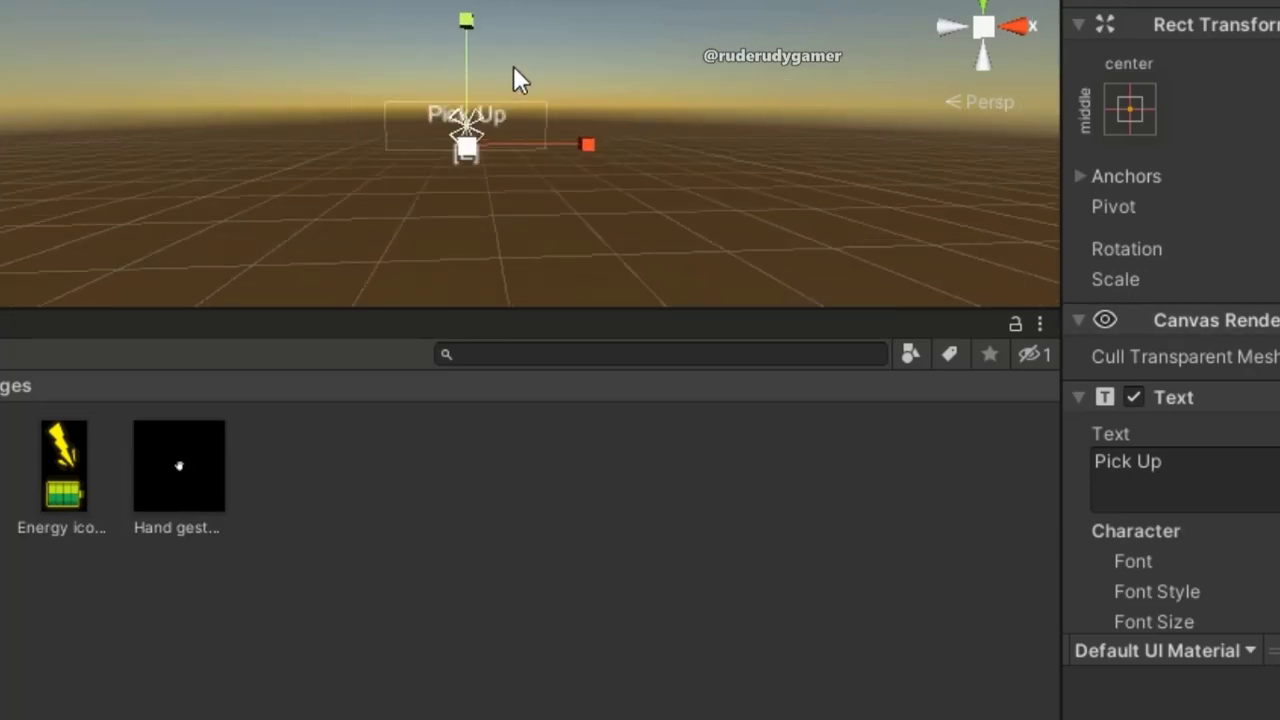
scroll(515, 75, "up", 2)
mouse_move(719, 143)
left_mouse_down("alt")
mouse_move(674, 166)
mouse_move(700, 89)
left_mouse_up("alt")
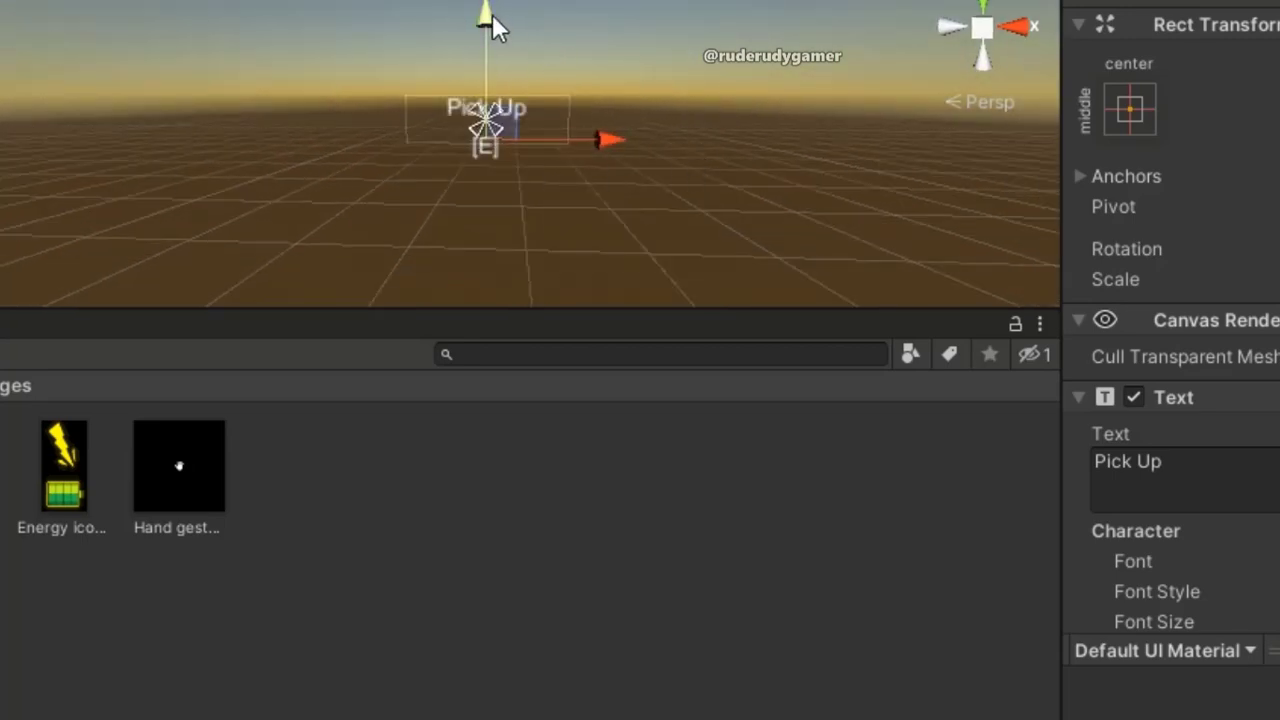
middle_click_drag(680, 176, 736, 62)
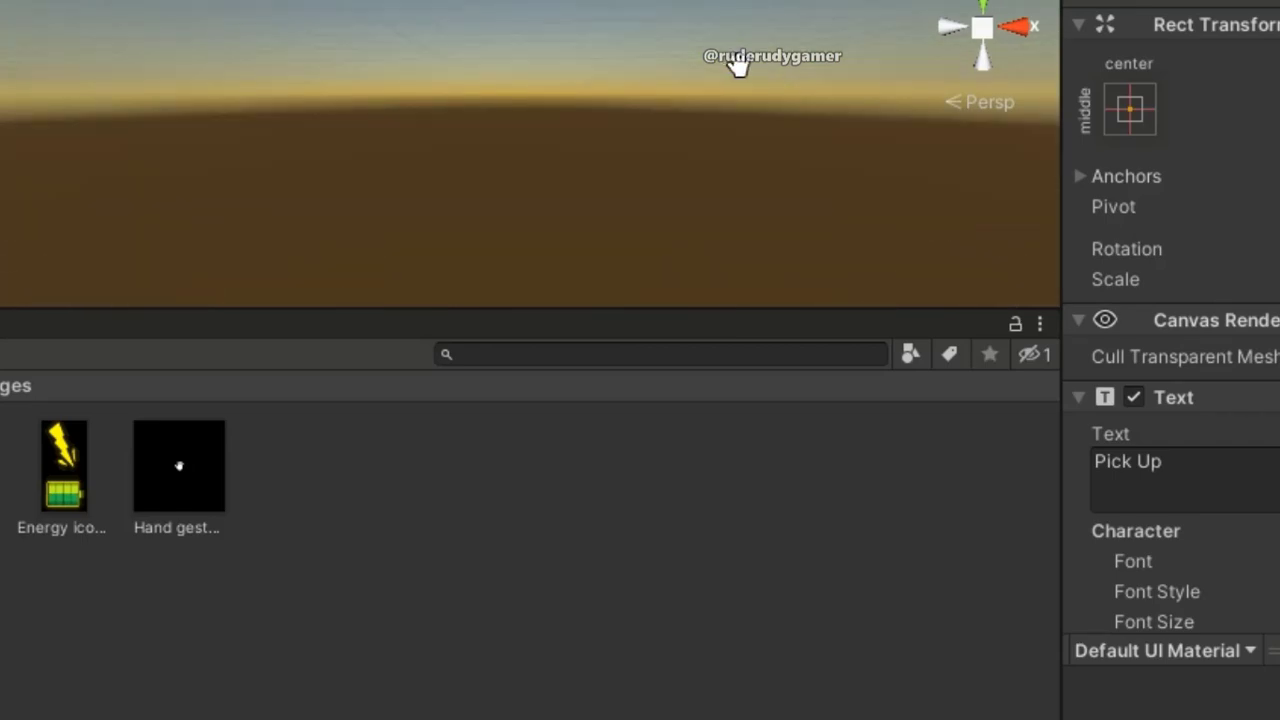
middle_click_drag(696, 139, 697, 137)
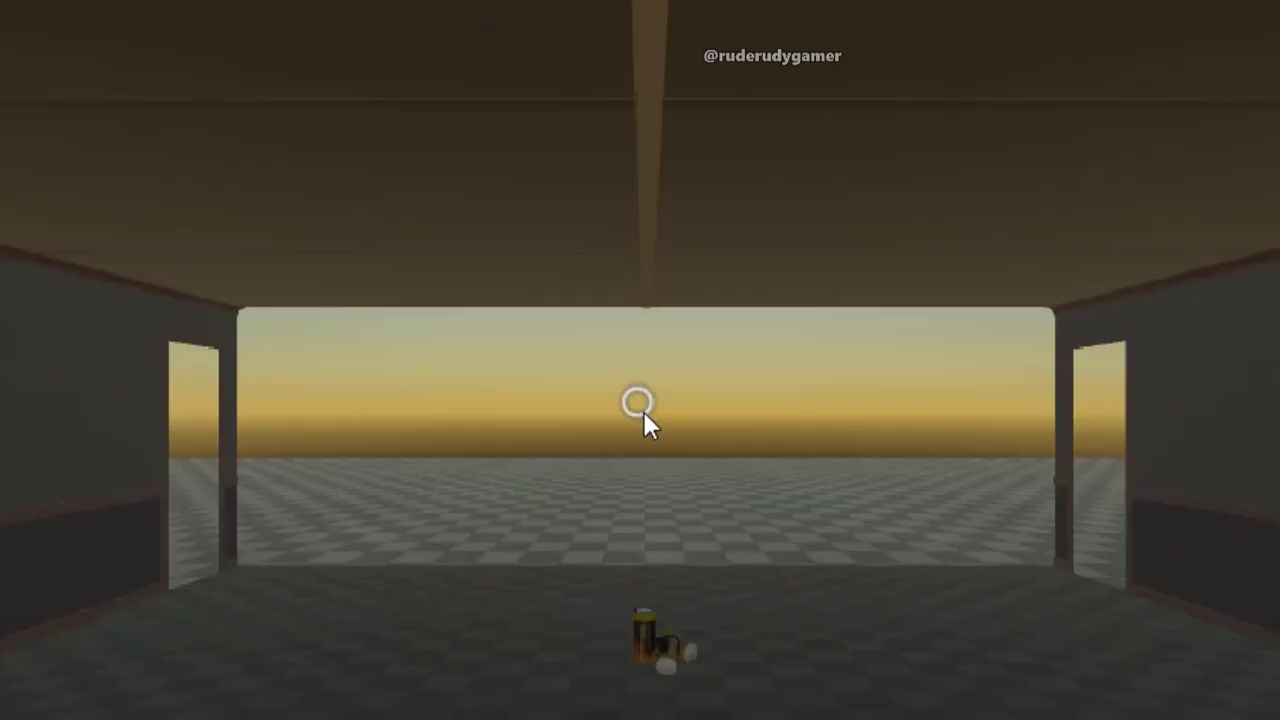
Play-test walking to the batteries, then re-centre the view on the Pick Up text.
key("w")
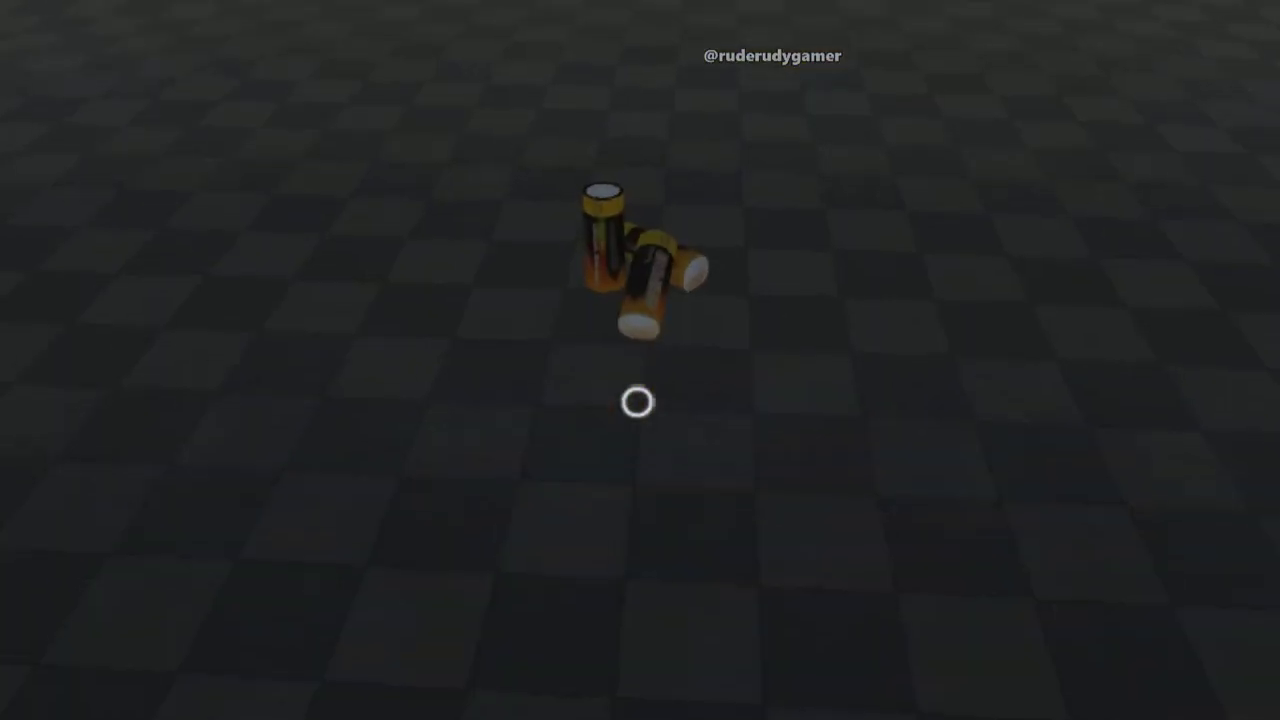
key("w")
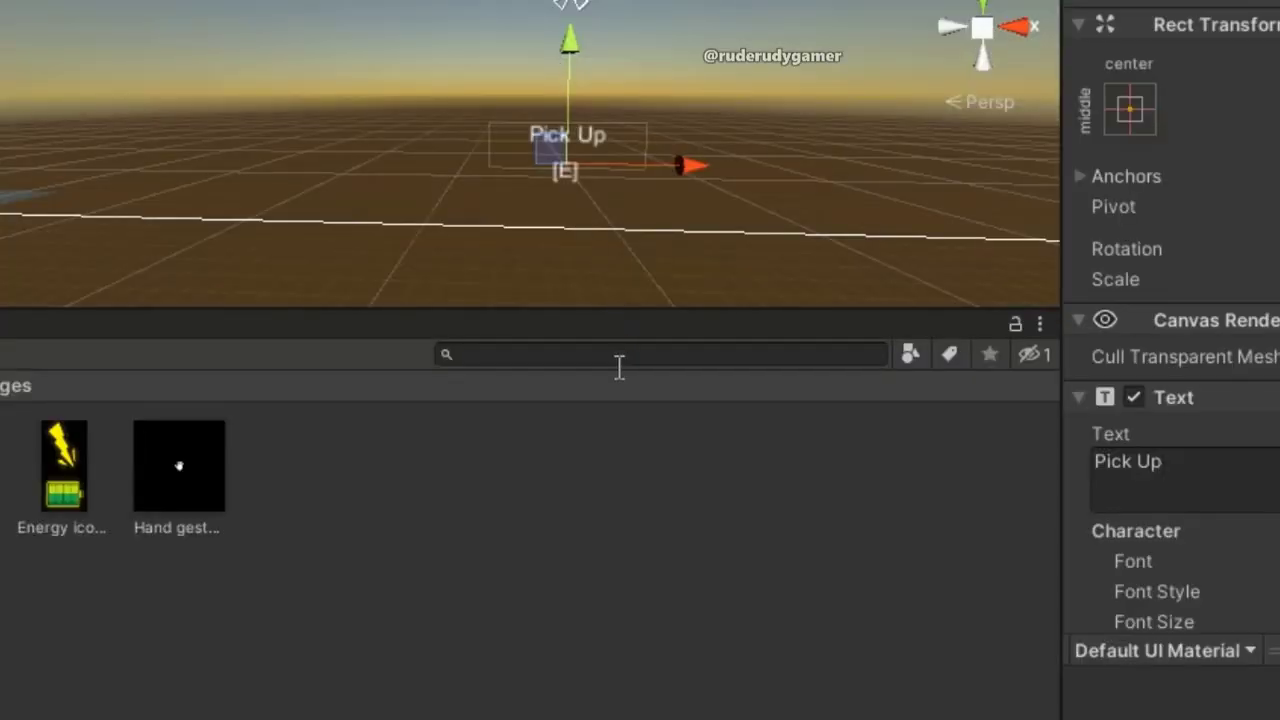
scroll(647, 146, "up", 3)
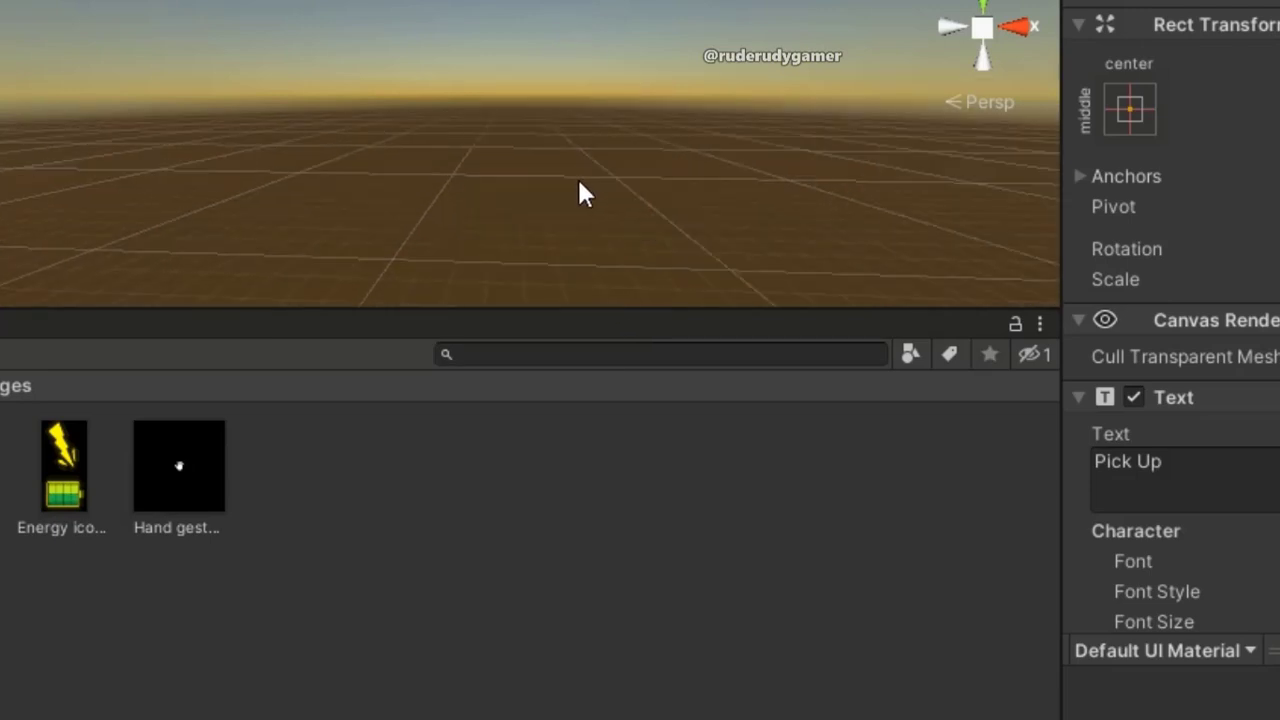
middle_click_drag(575, 176, 536, 187)
scroll(530, 182, "down", 3)
scroll(520, 155, "down", 2)
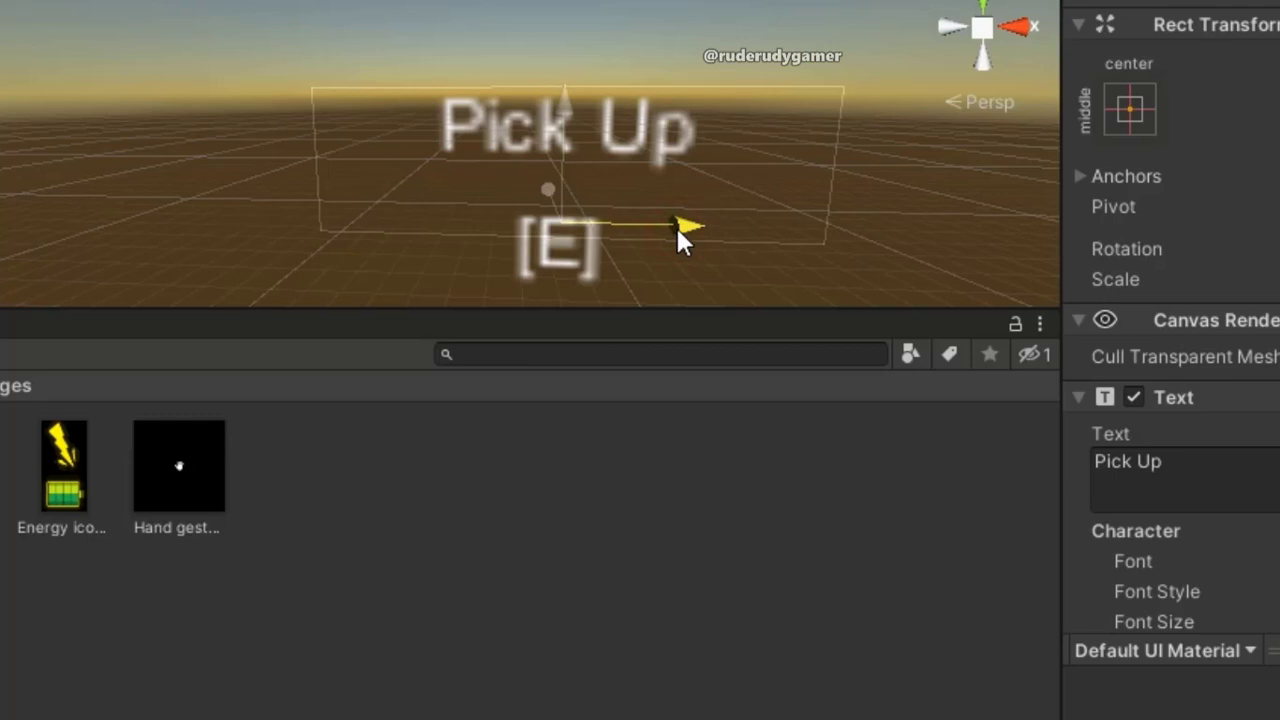
key("f")
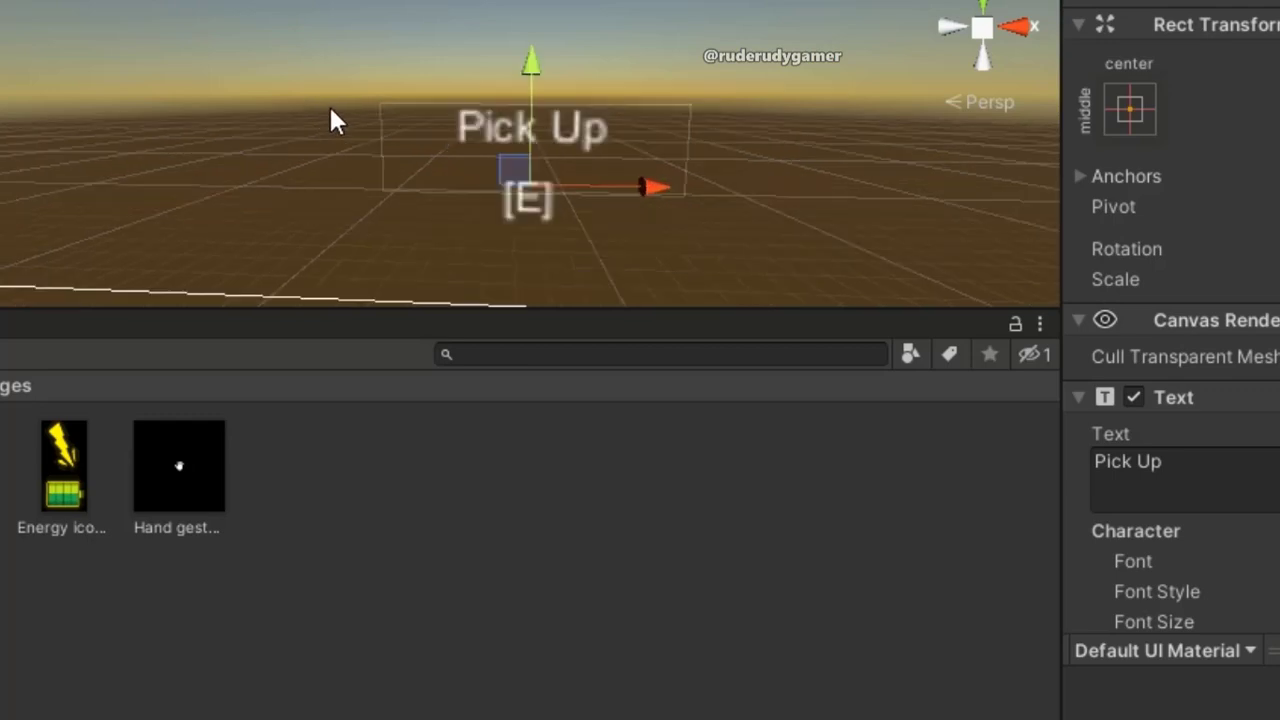
scroll(331, 110, "down", 2)
scroll(335, 92, "down", 2)
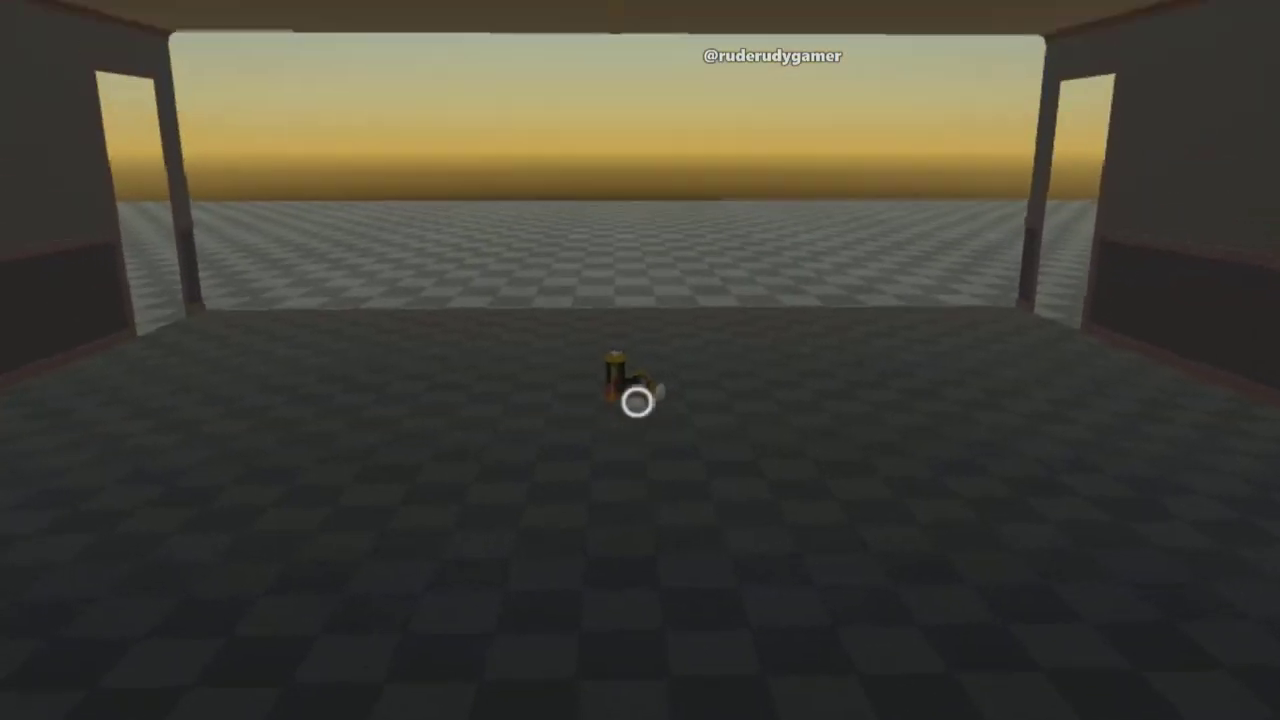
Walk up to the batteries and aim the crosshair to show the Pick Up prompt.
key("w")
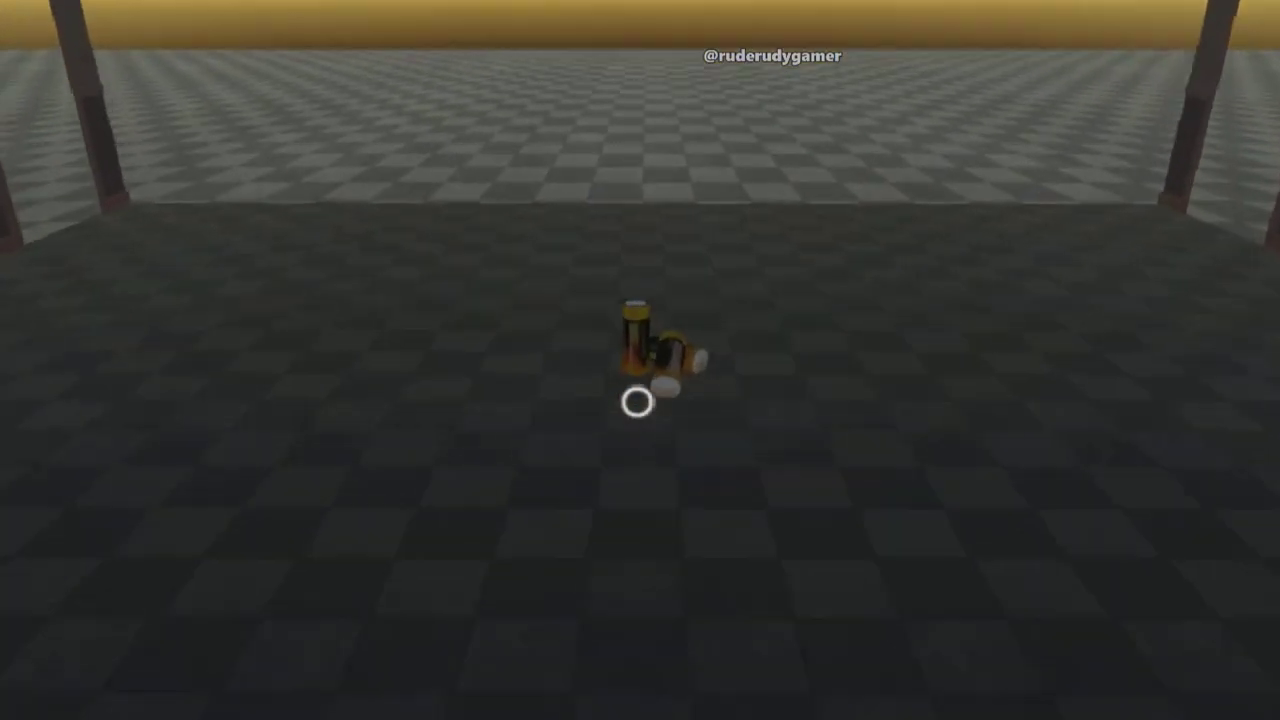
key("w")
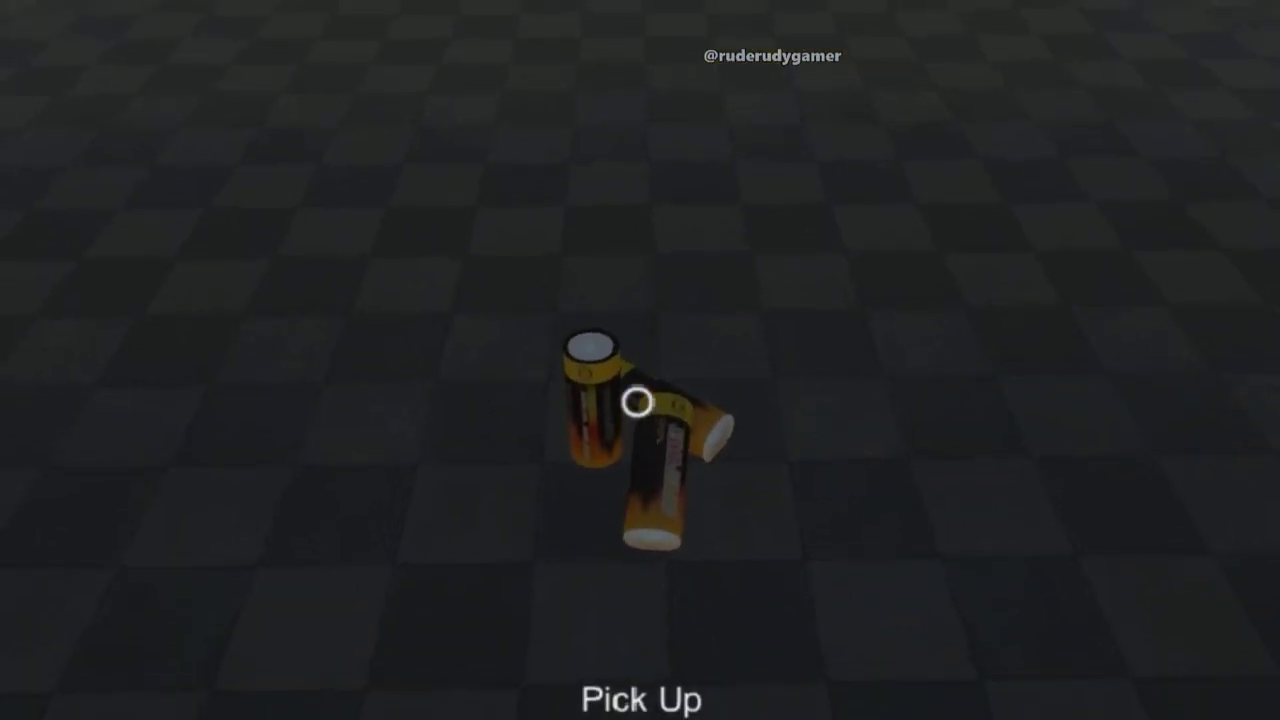
key("w")
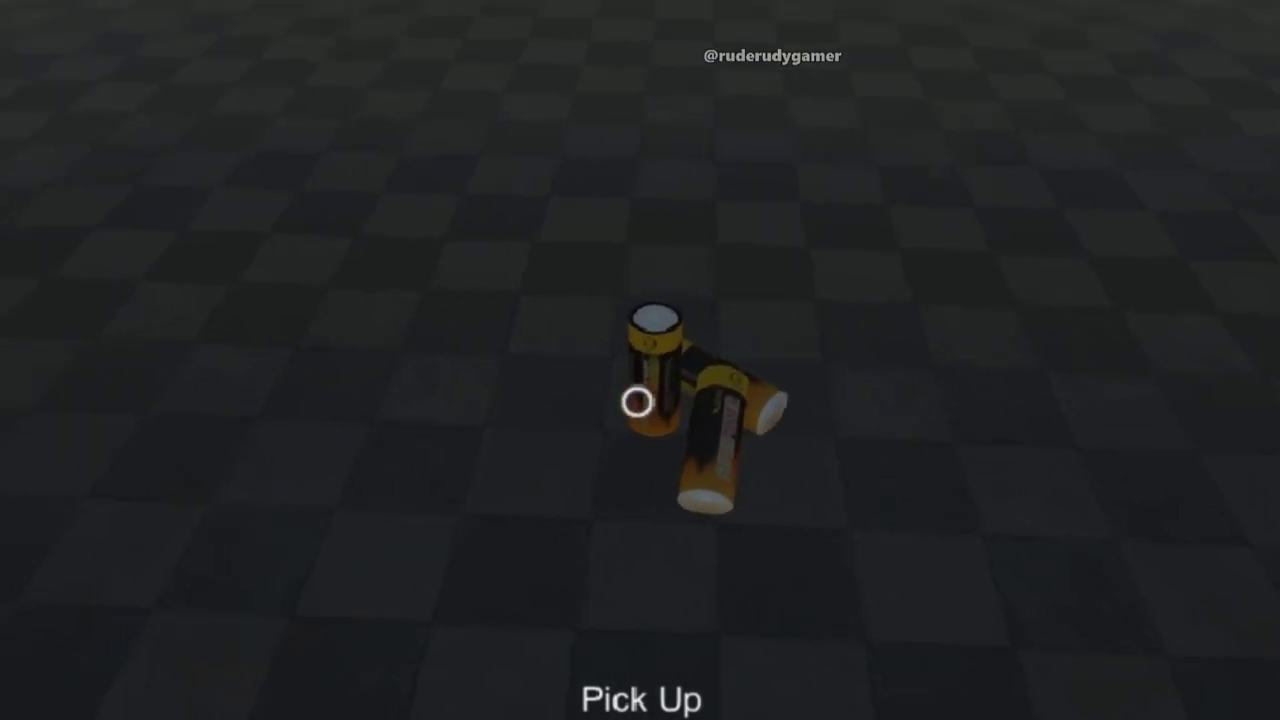
key("a")
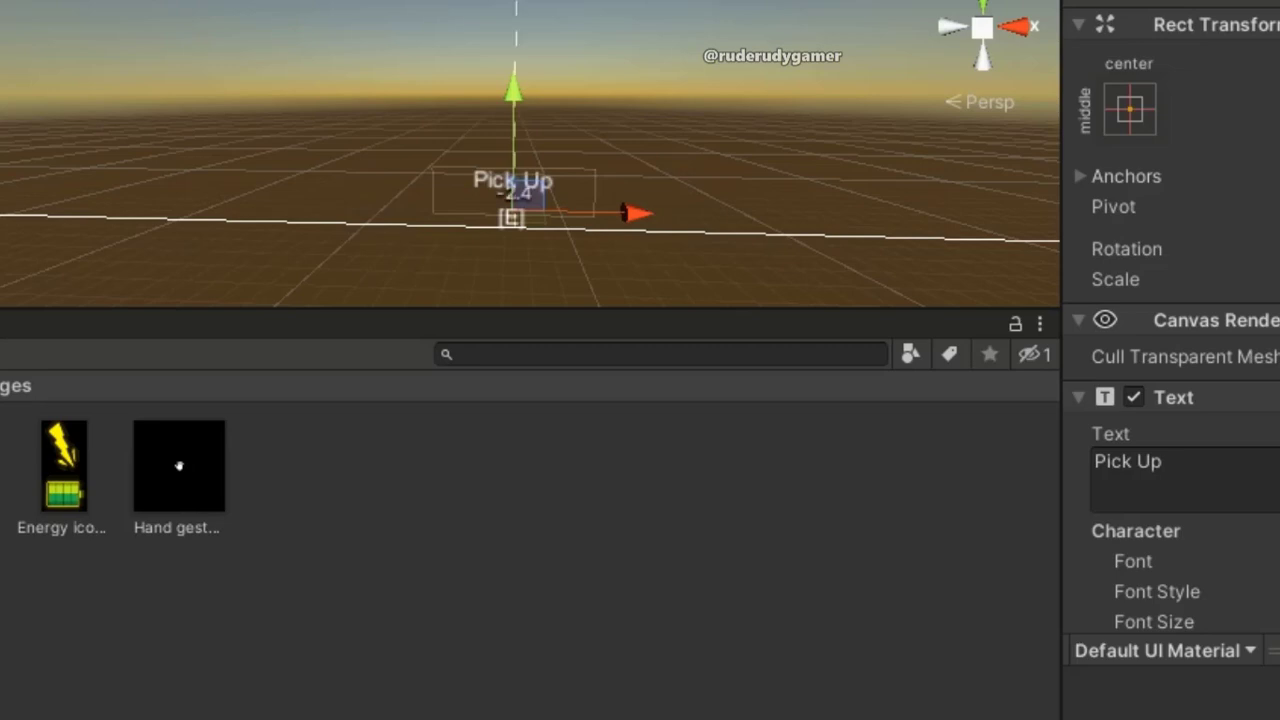
Nudge the Pick Up text along X with the move gizmo in the Scene view.
left_click_drag(524, 195, 526, 195)
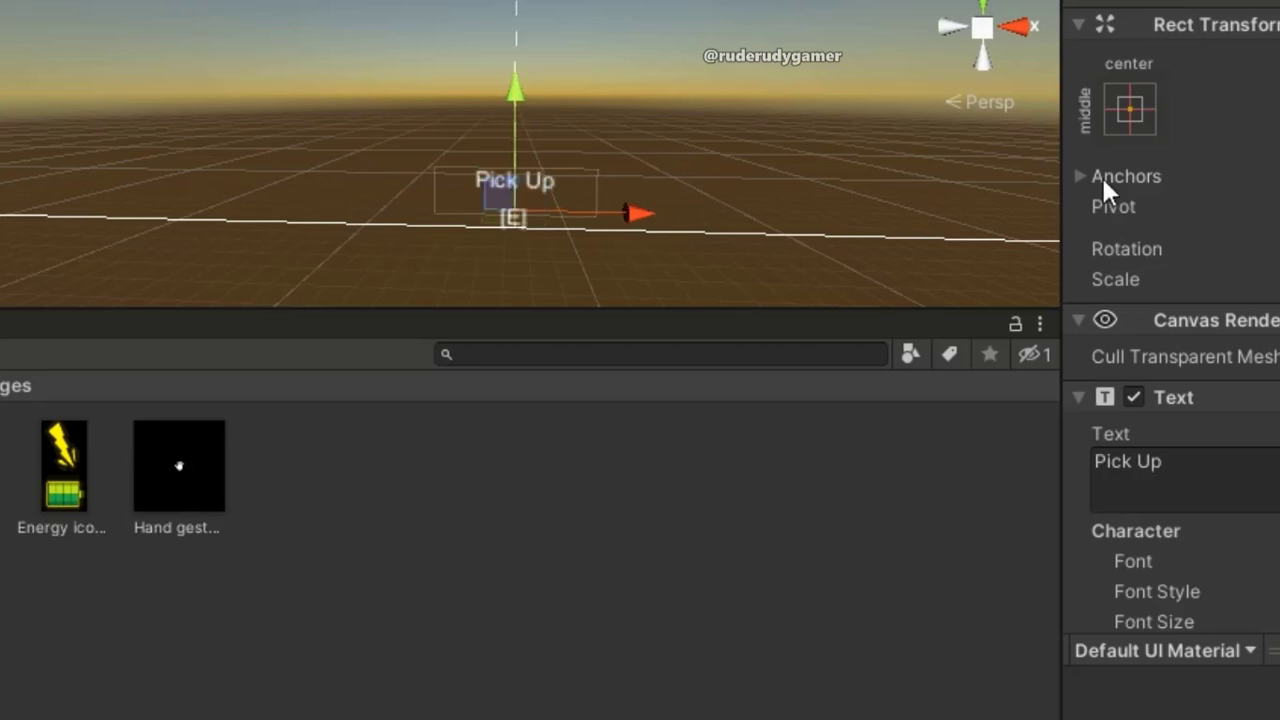
scroll(588, 205, "up", 3)
middle_click_drag(586, 214, 469, 100)
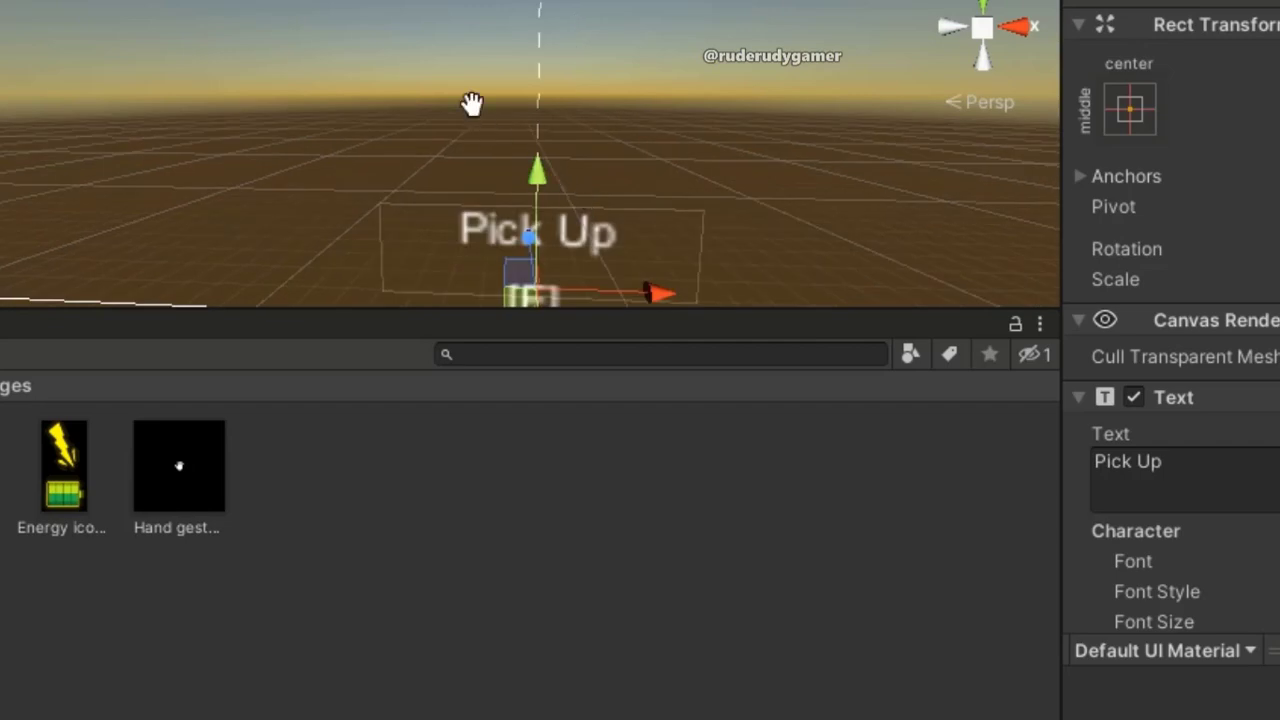
left_click_drag(628, 148, 612, 142)
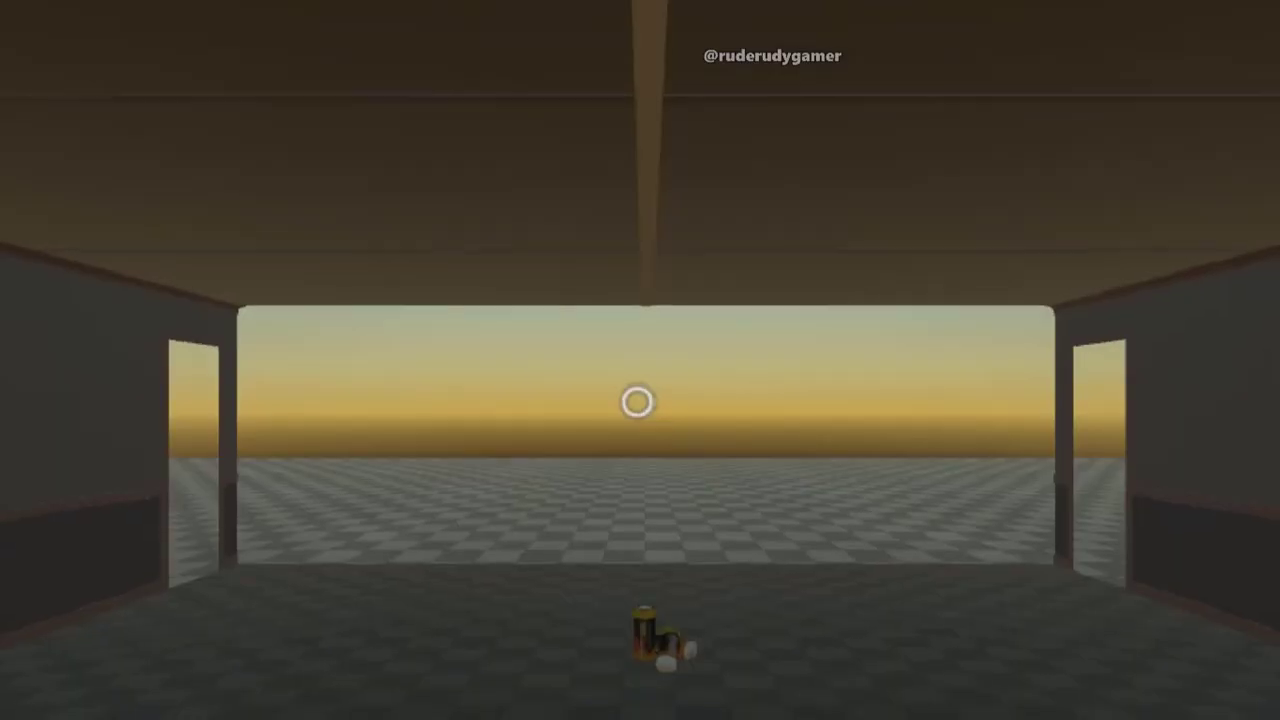
Play-test the battery prompt, move the Pick Up text lower, and open the red door.
key("w")
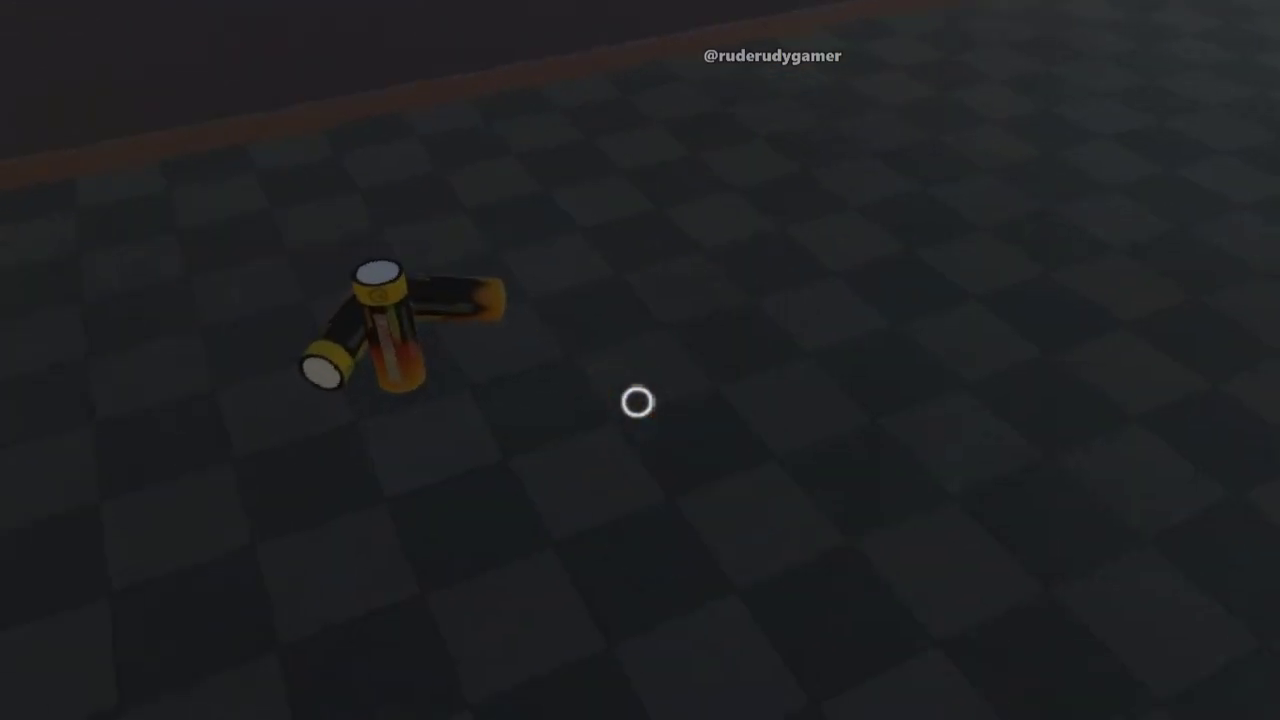
key("w")
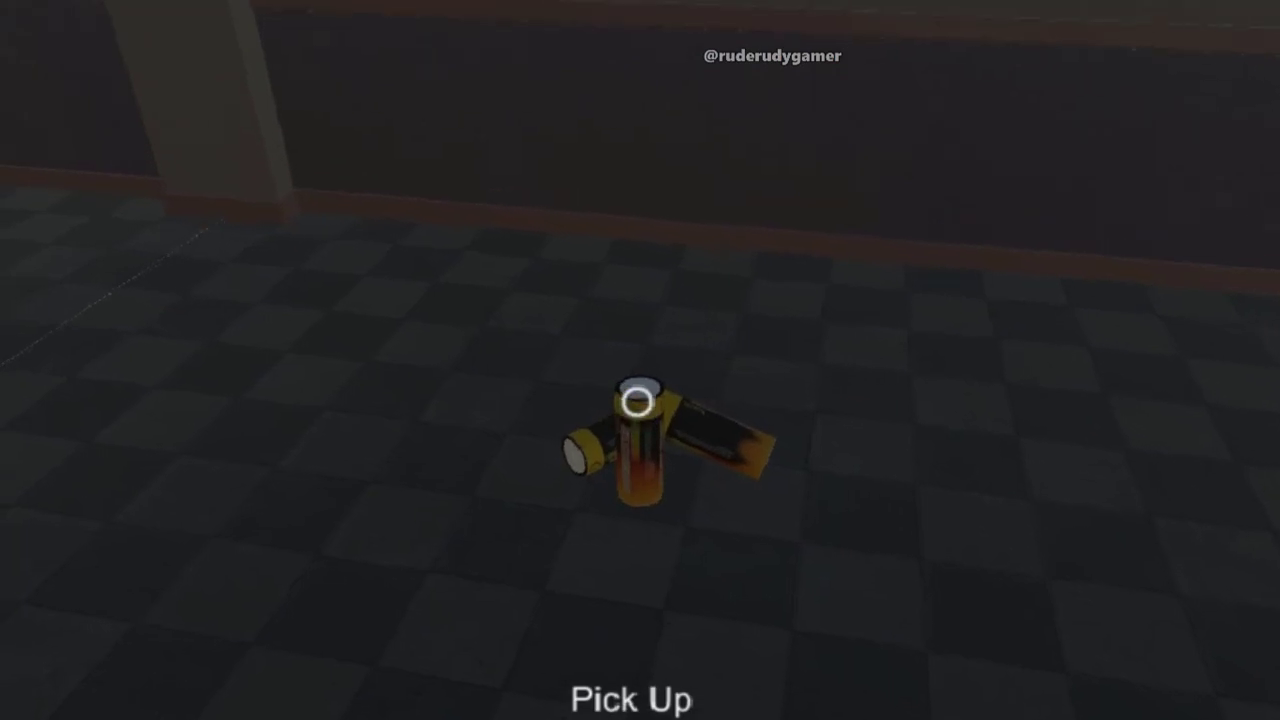
key("w")
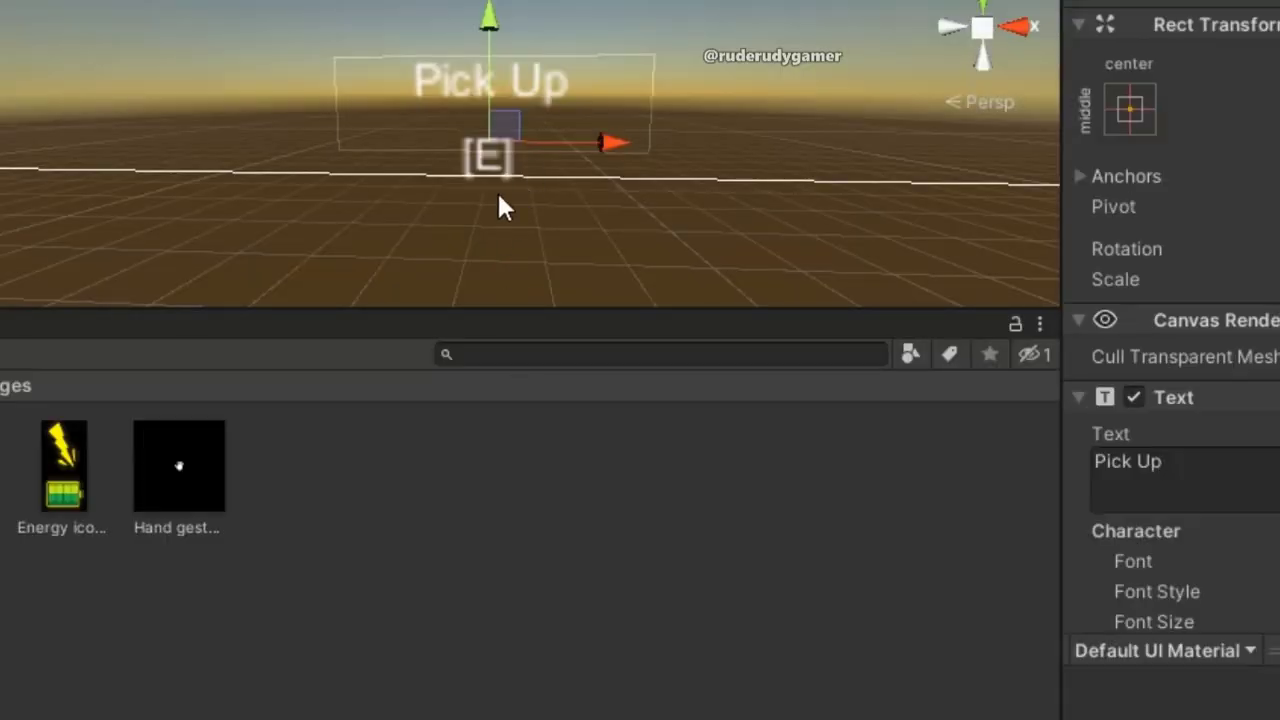
left_click_drag(485, 38, 509, 73)
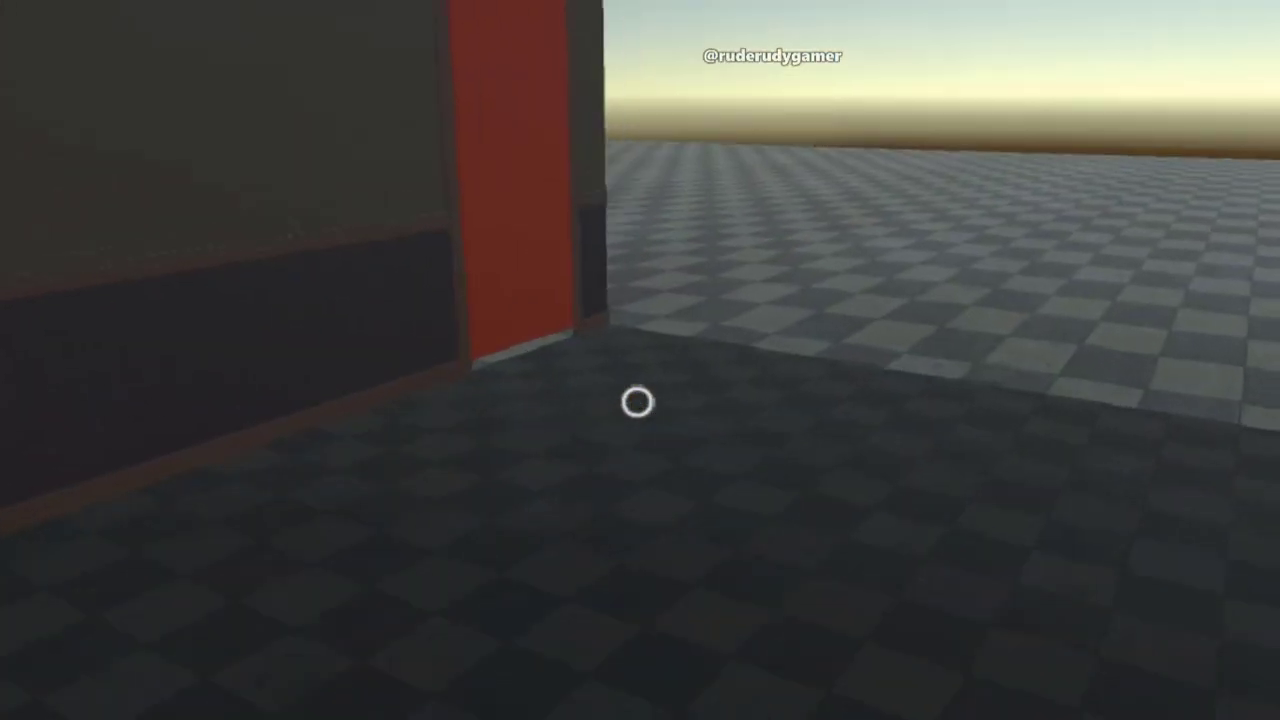
key("w")
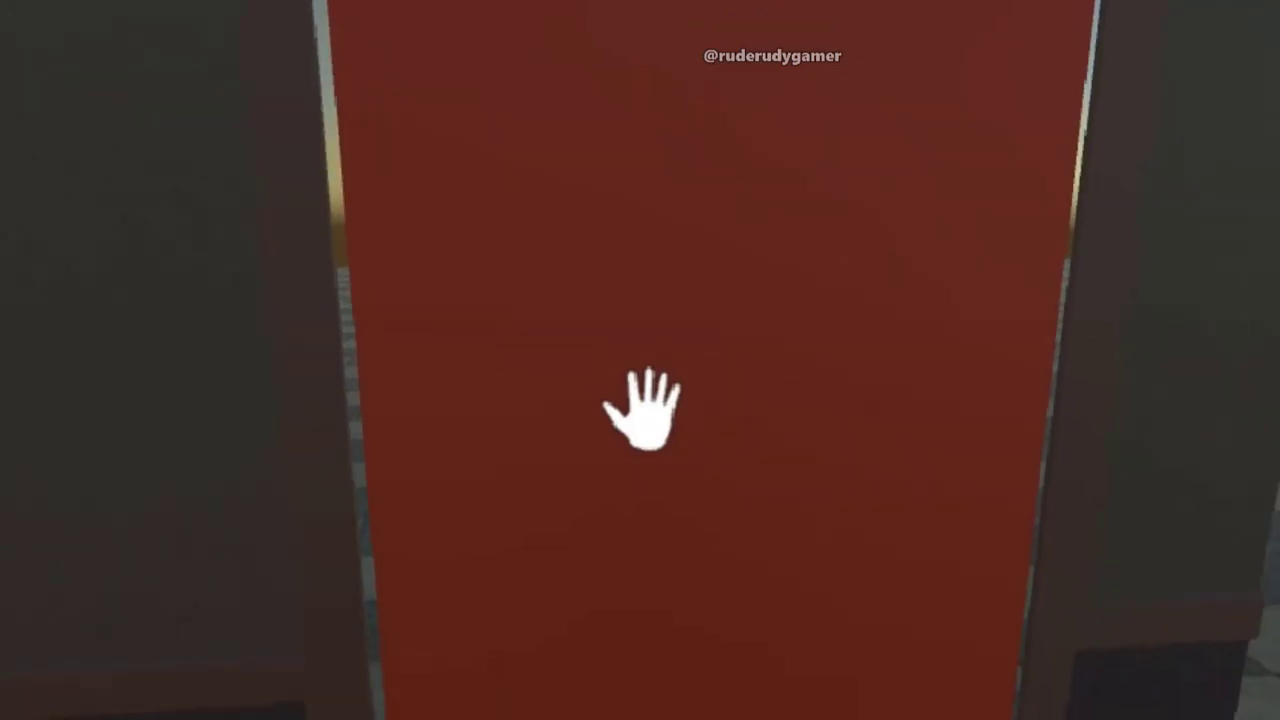
left_click(641, 410)
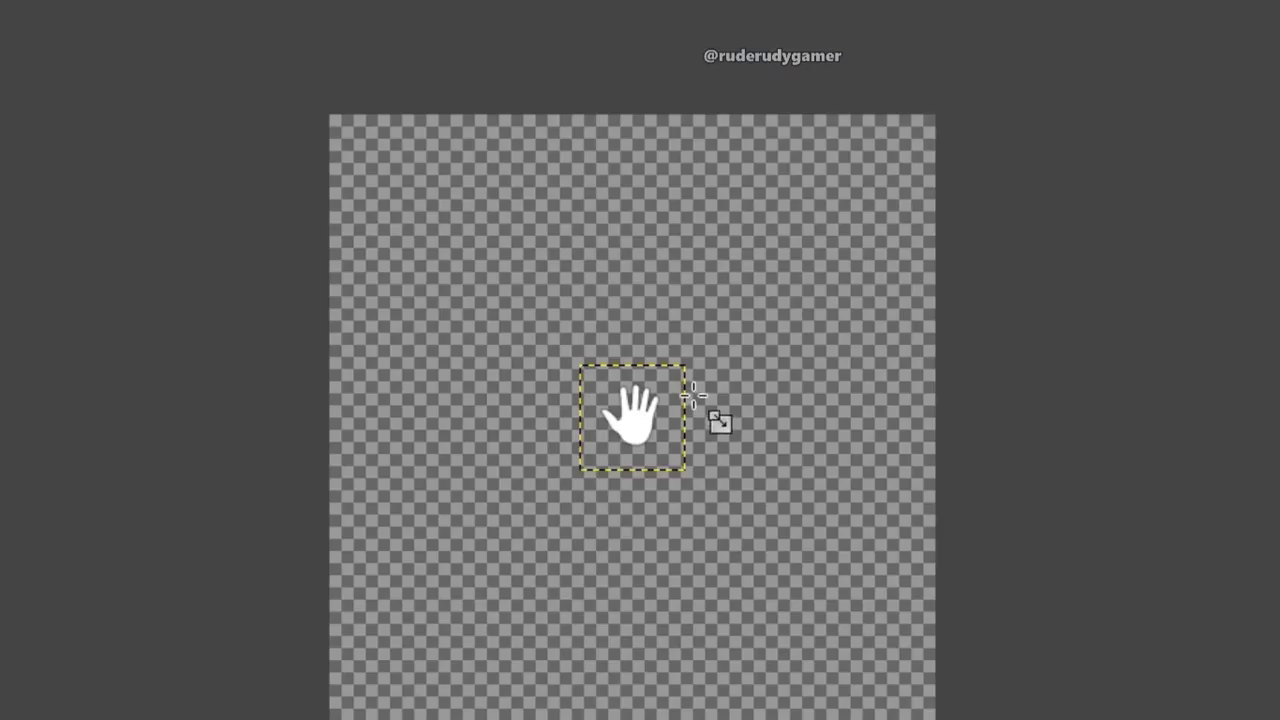
Scale the hand icon layer down to 43×43 pixels.
left_click(663, 388)
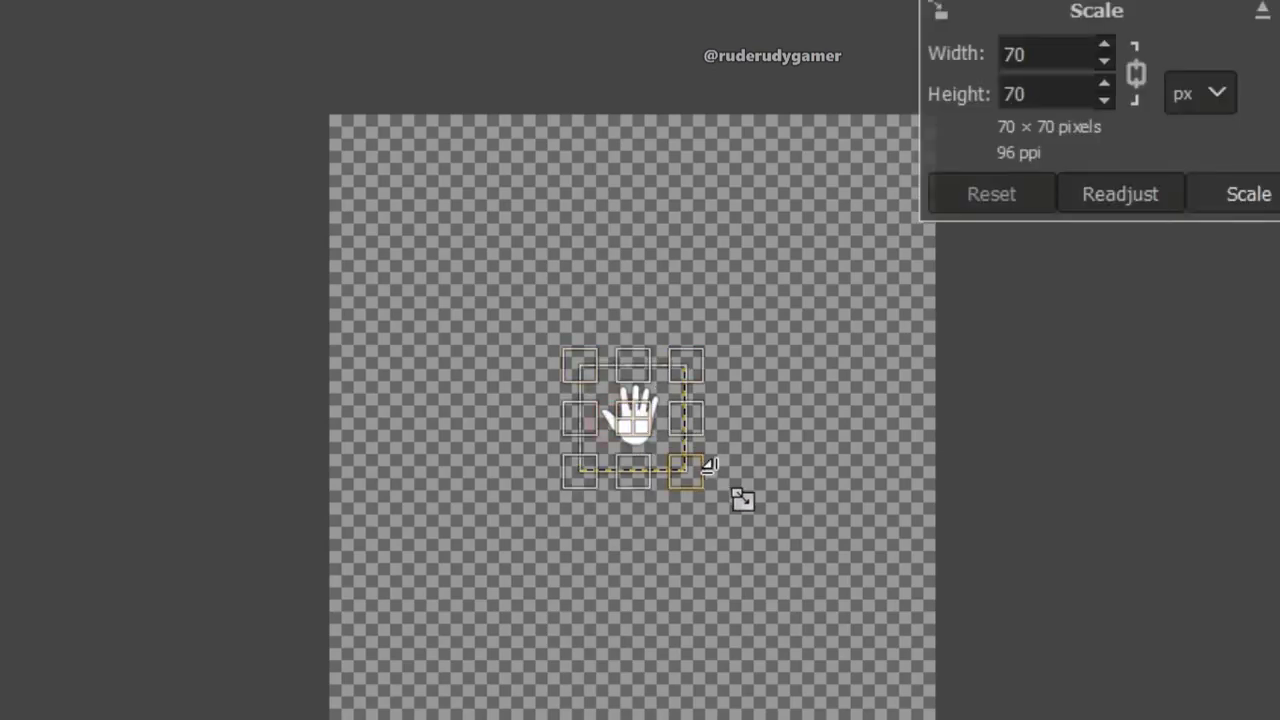
left_click_drag(726, 510, 683, 462)
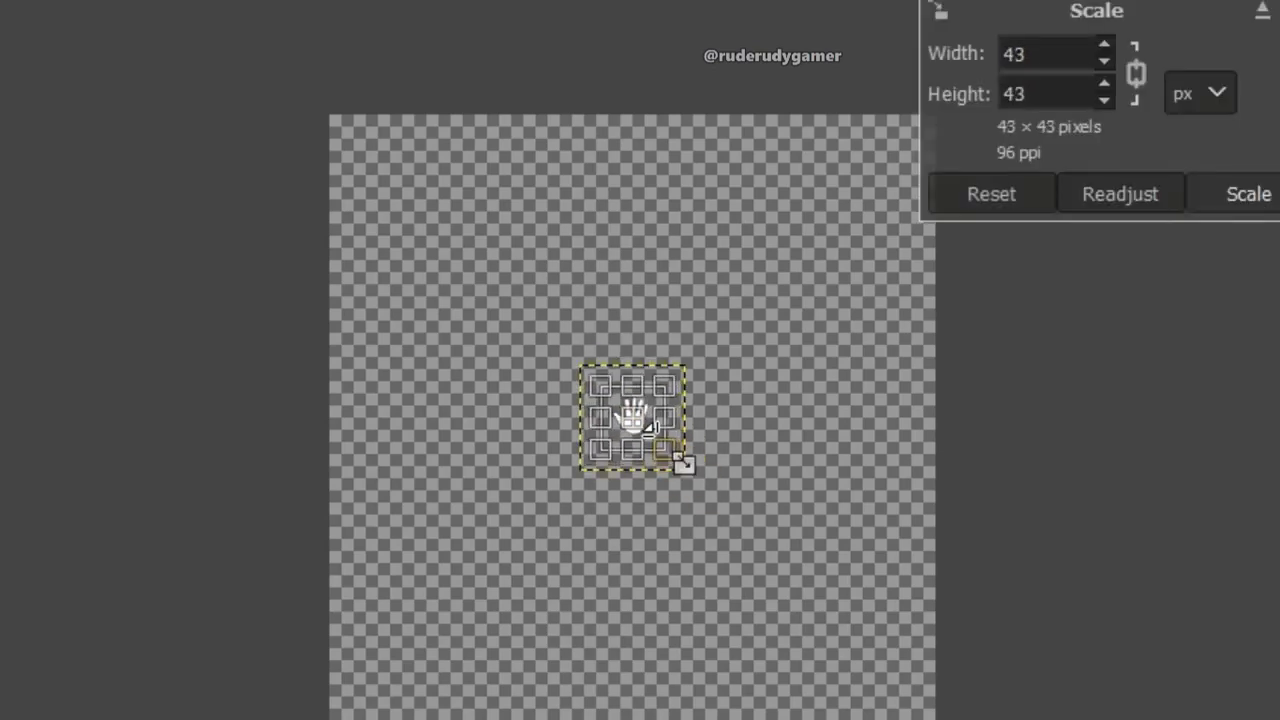
left_click(1240, 196)
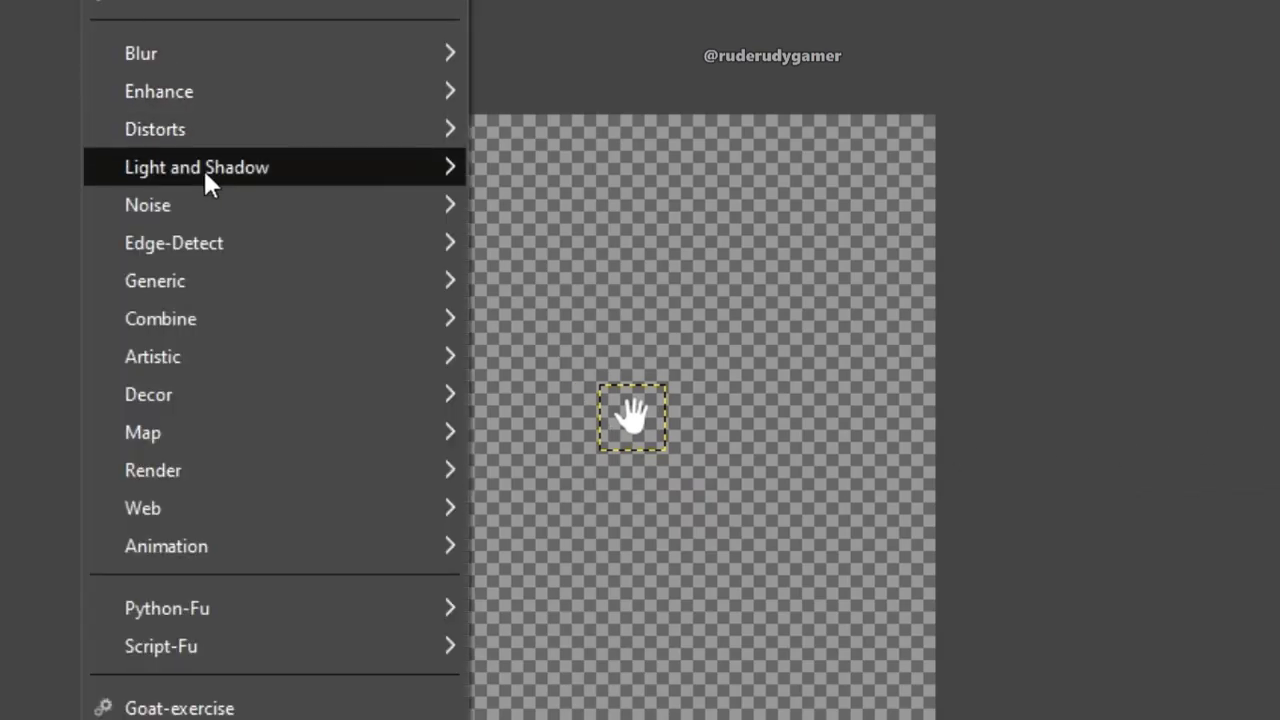
Apply Noise Reduction to the hand with increased strength.
mouse_move(203, 167)
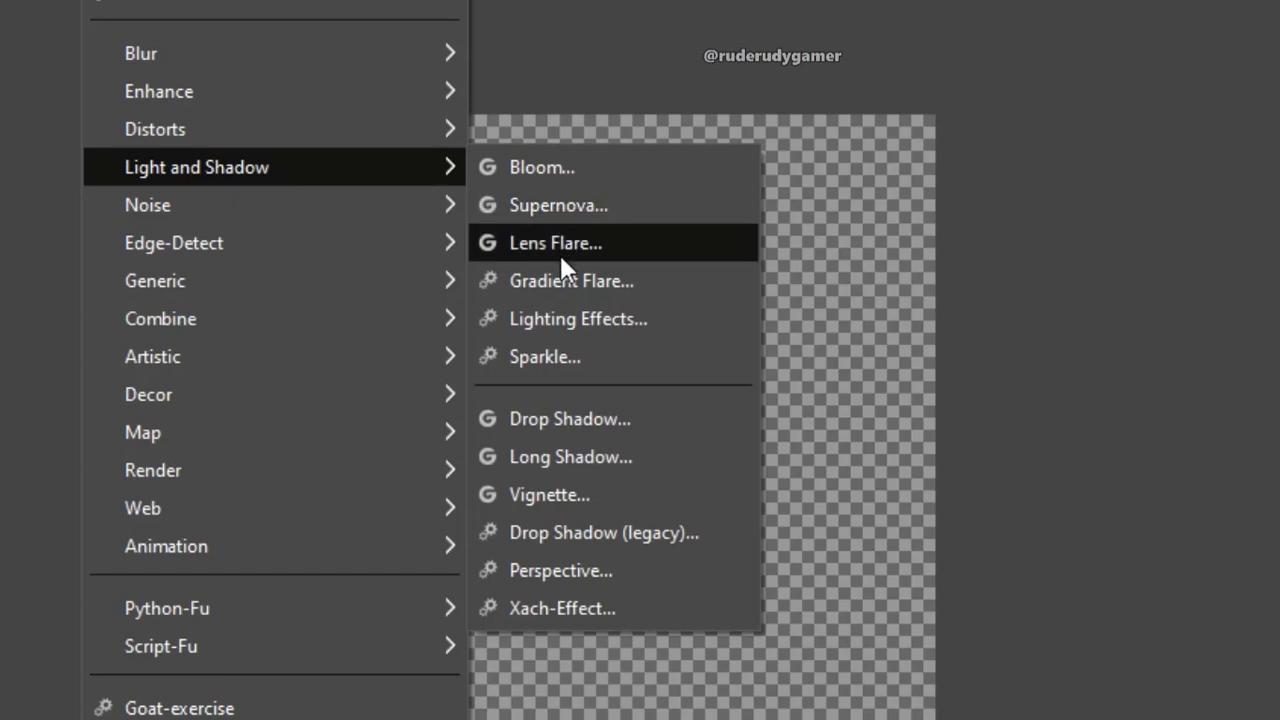
mouse_move(331, 106)
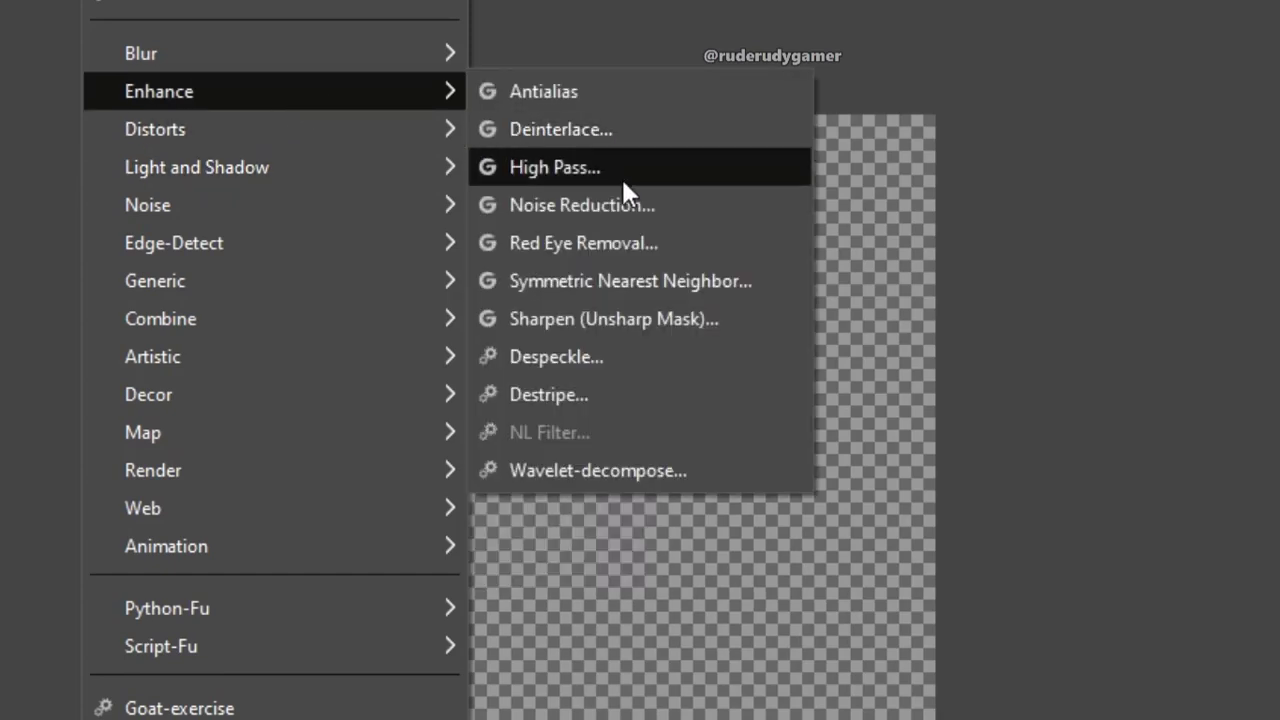
left_click(610, 201)
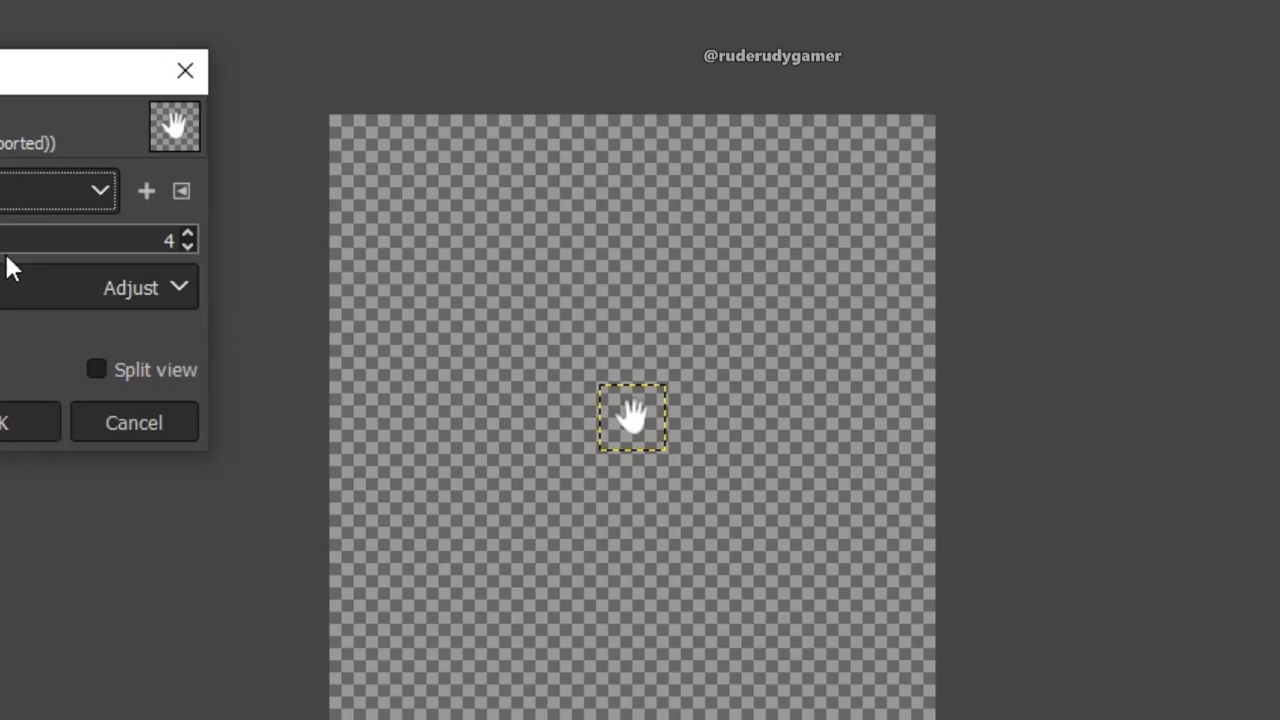
left_click_drag(12, 242, 242, 252)
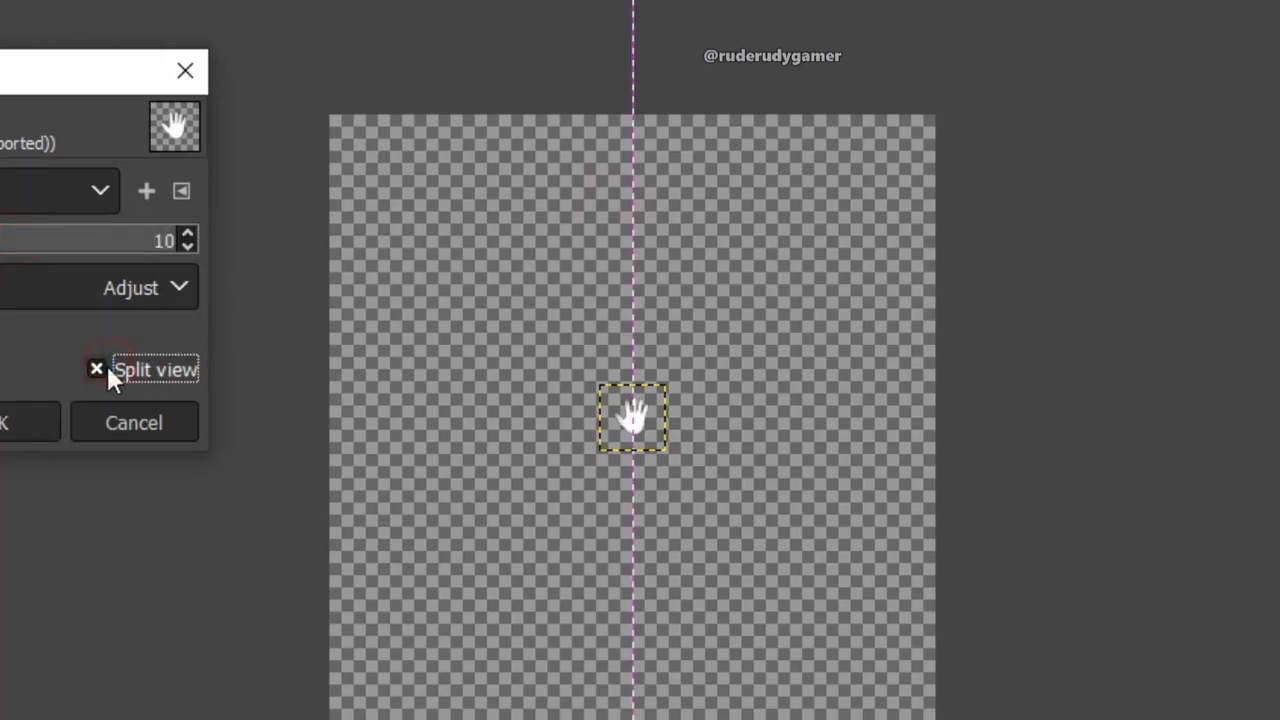
left_click(97, 370)
left_click(8, 424)
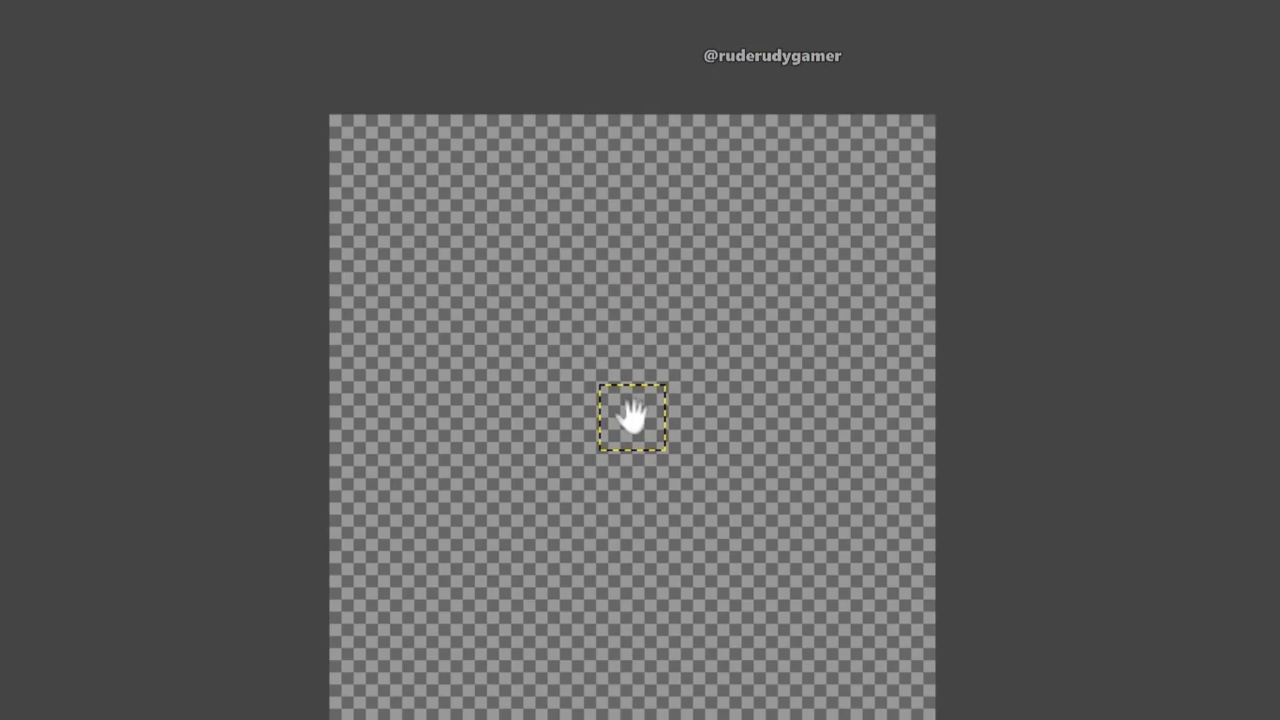
Bring up the Filters > Light and Shadow > Drop Shadow settings for the hand.
left_click(45, 0)
mouse_move(115, 0)
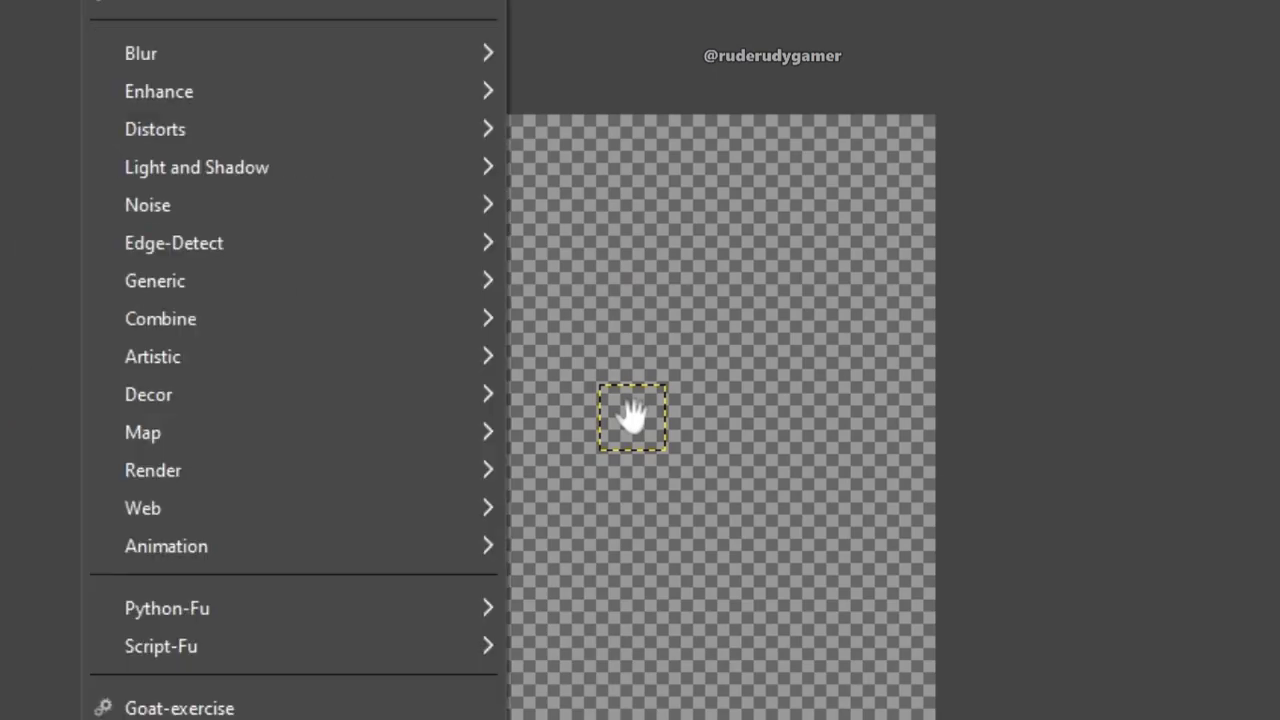
mouse_move(225, 160)
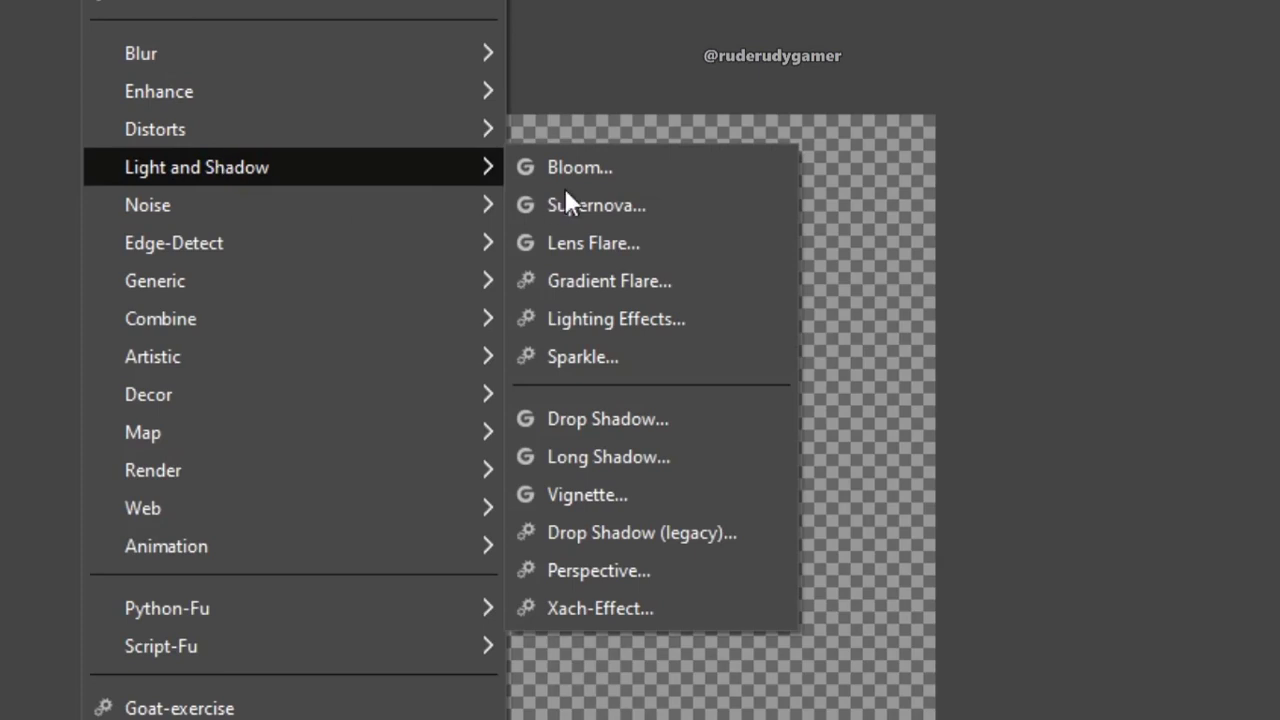
left_click(603, 412)
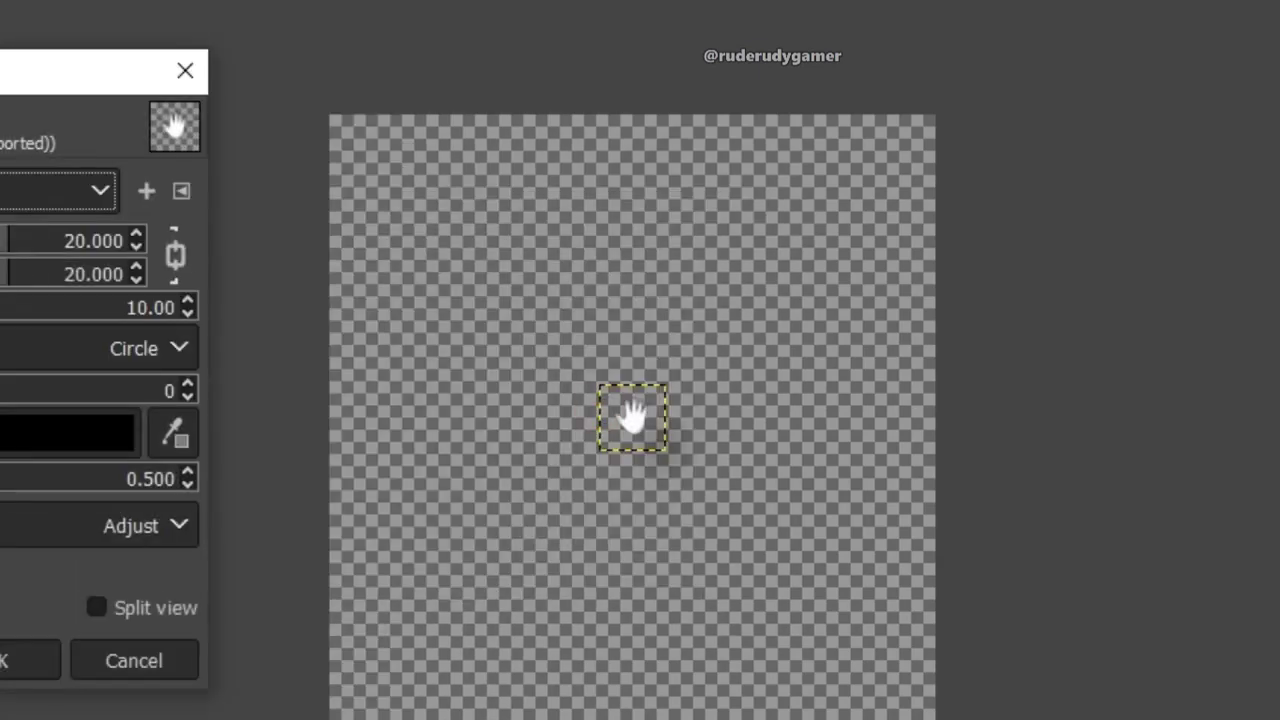
Apply a centred drop shadow: offset -0.258, blur 1.27, grow radius 1, opacity 1.076.
left_click_drag(75, 274, 75, 274)
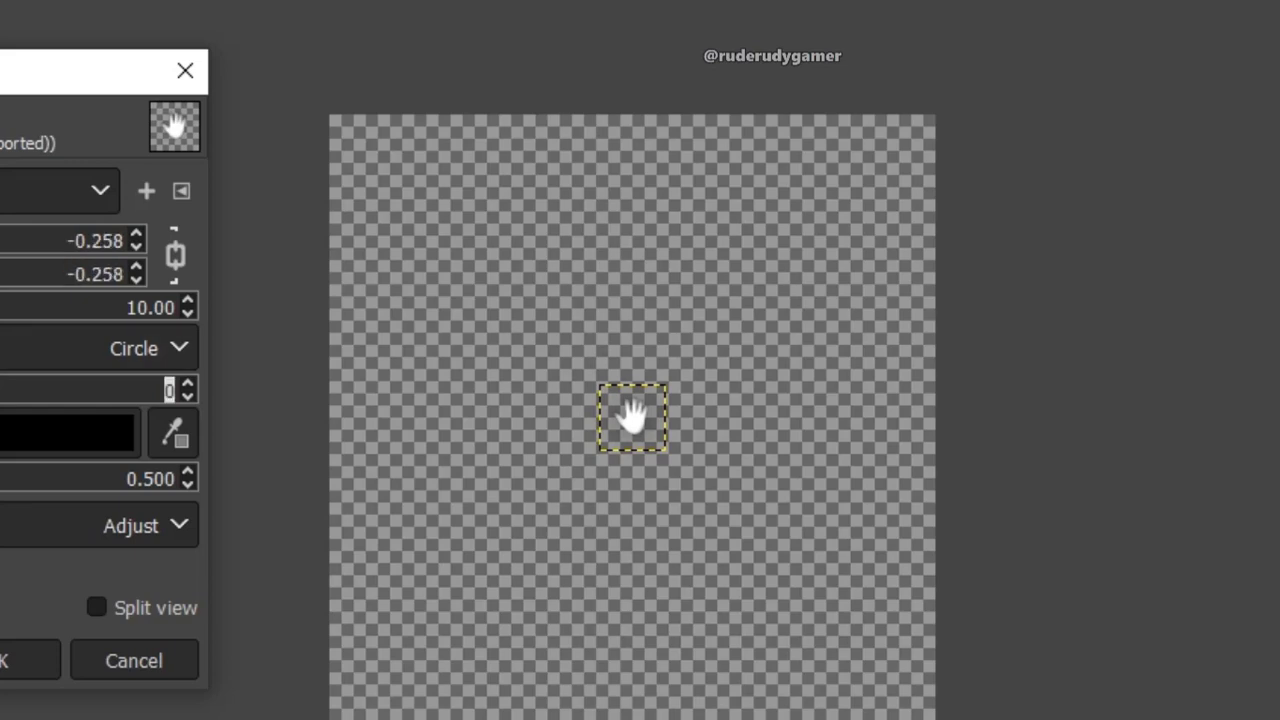
type("8")
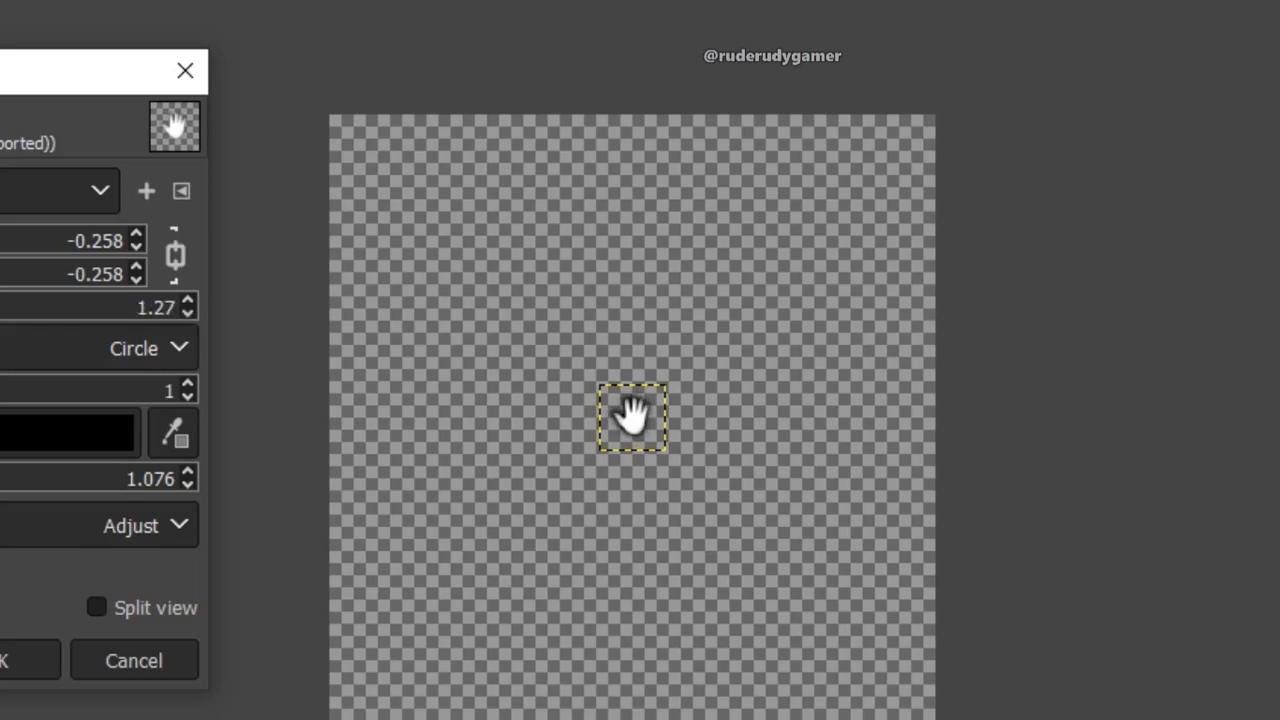
left_click(100, 608)
left_click(100, 608)
left_click(24, 655)
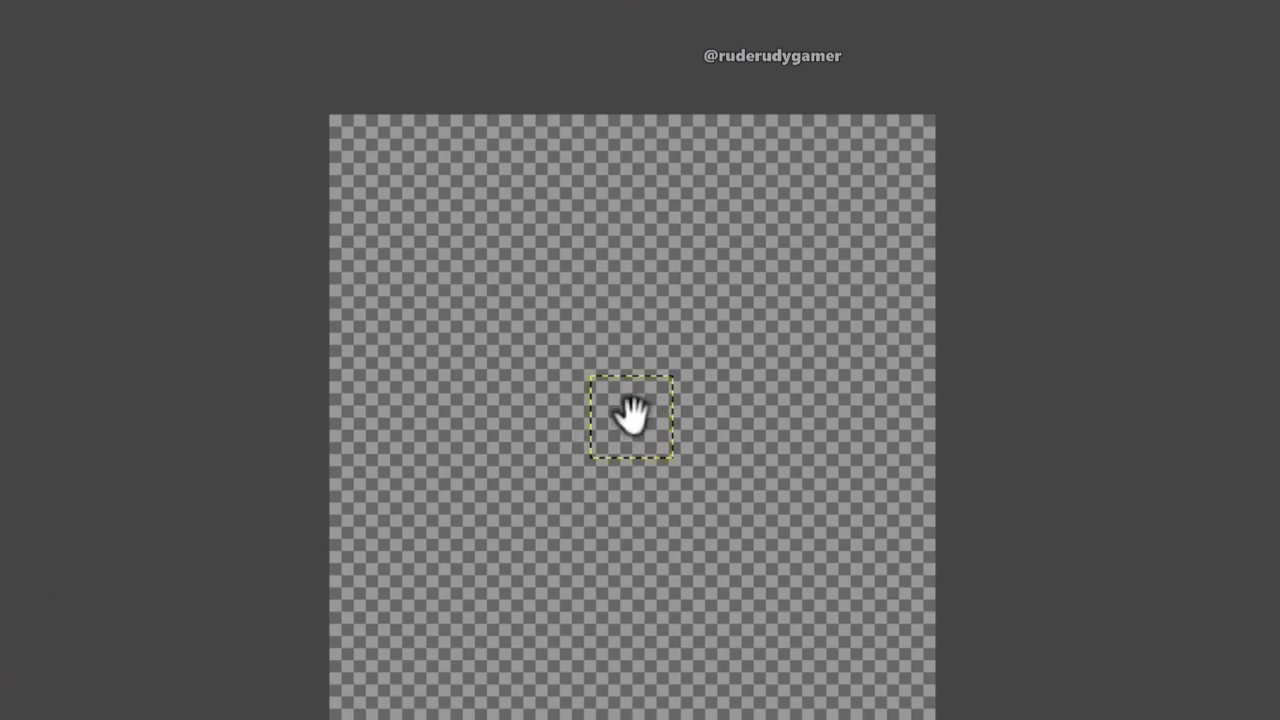
Export the shadowed hand icon from GIMP as a PNG, replacing the existing image file.
key("alt+f")
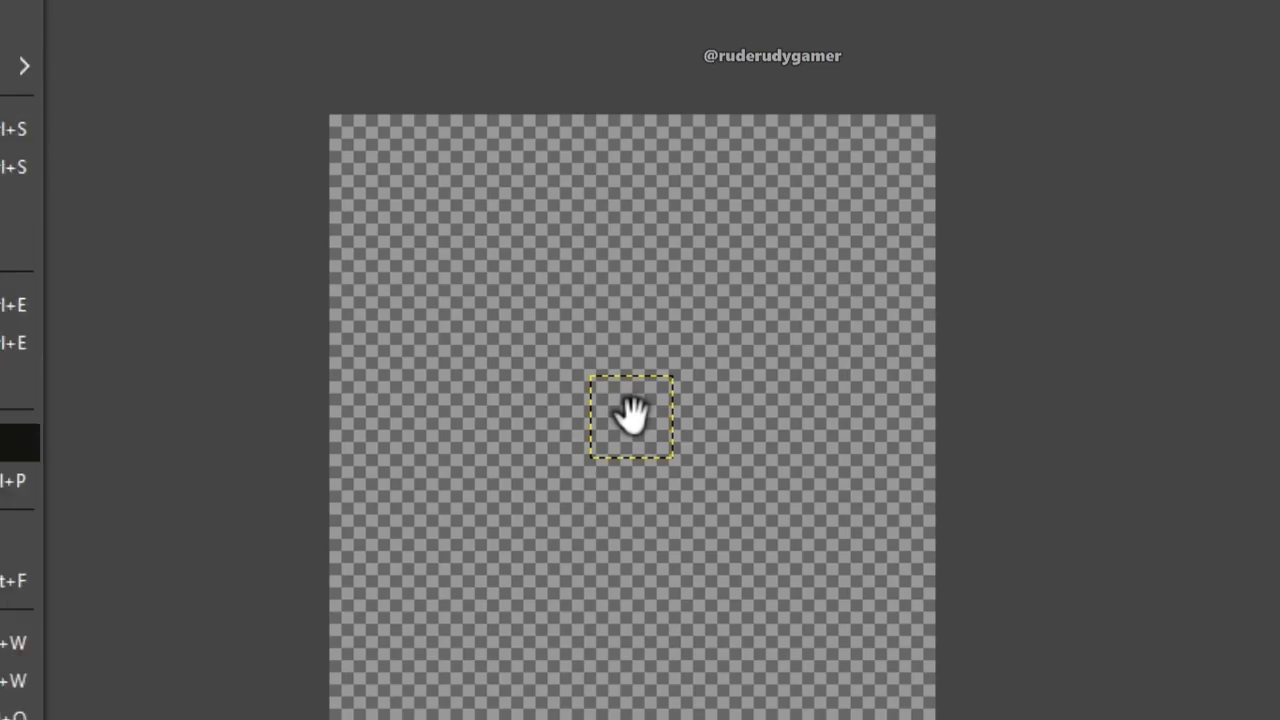
key("Down")
key("Return")
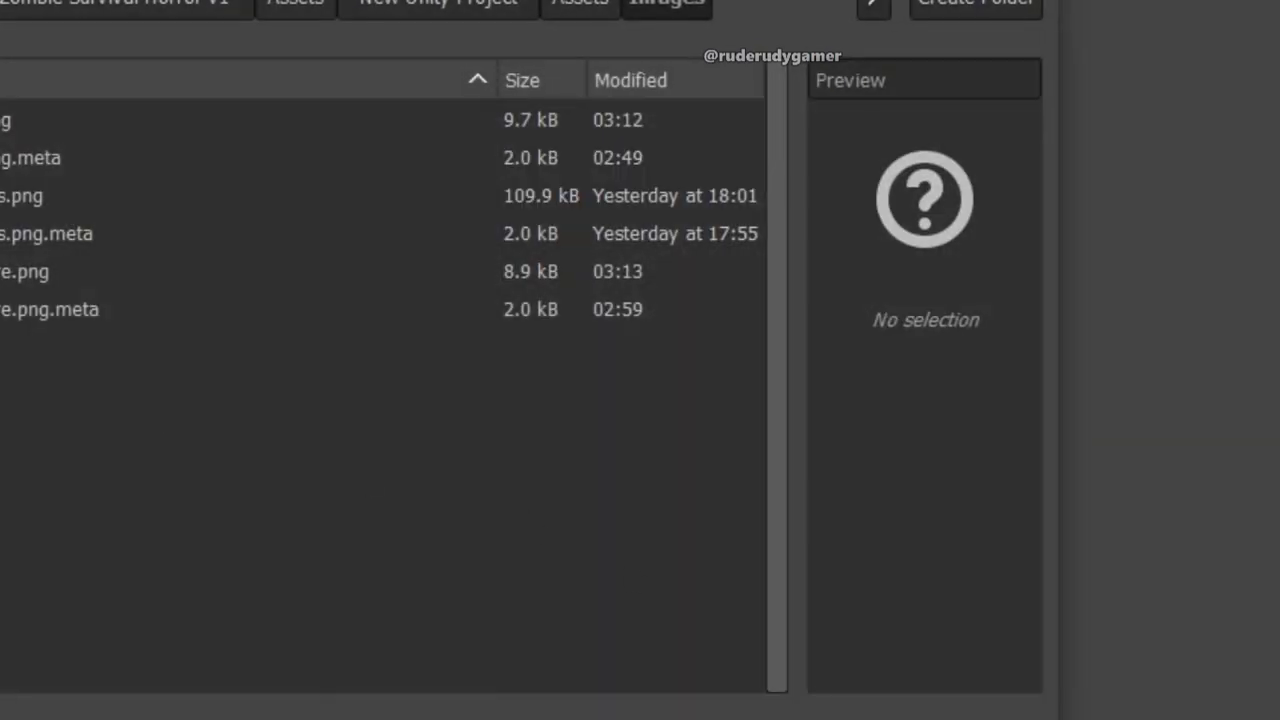
key("Return")
left_click(466, 500)
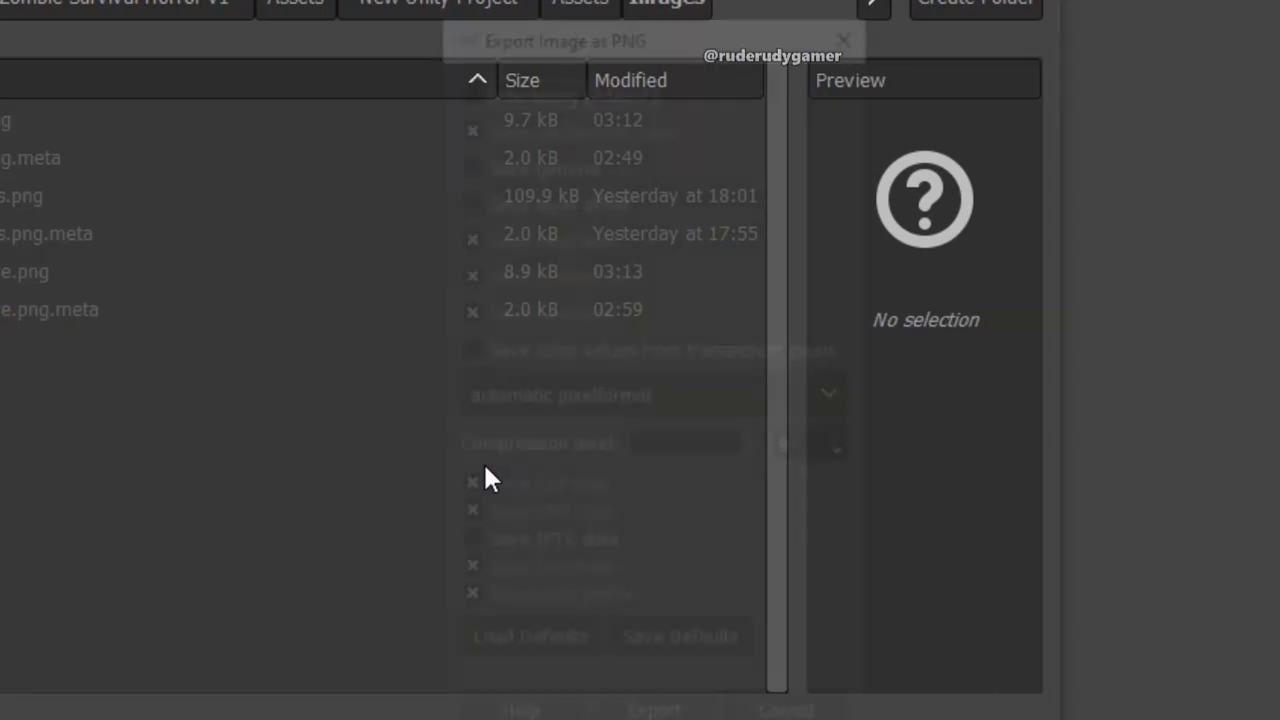
left_click(655, 709)
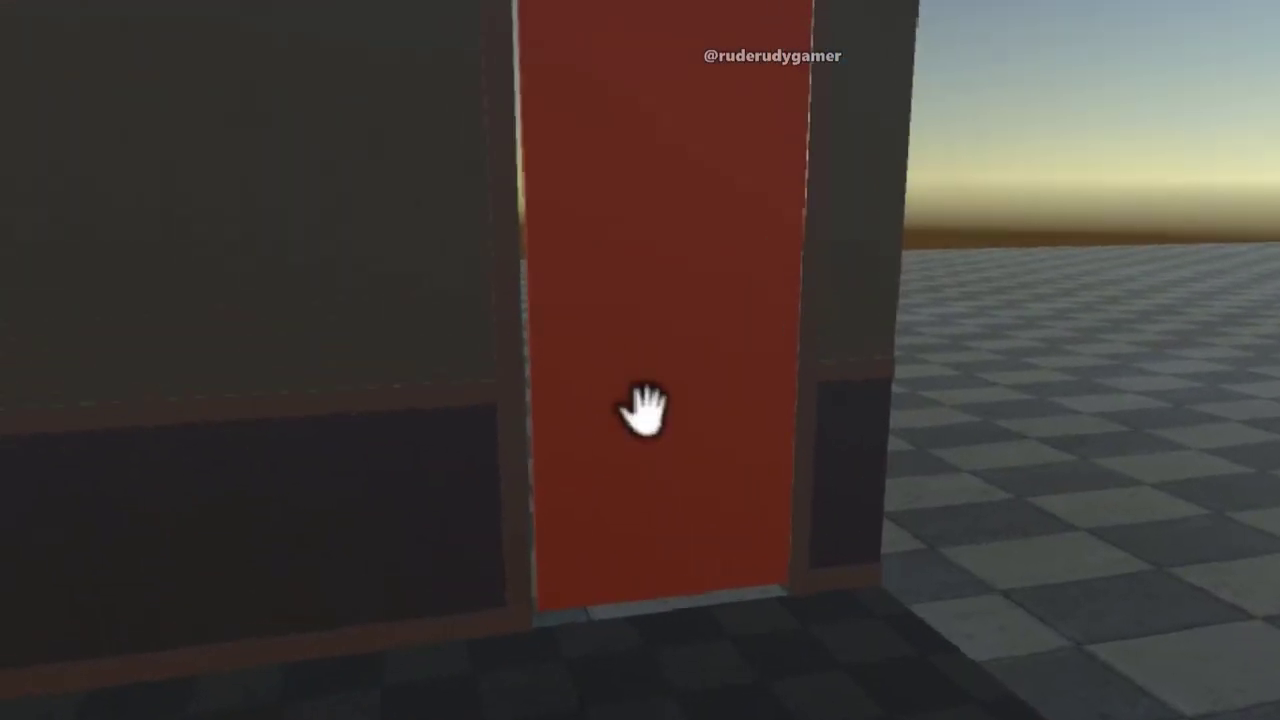
Stop play mode and frame the player in the scene view to show its Drag Rigidbody settings.
left_click(645, 408)
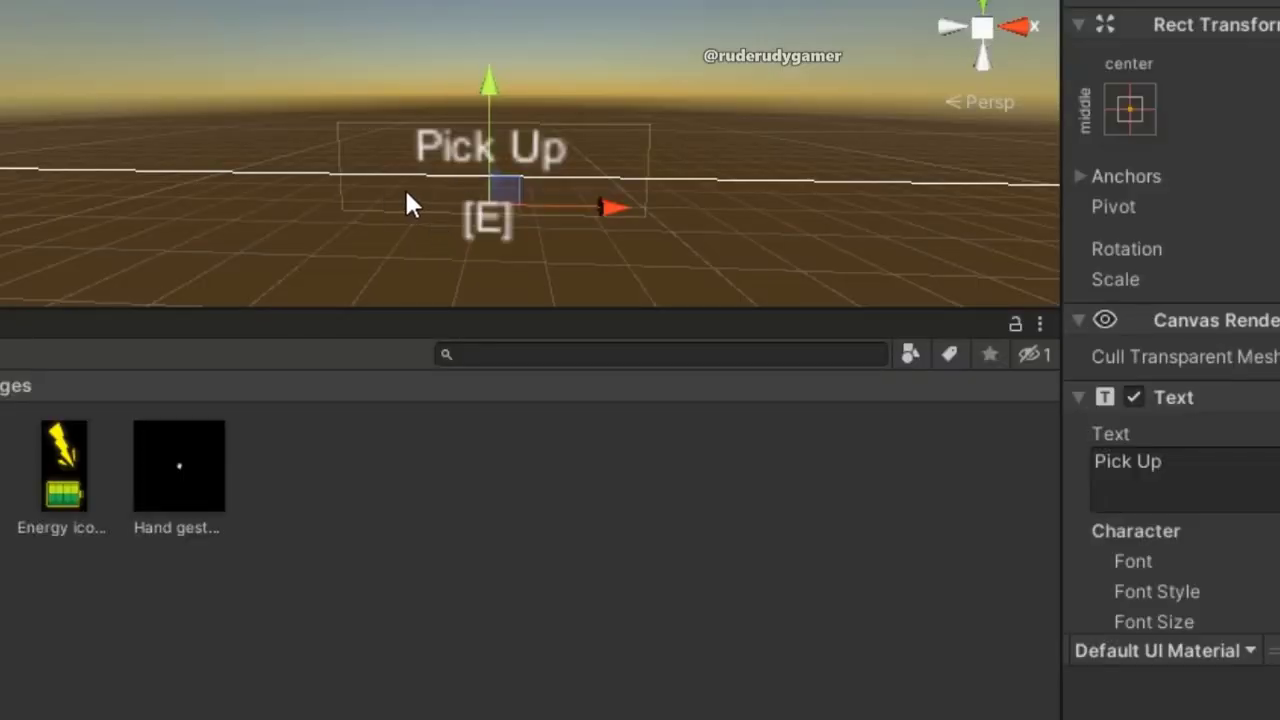
scroll(548, 185, "down", 2)
scroll(571, 182, "up", 1)
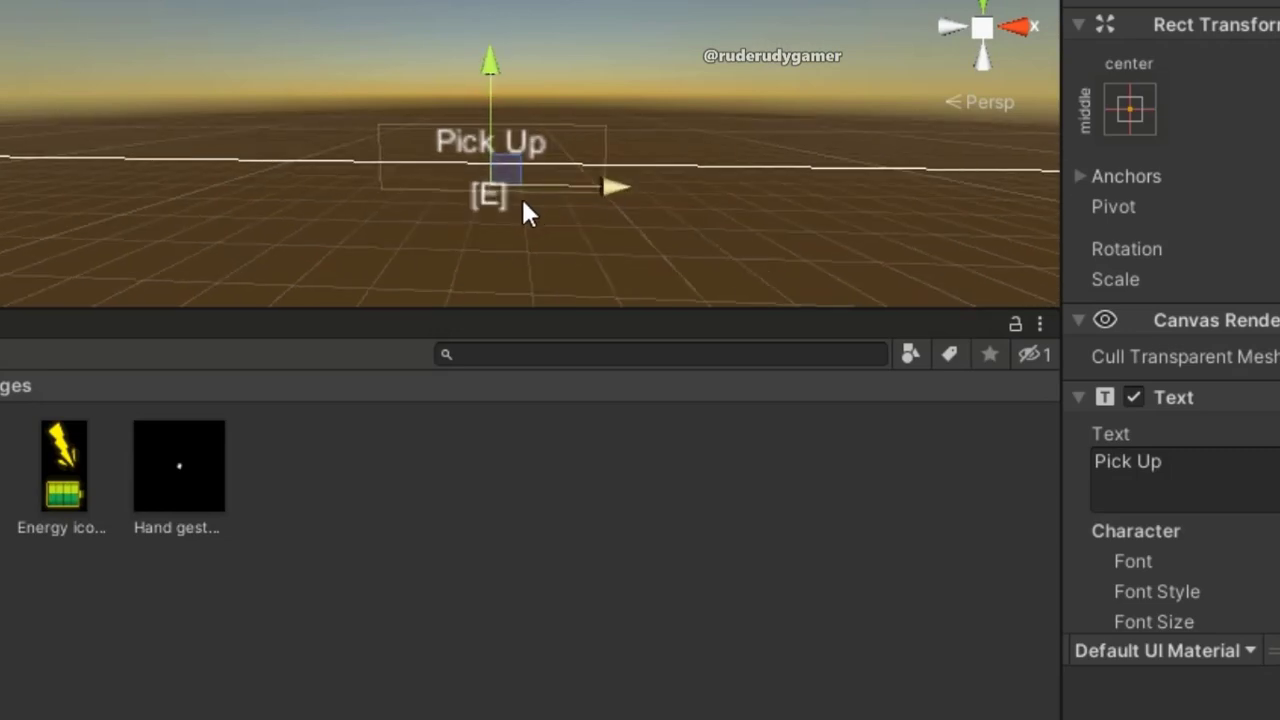
scroll(245, 245, "up", 5)
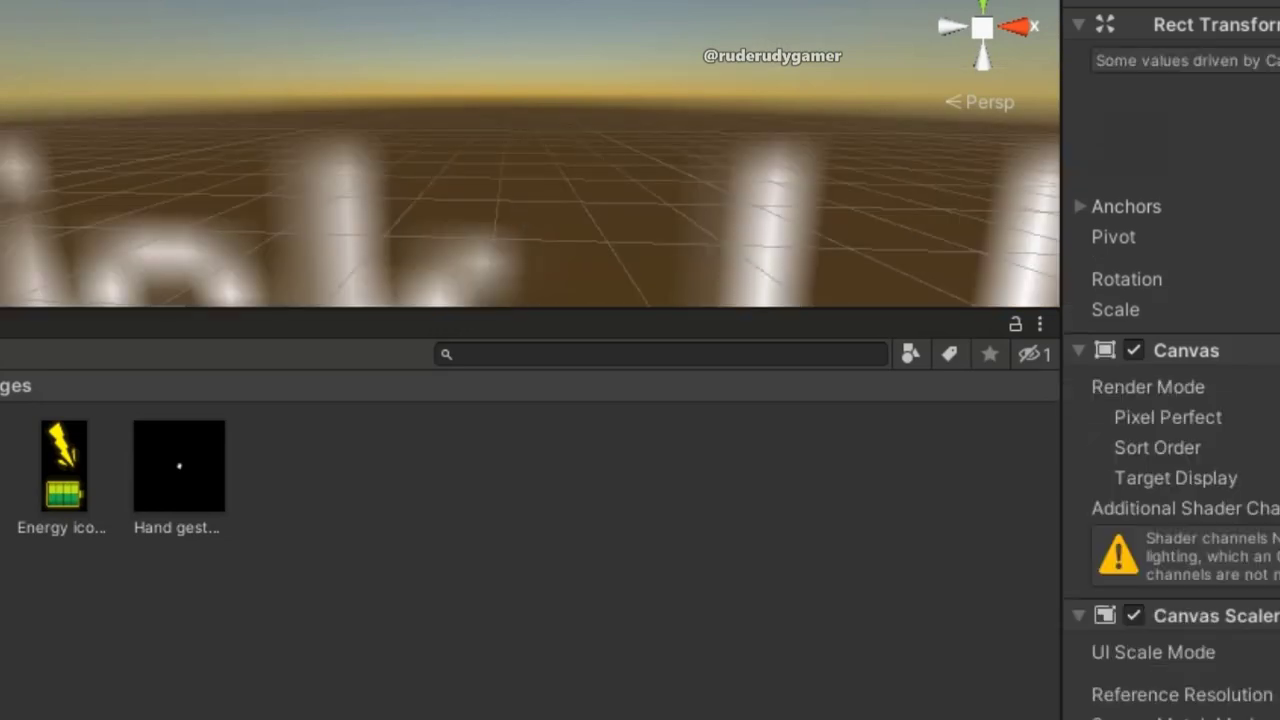
key("f")
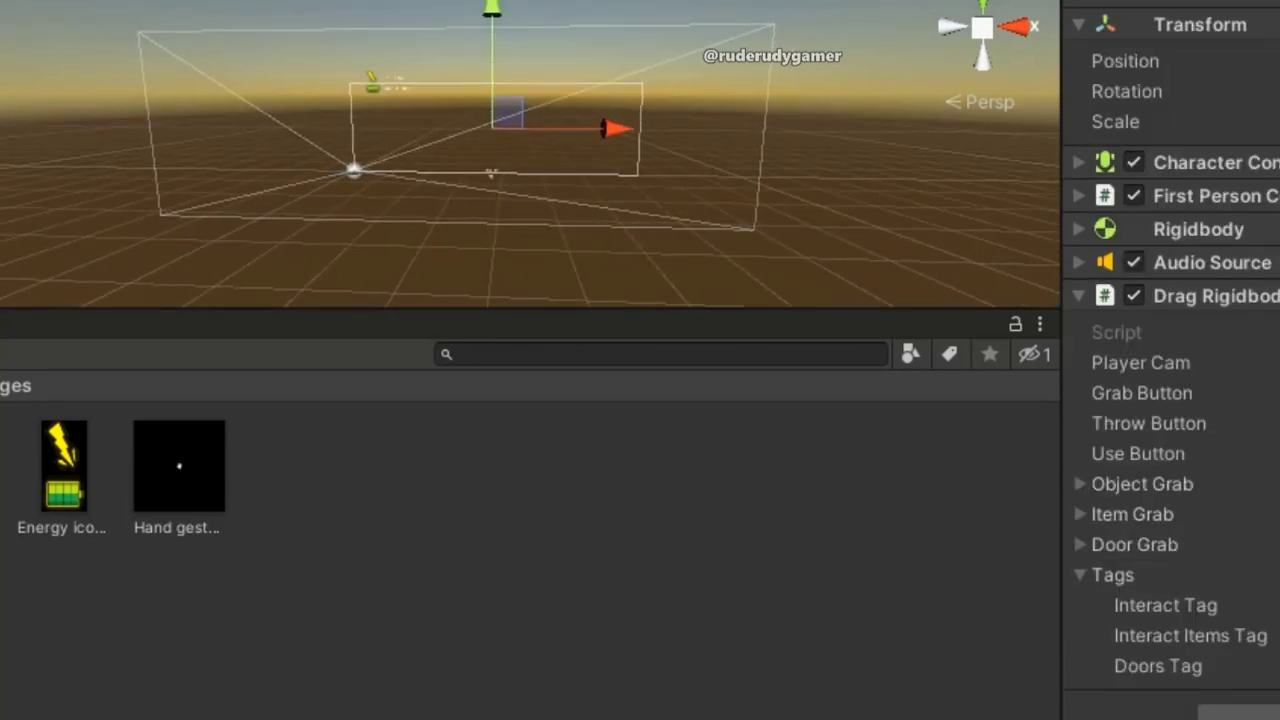
Select the floor plane and zoom the scene view in around it.
left_click(353, 170)
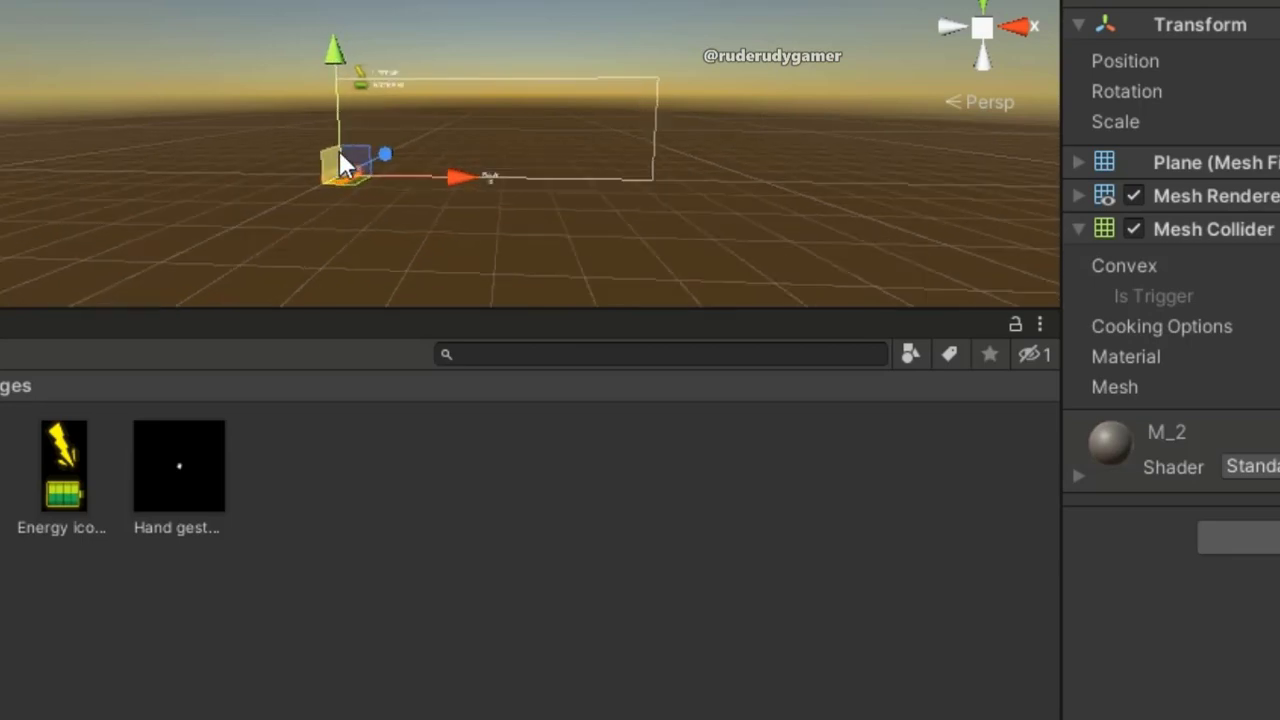
middle_click_drag(376, 112, 920, 222)
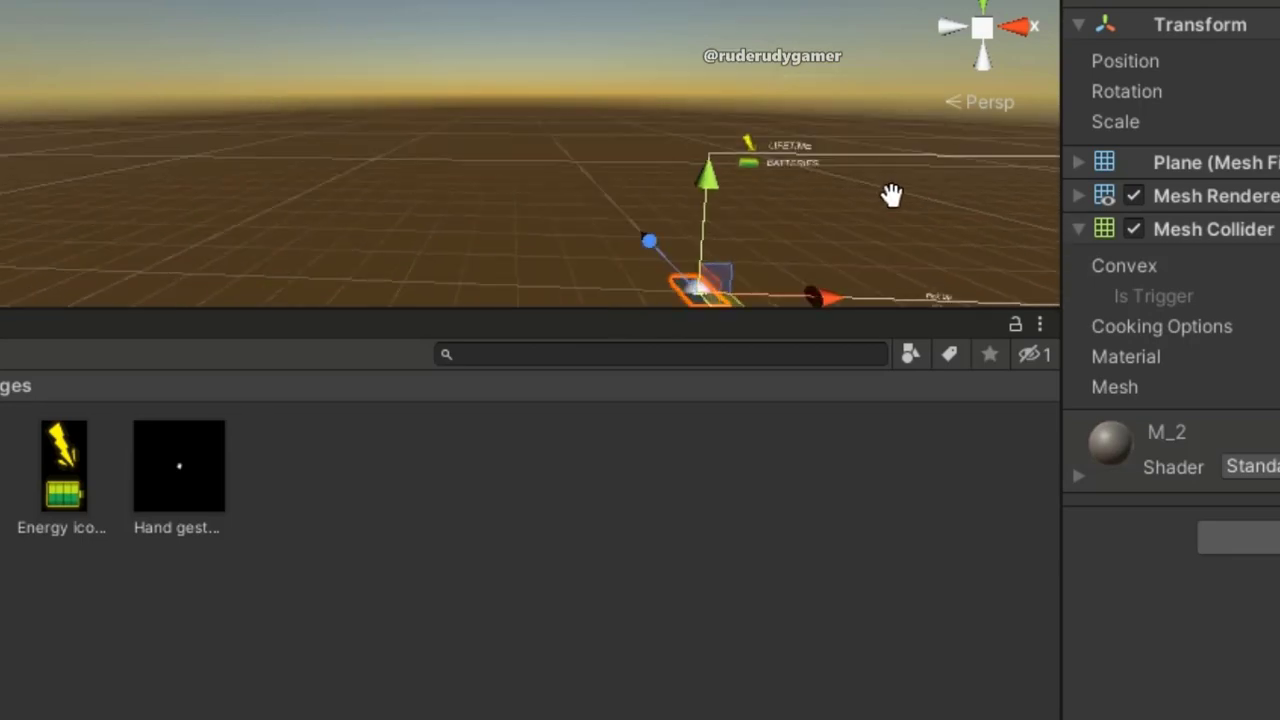
middle_click_drag(646, 168, 584, 163)
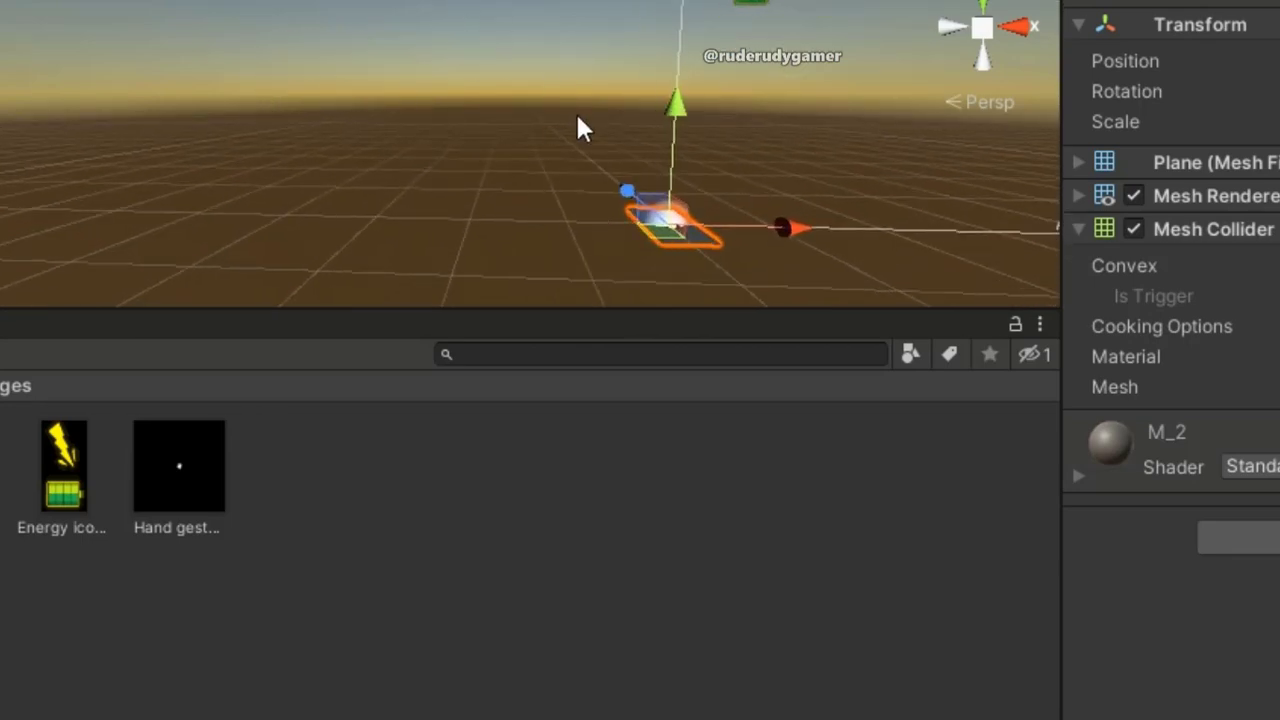
scroll(629, 247, "up", 2)
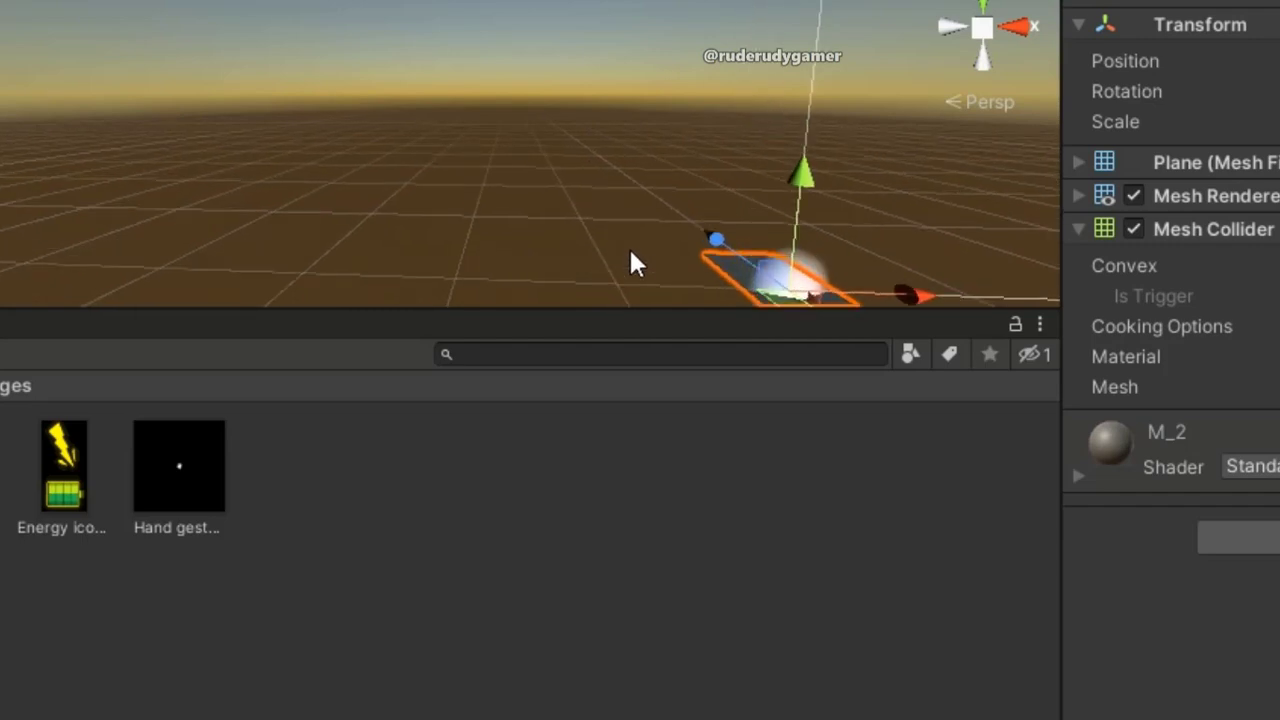
middle_click_drag(632, 246, 300, 22)
scroll(680, 134, "up", 2)
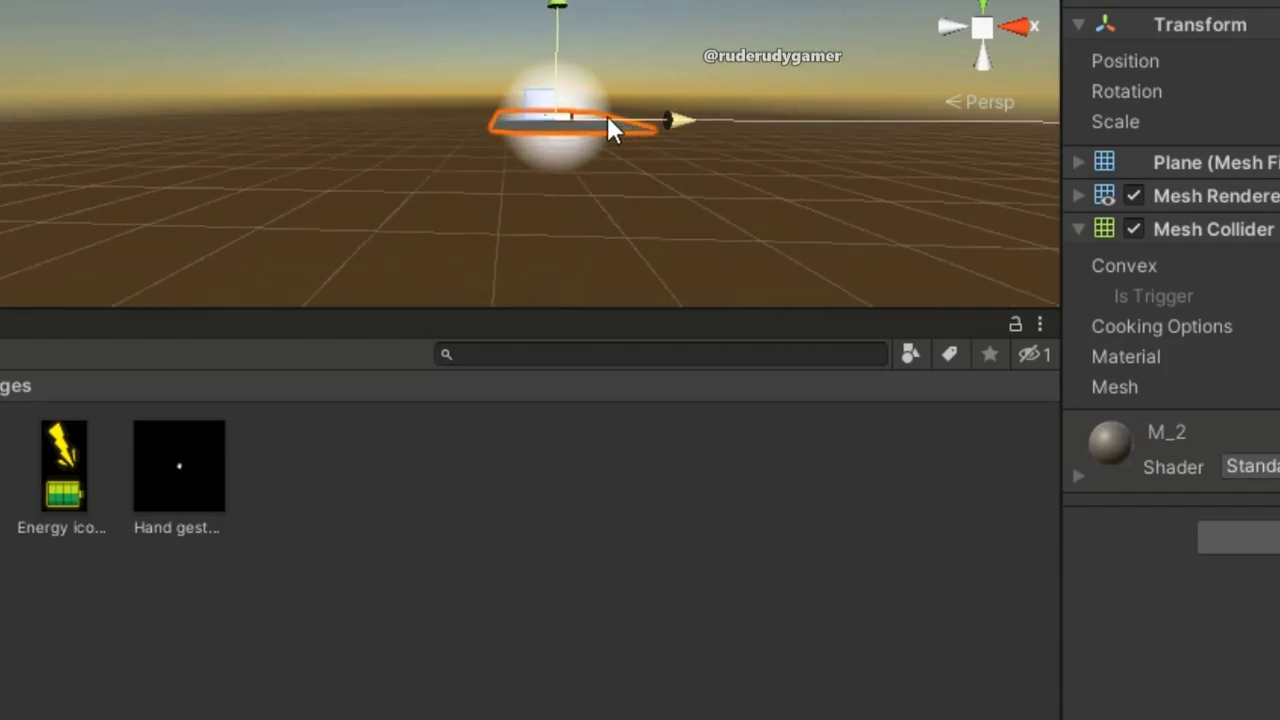
scroll(607, 120, "up", 2)
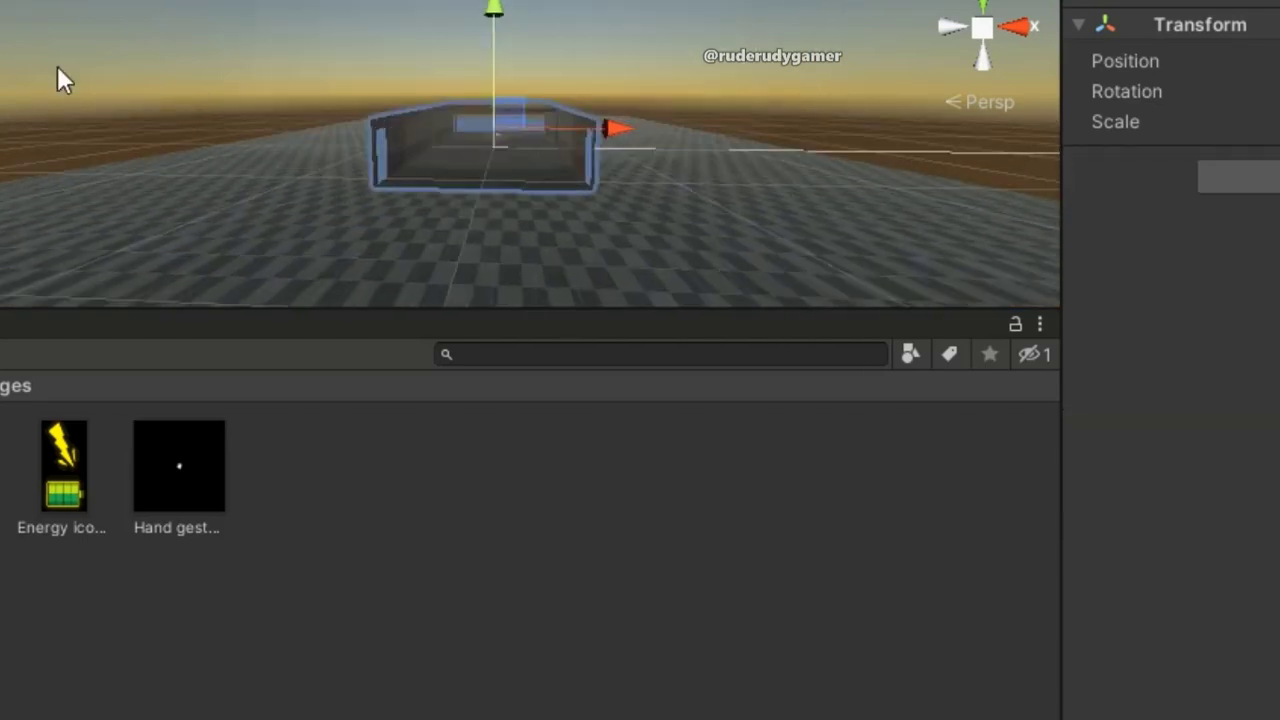
scroll(448, 138, "up", 2)
scroll(451, 140, "up", 2)
scroll(503, 160, "up", 2)
scroll(504, 159, "up", 2)
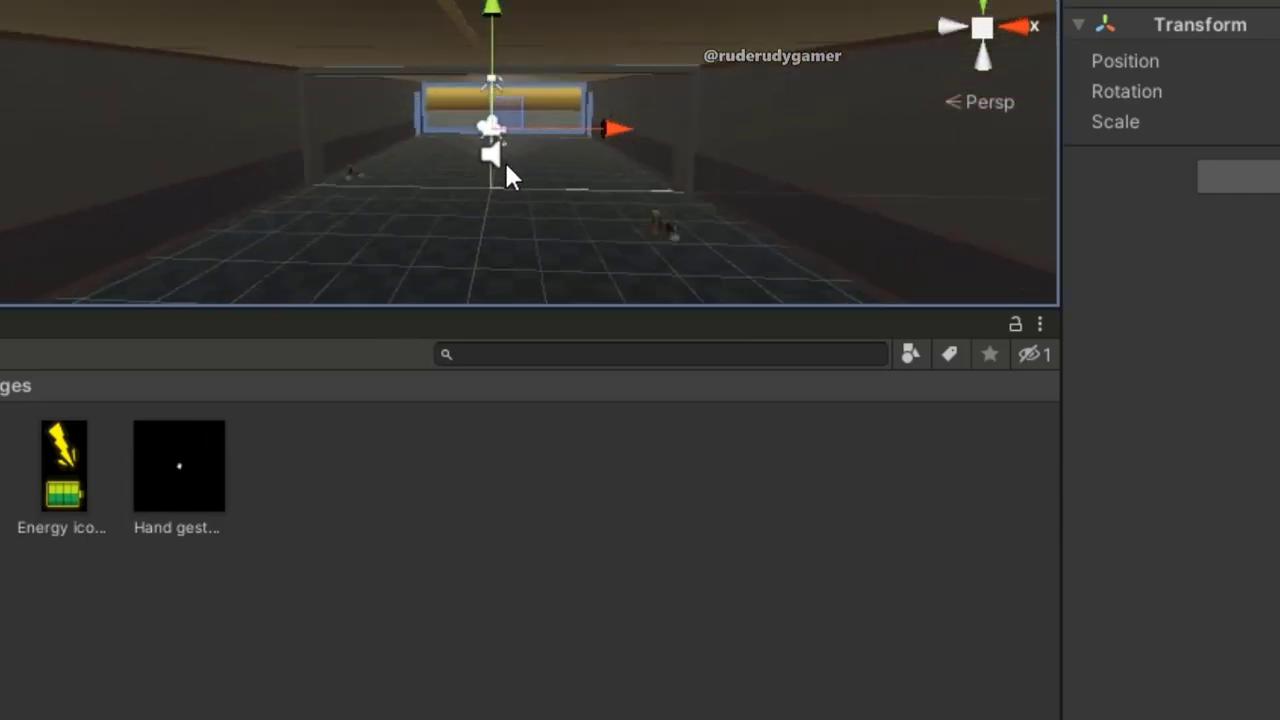
scroll(505, 159, "up", 2)
scroll(638, 199, "up", 2)
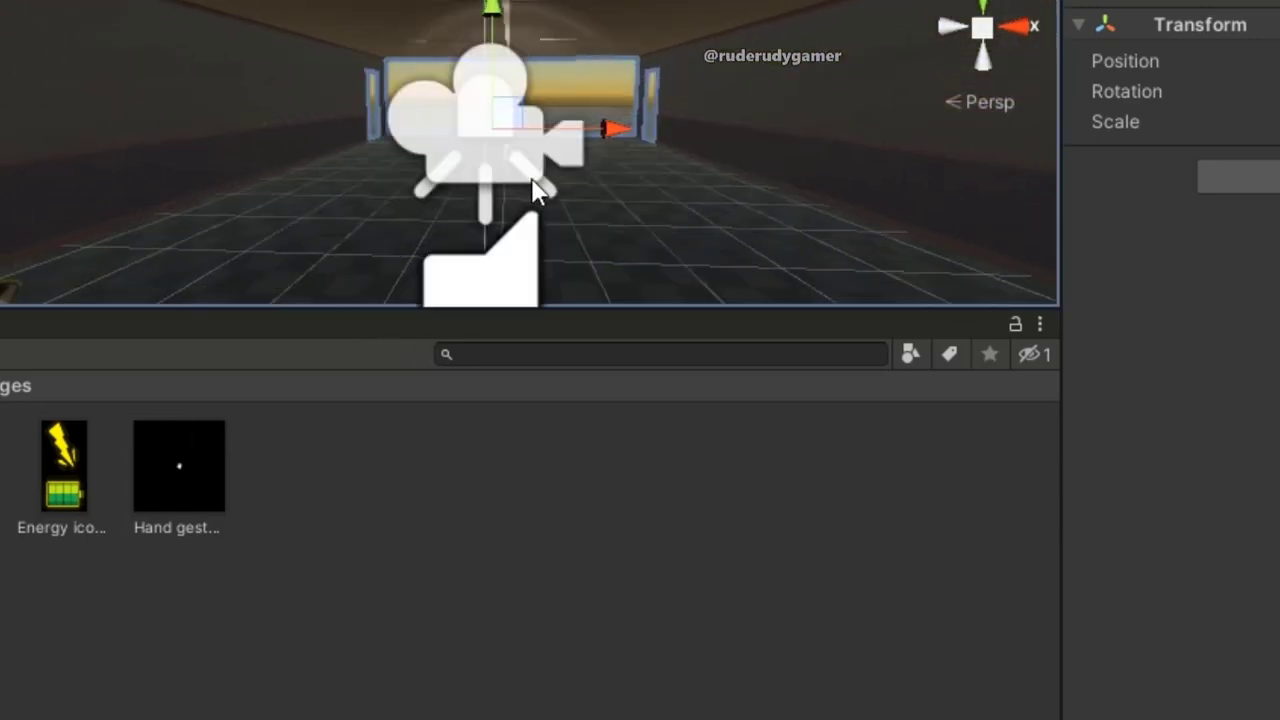
Pan across the room, clear the selection and bring up the Hierarchy's create menu.
middle_click_drag(680, 283, 688, 164)
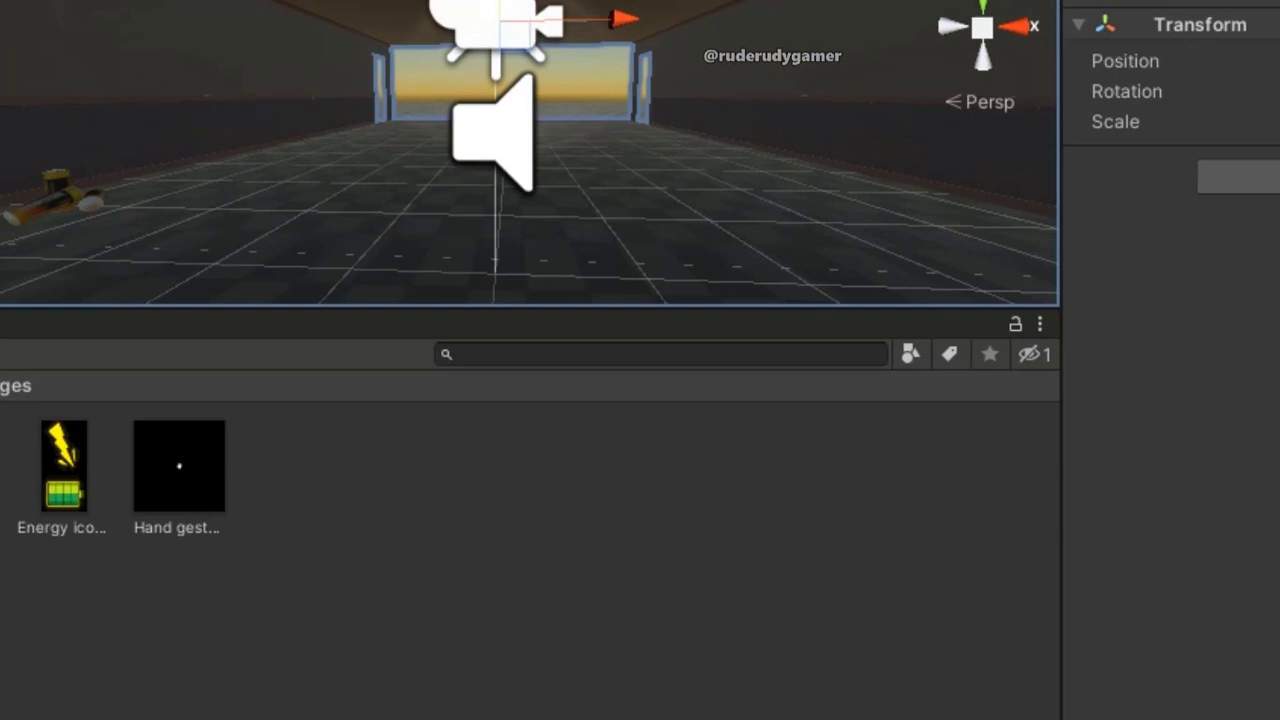
scroll(205, 108, "down", 2)
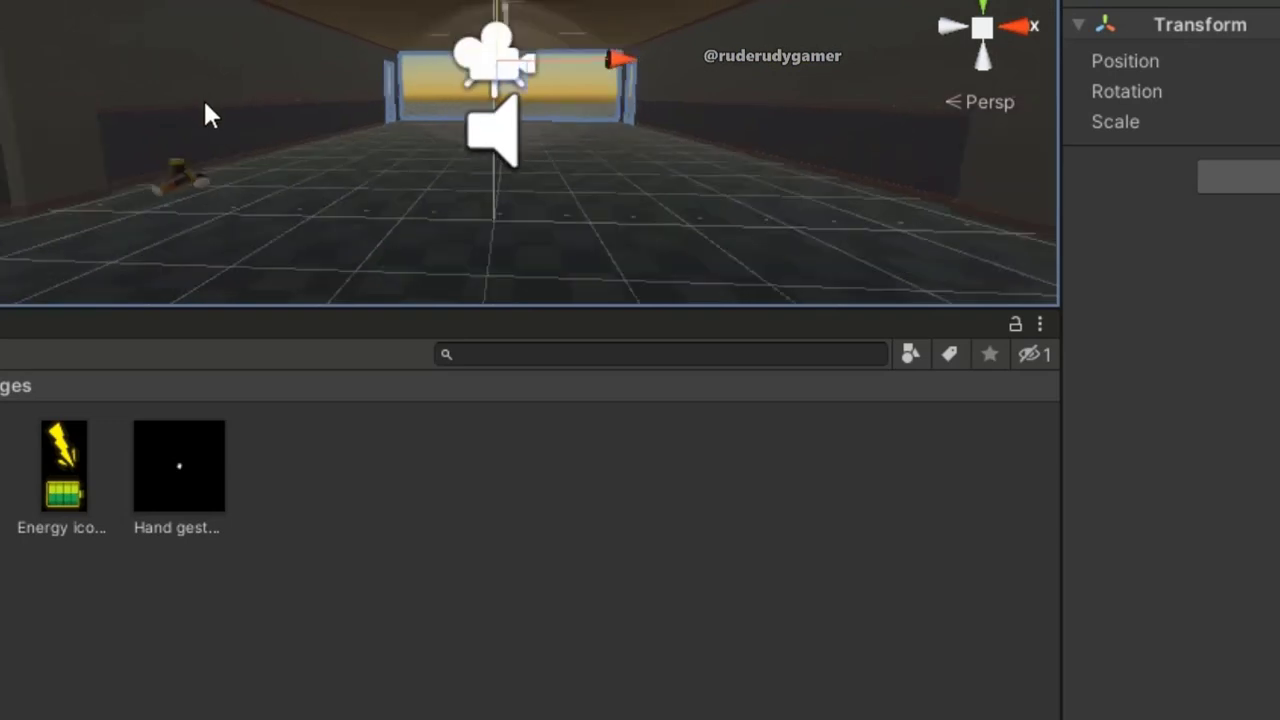
middle_click_drag(721, 198, 608, 168)
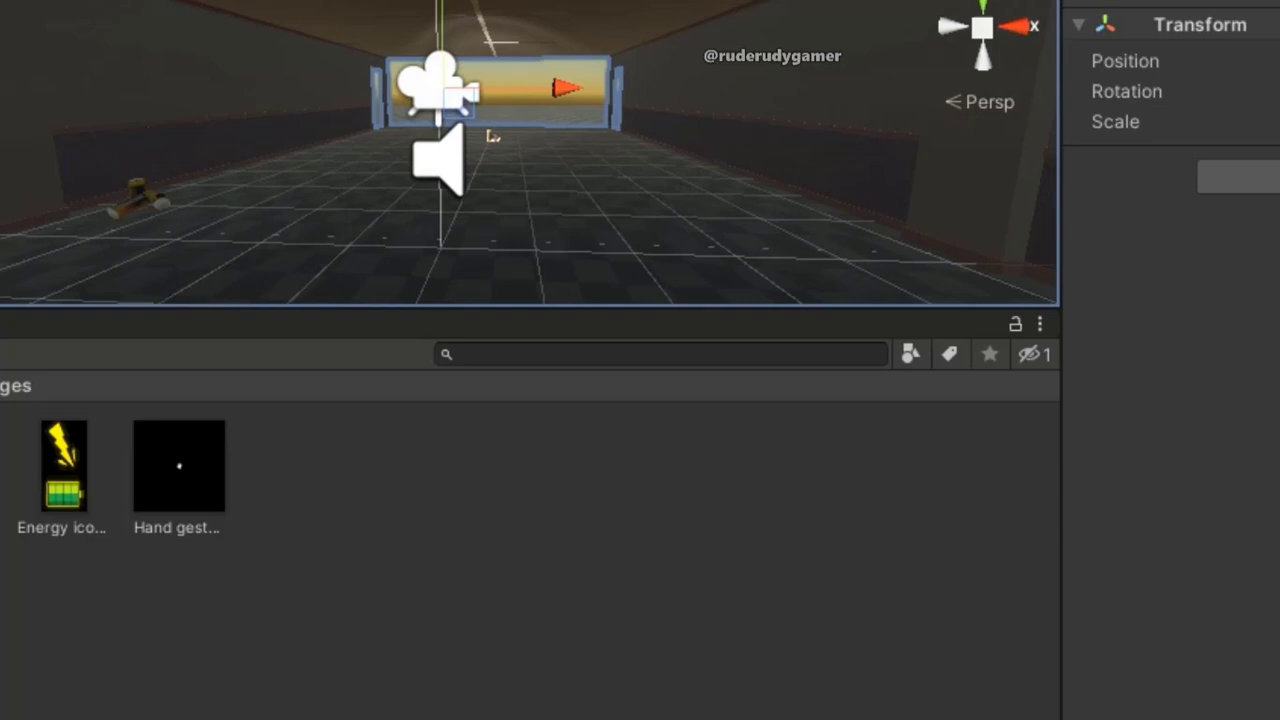
left_click(492, 136)
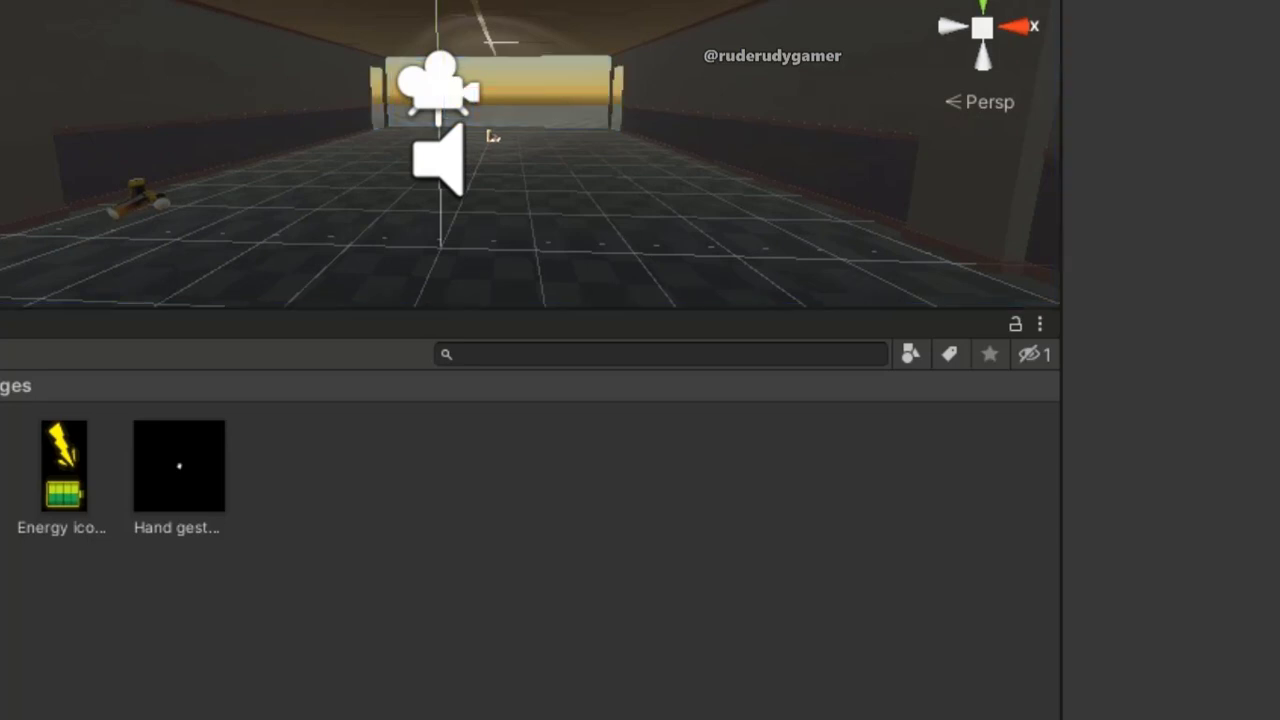
right_click(10, 330)
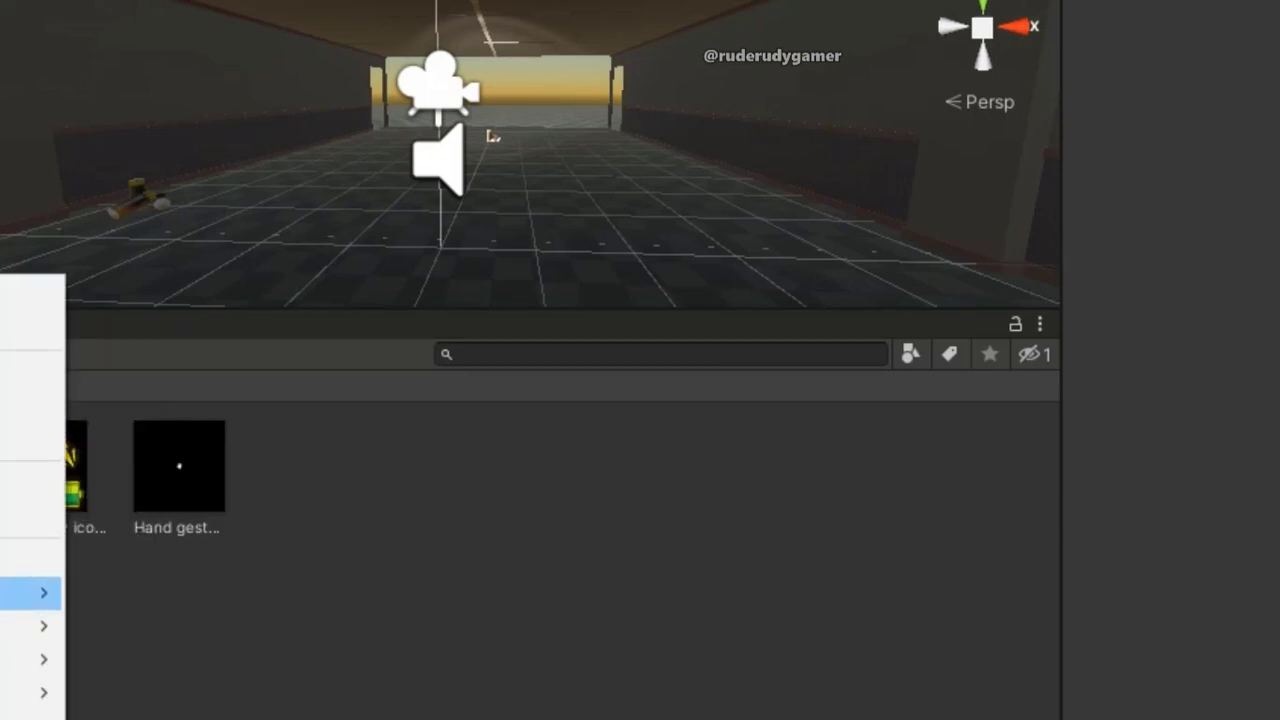
Create a 3D Cube and frame it in the scene view.
mouse_move(60, 595)
left_click(140, 225)
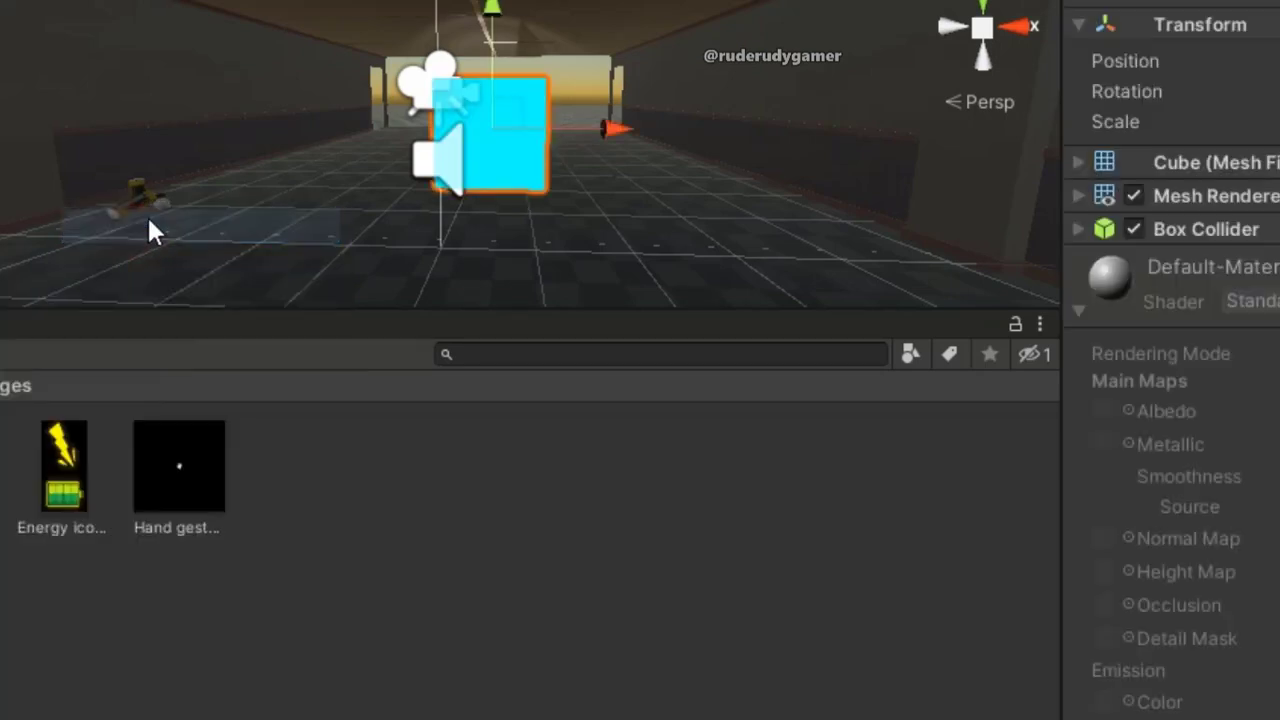
middle_click_drag(592, 240, 558, 207)
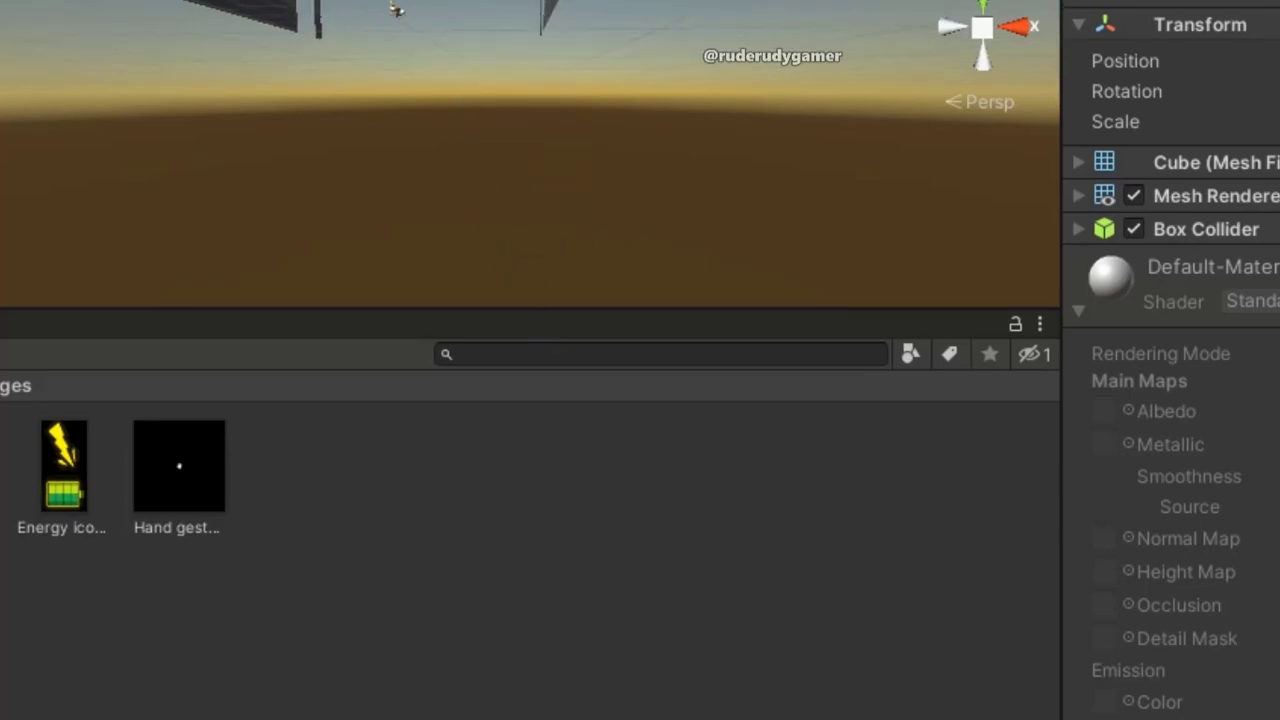
key("f")
middle_click_drag(489, 182, 406, 220)
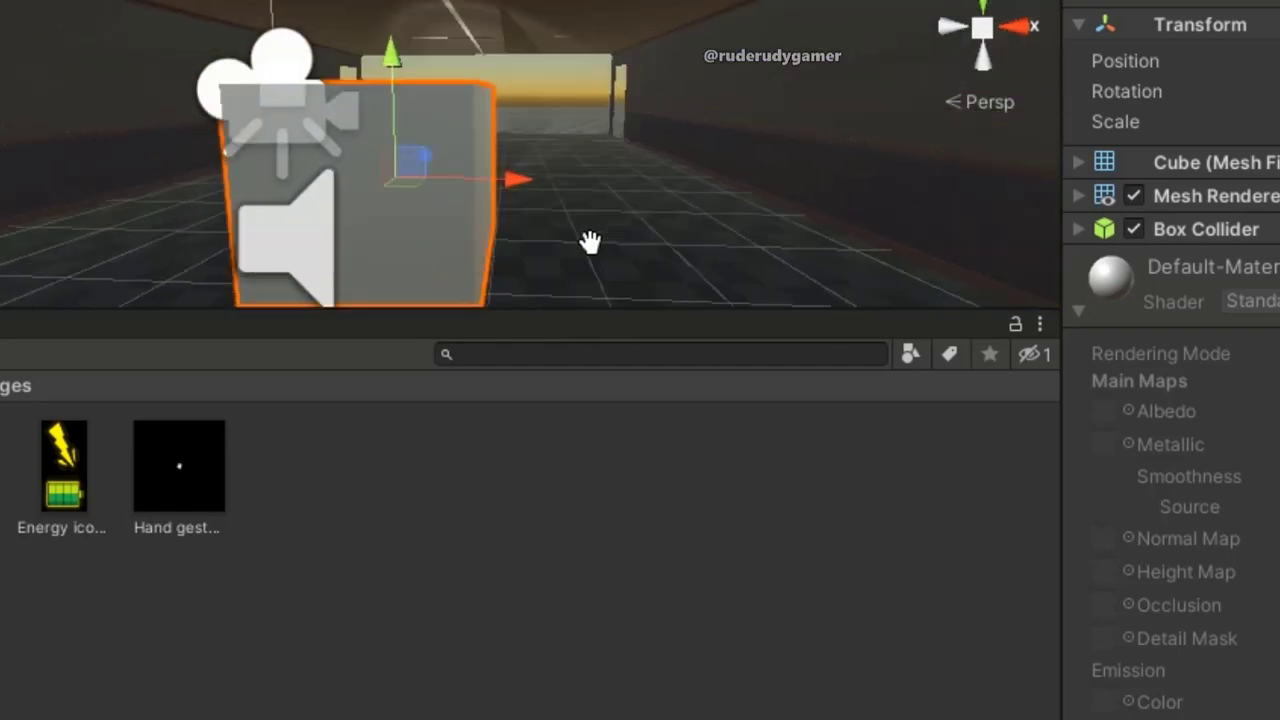
scroll(497, 104, "down", 3)
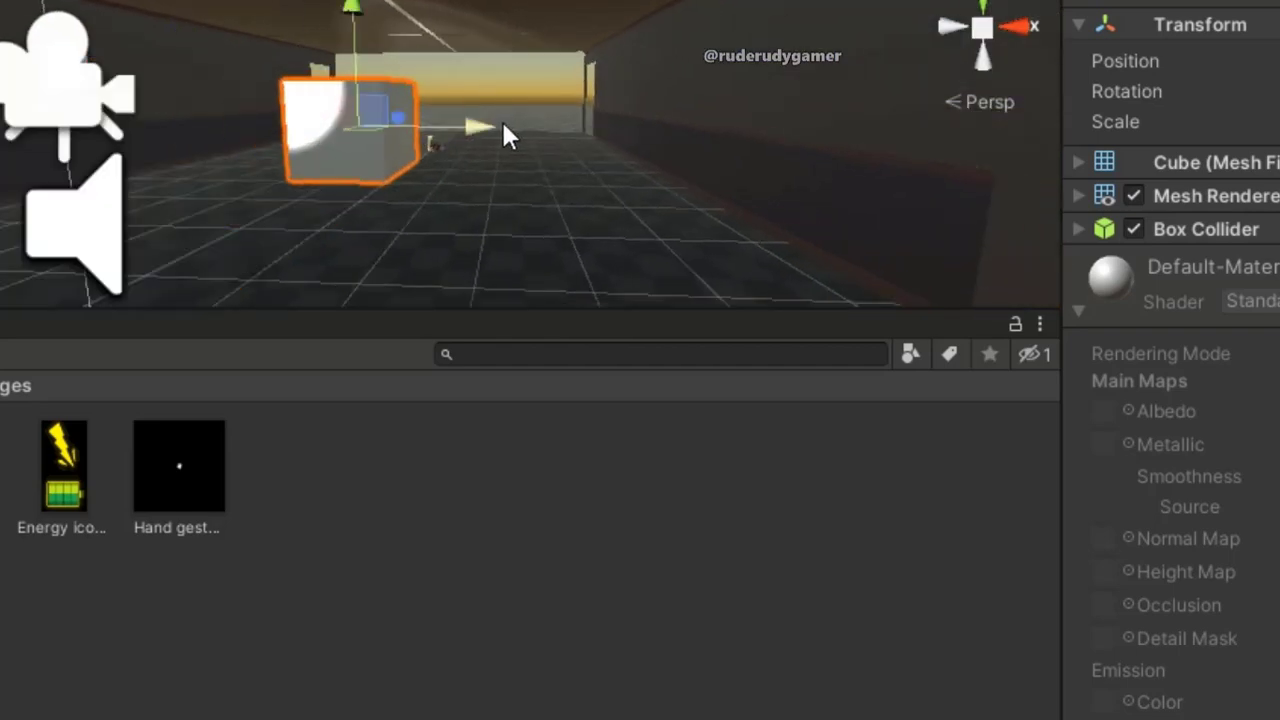
Move the cube vertically and deeper into the corridor toward the left side.
mouse_move(340, 28)
left_mouse_down()
mouse_move(380, 95)
mouse_move(369, 30)
left_mouse_up()
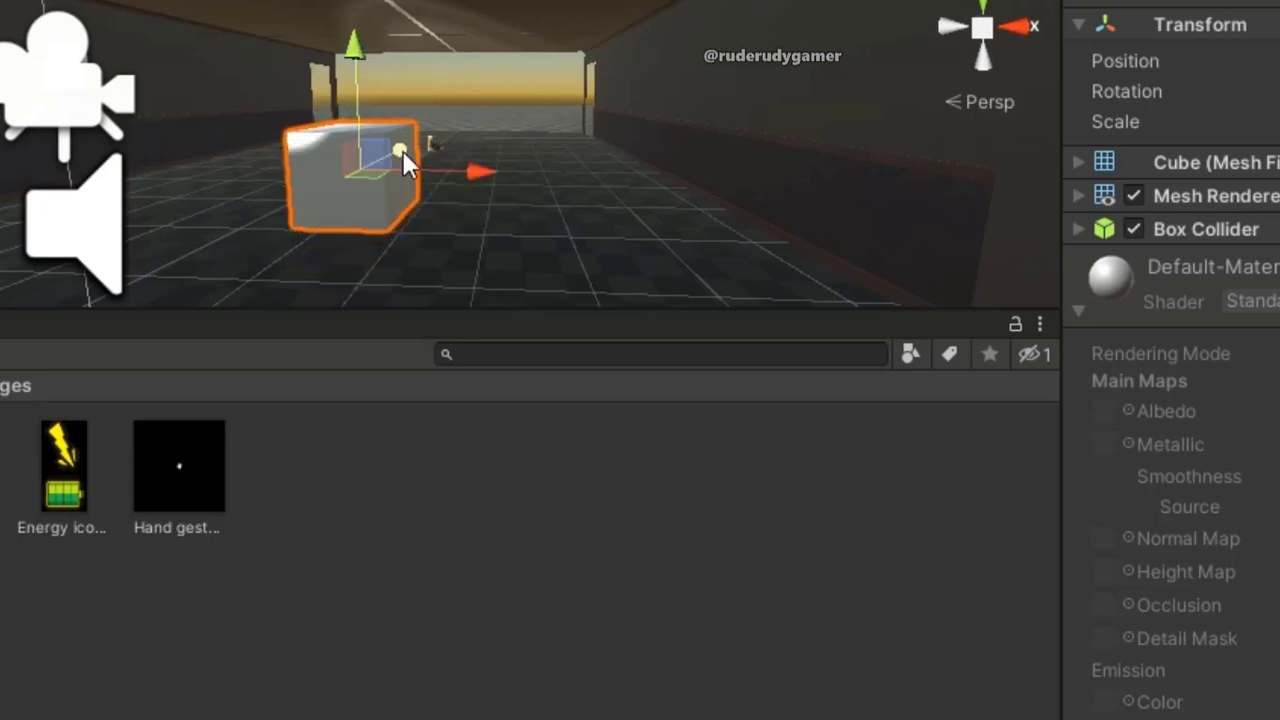
mouse_move(403, 151)
left_mouse_down()
mouse_move(463, 125)
mouse_move(440, 150)
left_mouse_up()
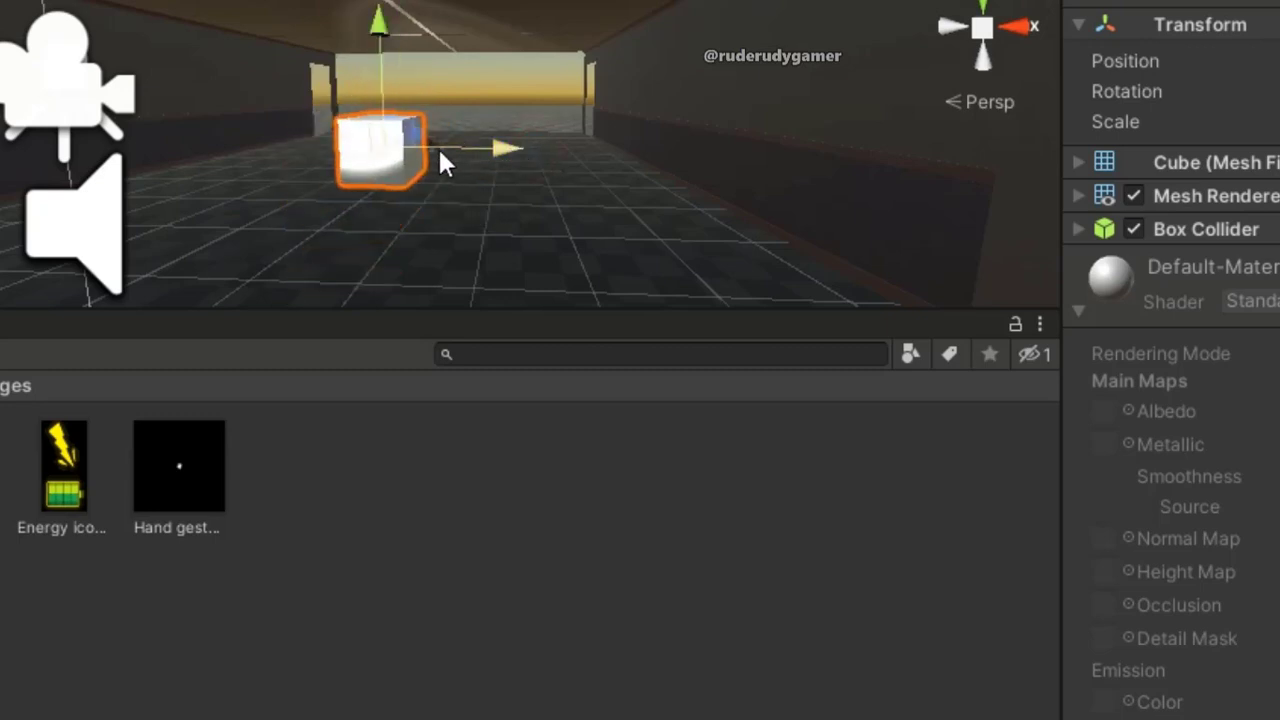
scroll(440, 160, "up", 2)
scroll(437, 160, "up", 2)
scroll(436, 158, "down", 2)
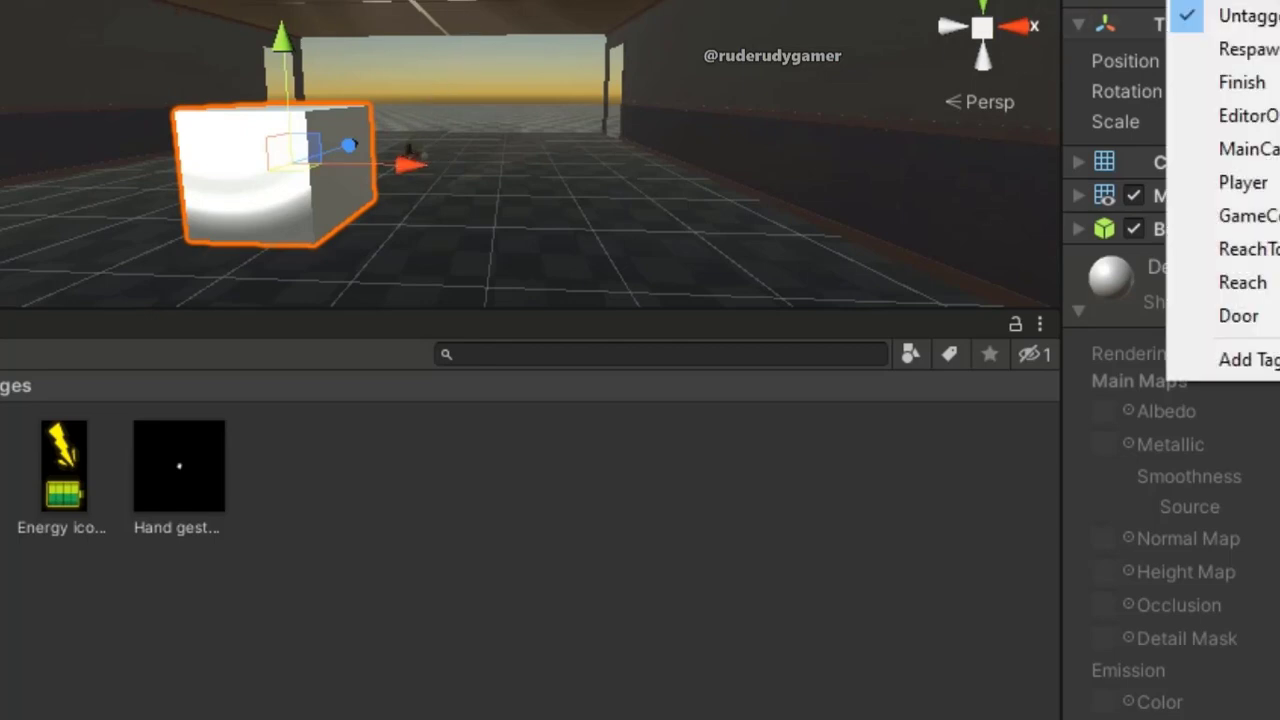
Tag the cube as Door, then set its tag back to Untagged.
left_click(1260, 320)
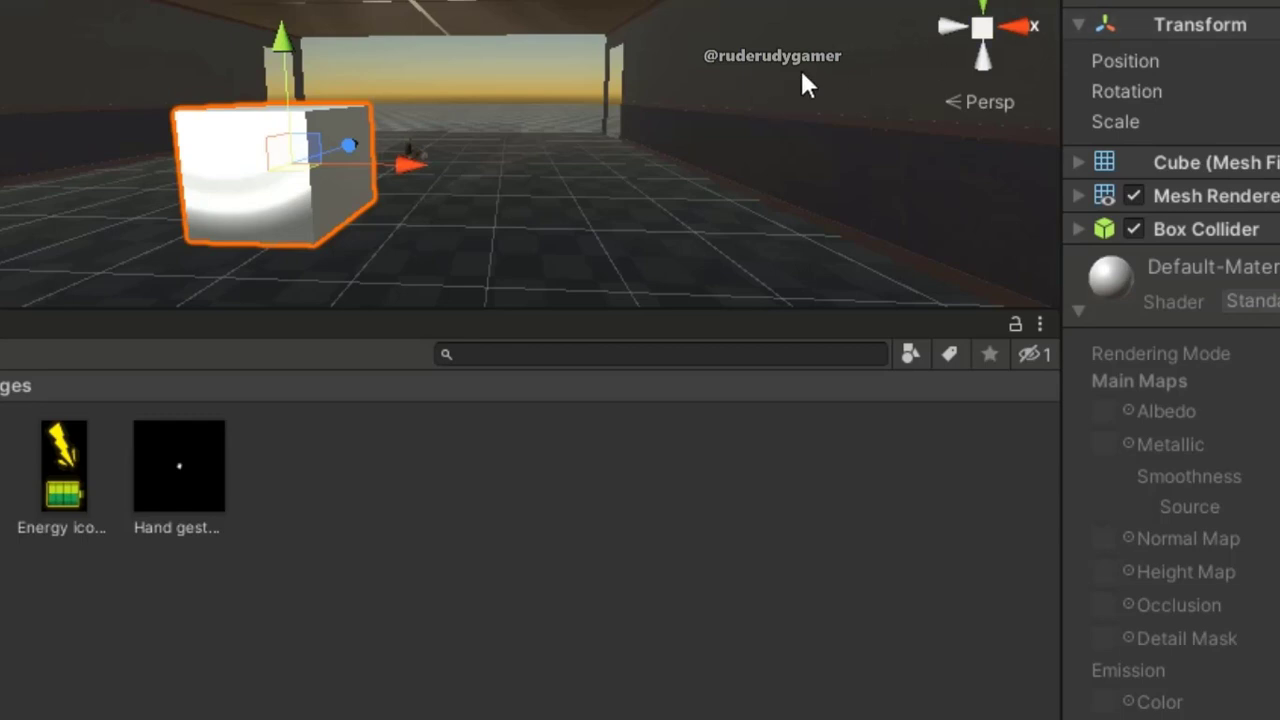
left_click(1225, 3)
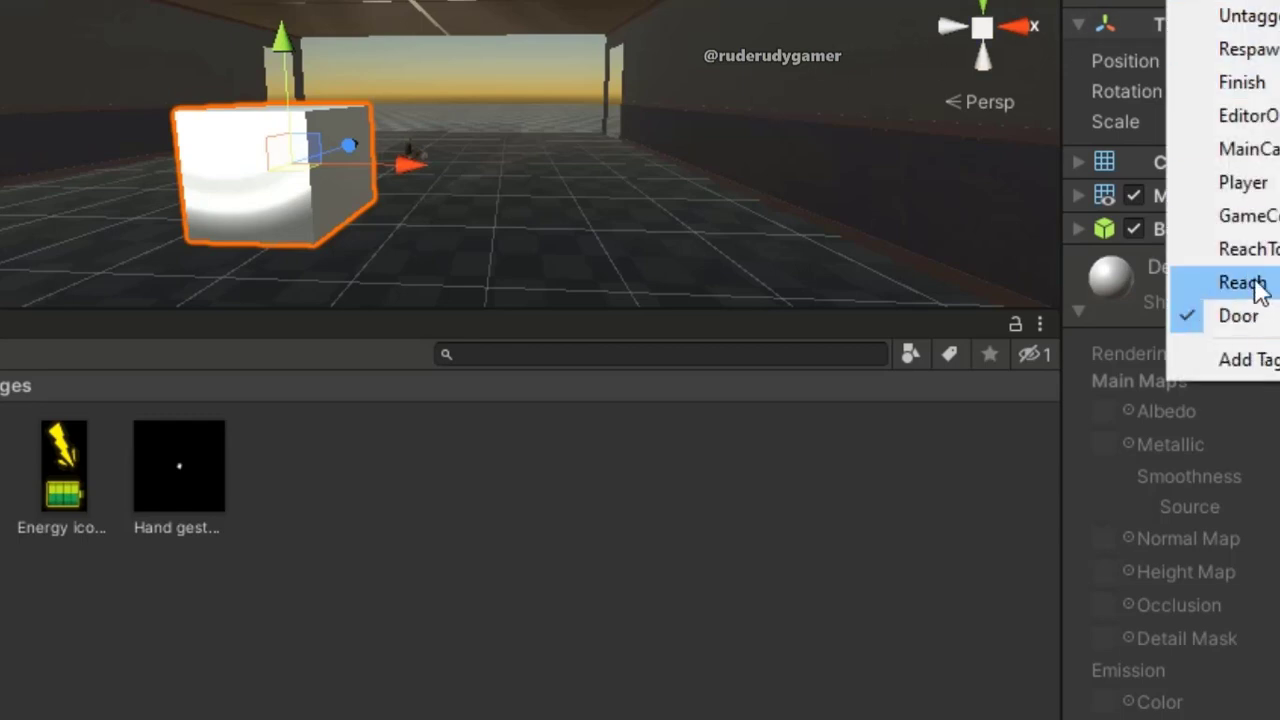
left_click(1255, 15)
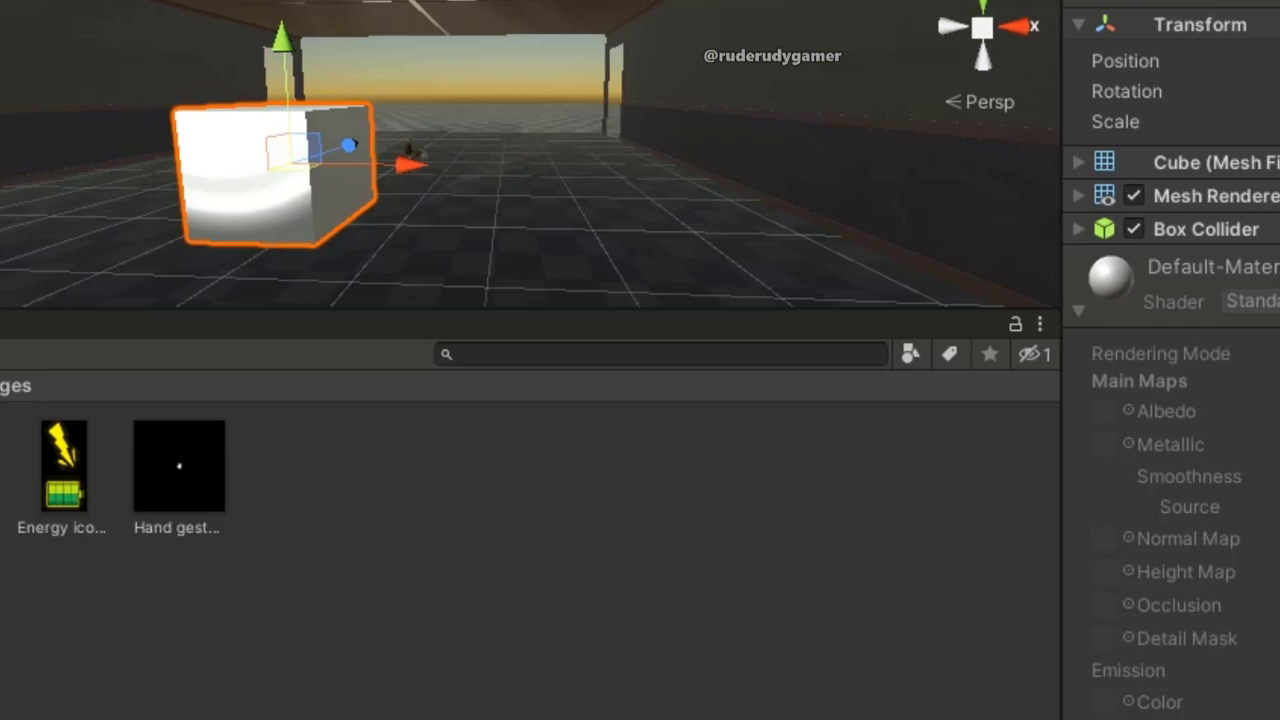
Try shrinking the cube with the scale tool, undo it, and return to the move tool.
key("r")
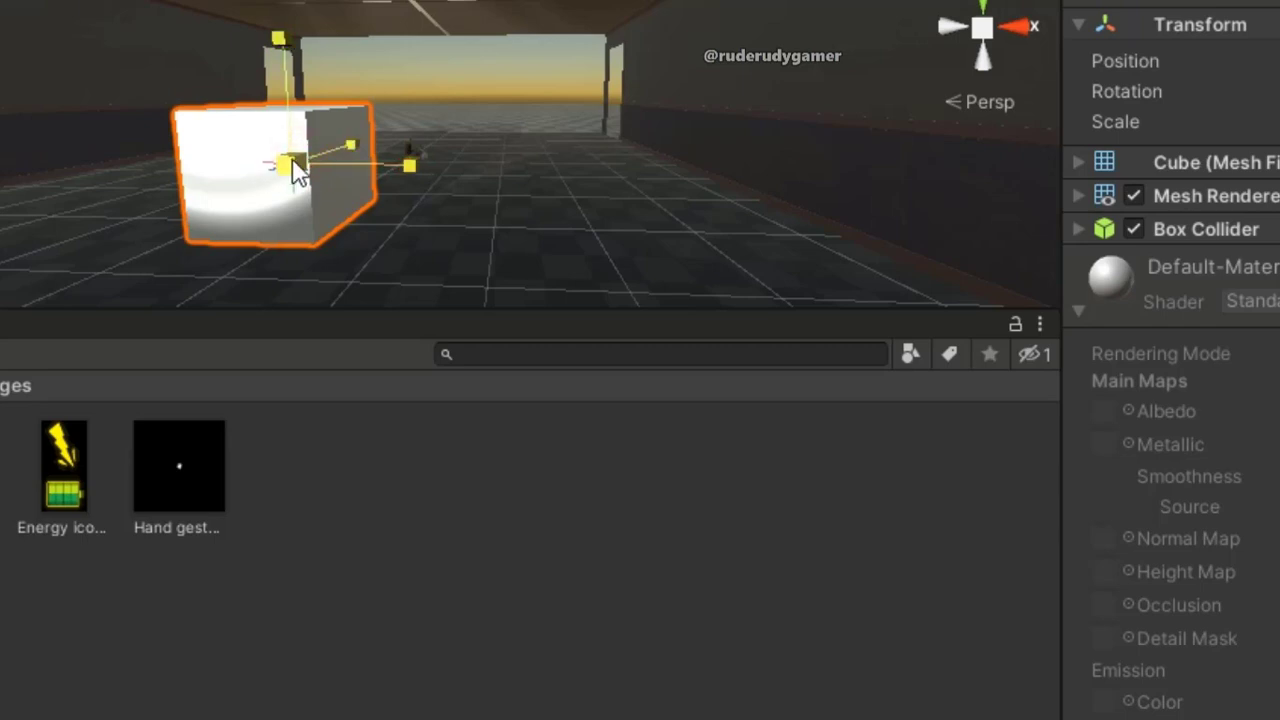
left_click_drag(293, 168, 207, 170)
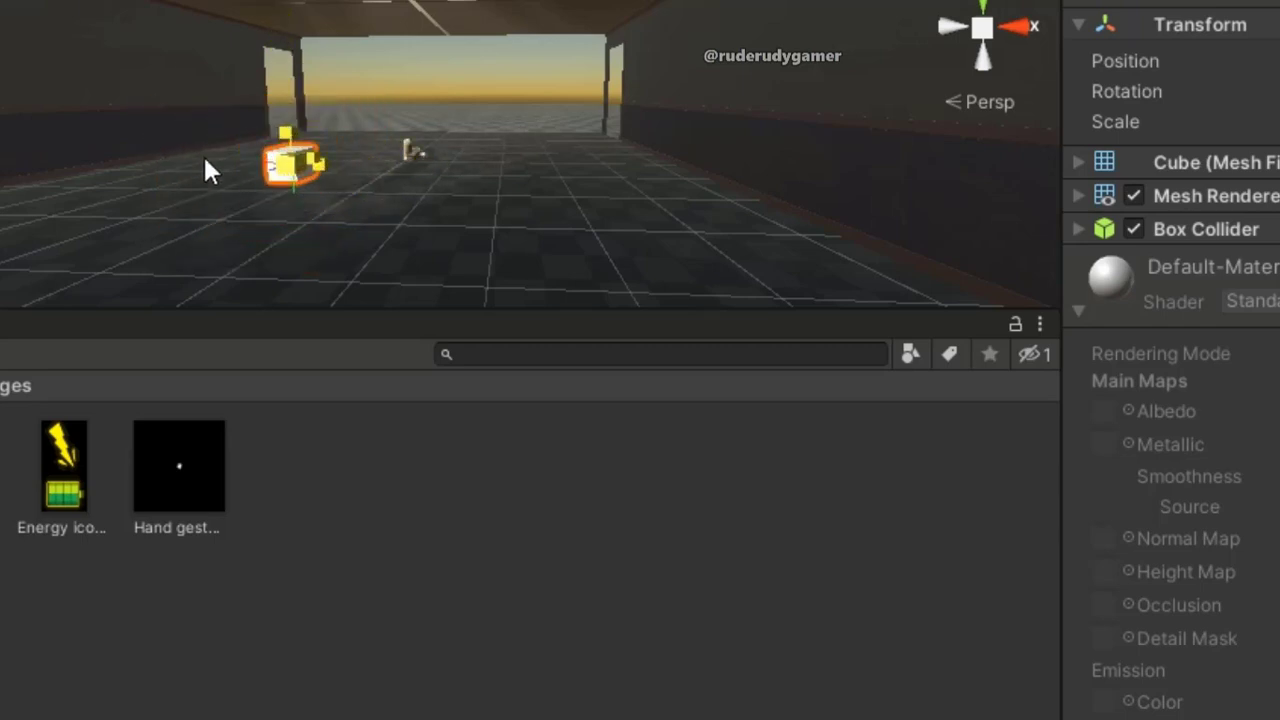
key("ctrl+z")
key("w")
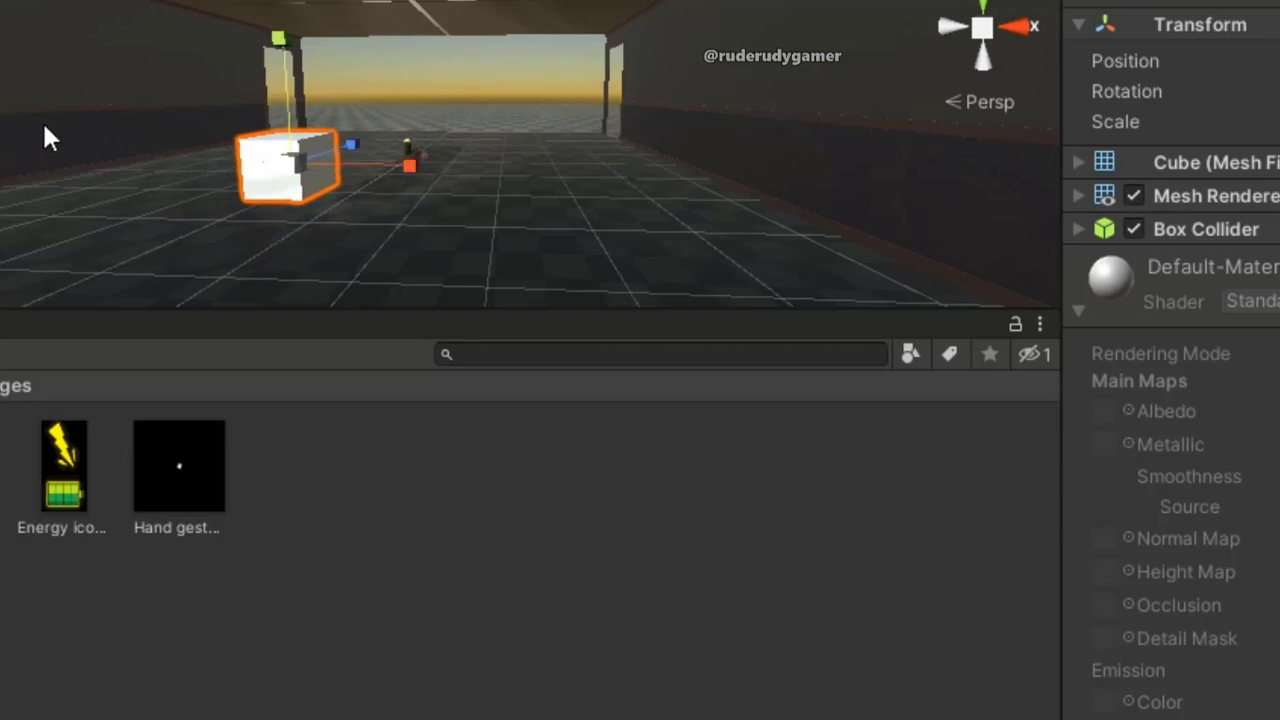
Collapse the cube's Transform and material sections in the Inspector.
scroll(1262, 466, "down", 10)
scroll(1262, 466, "up", 8)
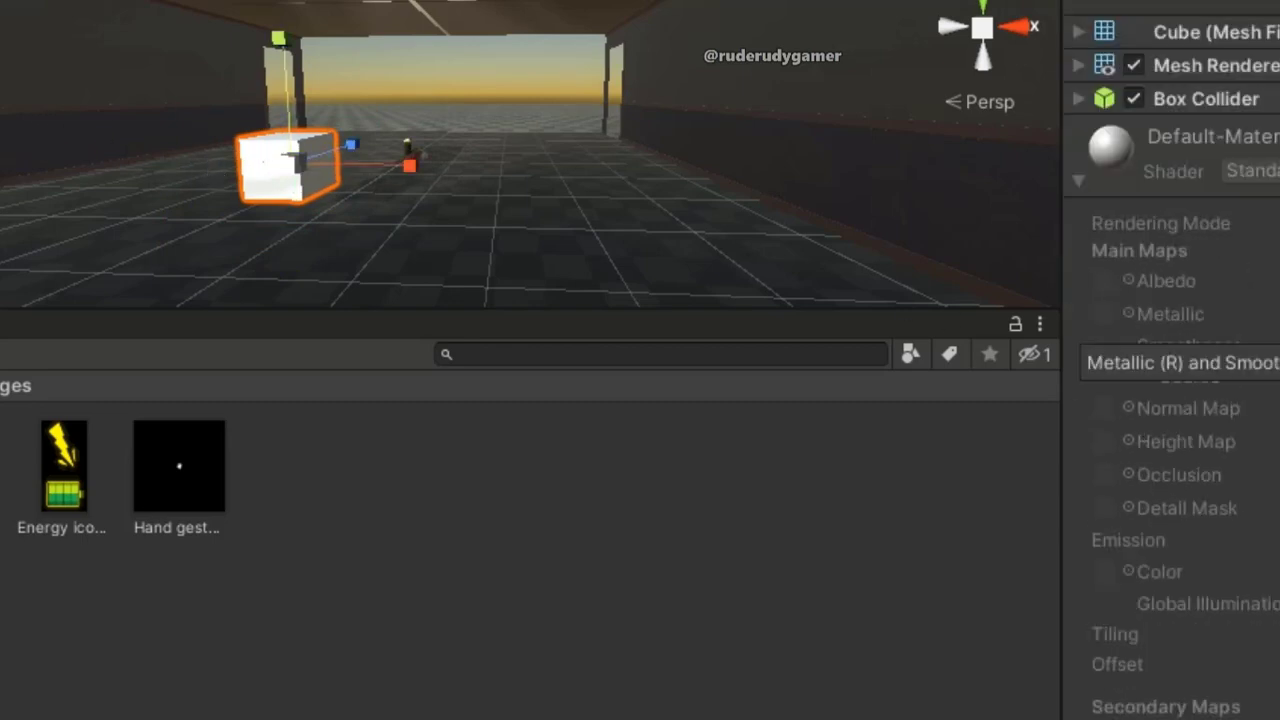
scroll(1262, 466, "up", 2)
scroll(1250, 258, "down", 4)
scroll(1250, 258, "up", 4)
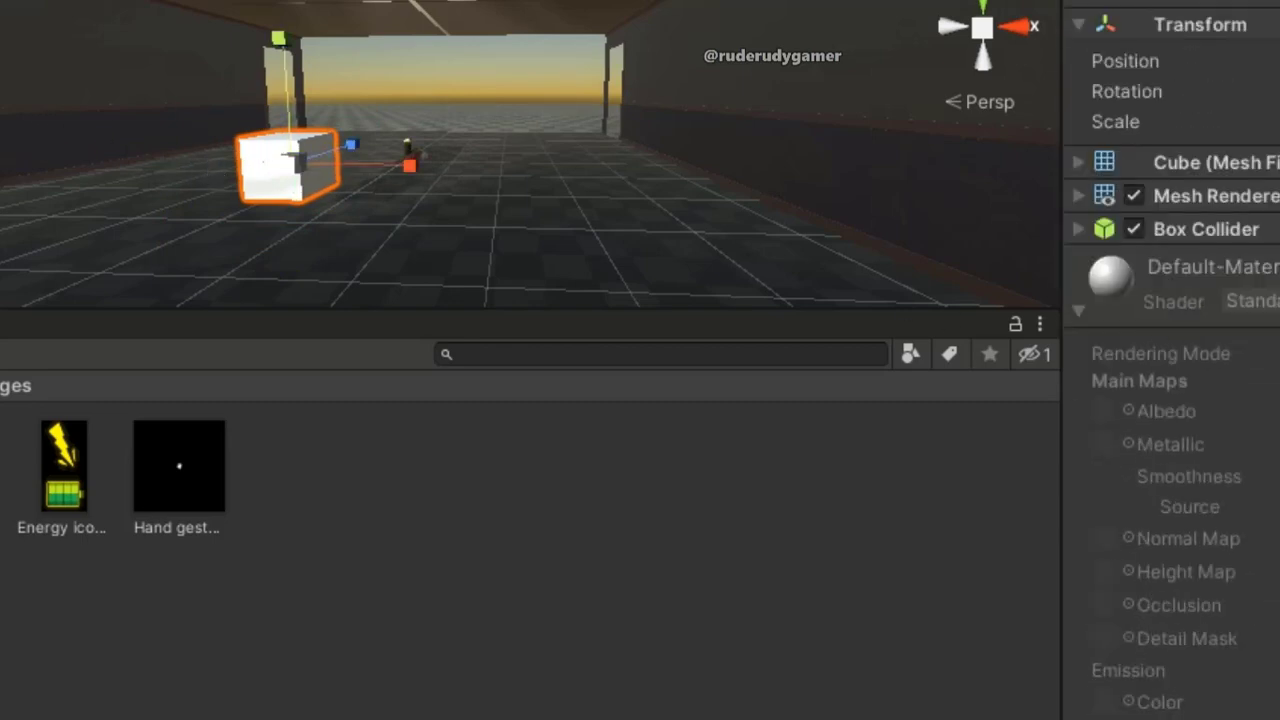
scroll(1250, 258, "down", 3)
scroll(1245, 251, "up", 3)
left_click(1080, 25)
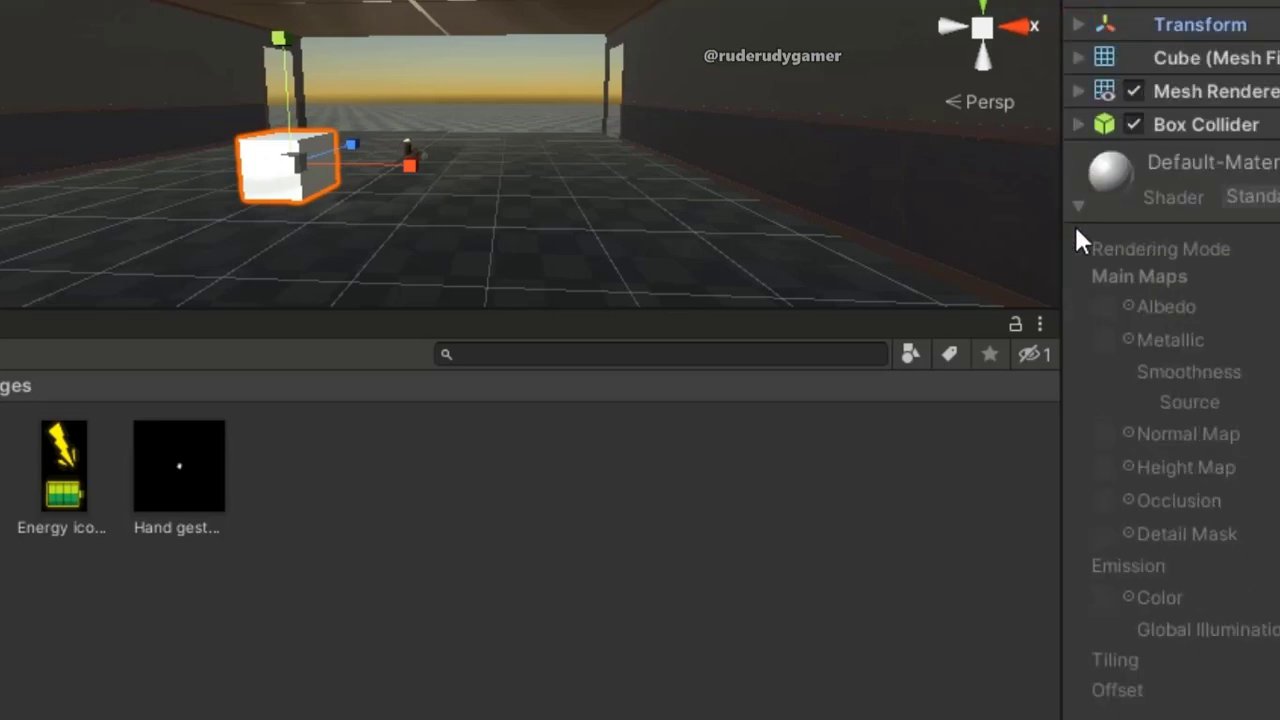
left_click(1079, 210)
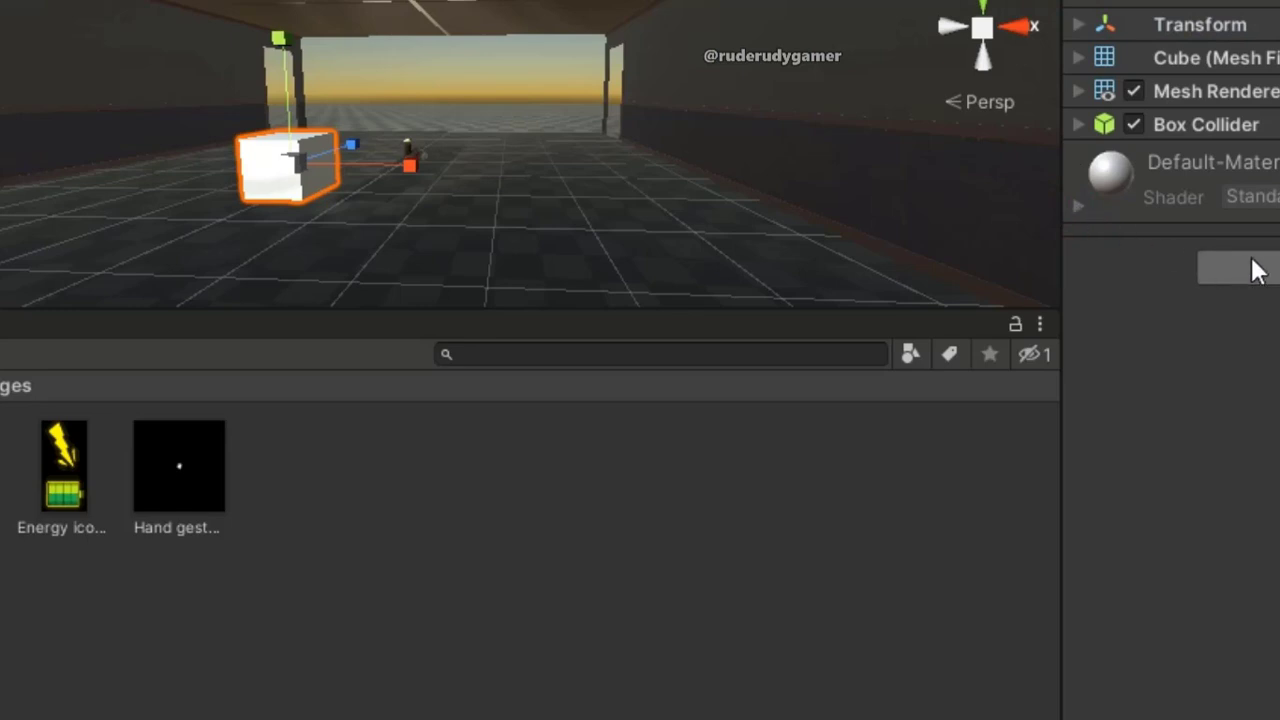
Expand Box Collider, then drag DragRigidbody from PublicSeriesFolder > Scripts onto the cube.
left_click(1078, 124)
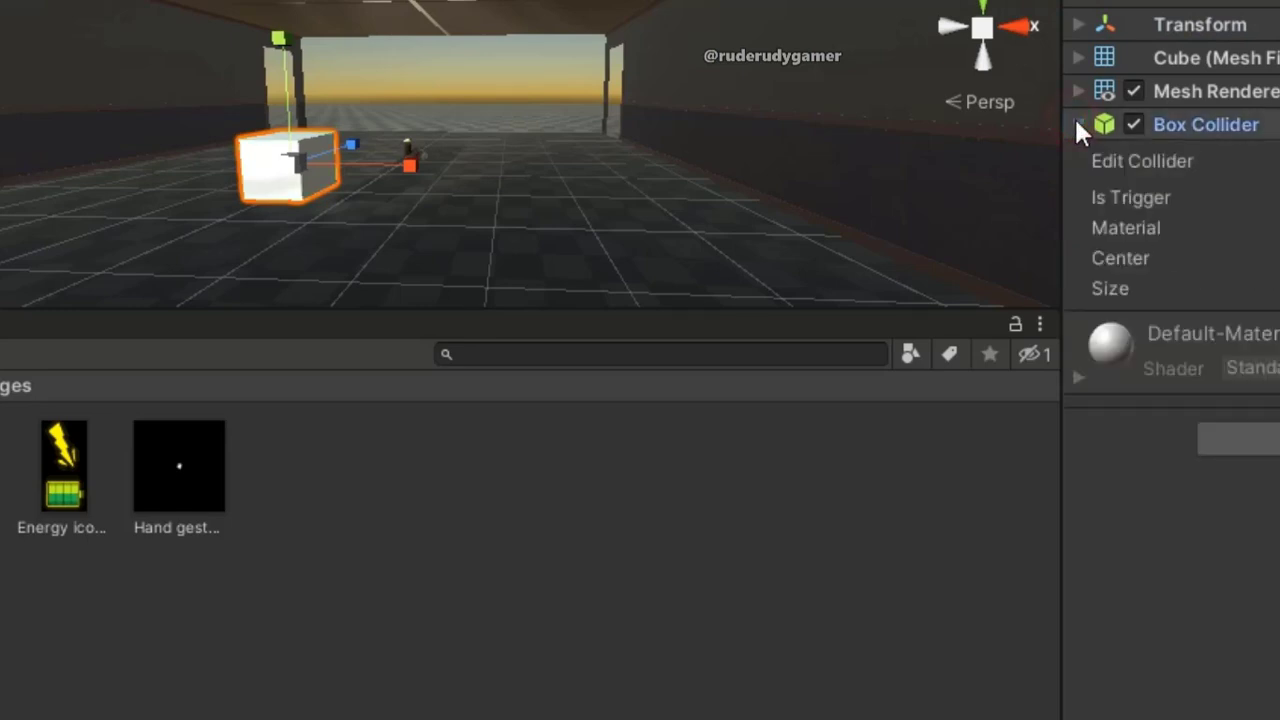
middle_click_drag(622, 245, 640, 290)
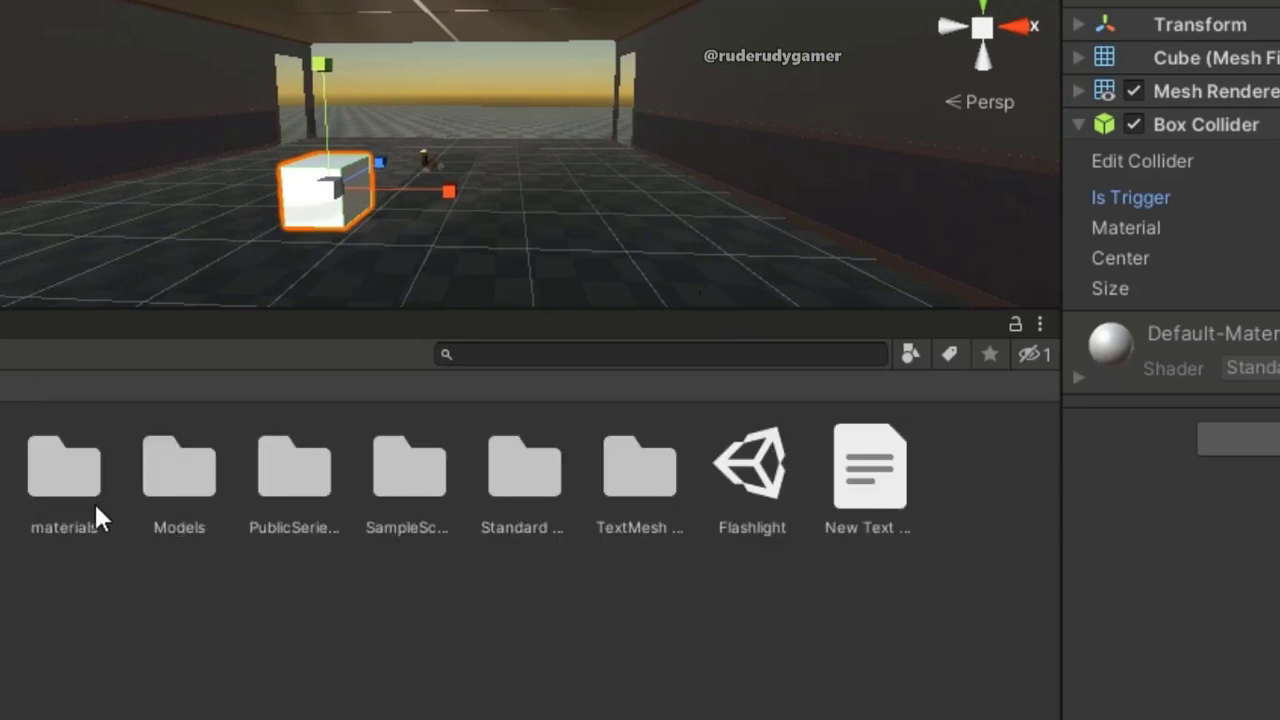
double_click(303, 484)
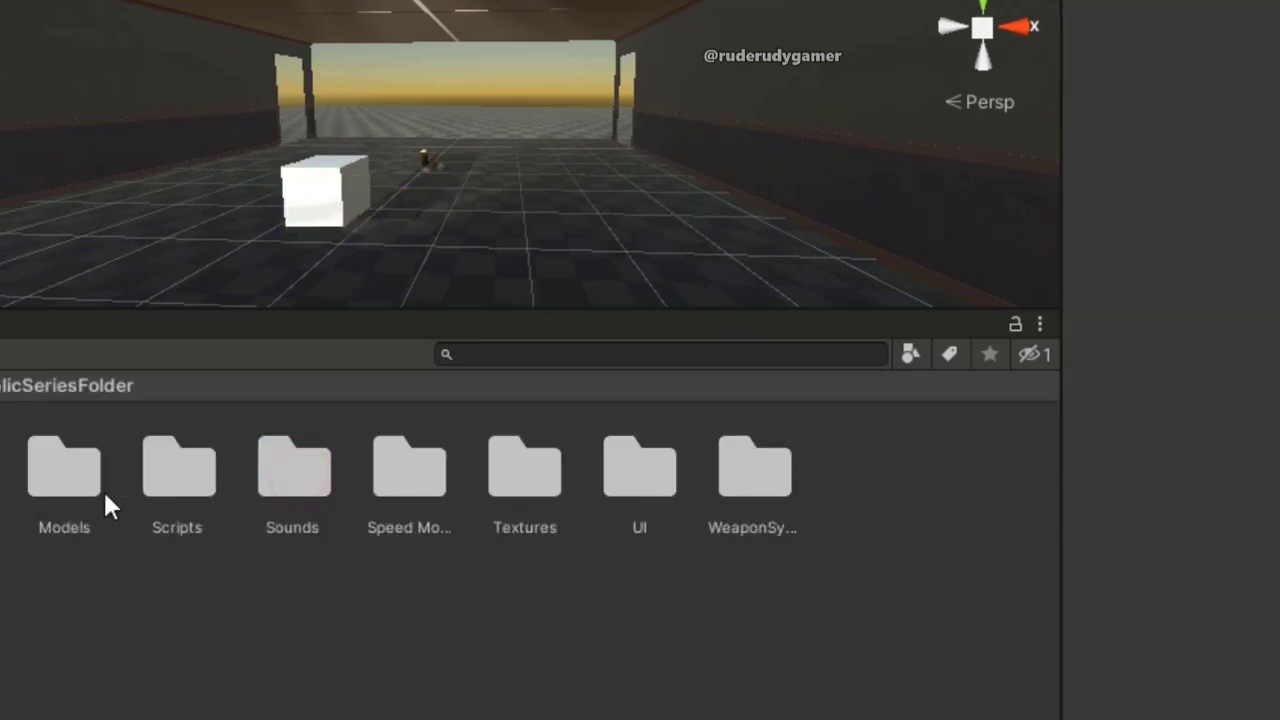
left_click(69, 478)
double_click(179, 468)
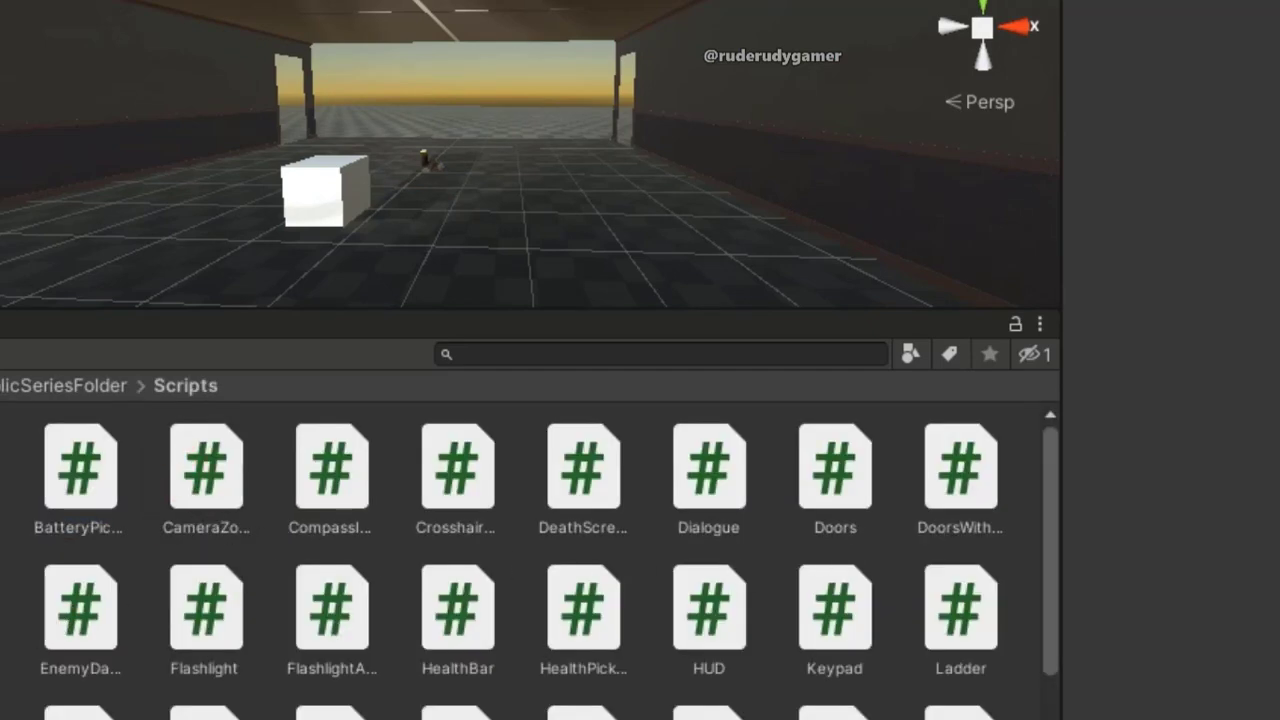
left_click_drag(80, 465, 116, 222)
left_click(325, 190)
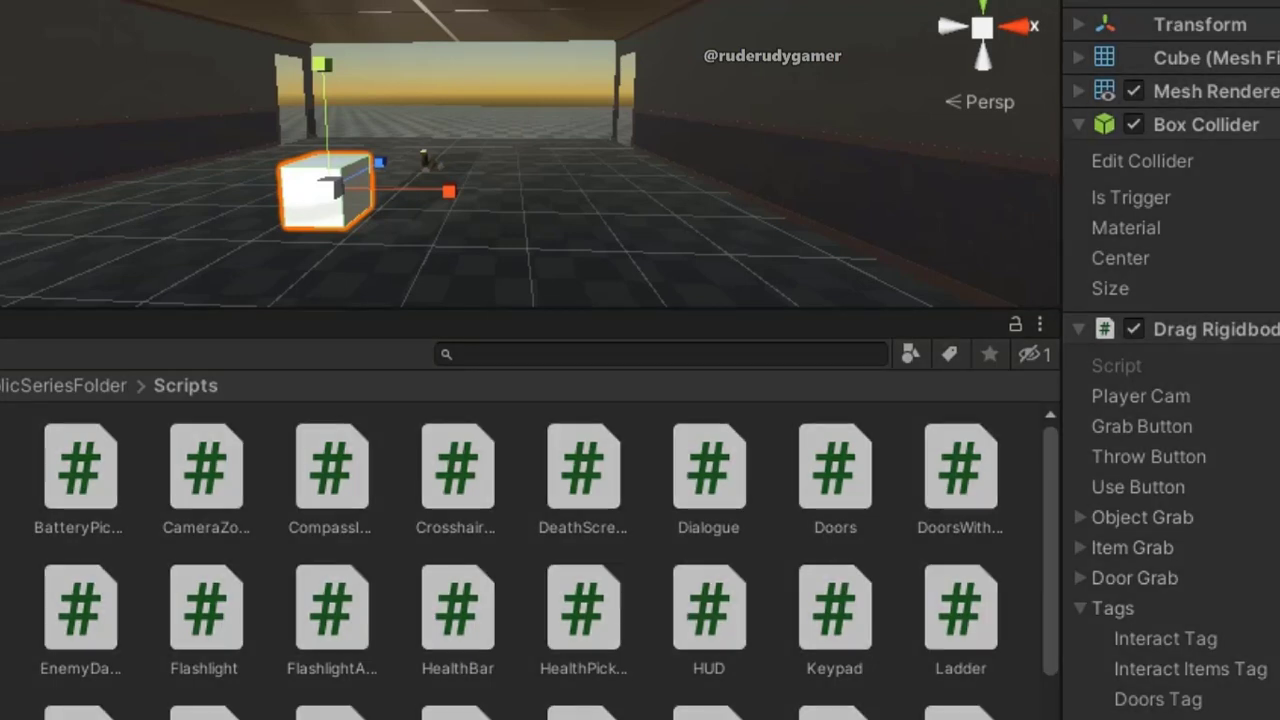
left_click(622, 2)
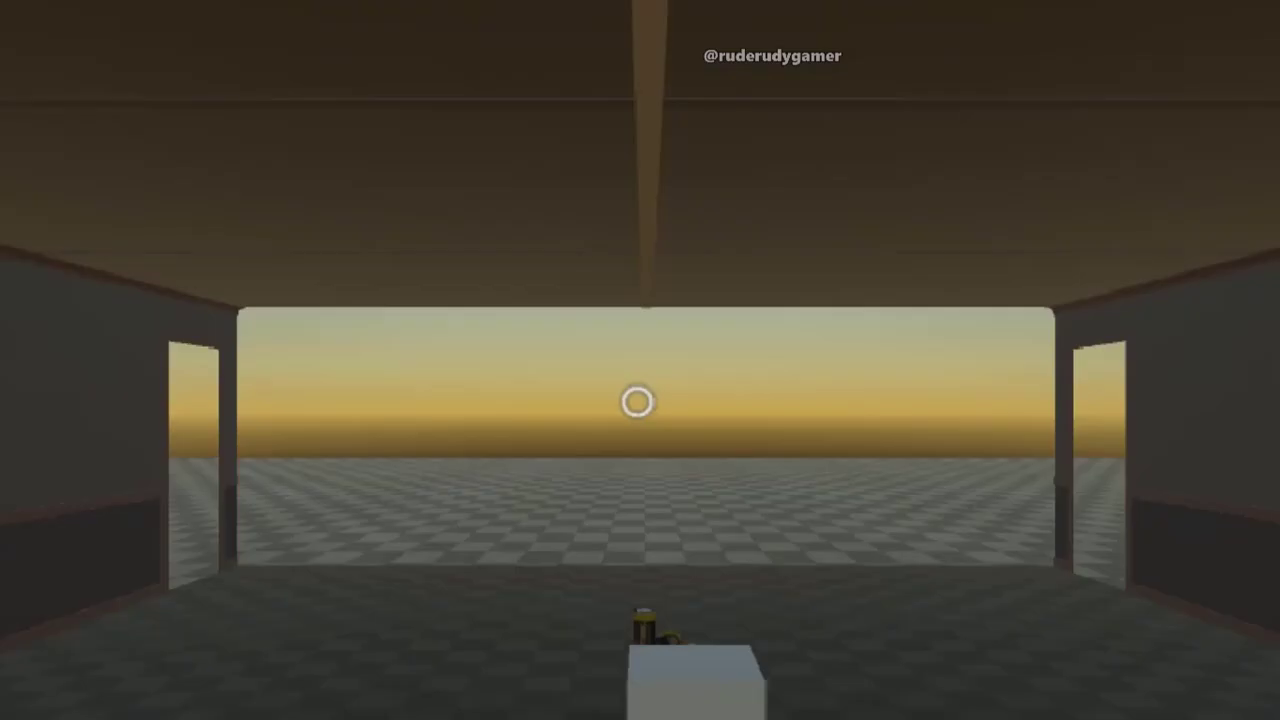
key("w")
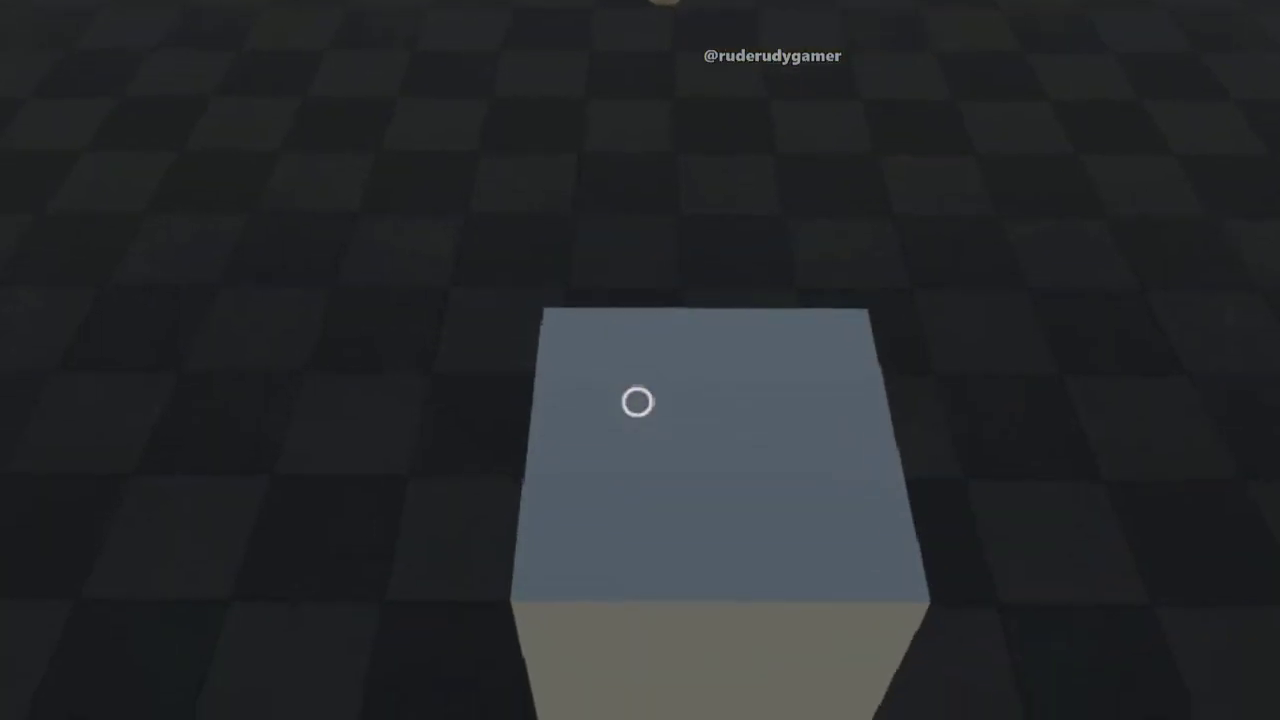
left_click(637, 402)
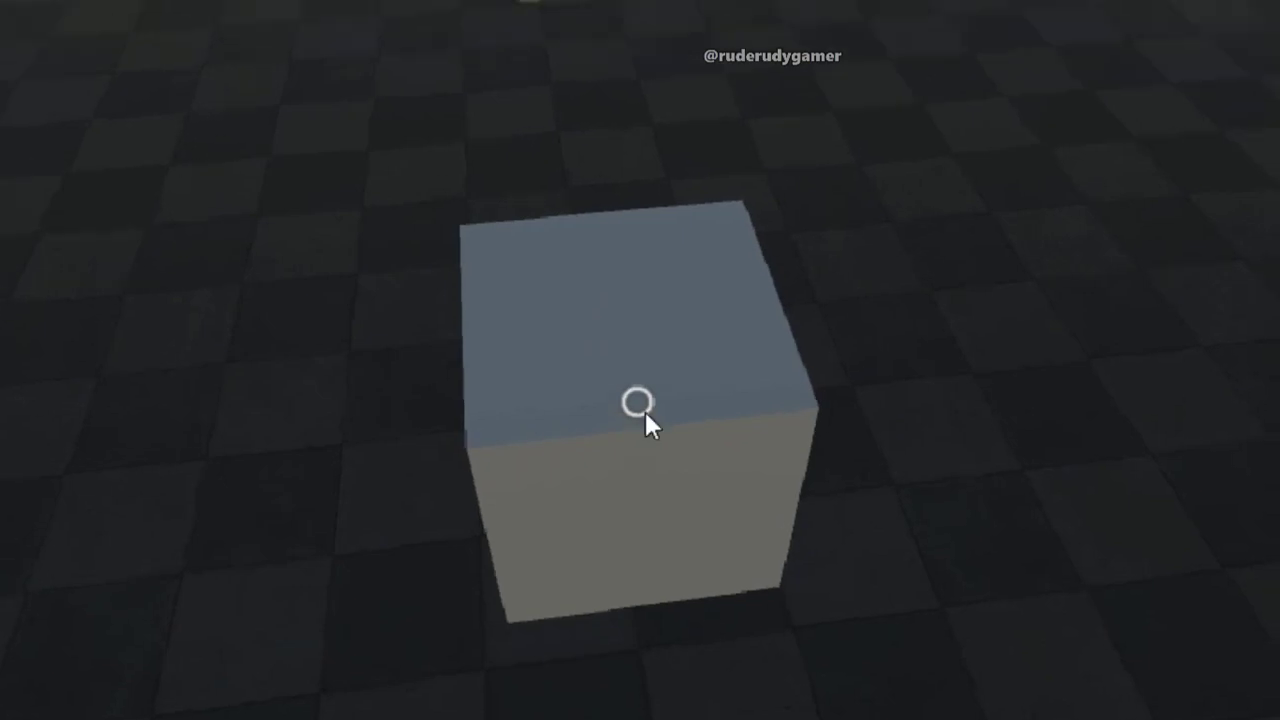
left_click(637, 402)
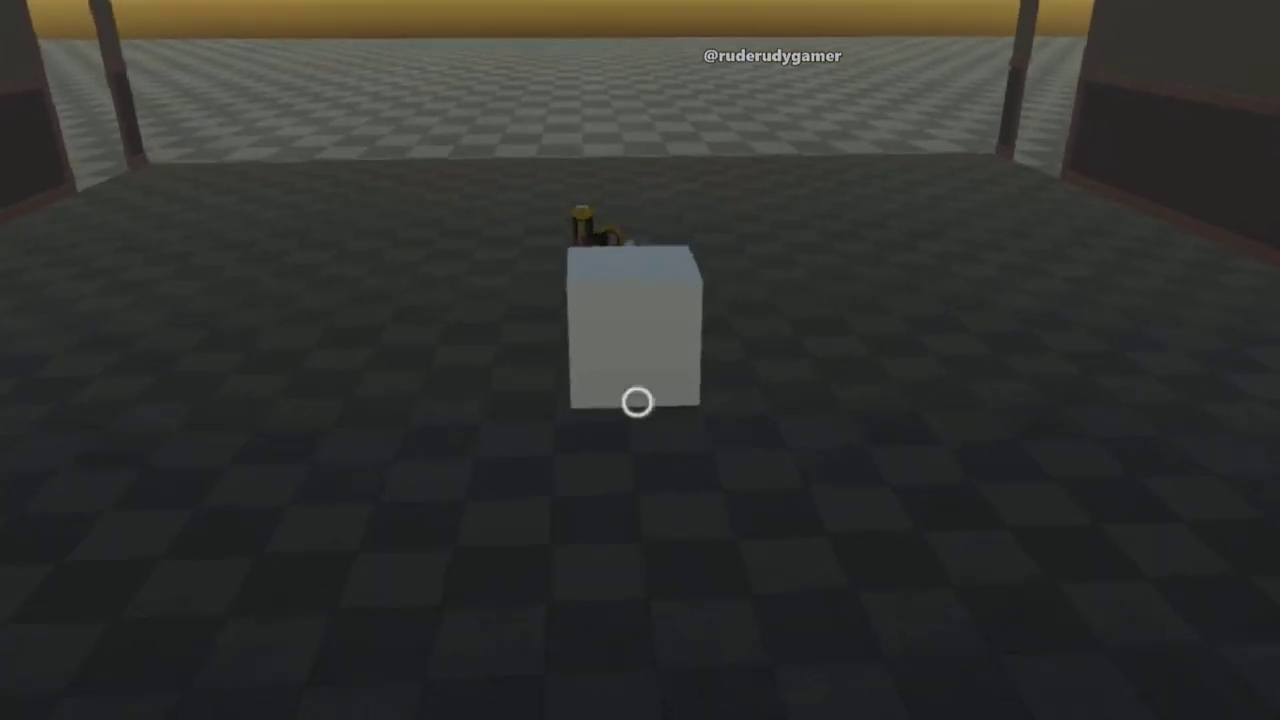
left_click_drag(637, 401, 637, 401)
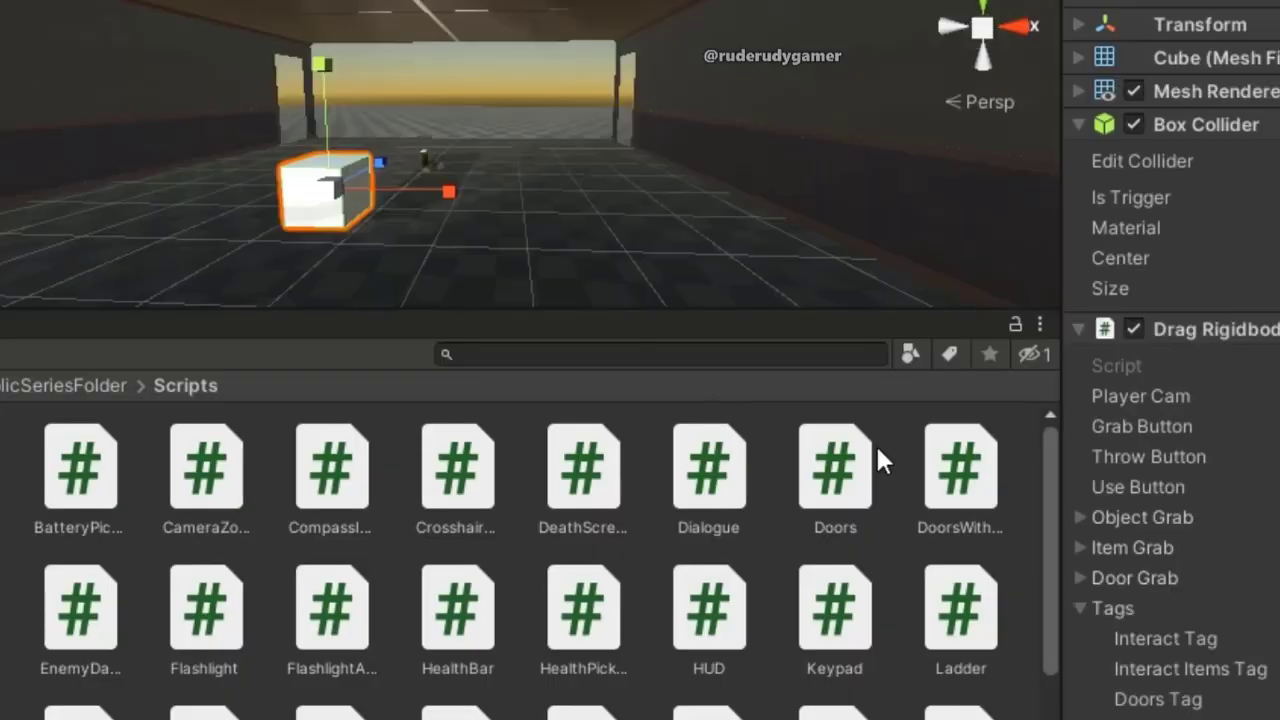
Set the cube's tag to Door.
left_click(1230, 2)
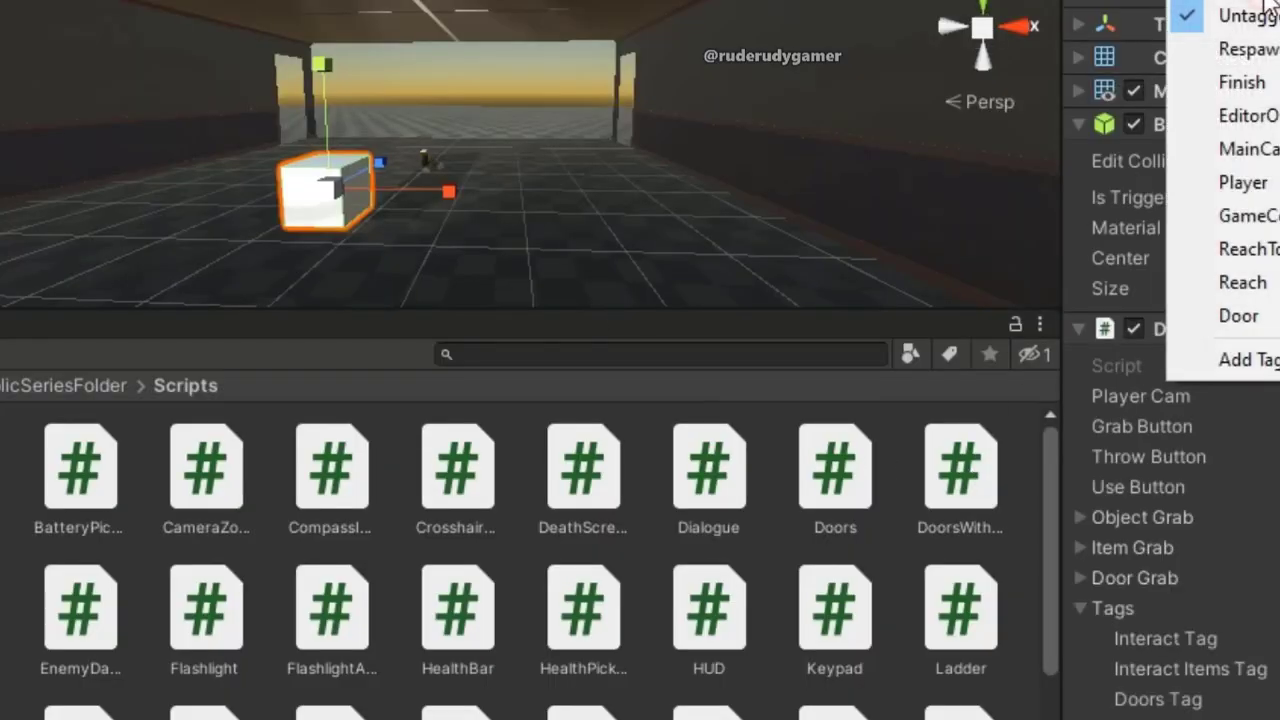
left_click(1237, 313)
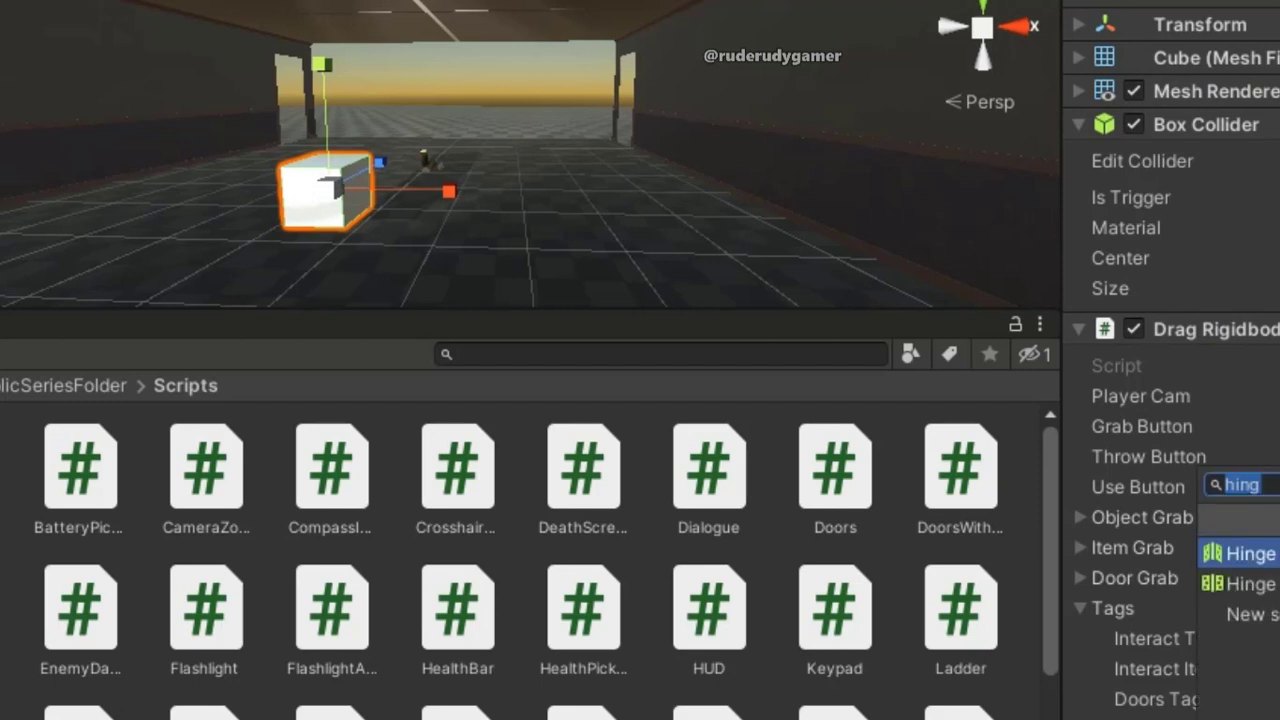
Add a Rigidbody component to the cube by searching 'rig'.
type("rig")
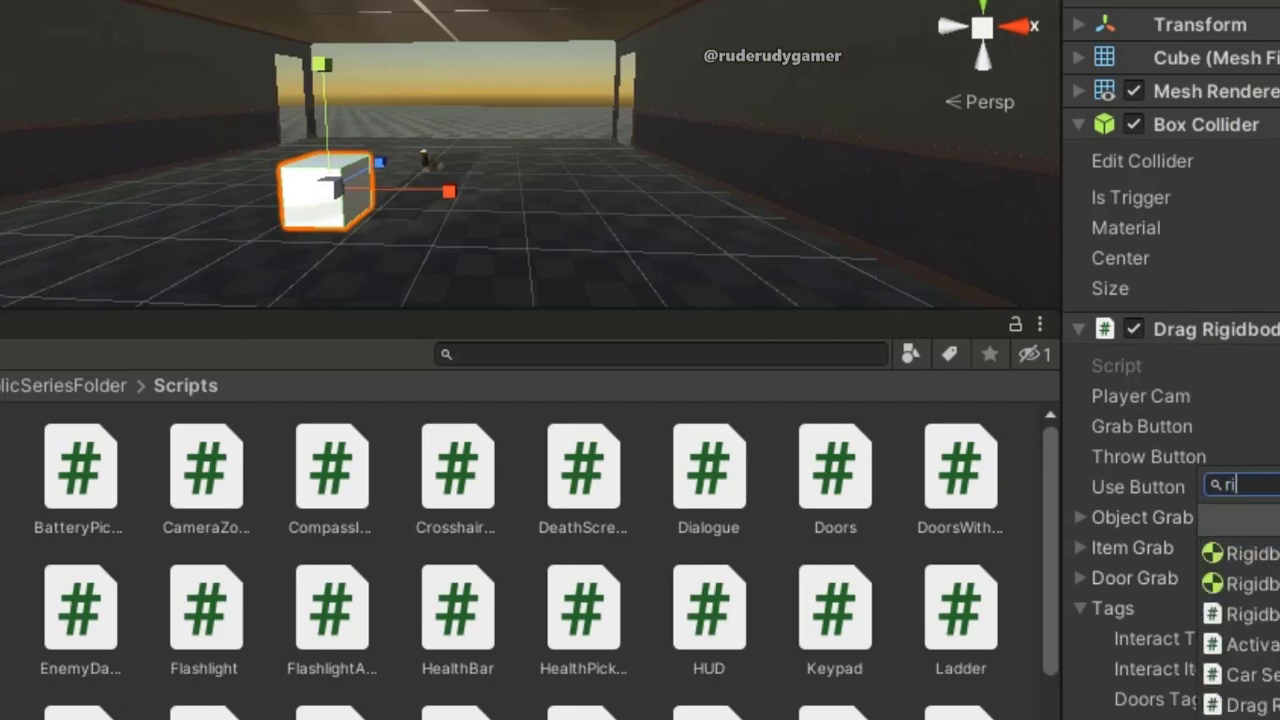
left_click(1270, 566)
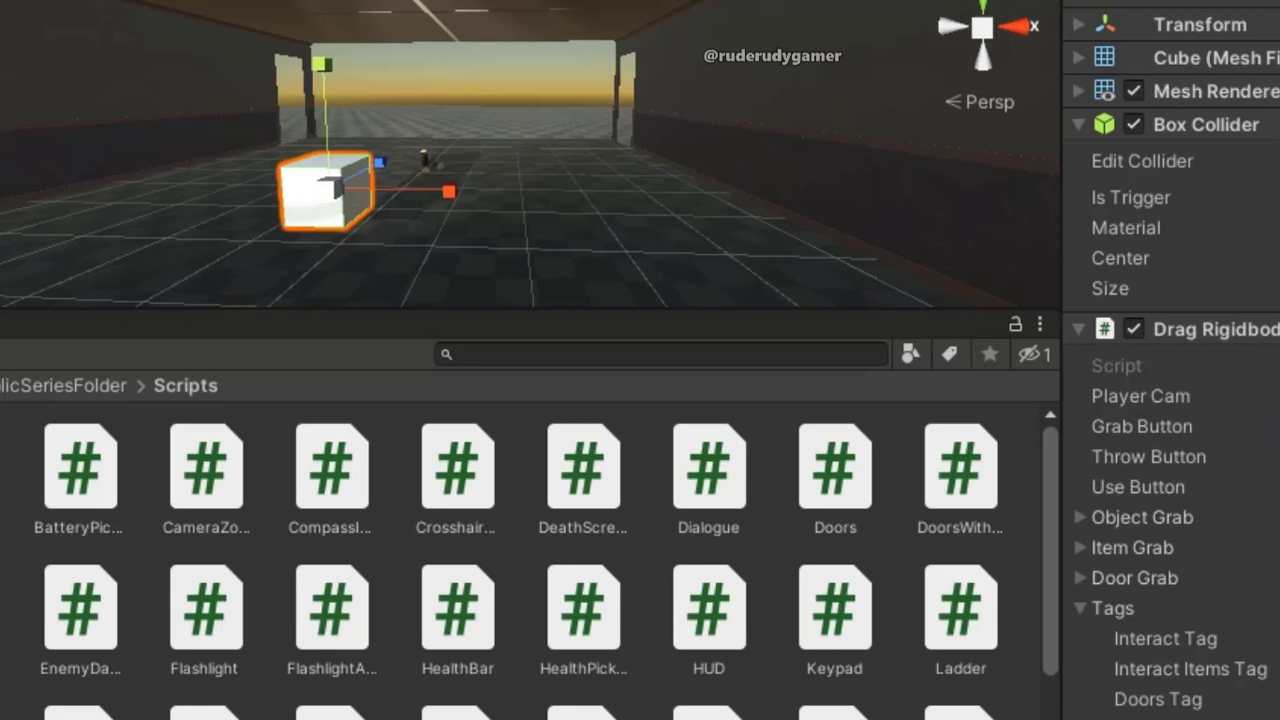
scroll(1170, 400, "down", 1)
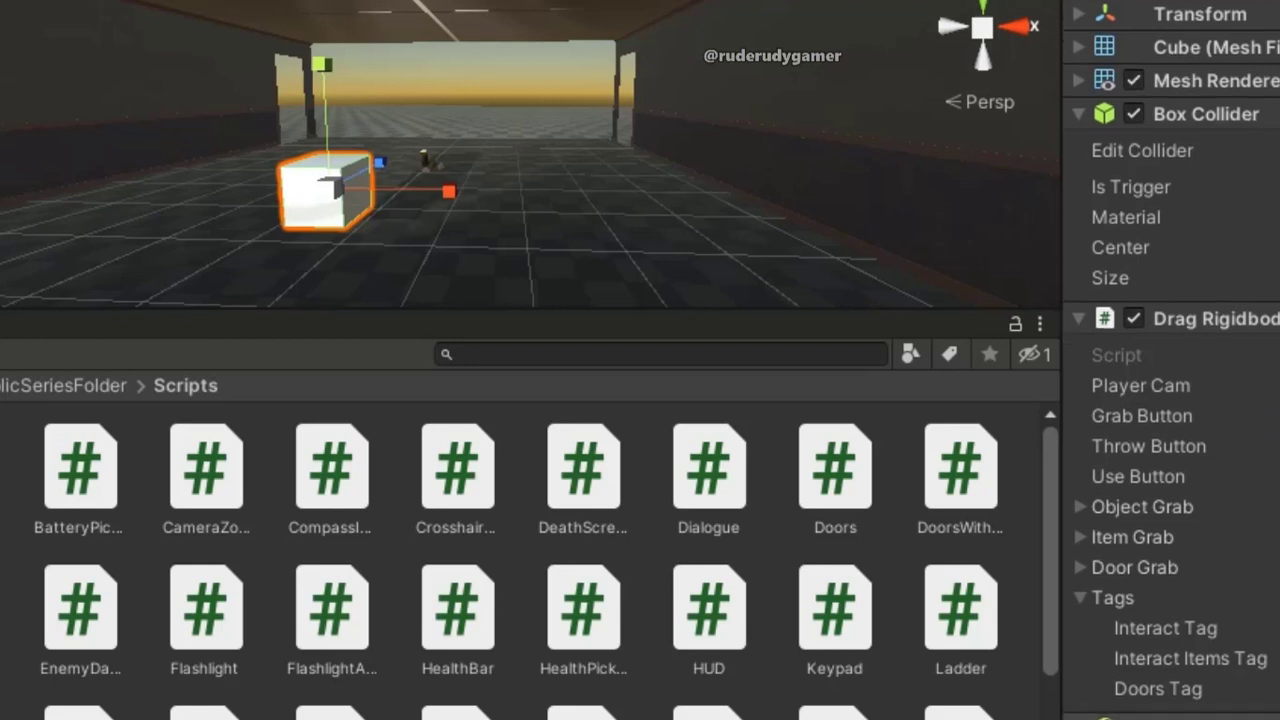
scroll(1231, 654, "down", 5)
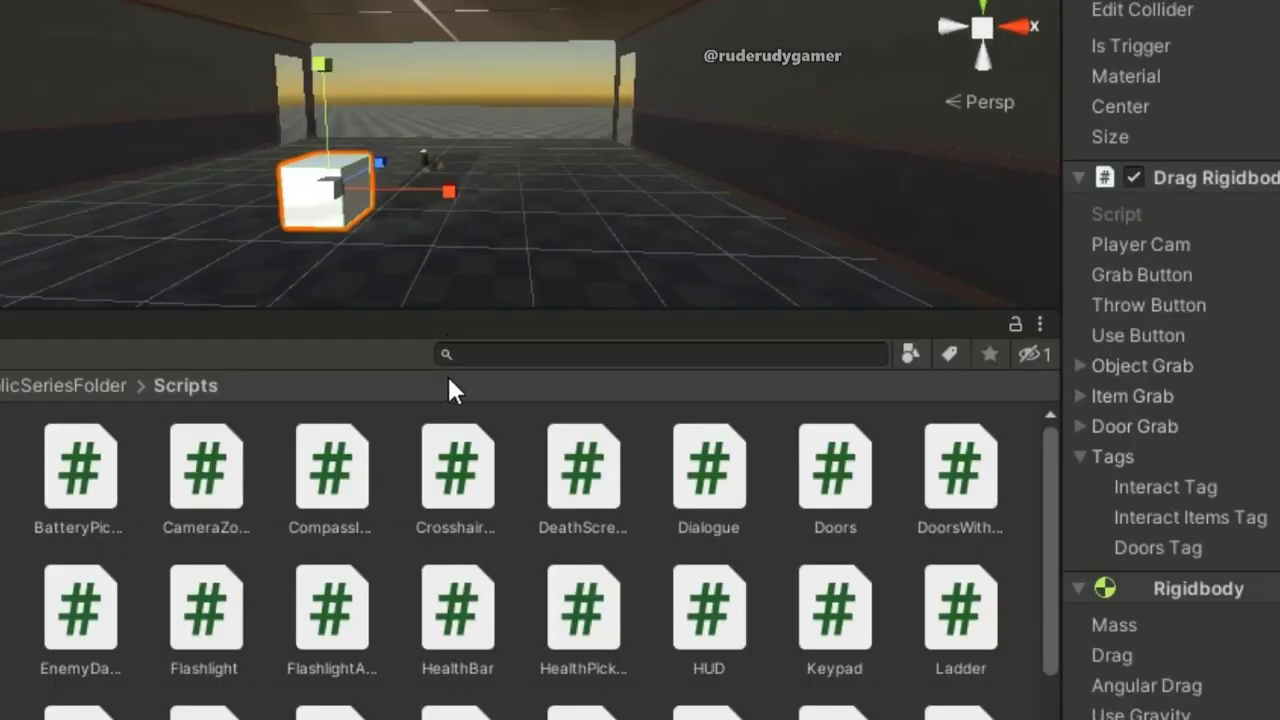
Select the cube and adjust its height in the corridor with the move tool.
left_click(312, 218)
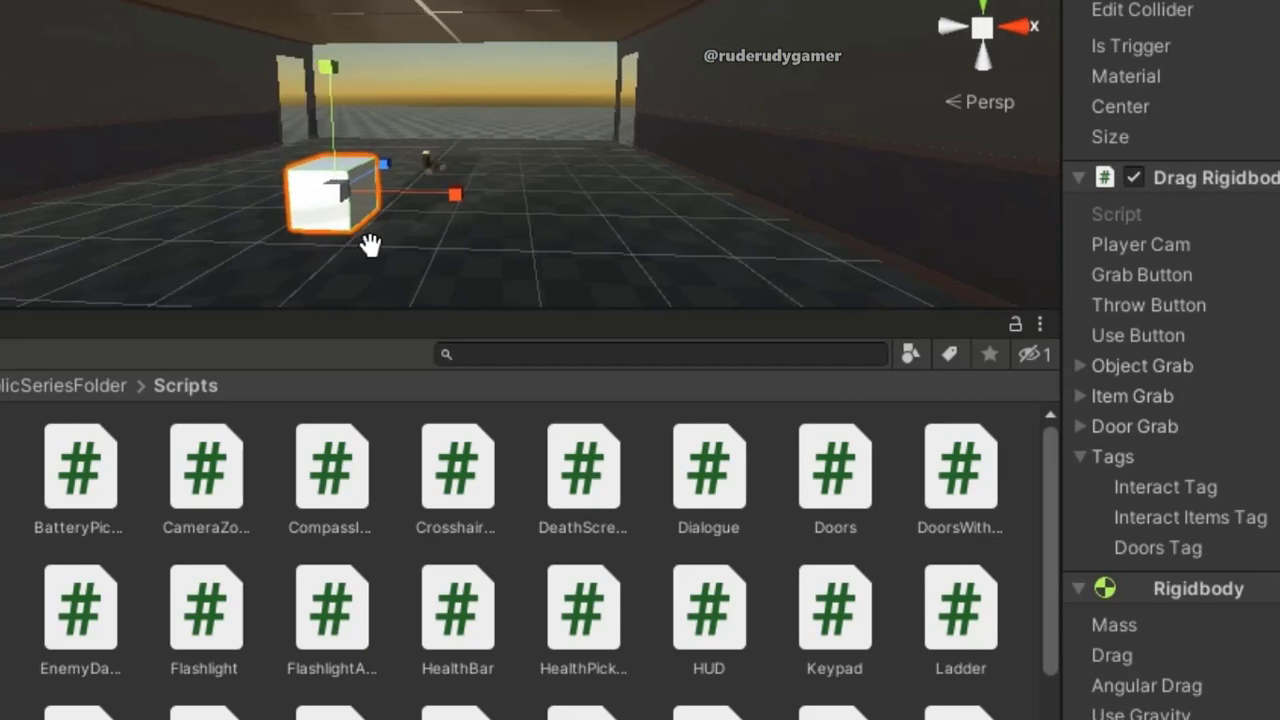
middle_click_drag(312, 220, 368, 242)
key("w")
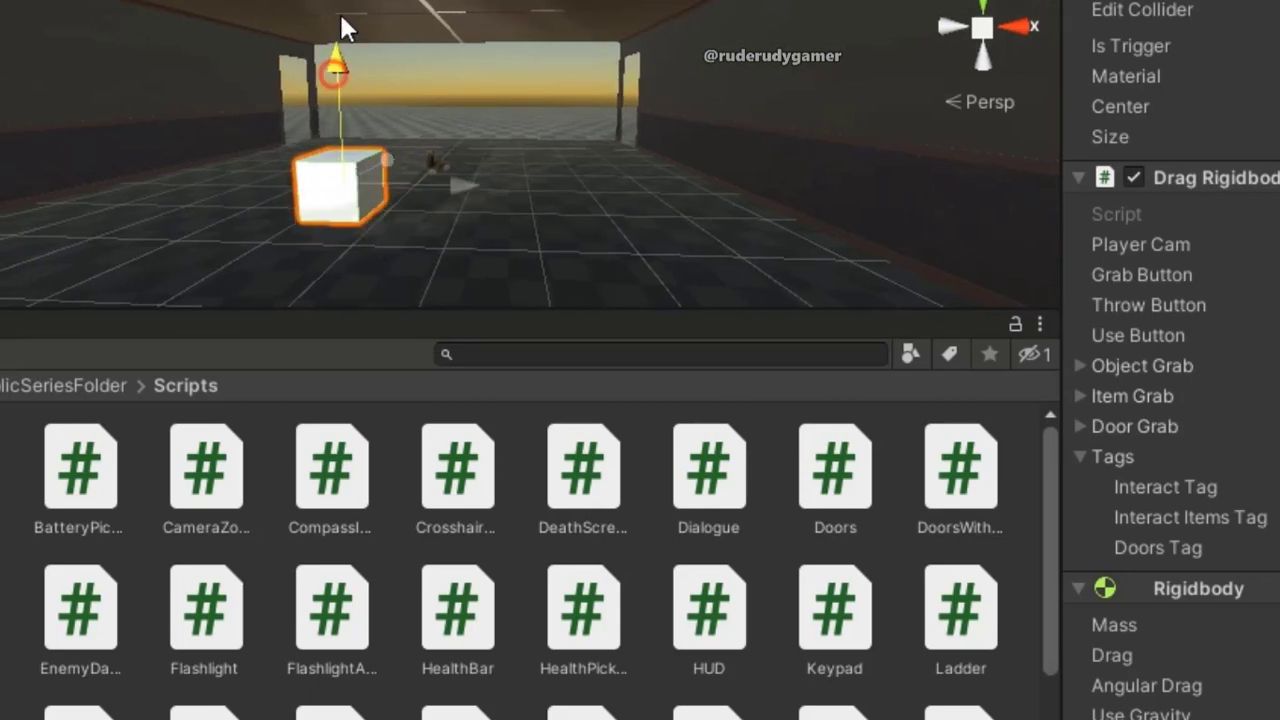
mouse_move(339, 11)
left_mouse_down()
mouse_move(341, 131)
mouse_move(335, 24)
mouse_move(343, 35)
left_mouse_up()
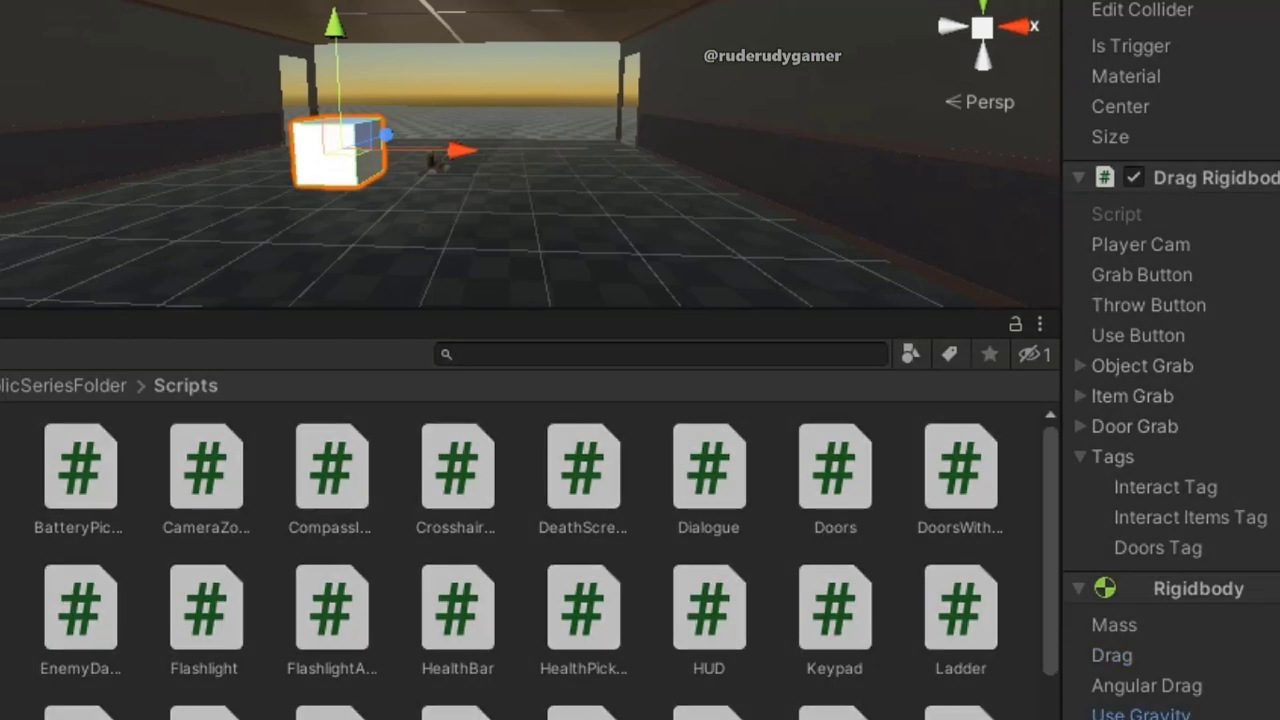
key("ctrl+p")
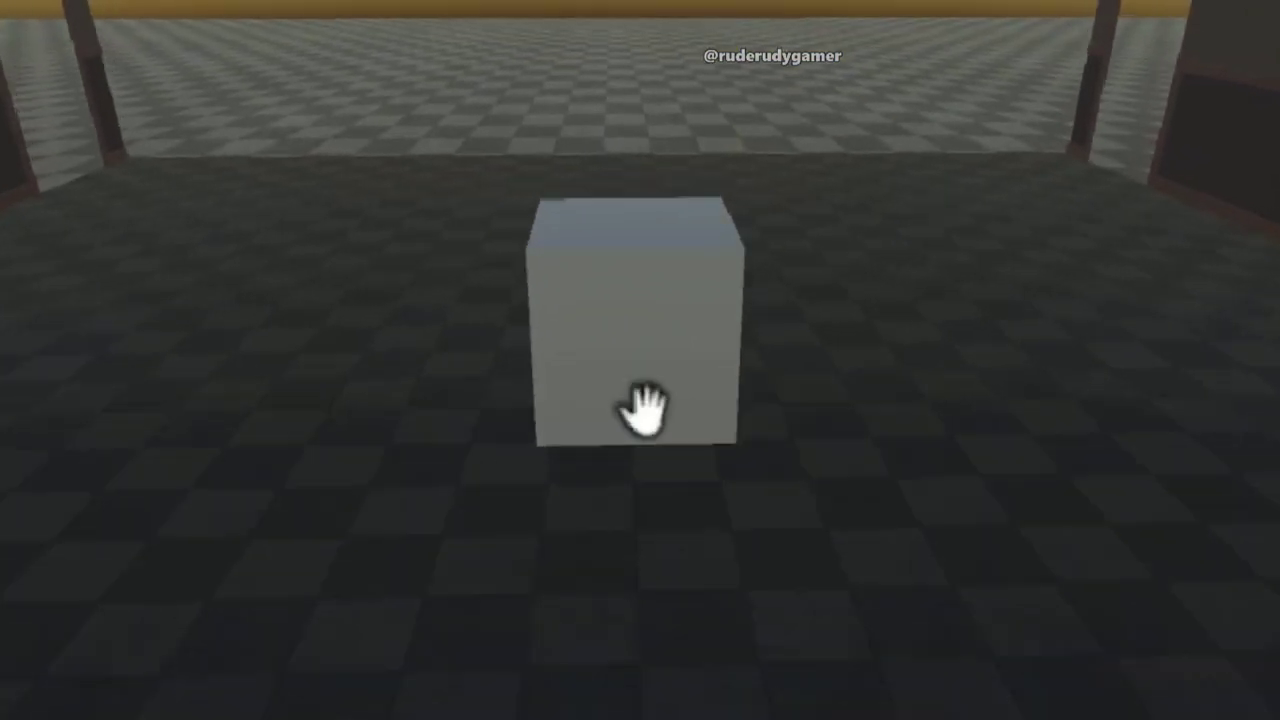
left_click(645, 408)
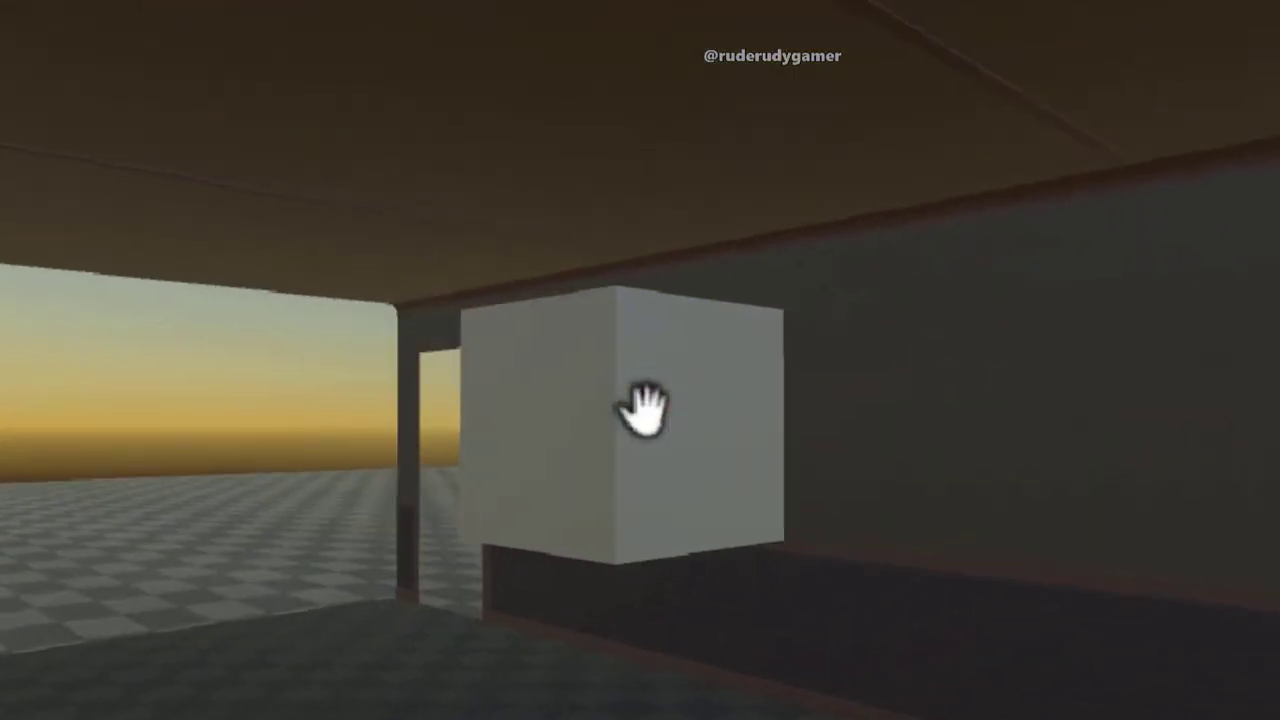
left_click(645, 408)
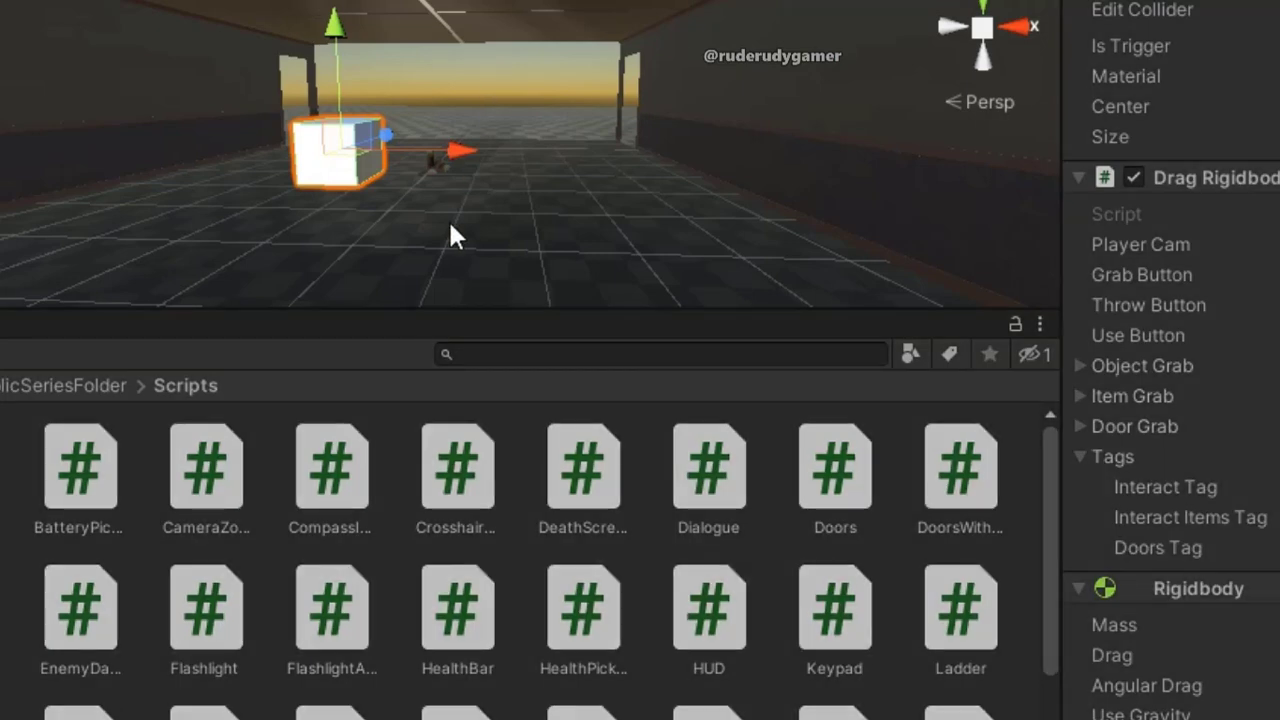
Play-test: pick up the far cube, drop it, then open the red door.
key("ctrl+p")
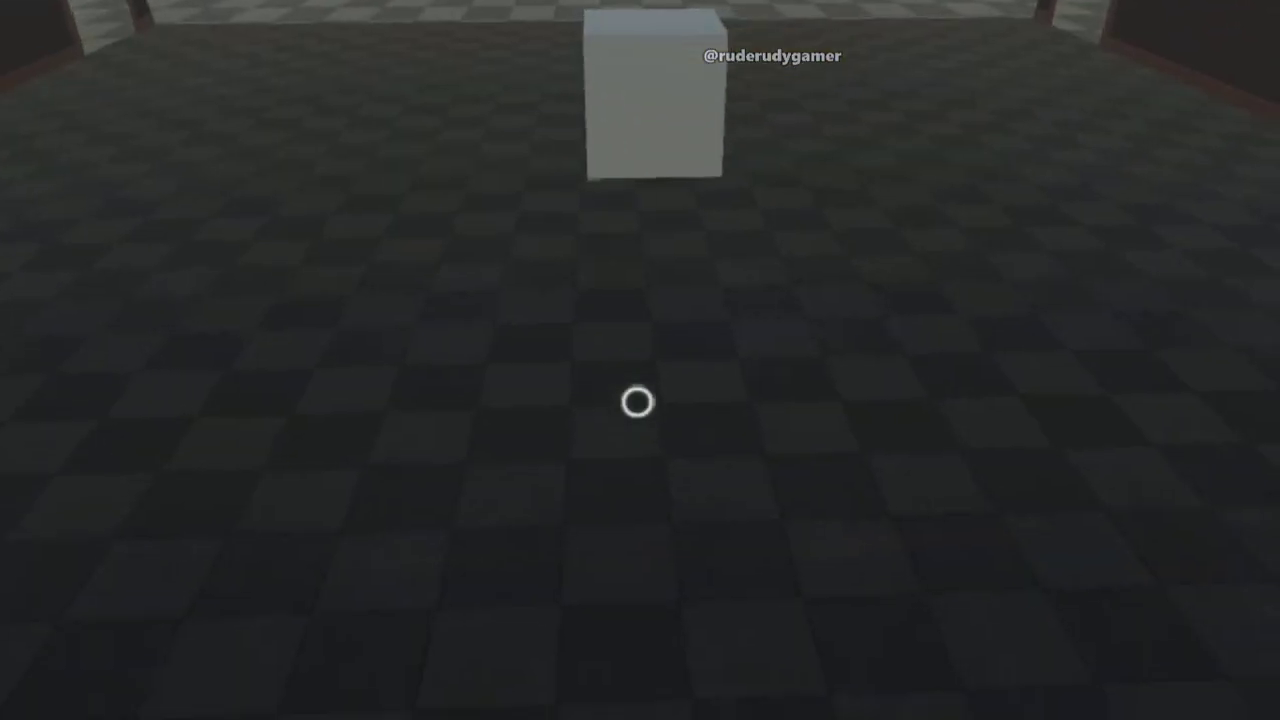
left_click(637, 402)
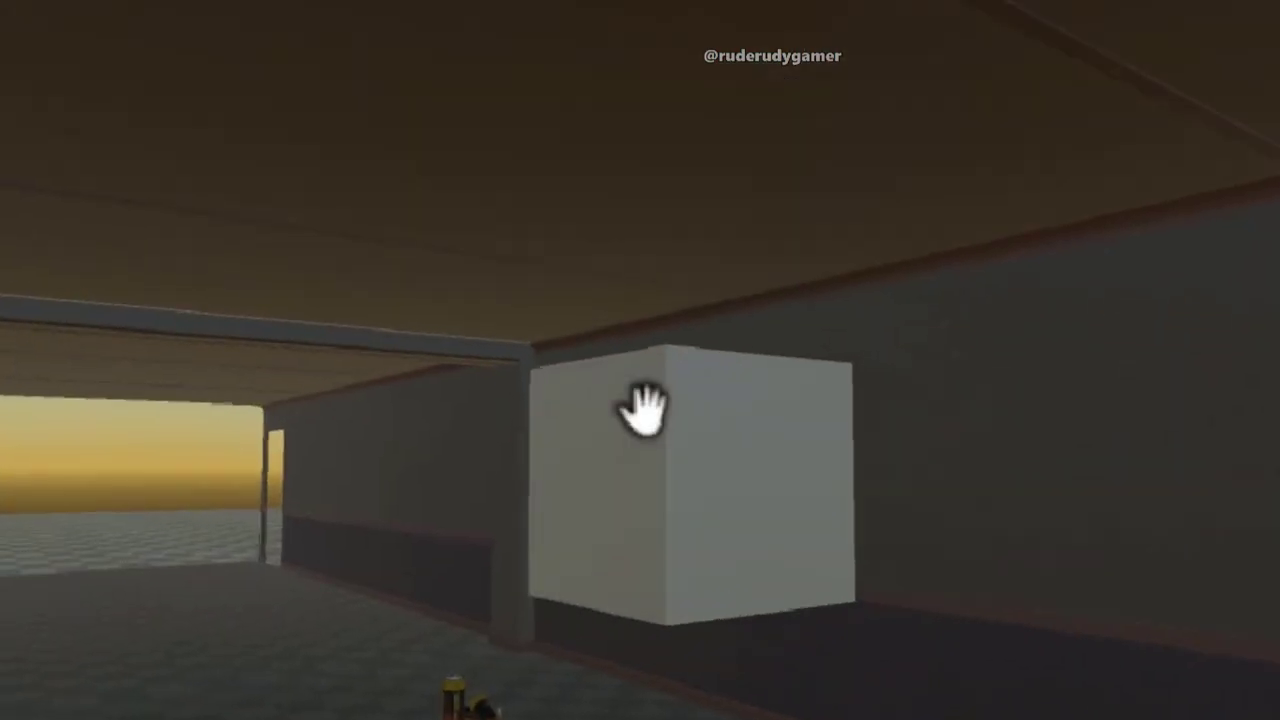
left_click(645, 405)
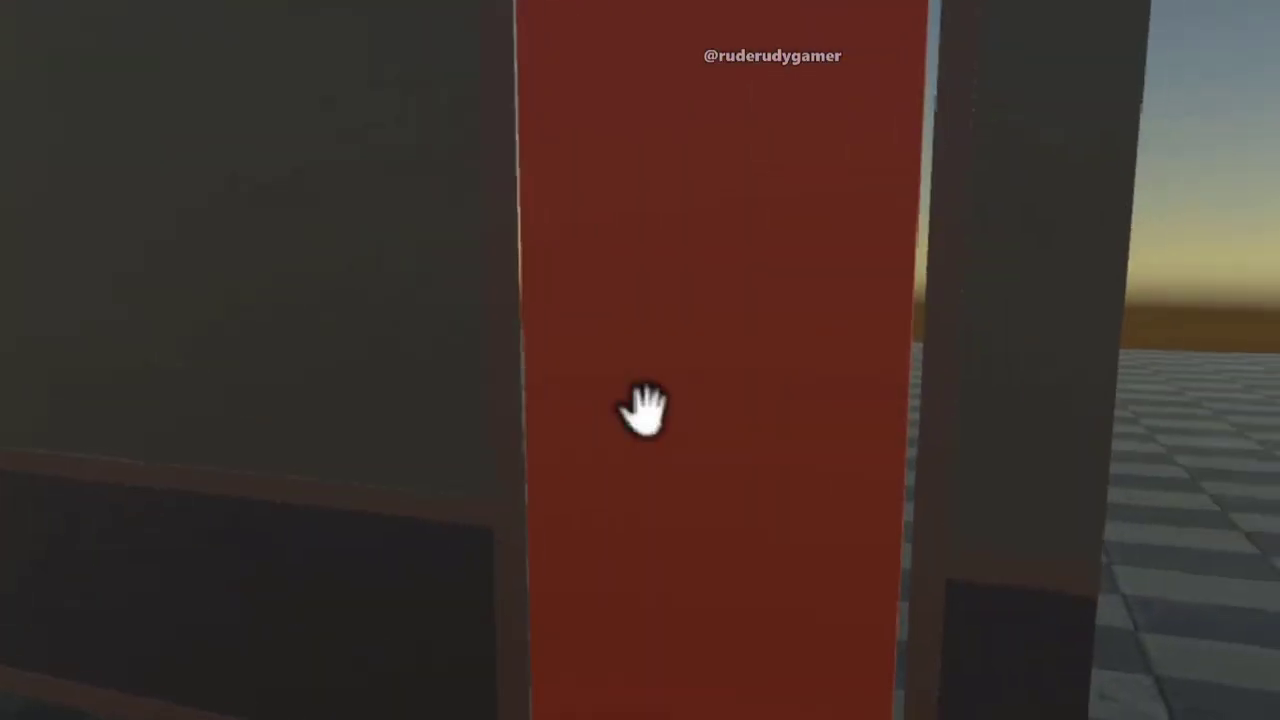
left_click(645, 408)
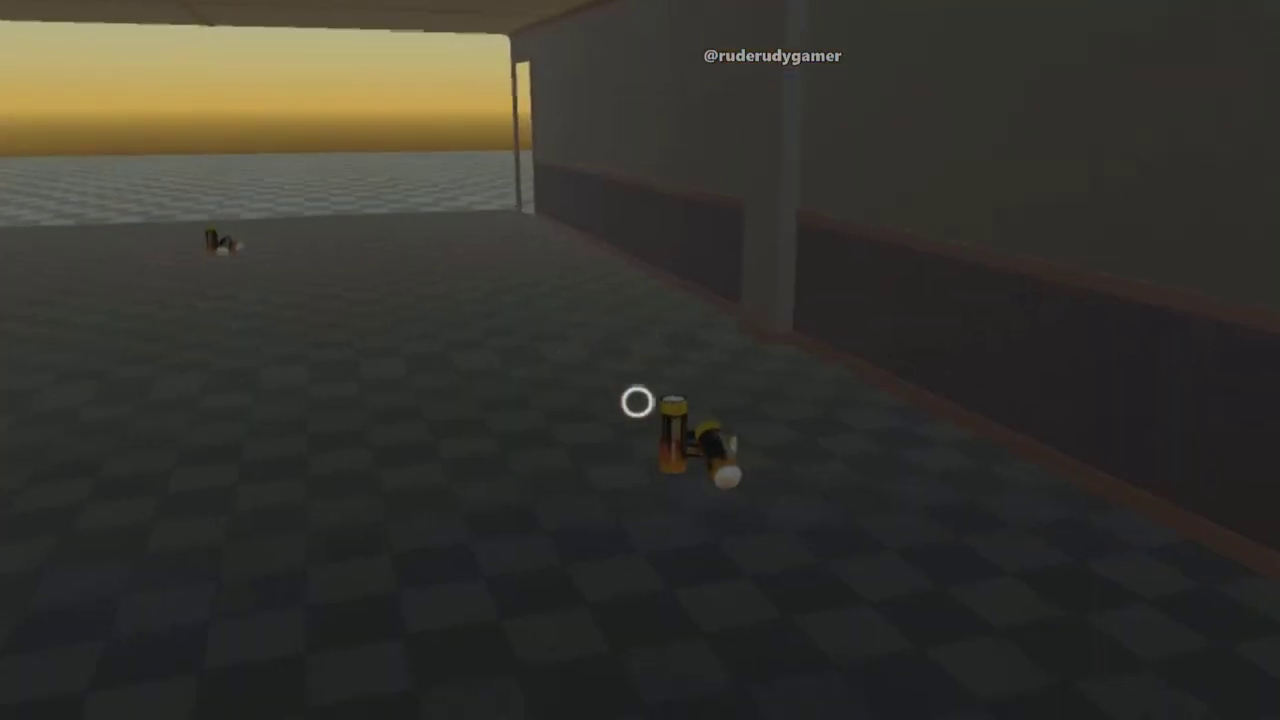
Walk to the batteries, toggle the flashlight on, and collect the battery pickup.
key("w")
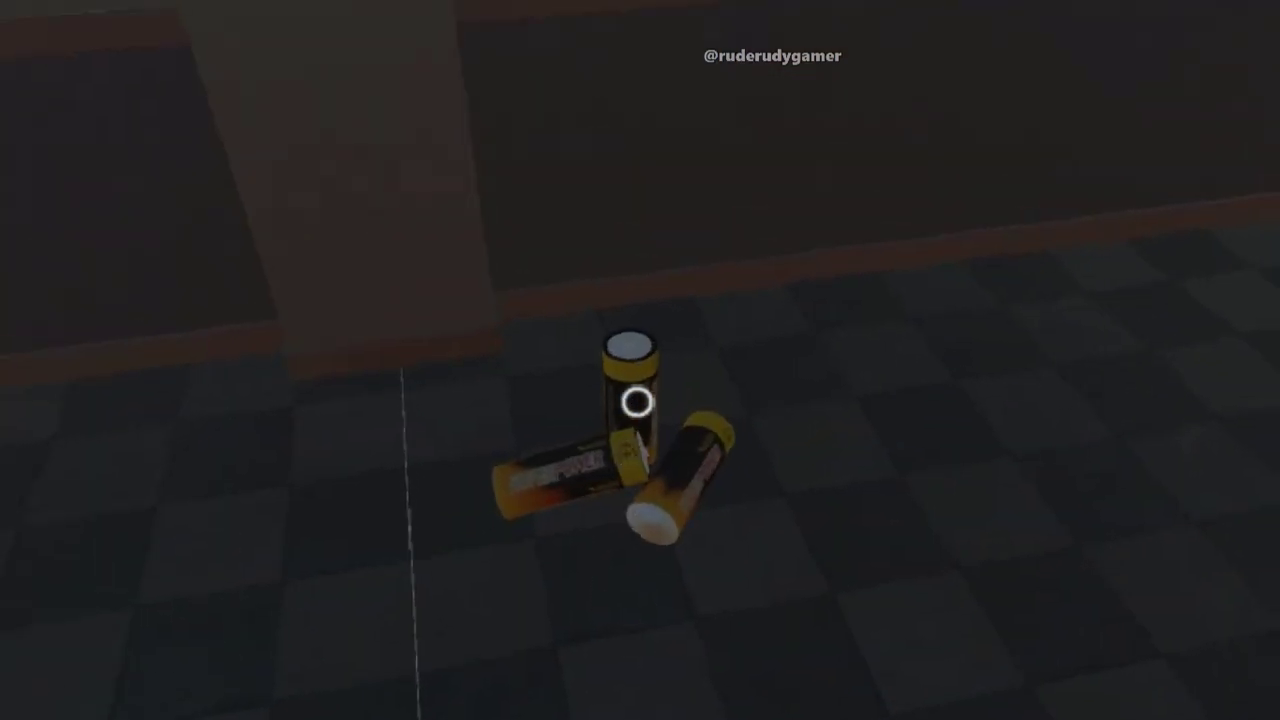
key("w")
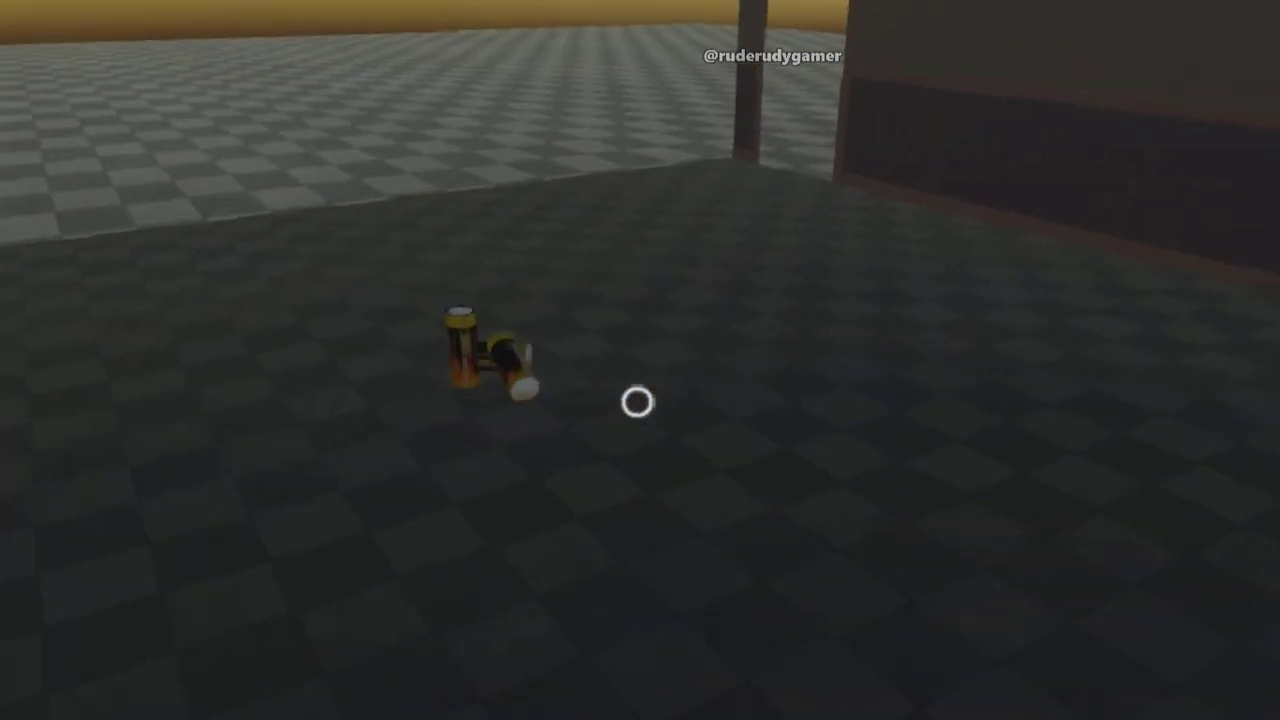
key("f")
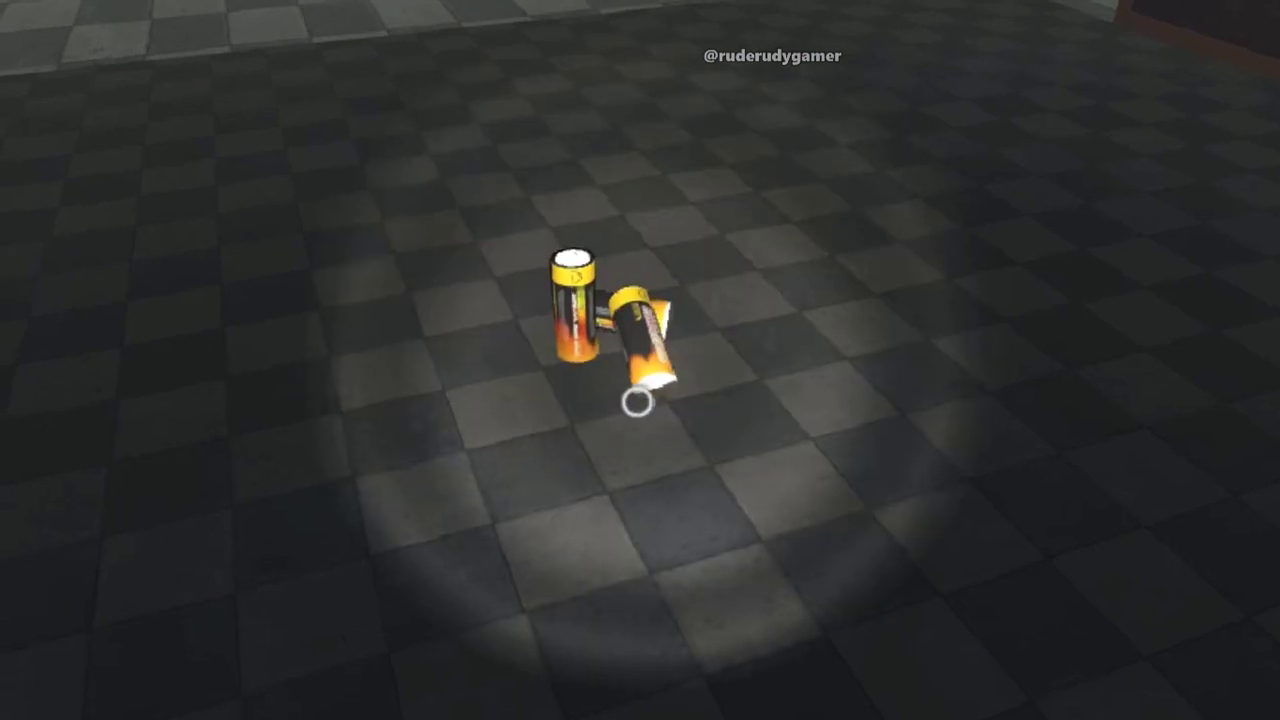
key("f")
key("f")
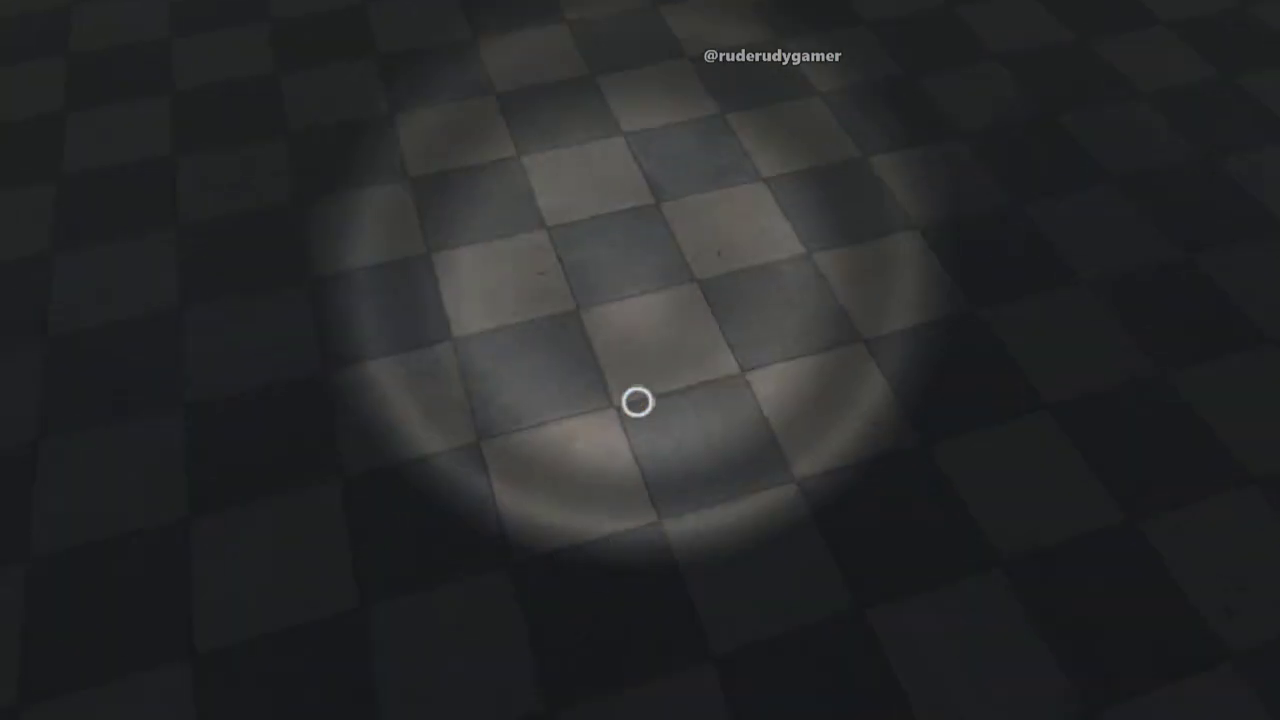
key("w")
key("s")
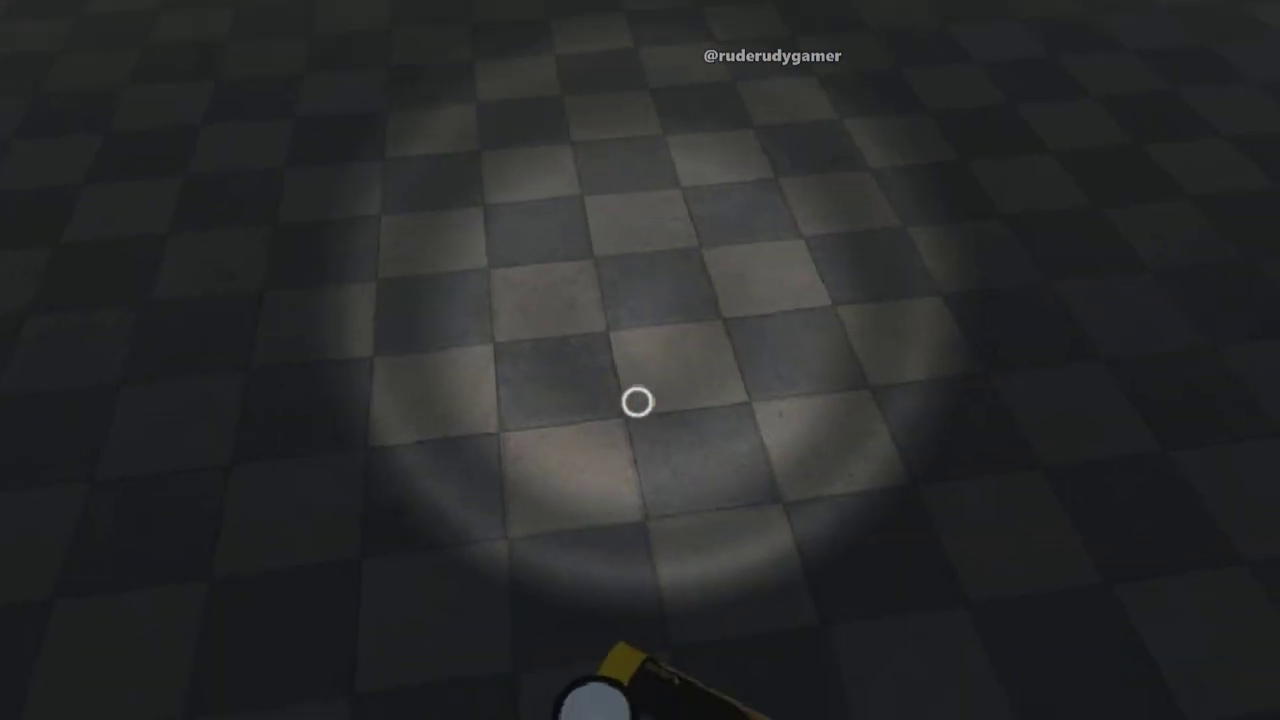
key("w")
key("s")
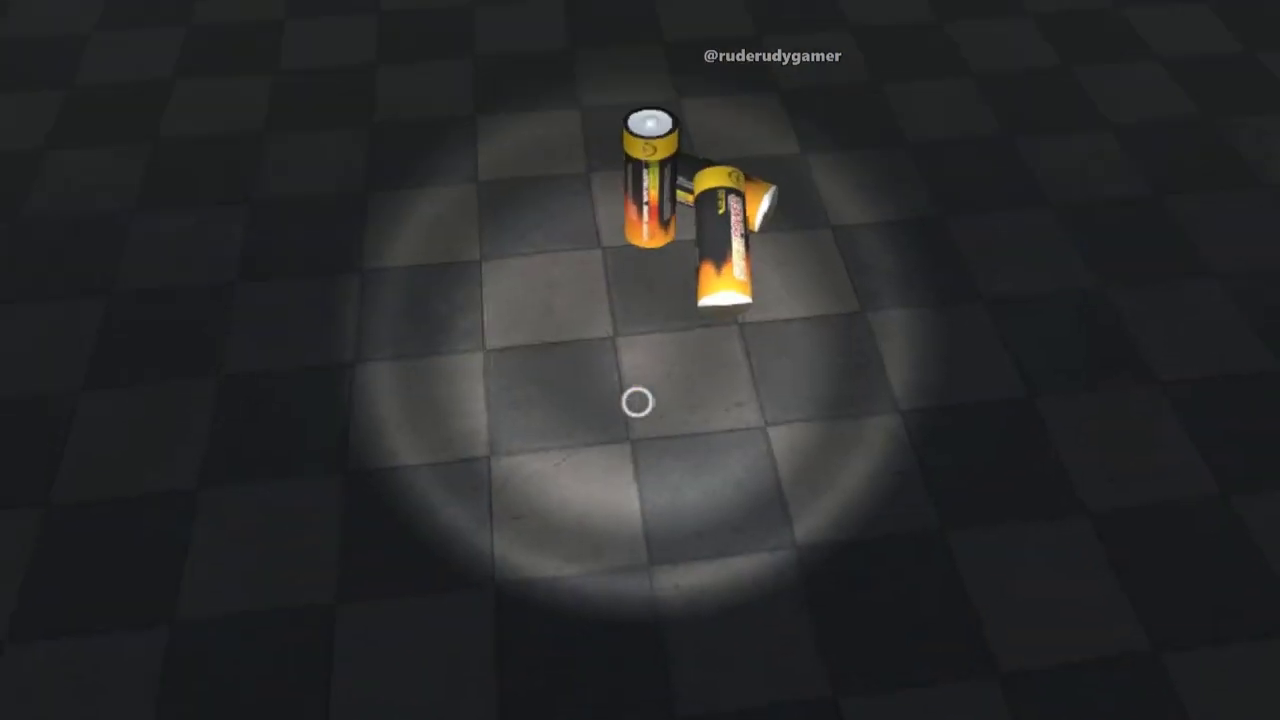
key("w")
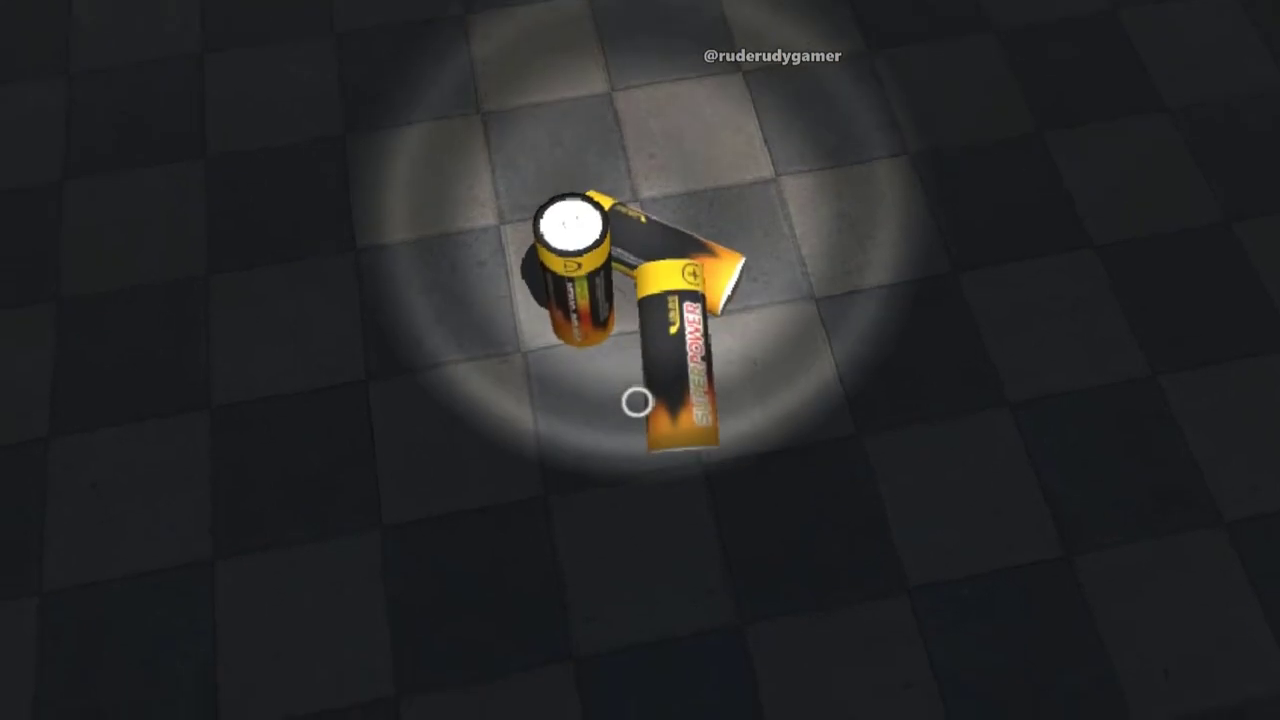
left_click(637, 402)
Walk up to the red door in Play mode and toggle it open and shut several times.
key("w")
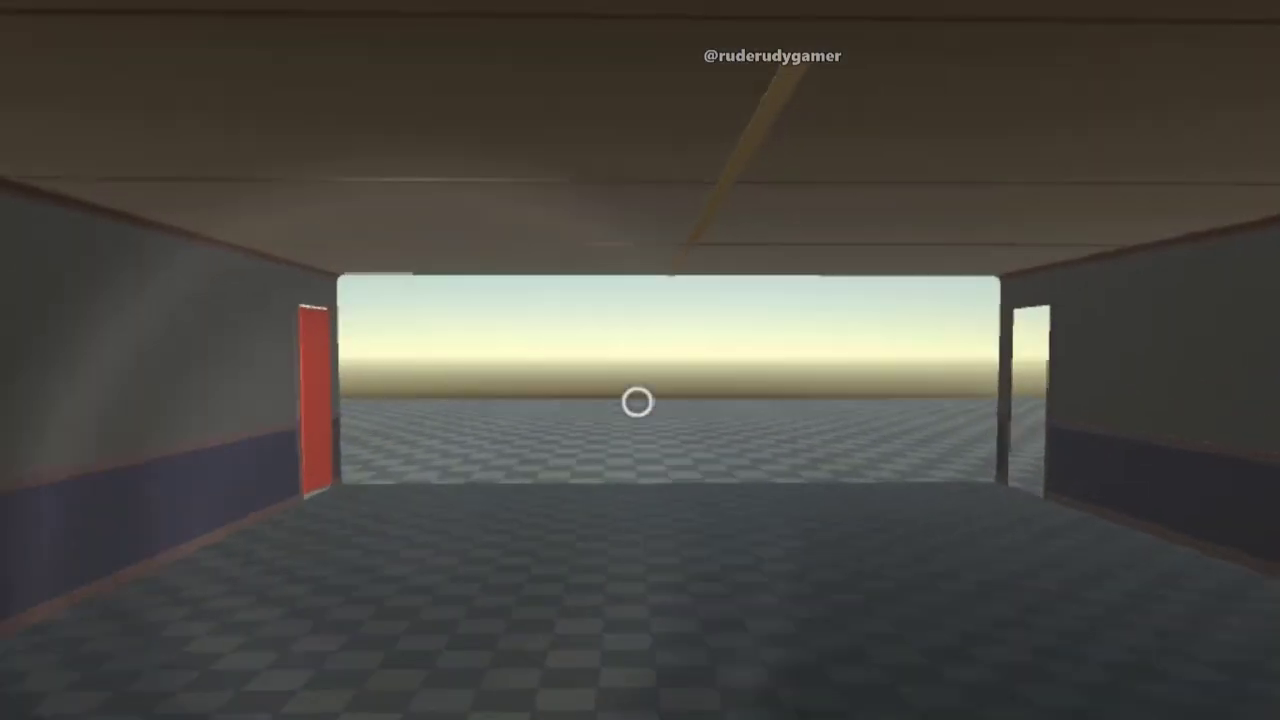
key("w")
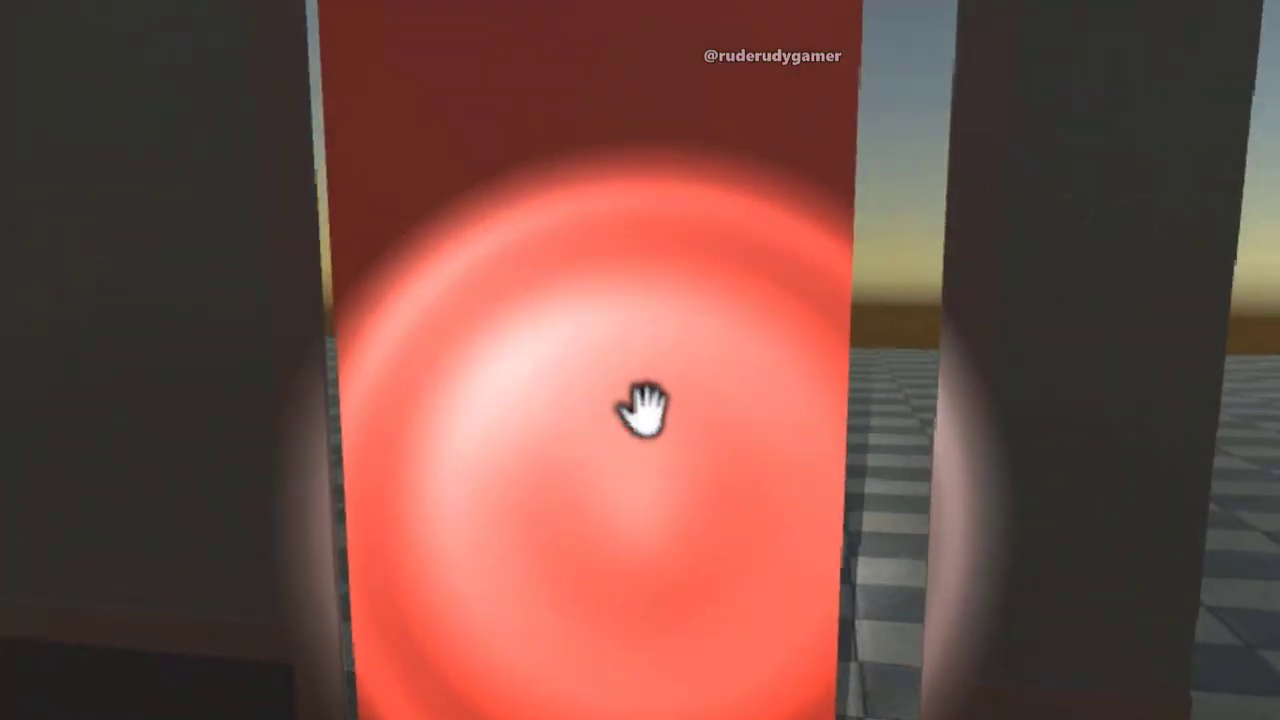
left_click(640, 405)
key("w")
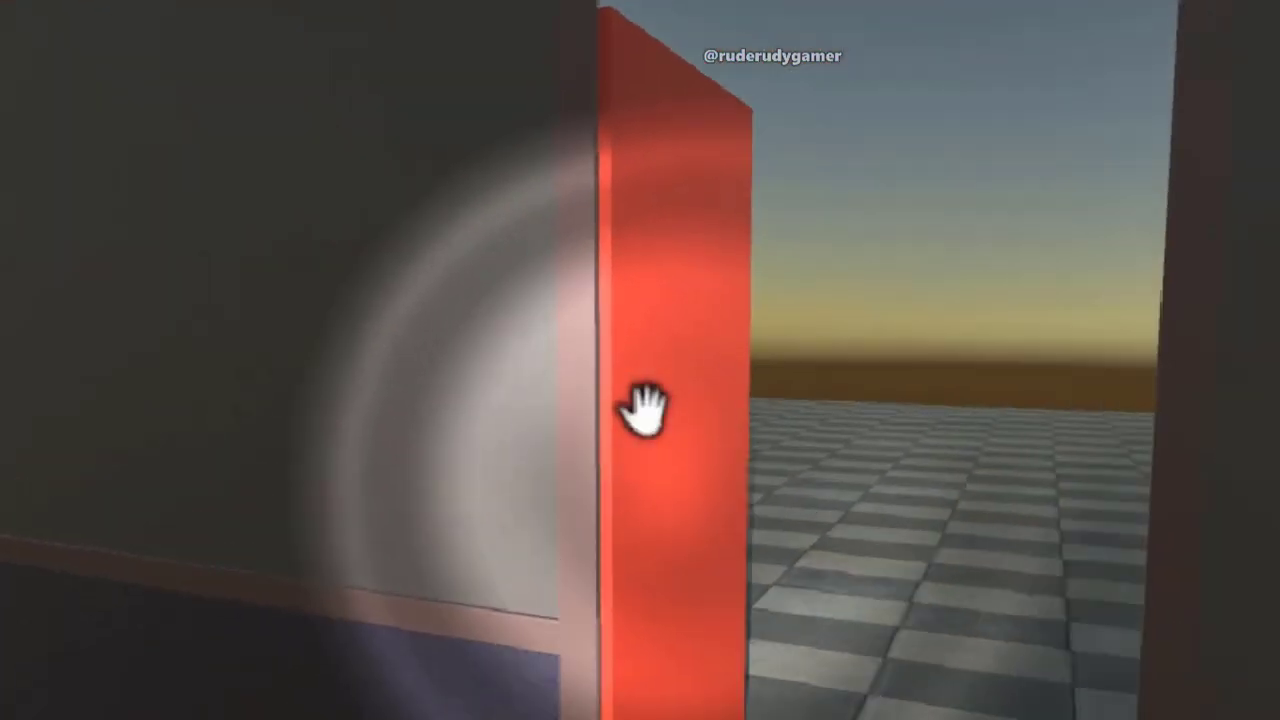
left_click(640, 405)
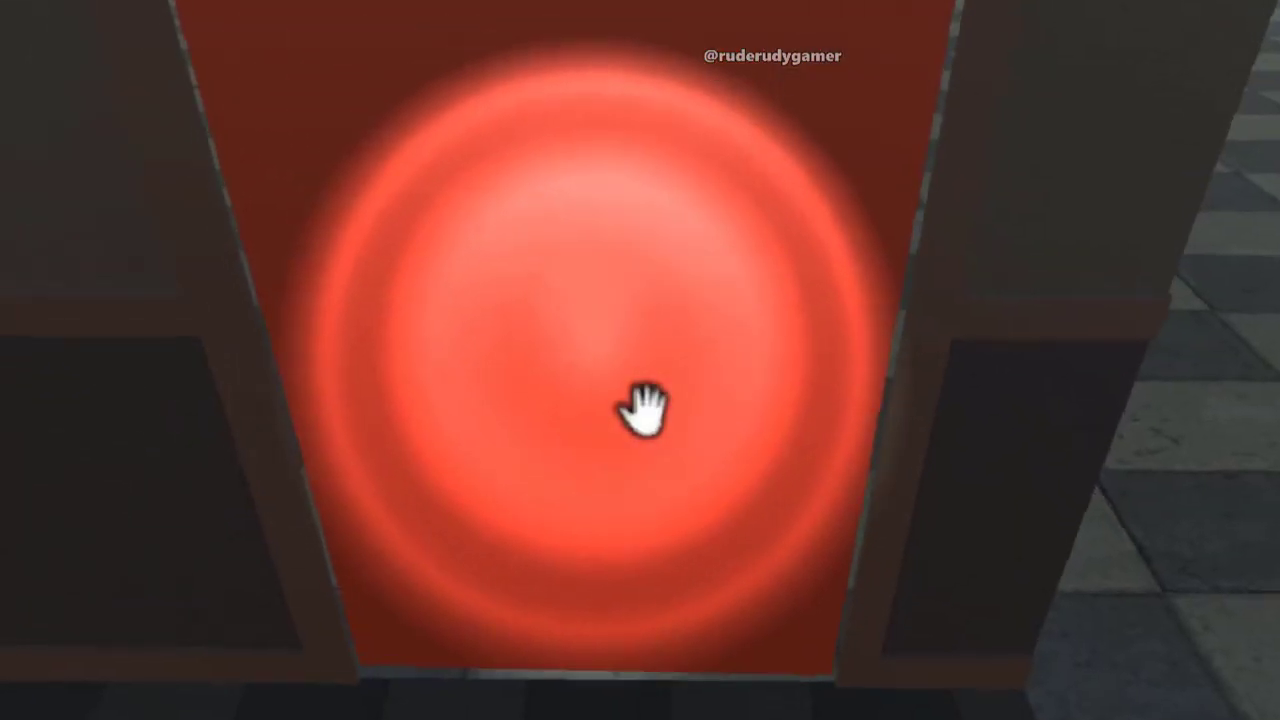
left_click(640, 405)
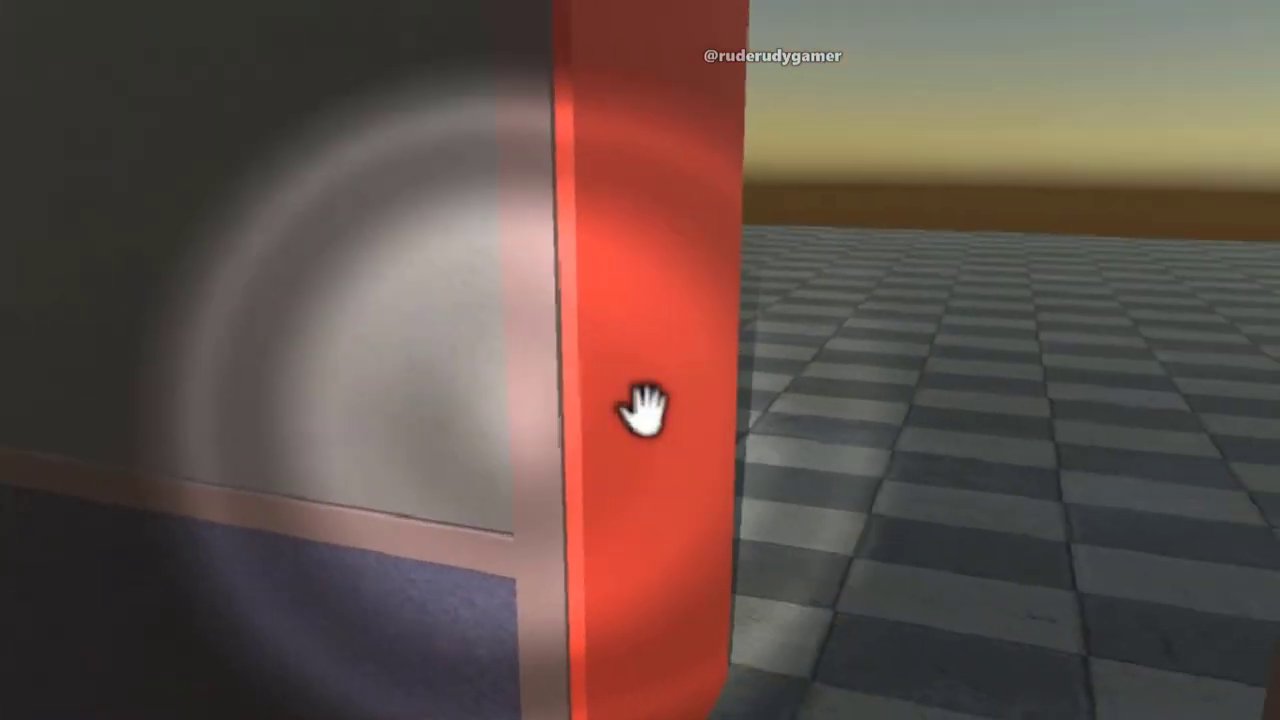
left_click(640, 405)
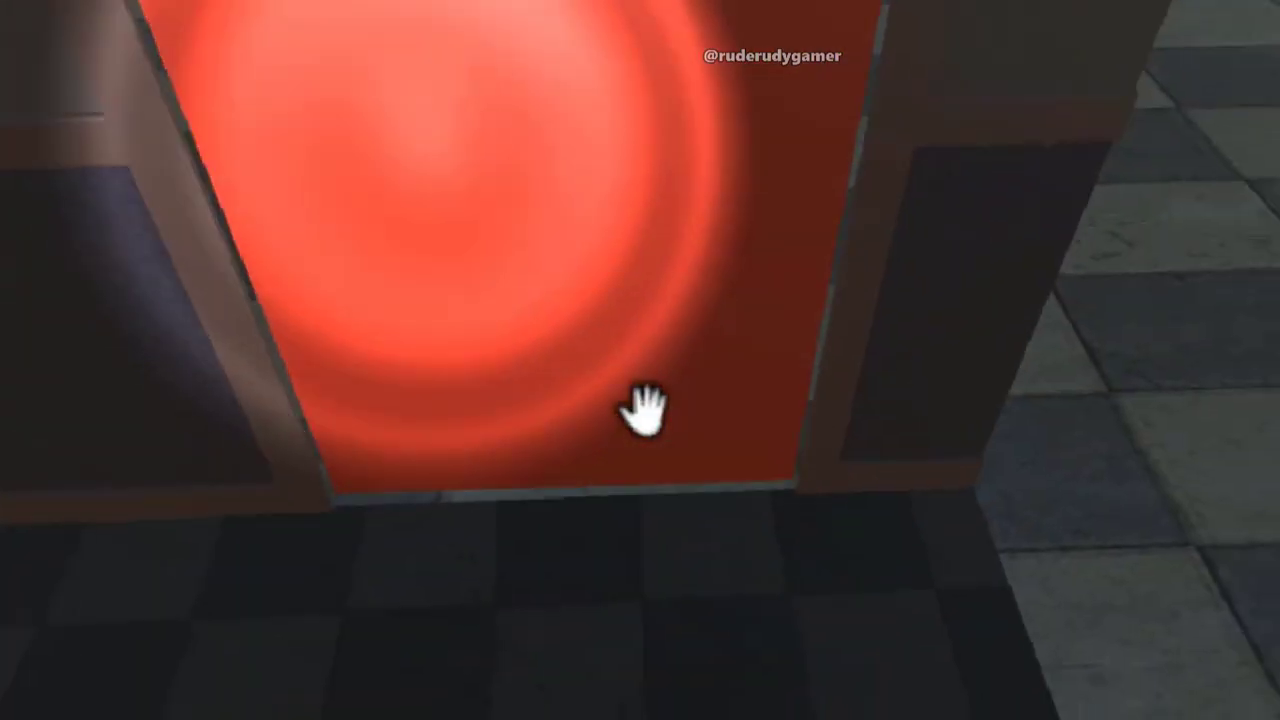